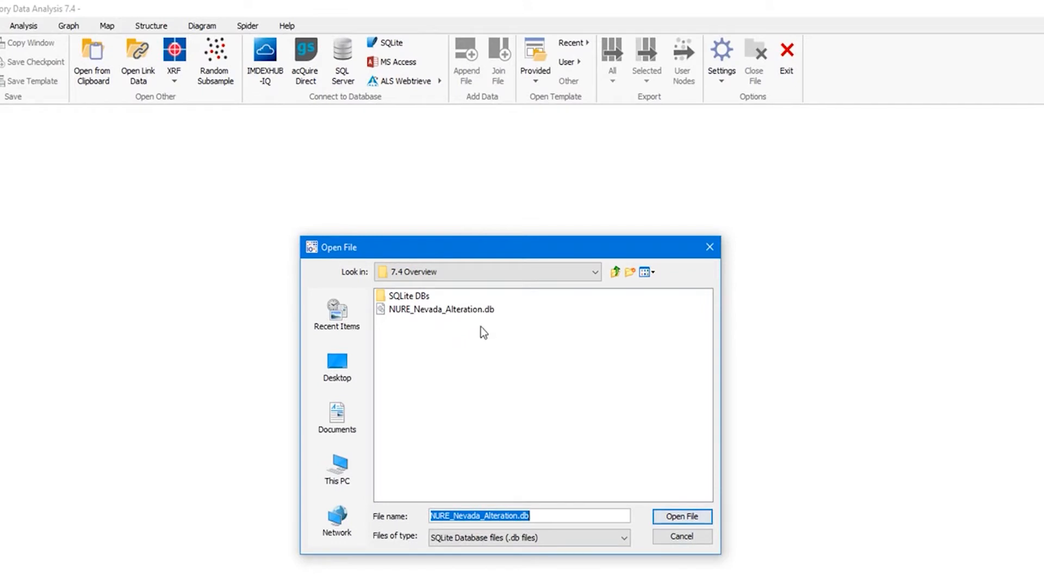
Step: Import the NURE_Nevada_Alteration table from NURE_Nevada_Alteration.db, accepting the column properties and the non-aliased names
{"action": "left_click", "coordinate": [677, 520]}
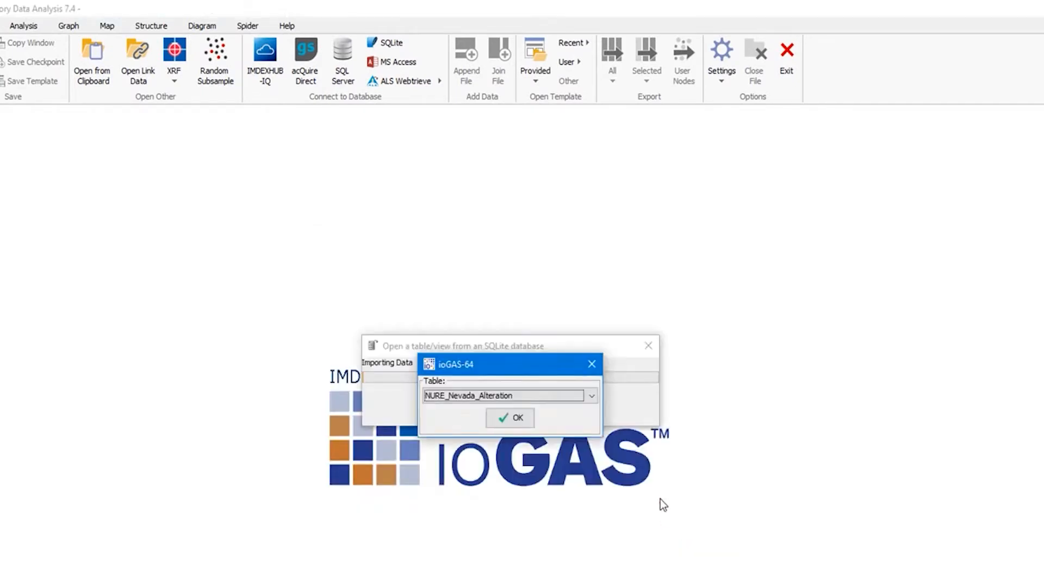
{"action": "left_click", "coordinate": [589, 397]}
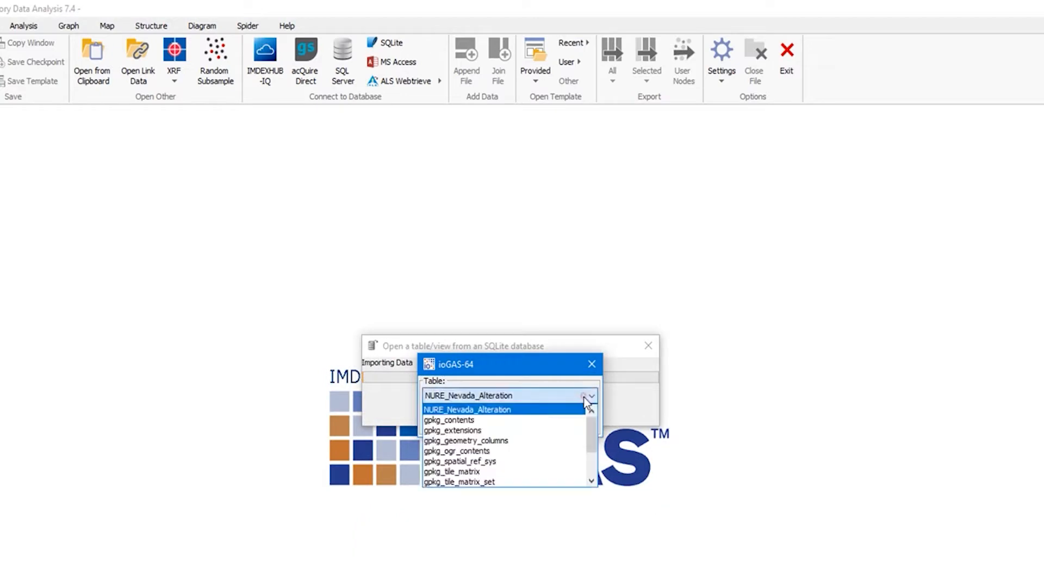
{"action": "left_click", "coordinate": [584, 397]}
{"action": "left_click", "coordinate": [517, 416]}
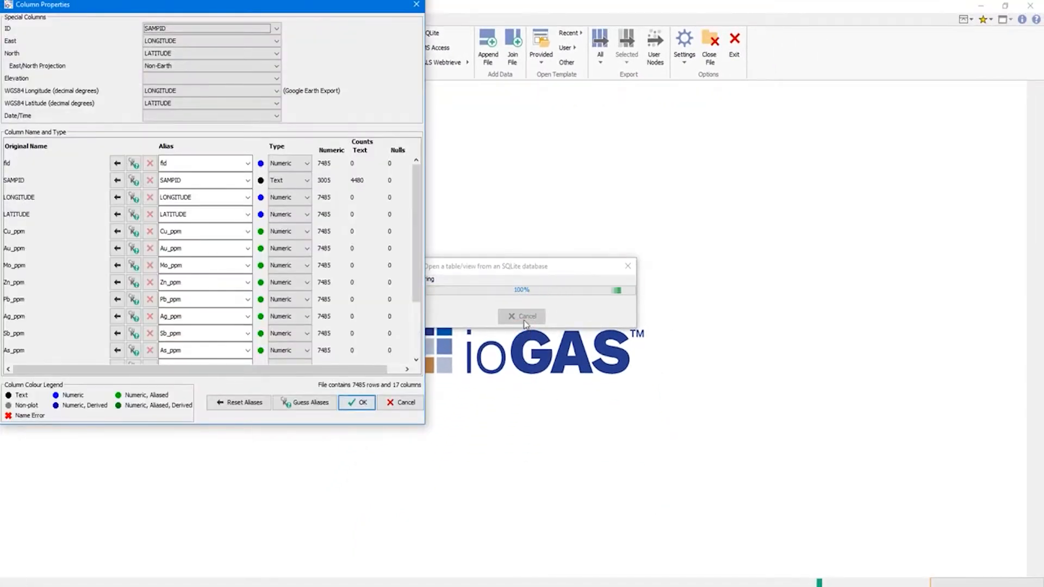
{"action": "scroll", "coordinate": [416, 294], "scroll_direction": "down", "scroll_amount": 2}
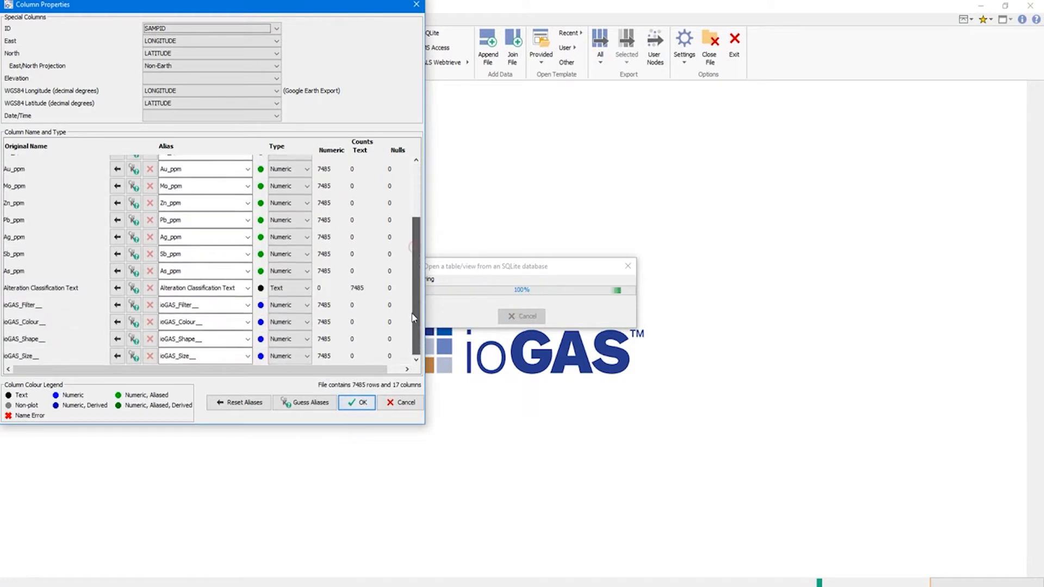
{"action": "left_click", "coordinate": [356, 404]}
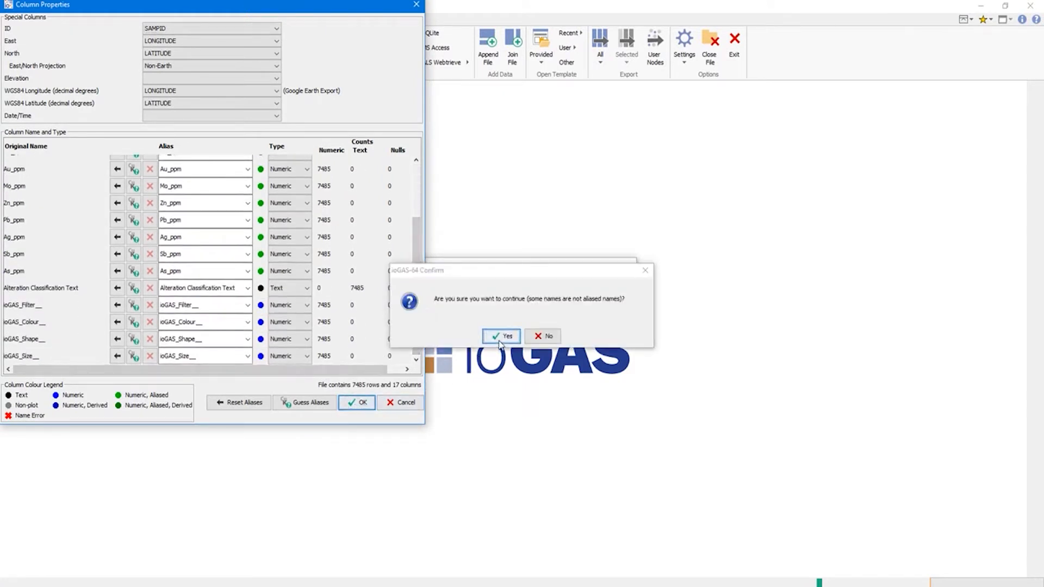
{"action": "left_click", "coordinate": [498, 337]}
{"action": "left_click", "coordinate": [451, 310]}
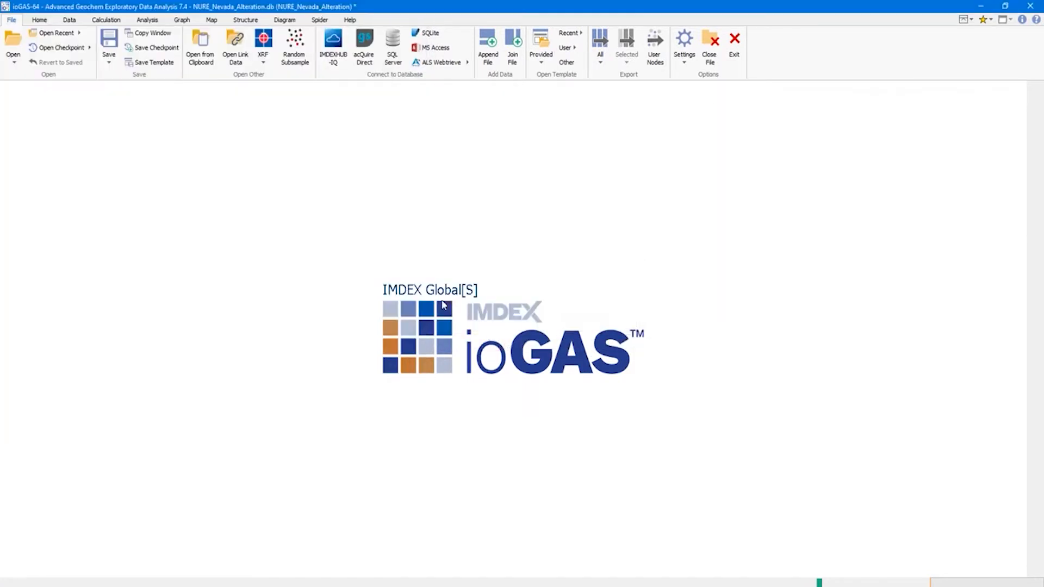
{"action": "left_click", "coordinate": [108, 64]}
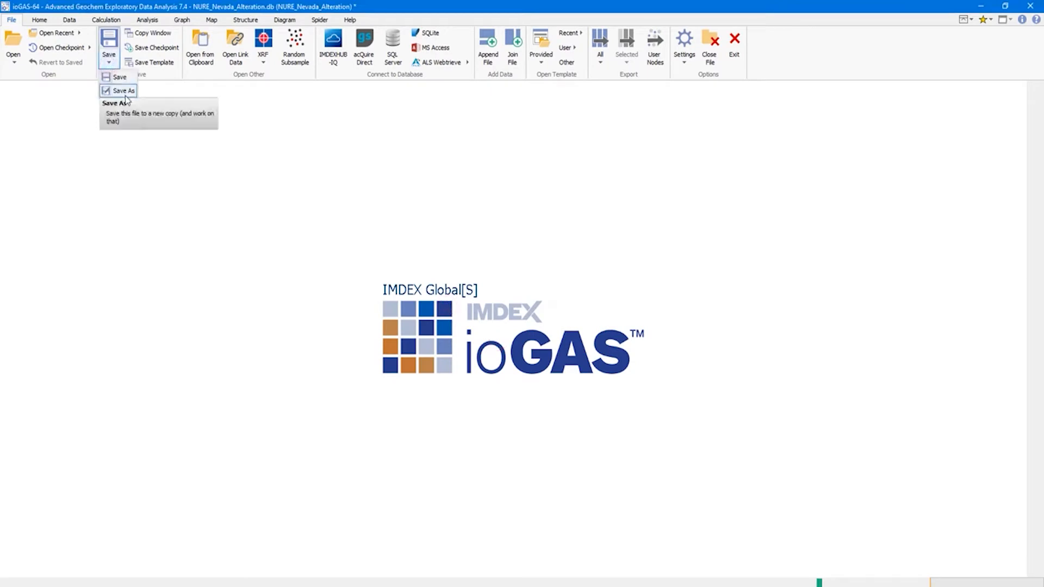
{"action": "left_click", "coordinate": [216, 103]}
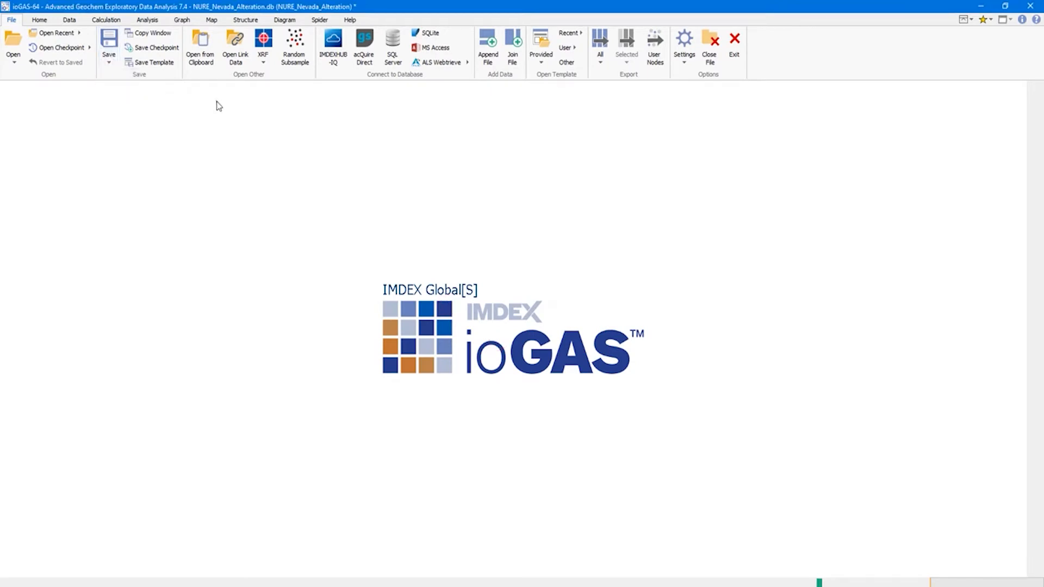
Step: Display the data table for all rows and enable its edit mode
{"action": "left_click", "coordinate": [70, 20]}
{"action": "left_click", "coordinate": [125, 44]}
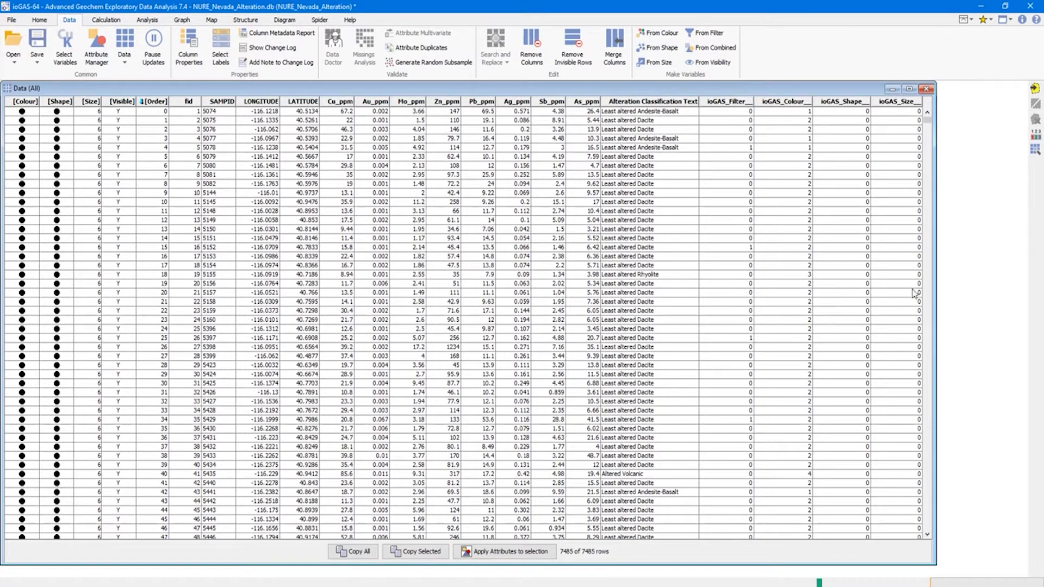
{"action": "left_click", "coordinate": [1037, 153]}
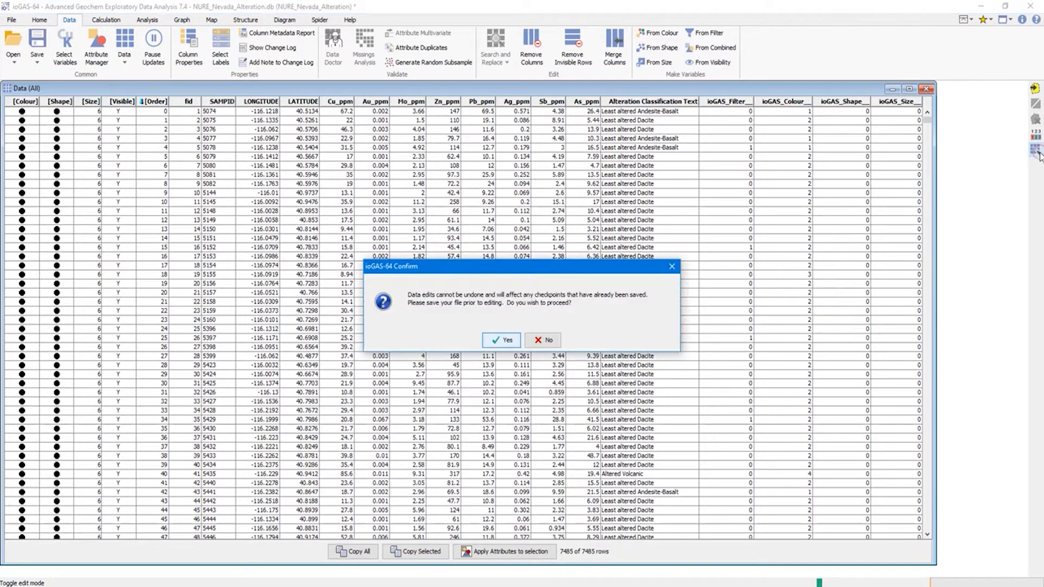
{"action": "left_click", "coordinate": [501, 340]}
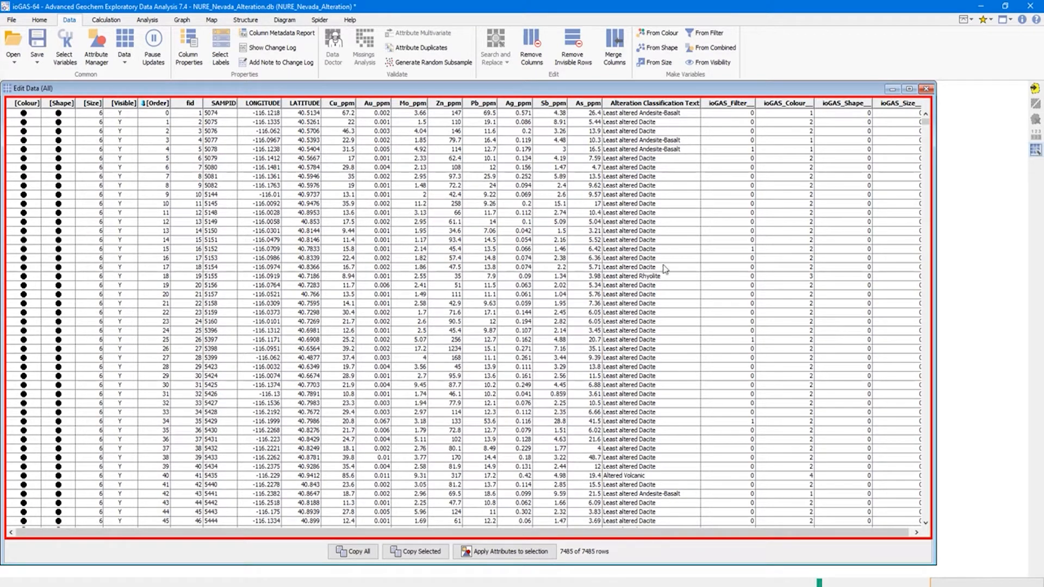
Step: Append "High As and Zn" to the Alteration Classification Text of sample 5398
{"action": "left_click", "coordinate": [660, 350]}
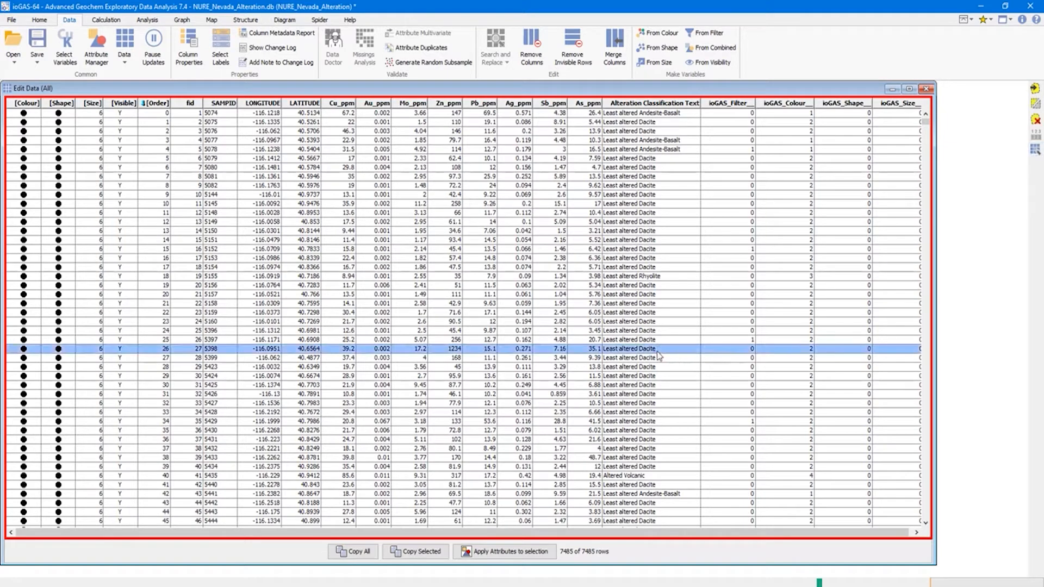
{"action": "double_click", "coordinate": [660, 350]}
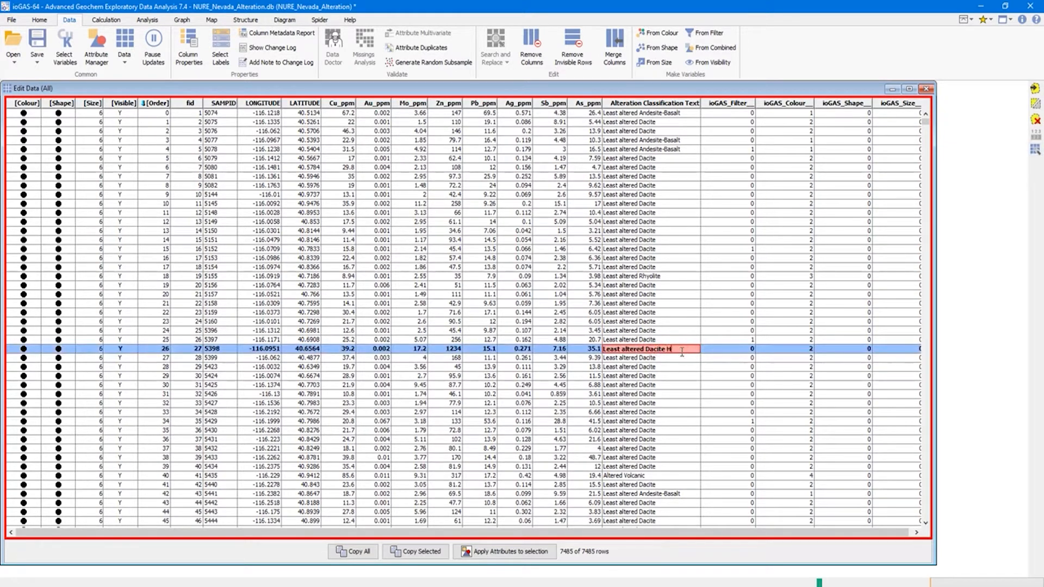
{"action": "type", "text": "High As and Zn"}
{"action": "key", "text": "Return"}
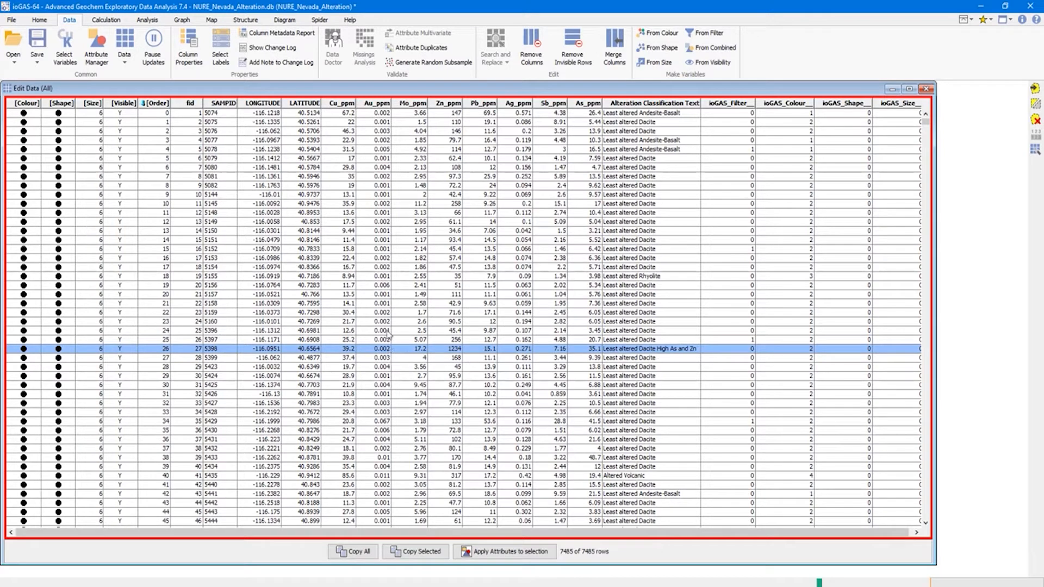
Step: Set the Au_ppm value of sample 5159 to 0.0025 and accept the numeric data edit
{"action": "left_click", "coordinate": [390, 313]}
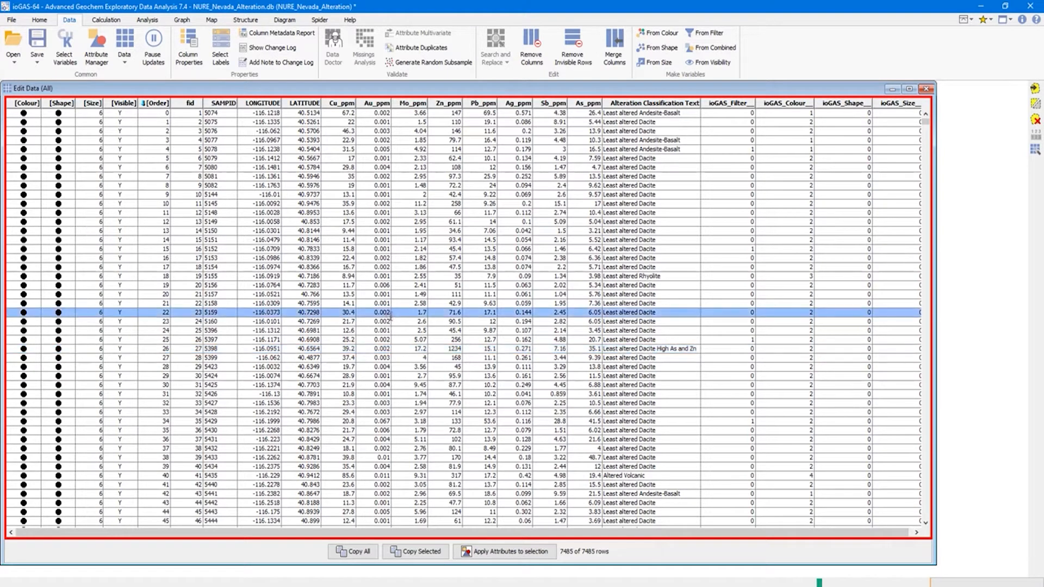
{"action": "left_click", "coordinate": [390, 314]}
{"action": "key", "text": "Return"}
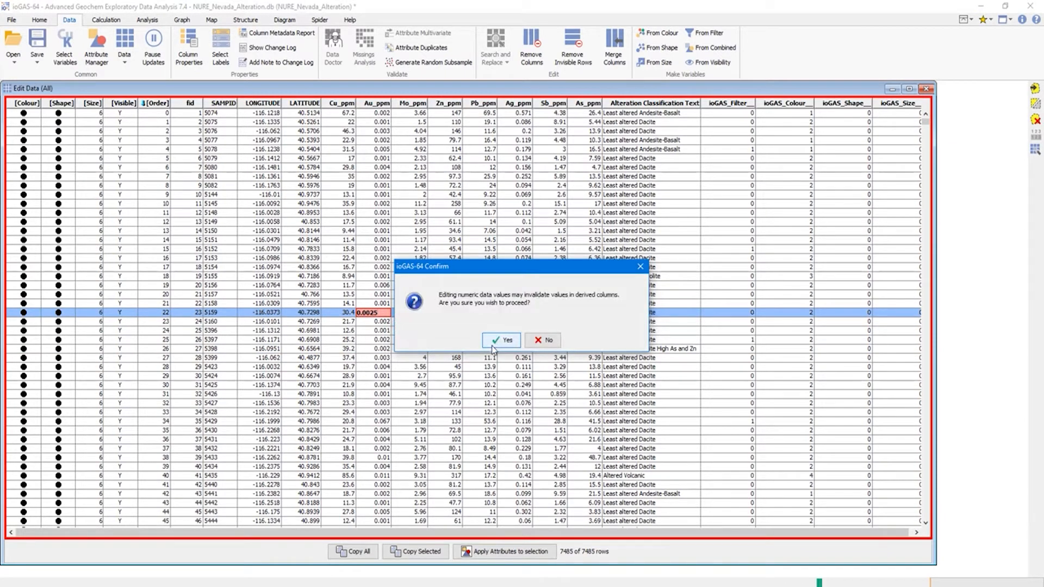
{"action": "left_click", "coordinate": [501, 342]}
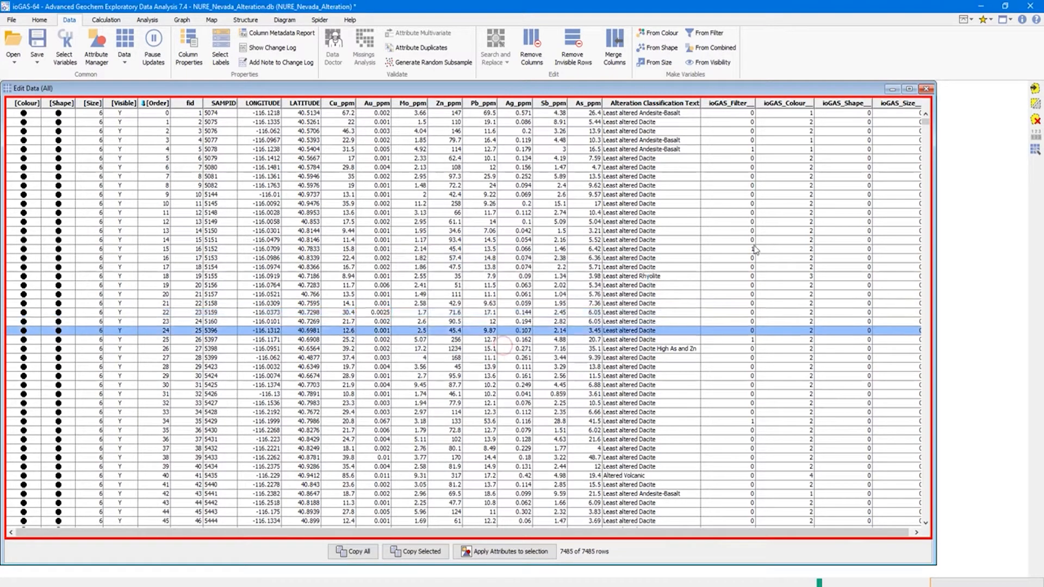
Step: Turn off edit mode for the data table and minimise its window
{"action": "left_click", "coordinate": [1037, 150]}
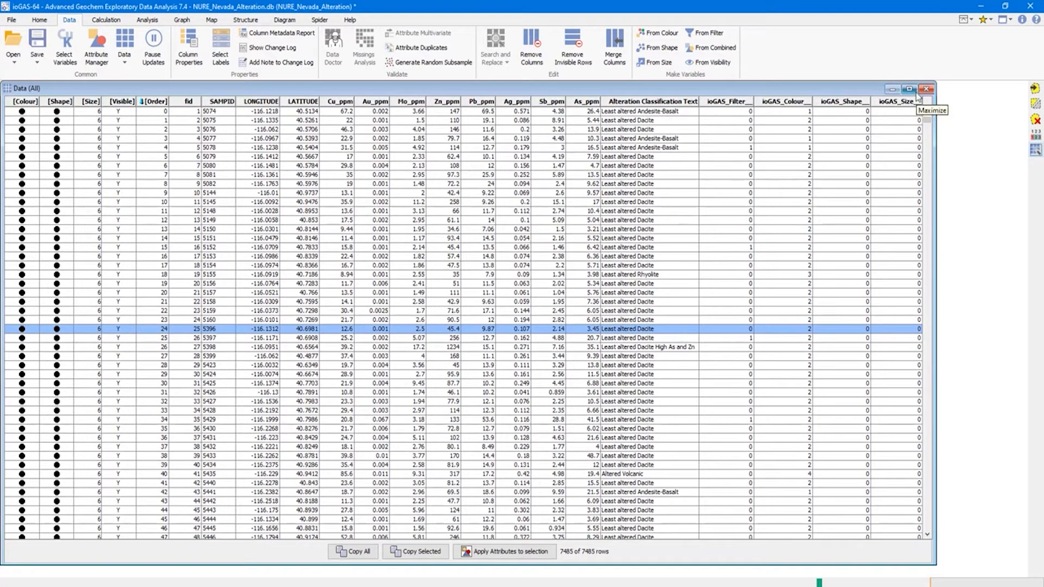
{"action": "left_click", "coordinate": [892, 90]}
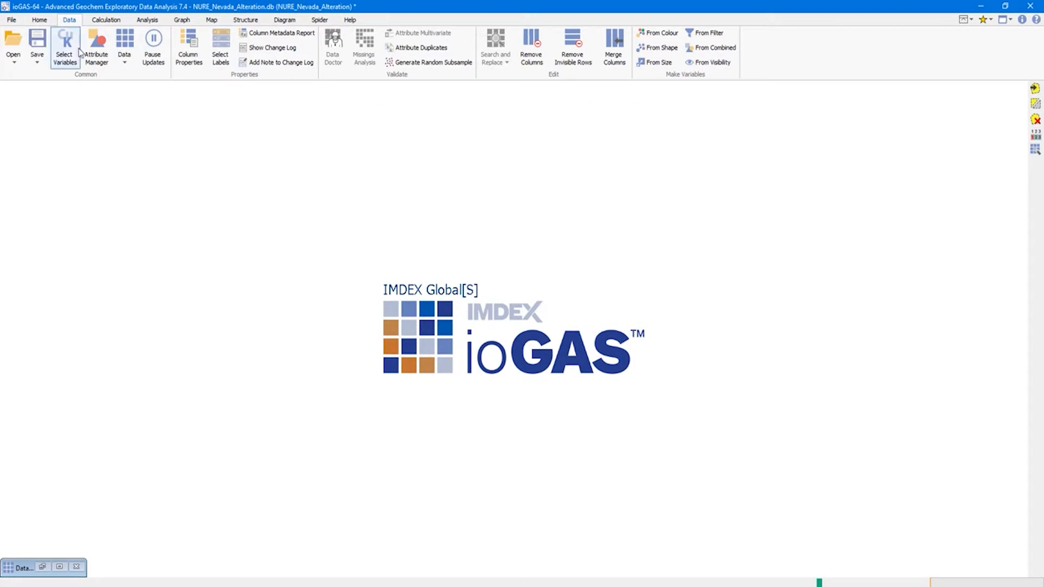
Step: Select the variables Cu_ppm, Au_ppm and Mo_ppm and save them as a user group named "My Group"
{"action": "left_click", "coordinate": [79, 50]}
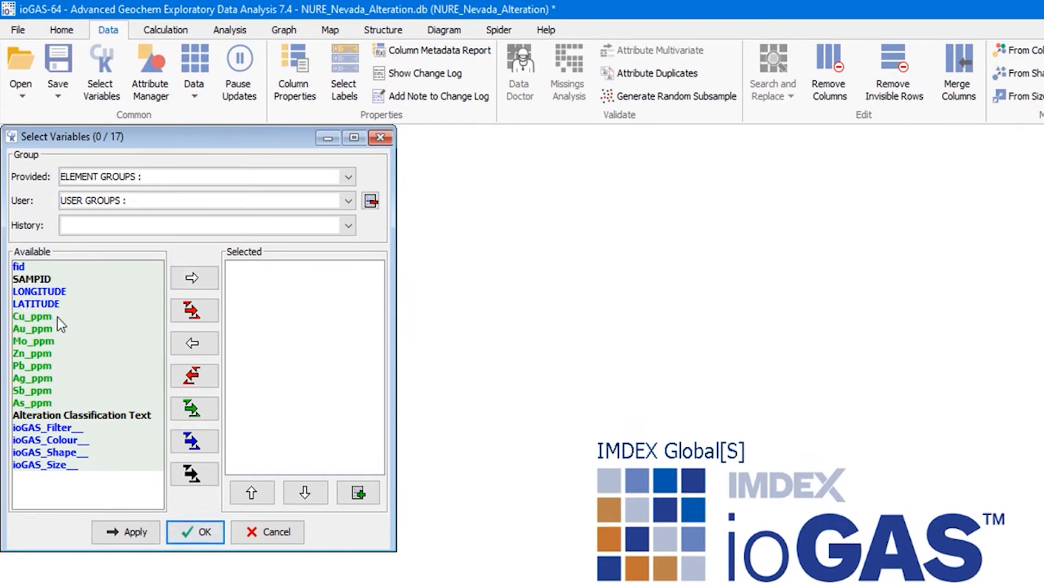
{"action": "left_click", "coordinate": [152, 176]}
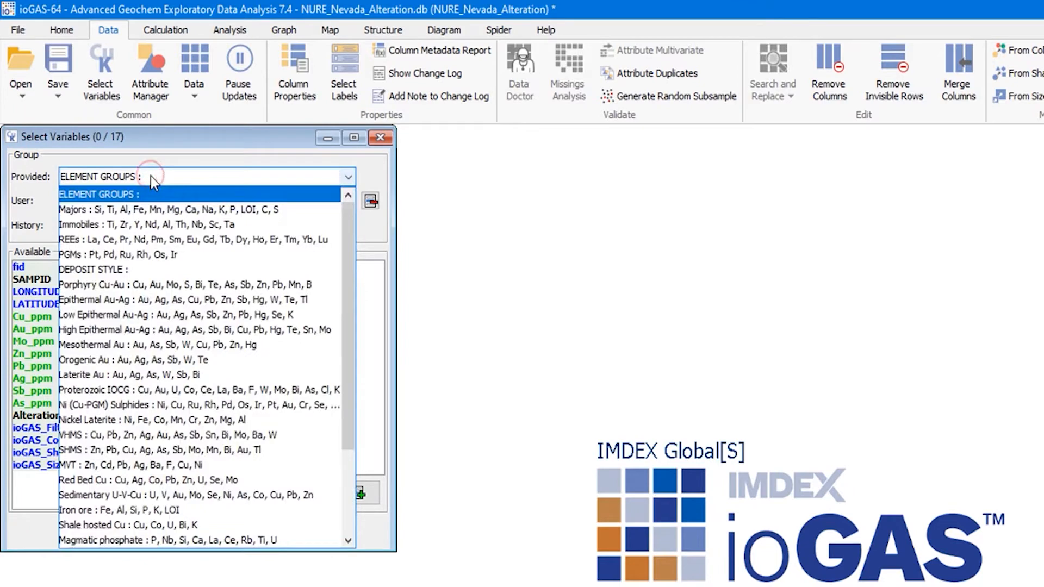
{"action": "left_click", "coordinate": [151, 176]}
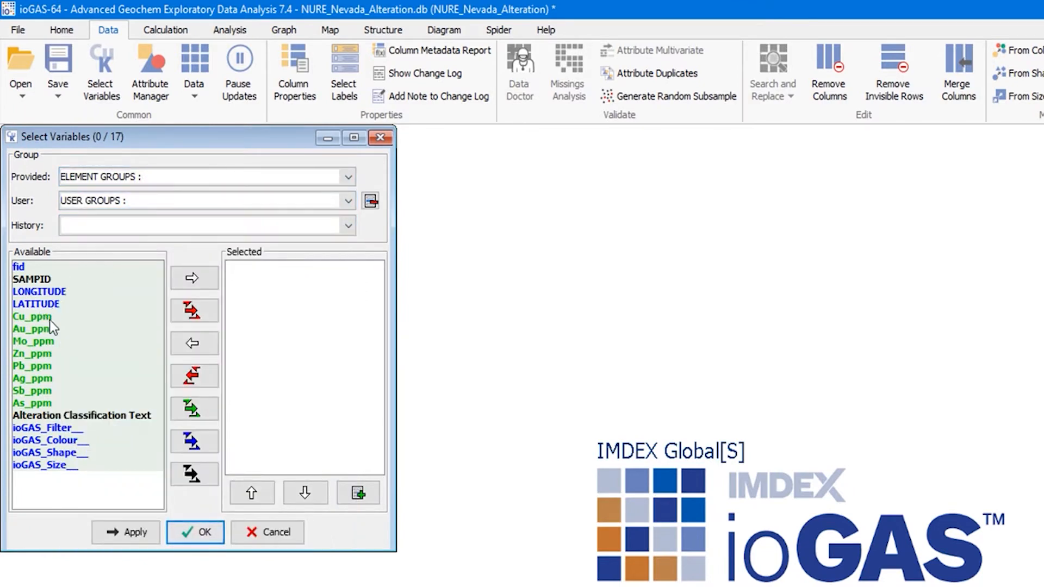
{"action": "left_click", "coordinate": [38, 342], "text": "shift"}
{"action": "left_click", "coordinate": [192, 279]}
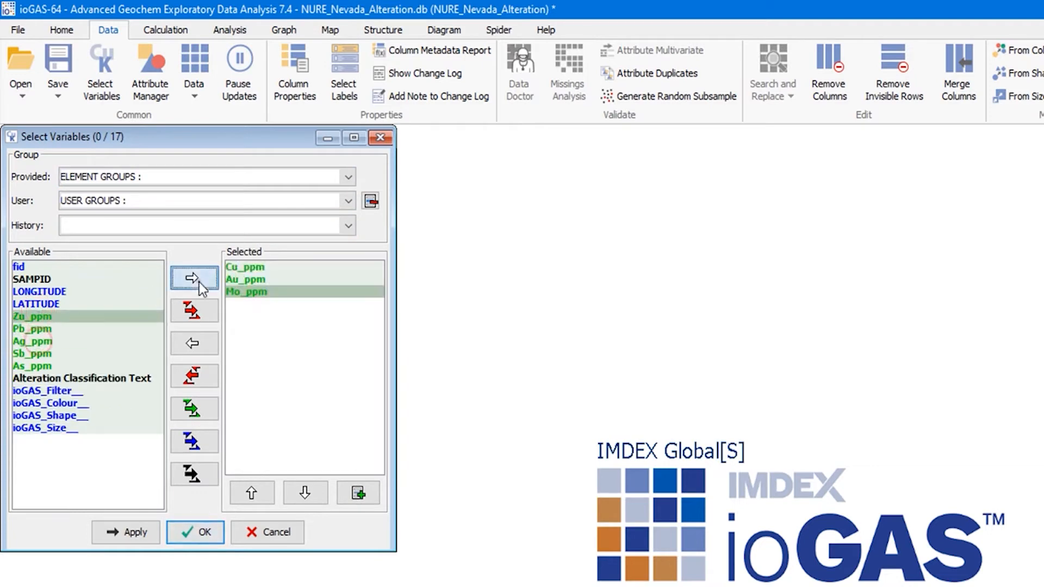
{"action": "left_click", "coordinate": [363, 494]}
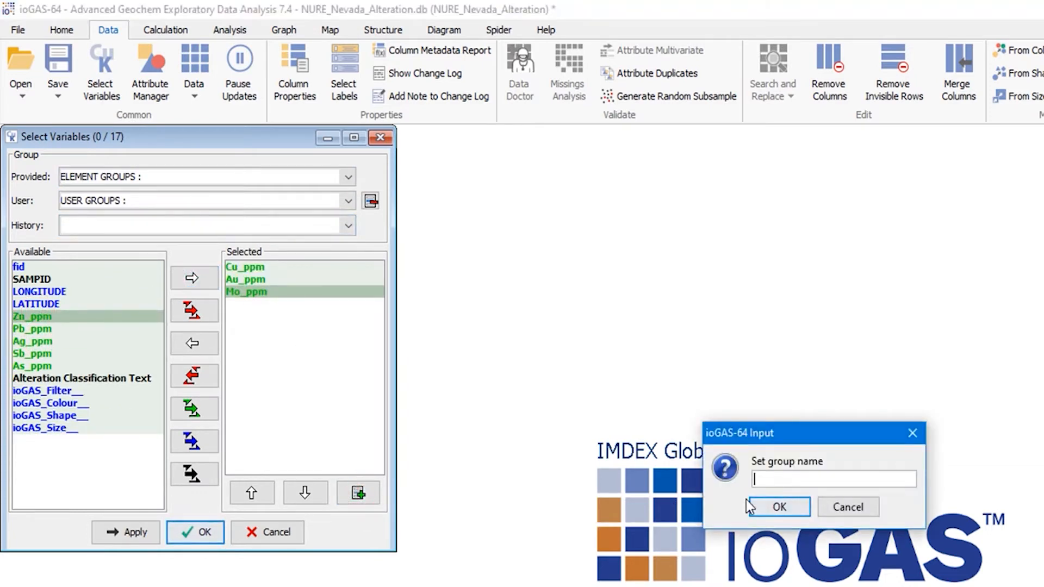
{"action": "type", "text": "My Group"}
{"action": "key", "text": "Return"}
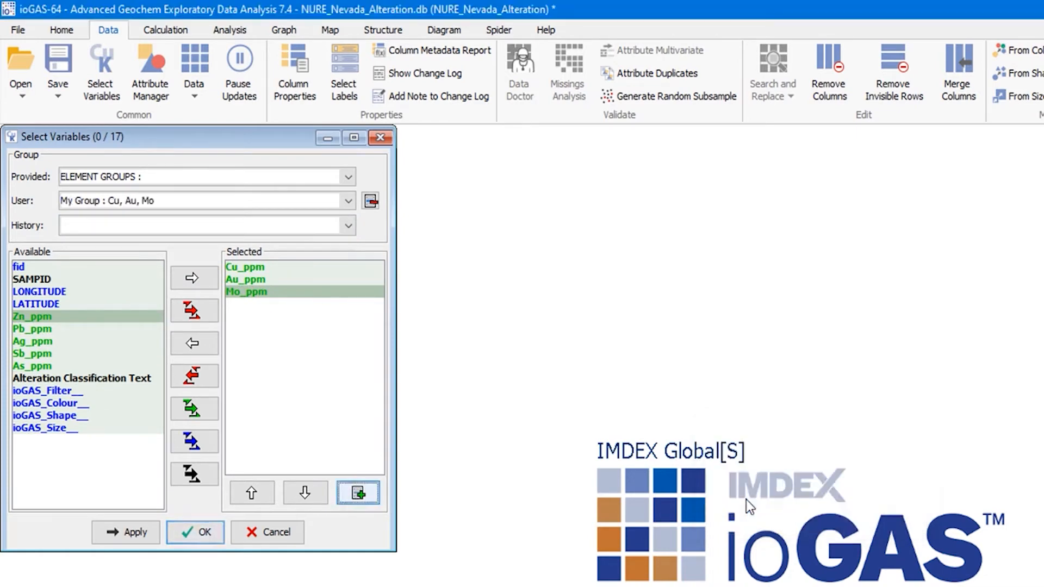
Step: Choose My Group from the saved user groups and clear all selected variables
{"action": "left_click", "coordinate": [242, 202]}
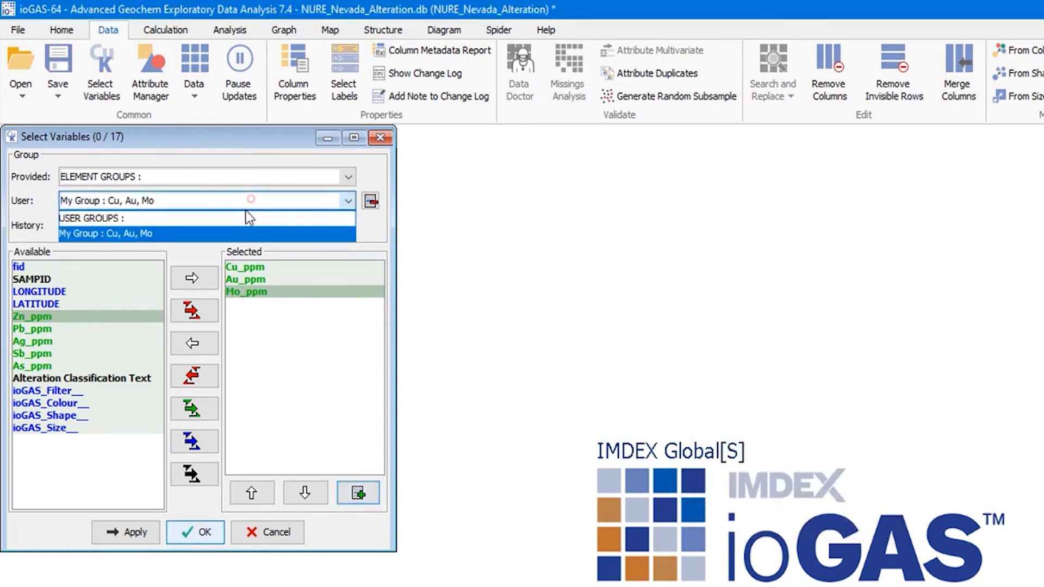
{"action": "left_click", "coordinate": [239, 233]}
{"action": "left_click", "coordinate": [195, 376]}
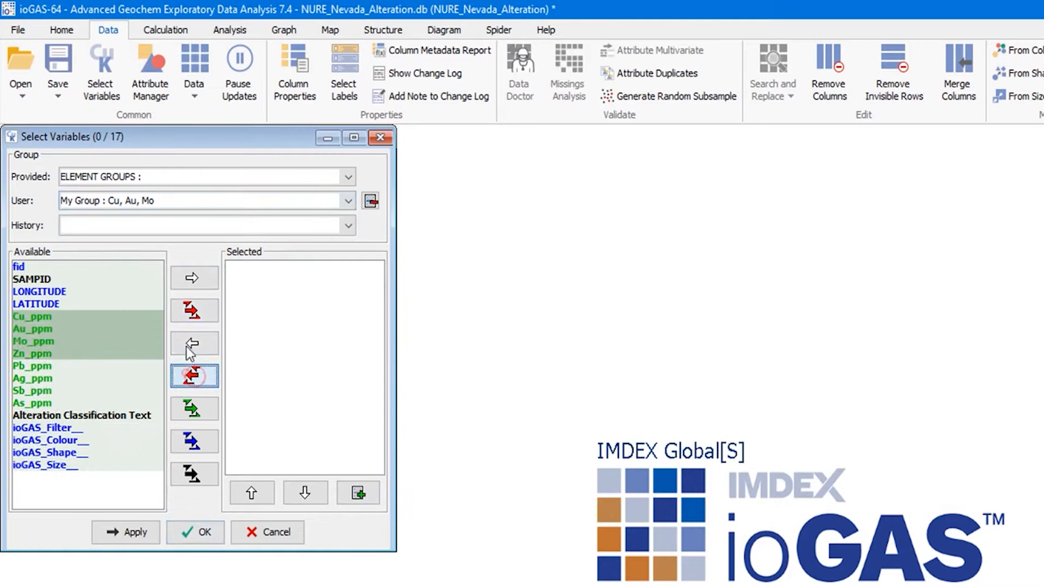
Step: Load the provided Porphyry Cu-Au group, remove Zn_ppm and Pb_ppm, and save the selection as user group "Porphyry Edit"
{"action": "left_click", "coordinate": [169, 170]}
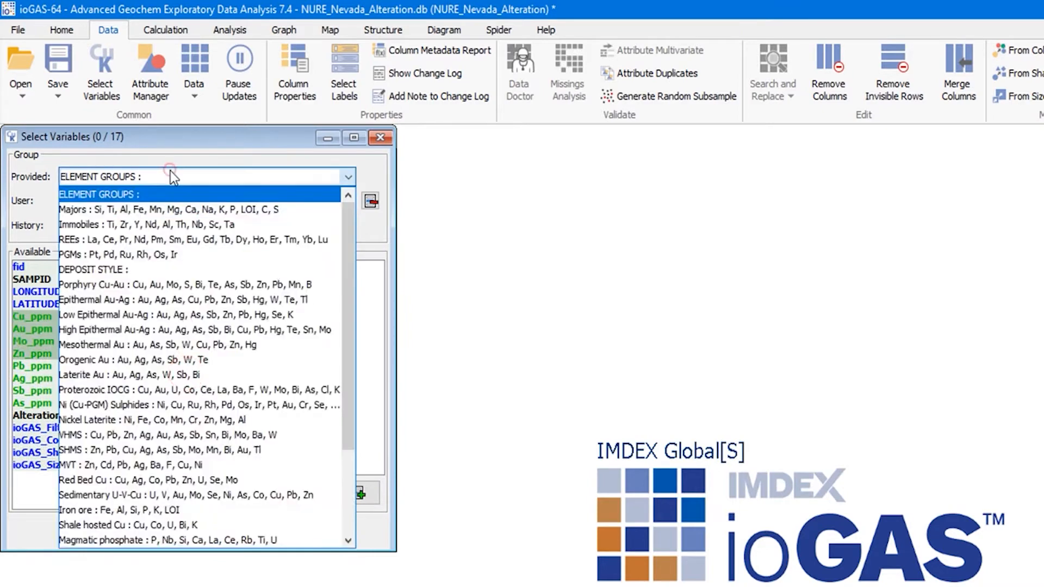
{"action": "left_click", "coordinate": [211, 284]}
{"action": "left_click_drag", "start_coordinate": [269, 328], "coordinate": [266, 341]}
{"action": "left_click", "coordinate": [191, 344]}
{"action": "left_click", "coordinate": [363, 496]}
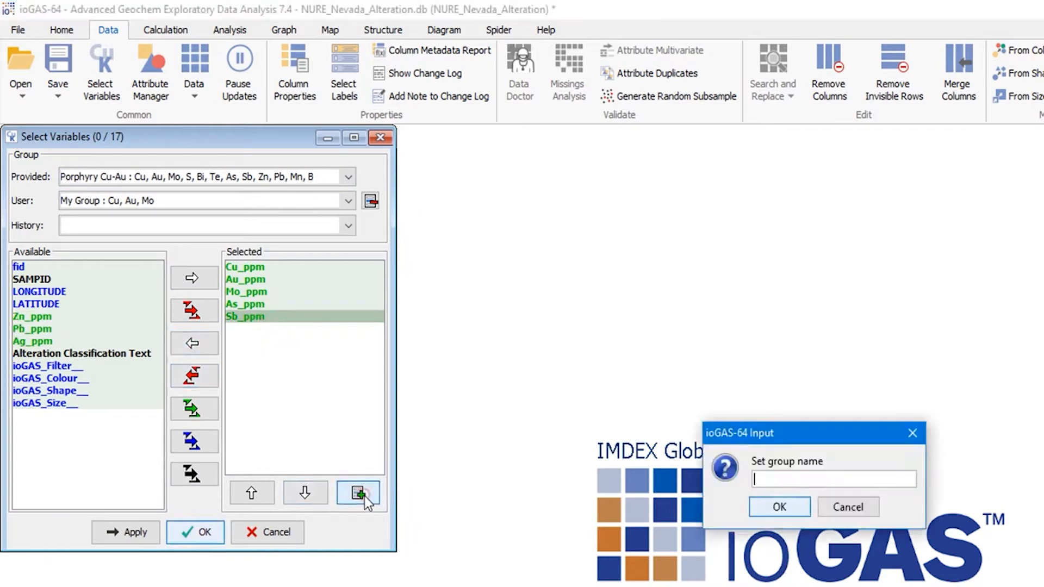
{"action": "type", "text": "Porphyry Edit"}
{"action": "key", "text": "Return"}
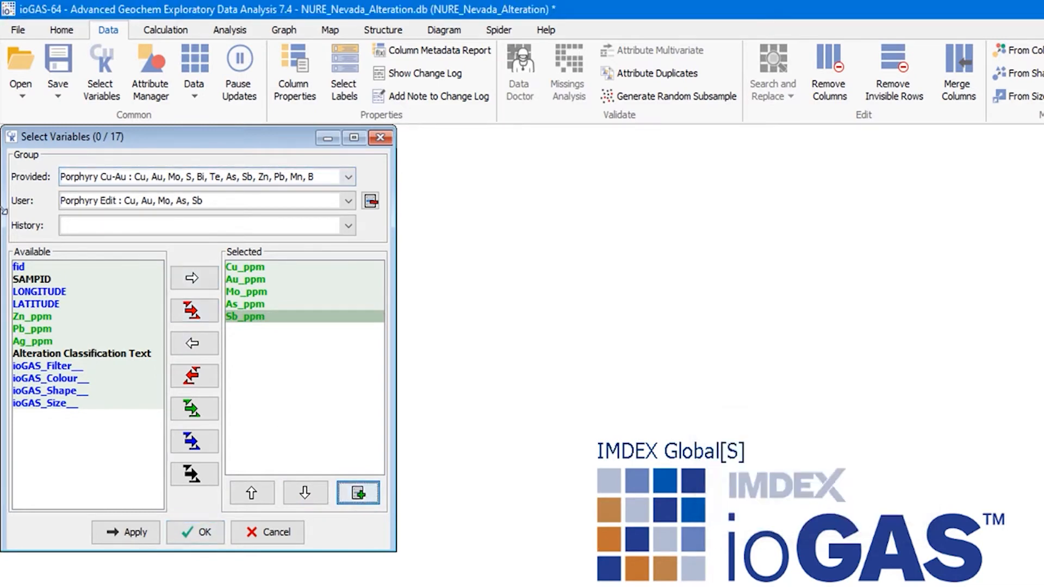
Step: Replace the variable selection with all eight aliased element columns, Cu_ppm through As_ppm, and accept it
{"action": "left_click", "coordinate": [305, 202]}
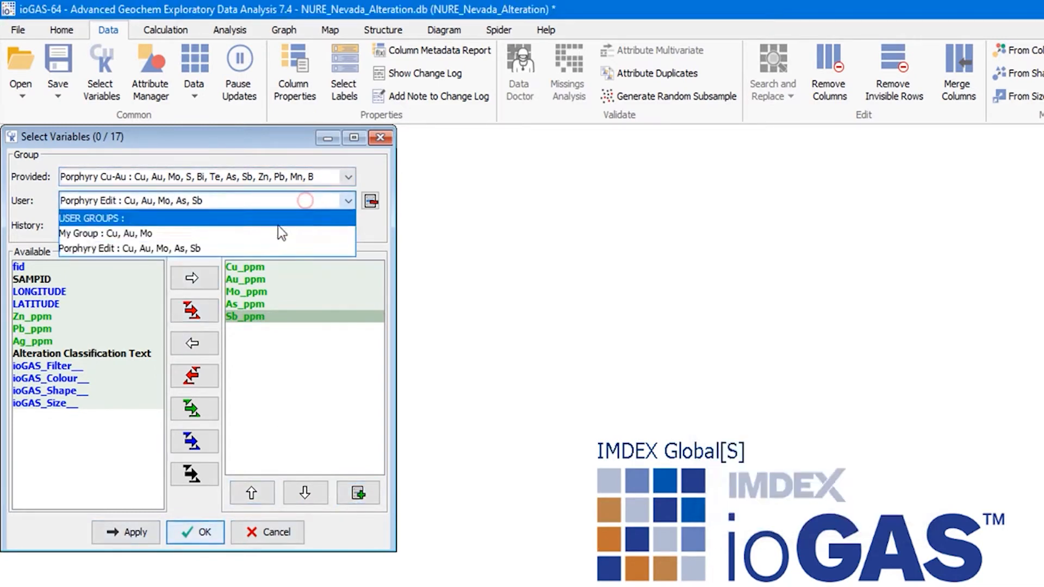
{"action": "left_click", "coordinate": [252, 240]}
{"action": "left_click", "coordinate": [191, 375]}
{"action": "left_click", "coordinate": [192, 409]}
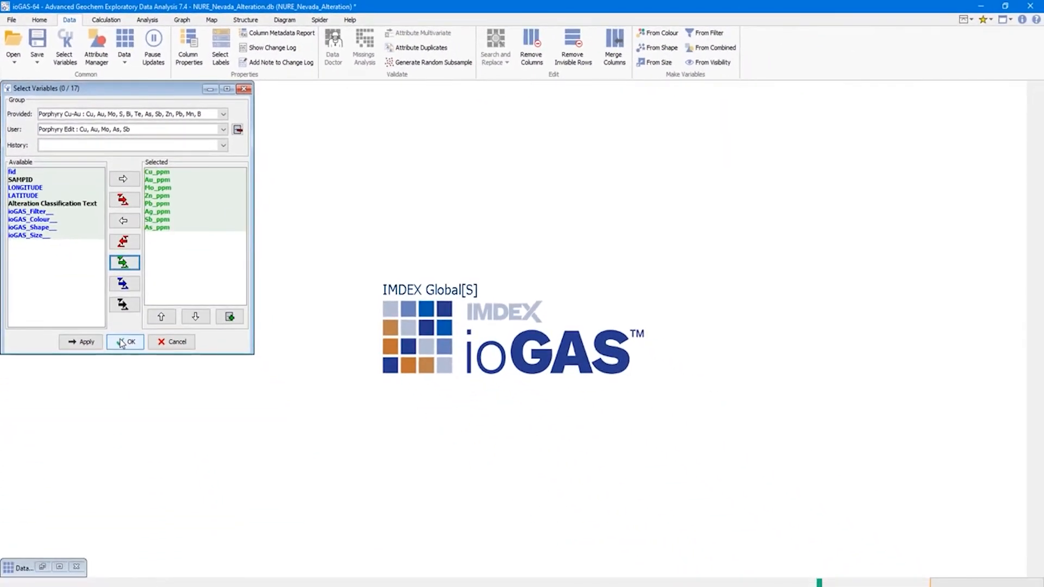
{"action": "left_click", "coordinate": [124, 342]}
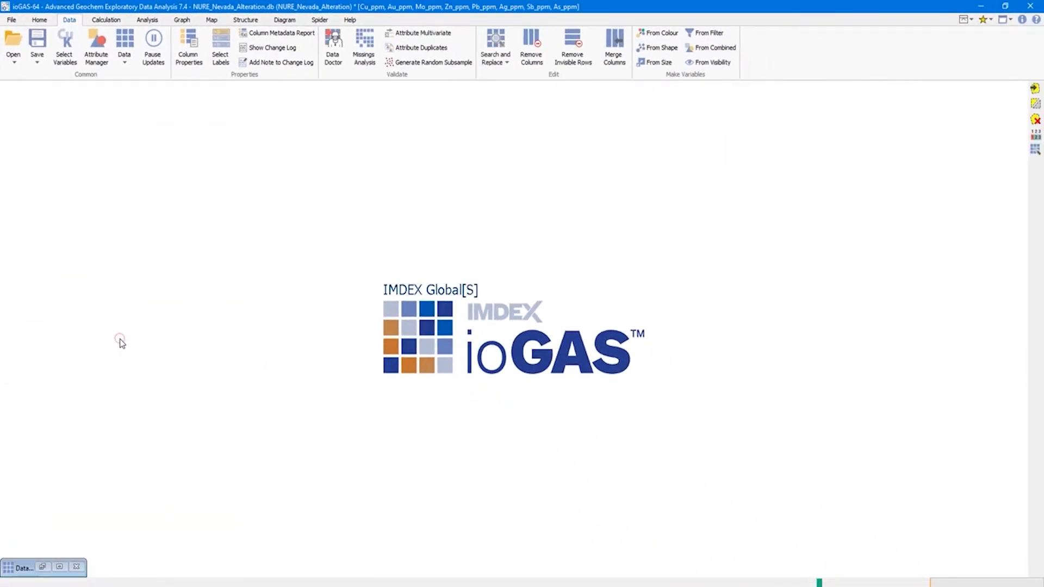
Step: Run a PCA on the selected elements with a Log 10 transform and both the 2D biplots and 3D biplot shown
{"action": "left_click", "coordinate": [147, 20]}
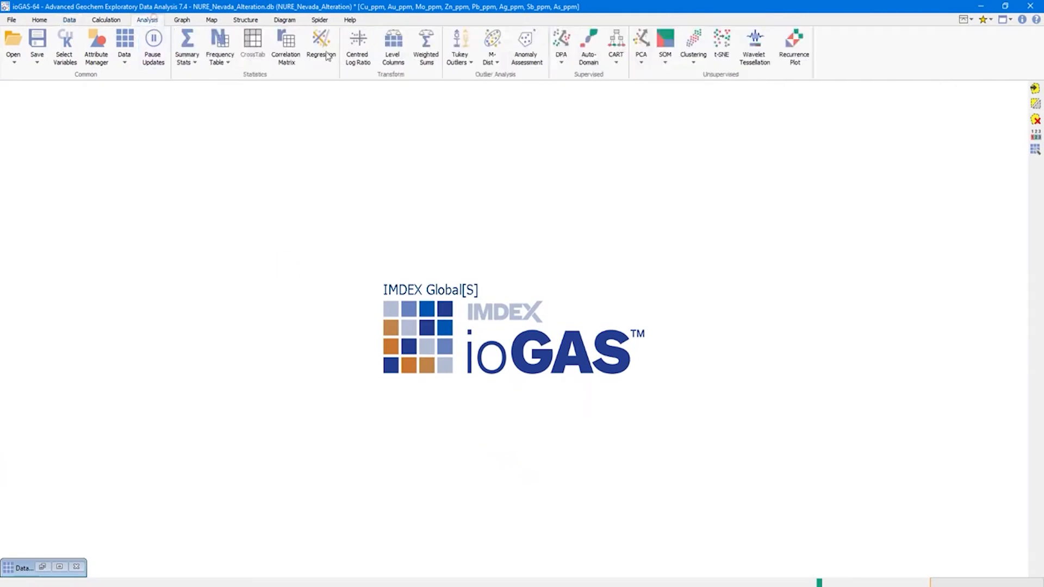
{"action": "left_click", "coordinate": [641, 44]}
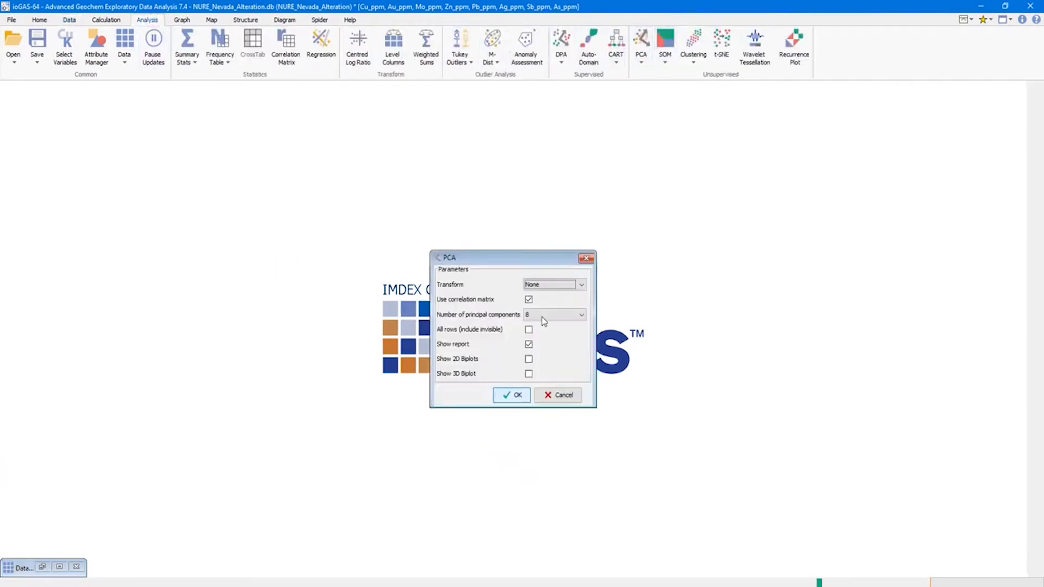
{"action": "left_click", "coordinate": [528, 359]}
{"action": "left_click", "coordinate": [529, 373]}
{"action": "left_click", "coordinate": [554, 284]}
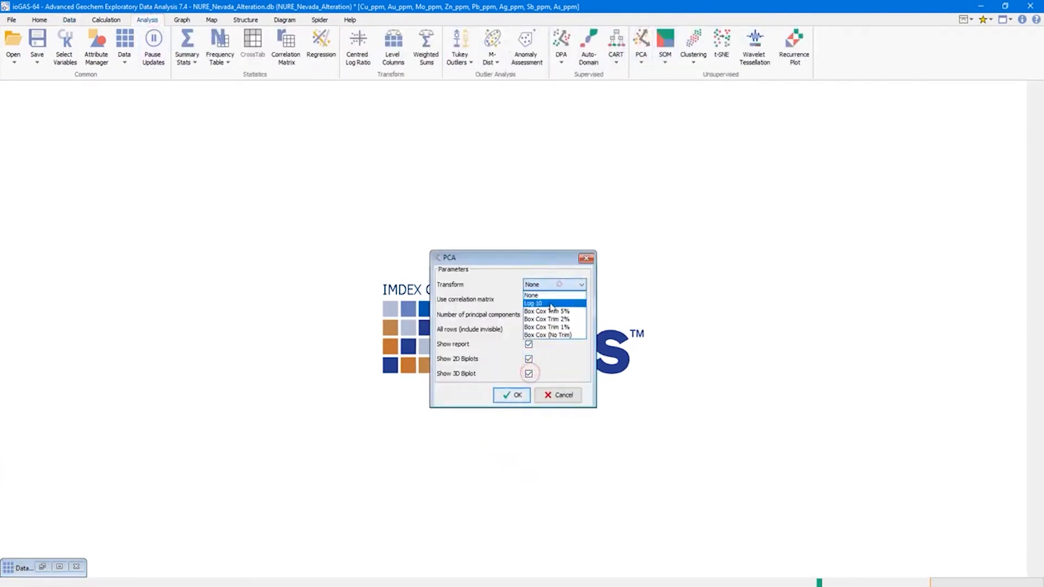
{"action": "left_click", "coordinate": [550, 299]}
{"action": "key", "text": "Return"}
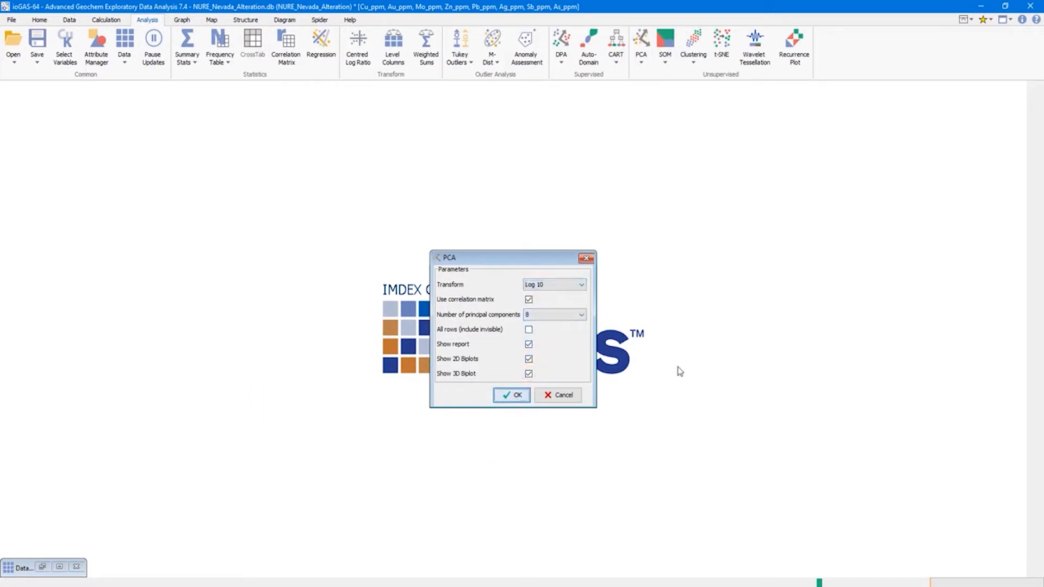
Step: Spread out the PCA result windows and examine the eigenvector plots and eigenvectors table in the PCA report
{"action": "left_click_drag", "start_coordinate": [602, 211], "coordinate": [872, 302]}
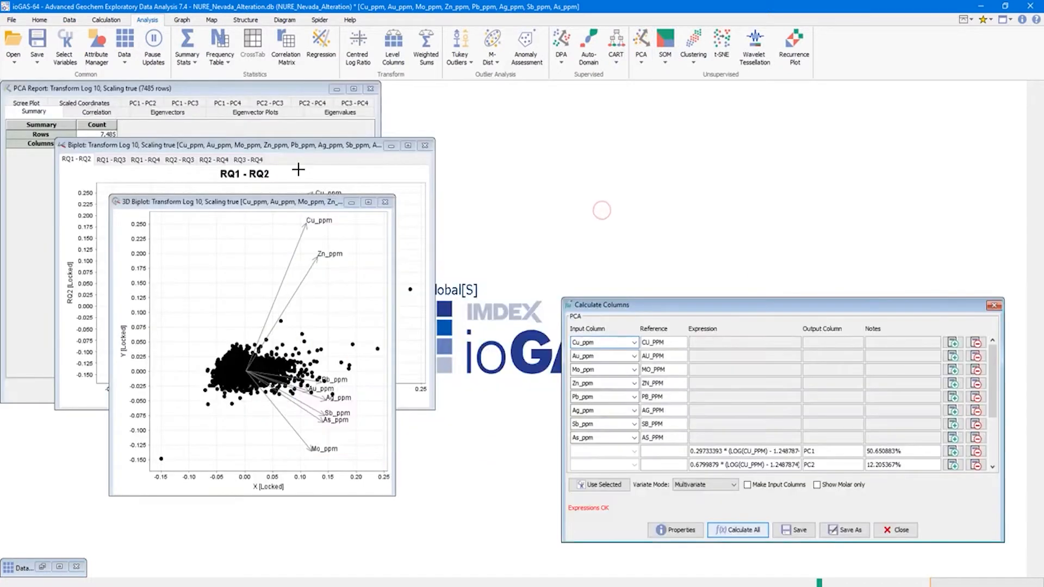
{"action": "left_click_drag", "start_coordinate": [288, 198], "coordinate": [682, 178]}
{"action": "left_click_drag", "start_coordinate": [298, 143], "coordinate": [630, 313]}
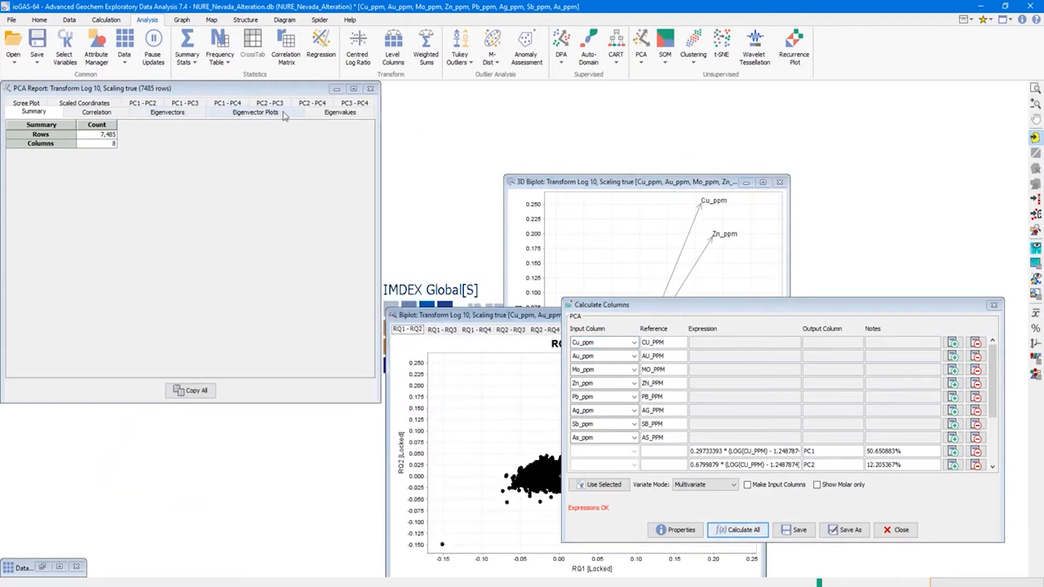
{"action": "left_click", "coordinate": [296, 115]}
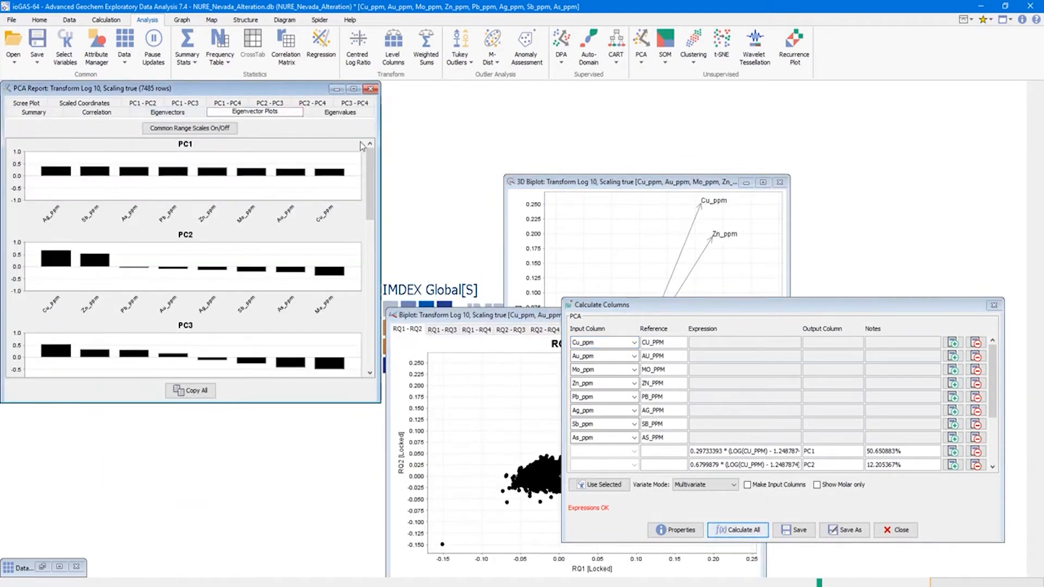
{"action": "left_click_drag", "start_coordinate": [372, 157], "coordinate": [372, 231]}
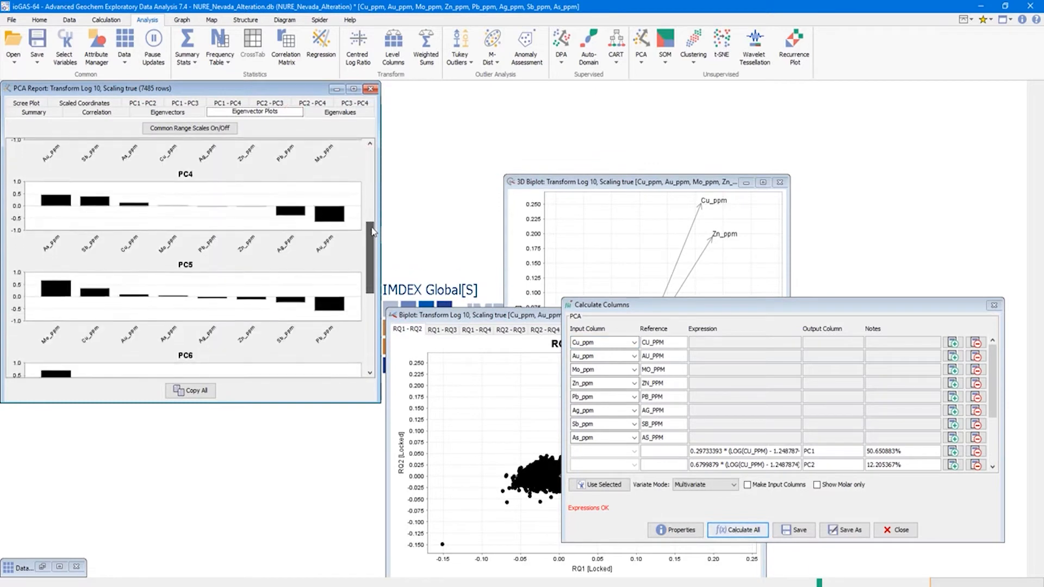
{"action": "left_click", "coordinate": [167, 116]}
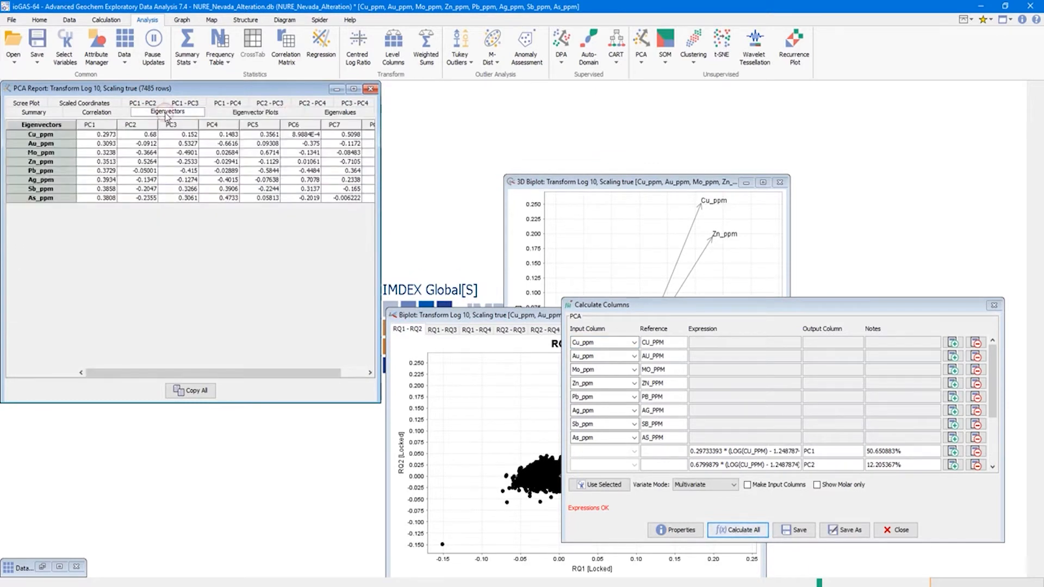
{"action": "left_click", "coordinate": [219, 115]}
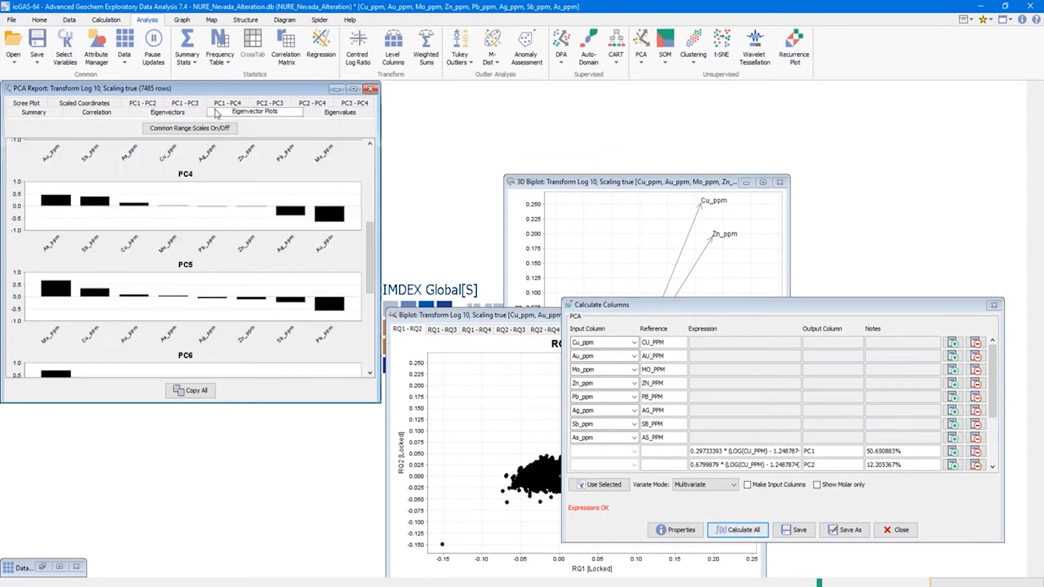
Step: Enlarge and reposition the 2D biplot window, and close the Calculate Columns dialog
{"action": "left_click_drag", "start_coordinate": [438, 317], "coordinate": [159, 149]}
{"action": "left_click_drag", "start_coordinate": [487, 412], "coordinate": [674, 576]}
{"action": "left_click_drag", "start_coordinate": [499, 153], "coordinate": [393, 109]}
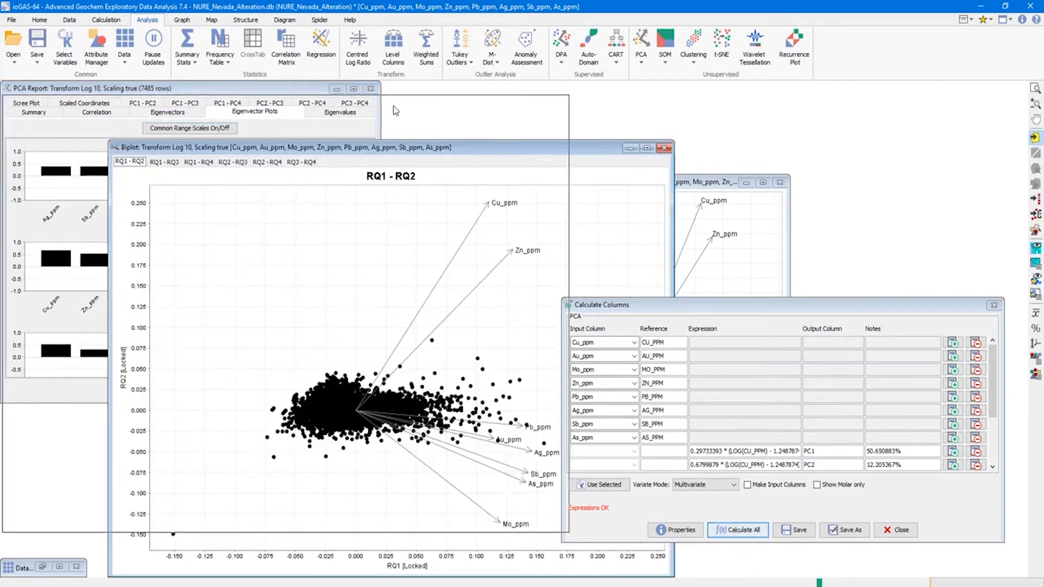
{"action": "left_click", "coordinate": [993, 305]}
{"action": "left_click", "coordinate": [525, 323]}
Step: Show opaque point density on the 2D biplot and compare other component pairs, ending on RQ1 - RQ2
{"action": "left_click", "coordinate": [1035, 288]}
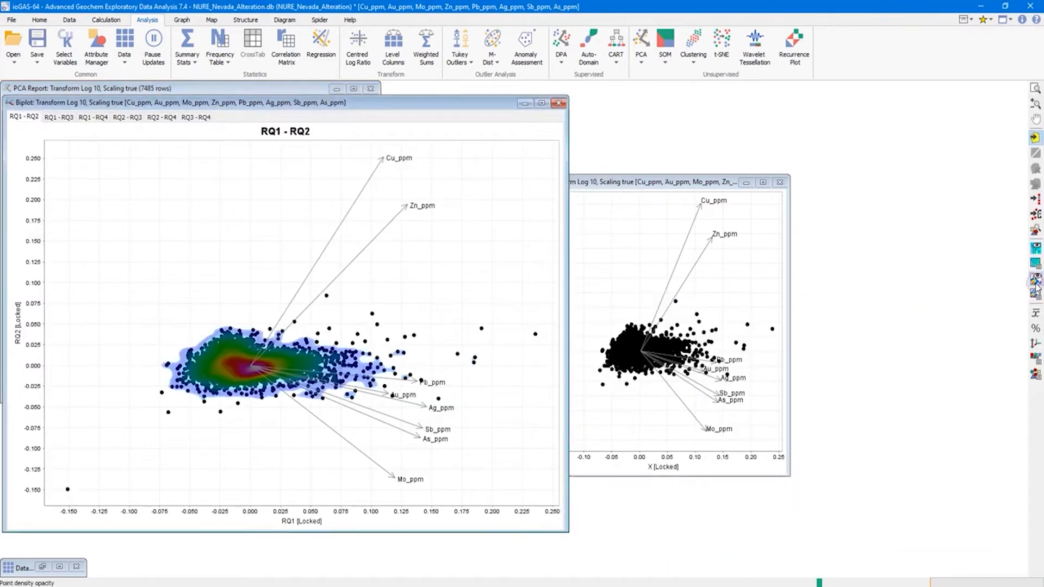
{"action": "left_click", "coordinate": [1036, 286]}
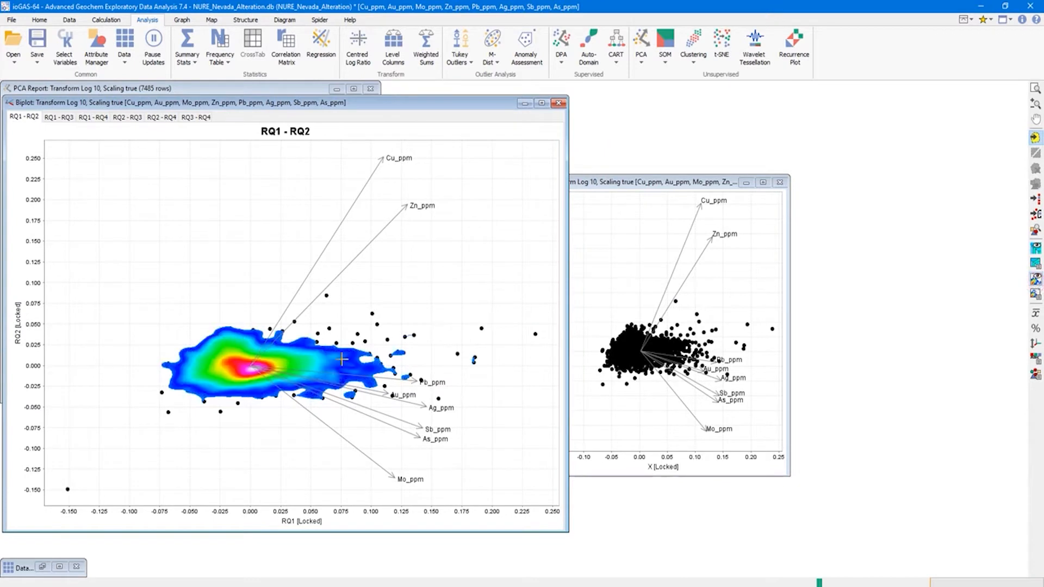
{"action": "scroll", "coordinate": [347, 359], "scroll_direction": "up", "scroll_amount": 3}
{"action": "left_click", "coordinate": [137, 117]}
{"action": "left_click", "coordinate": [157, 118]}
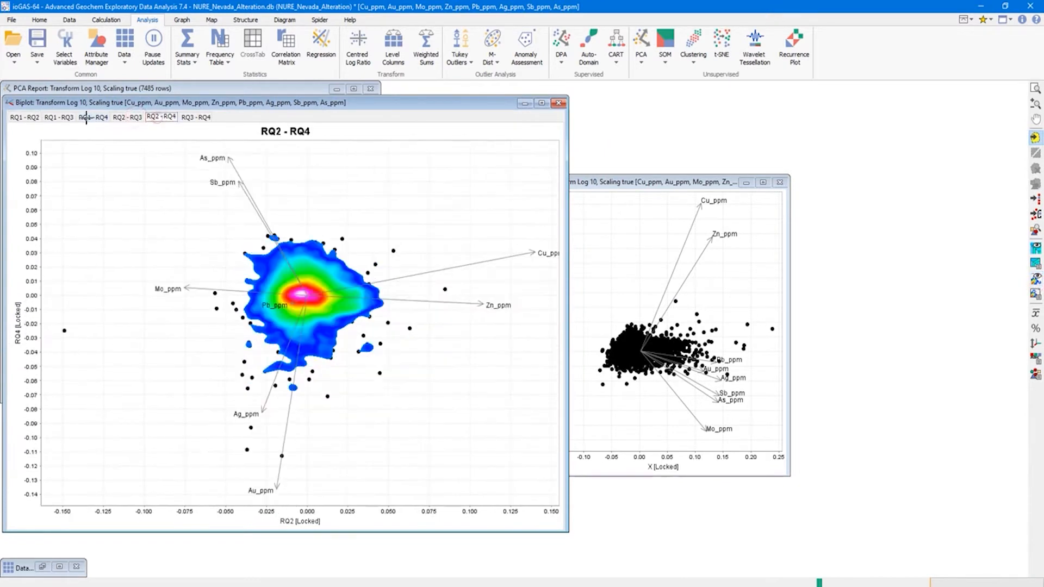
{"action": "left_click", "coordinate": [56, 117]}
{"action": "left_click", "coordinate": [21, 118]}
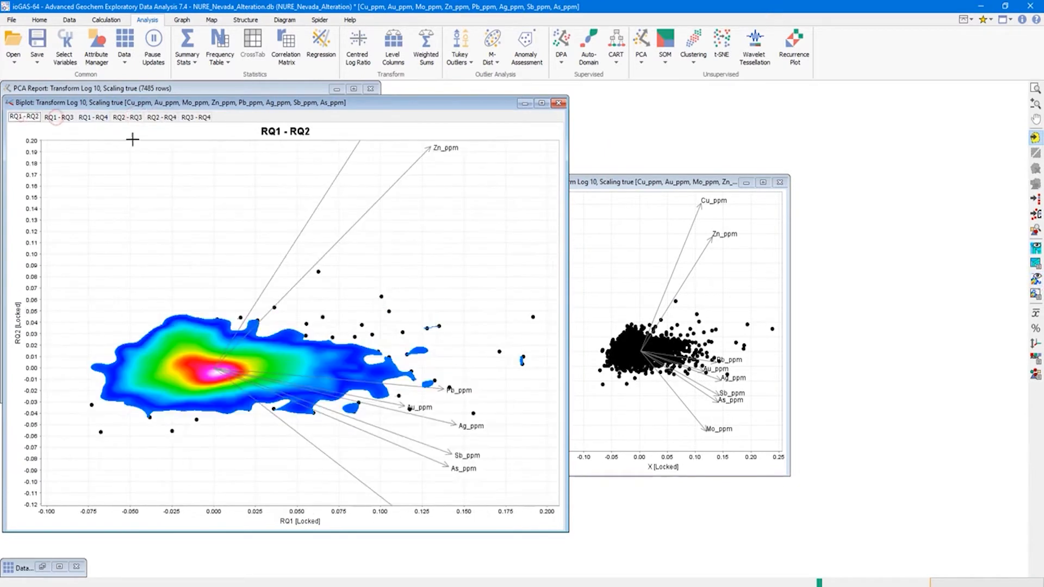
Step: Make the density overlay translucent and add deposit reference nodes such as Hishikari, Potosi and Creede to the RQ1 - RQ2 biplot
{"action": "left_click", "coordinate": [1036, 287]}
{"action": "left_click", "coordinate": [1024, 310]}
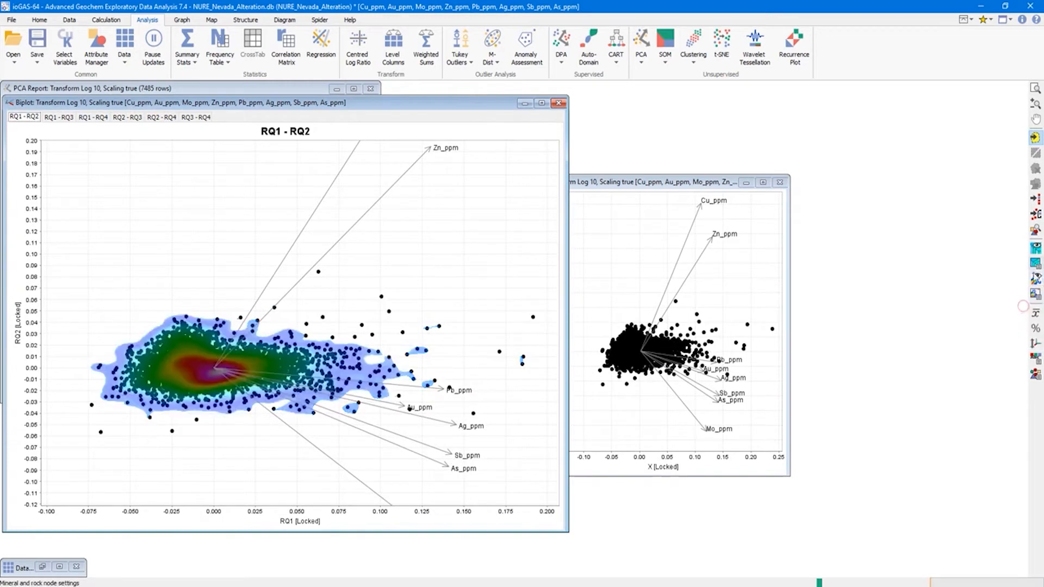
{"action": "left_click", "coordinate": [1036, 251]}
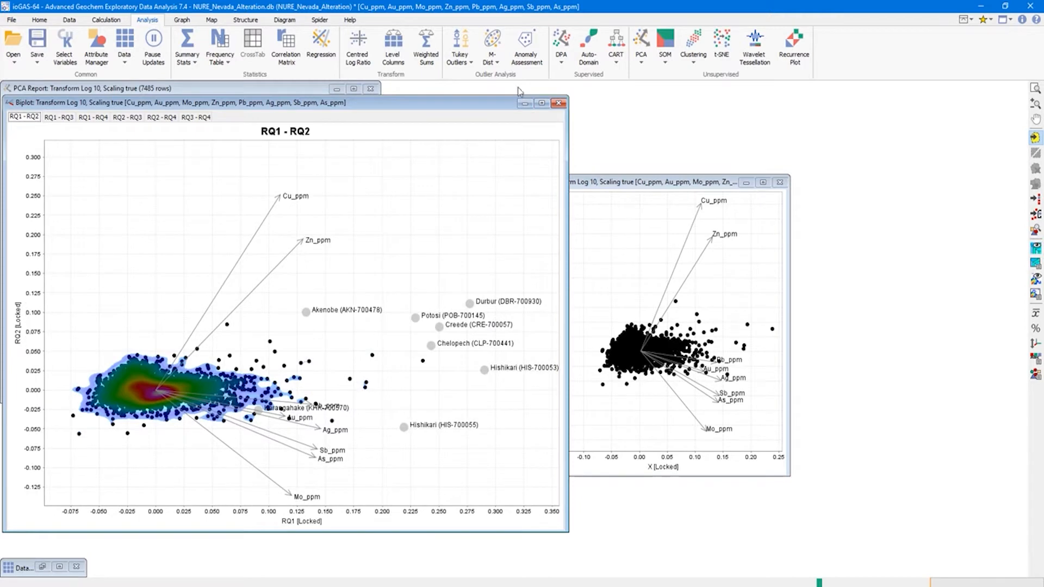
Step: Minimise the 2D biplot and PCA report windows, and enlarge the 3D biplot window
{"action": "left_click", "coordinate": [524, 102]}
{"action": "left_click", "coordinate": [338, 89]}
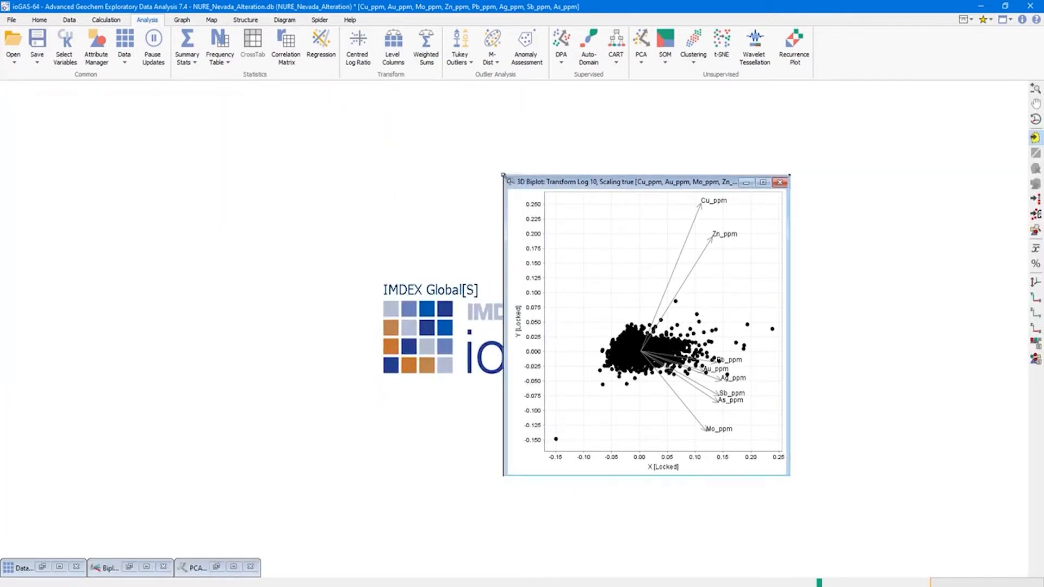
{"action": "left_click_drag", "start_coordinate": [504, 172], "coordinate": [368, 90]}
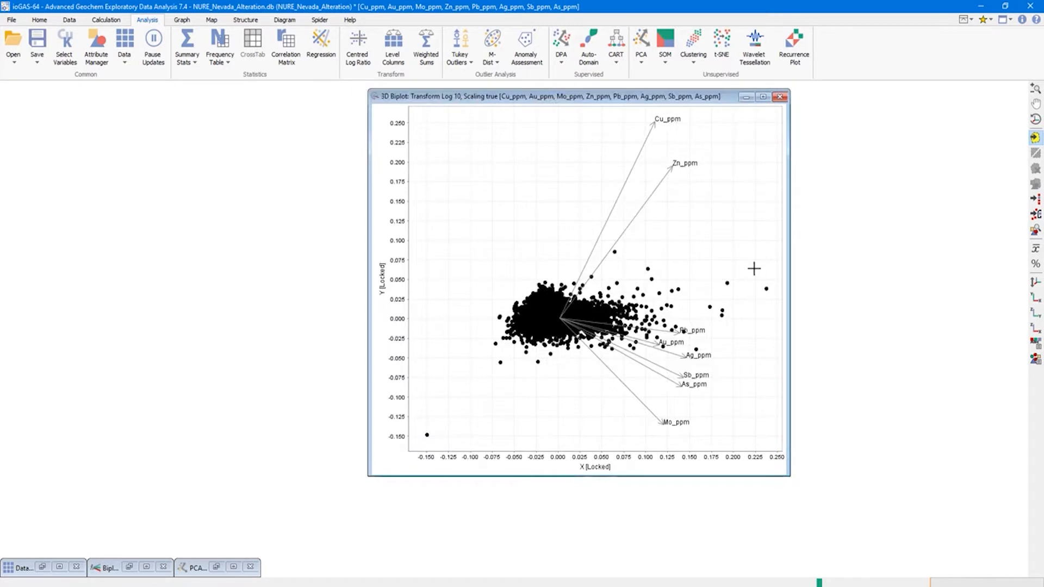
{"action": "left_click_drag", "start_coordinate": [684, 101], "coordinate": [692, 126]}
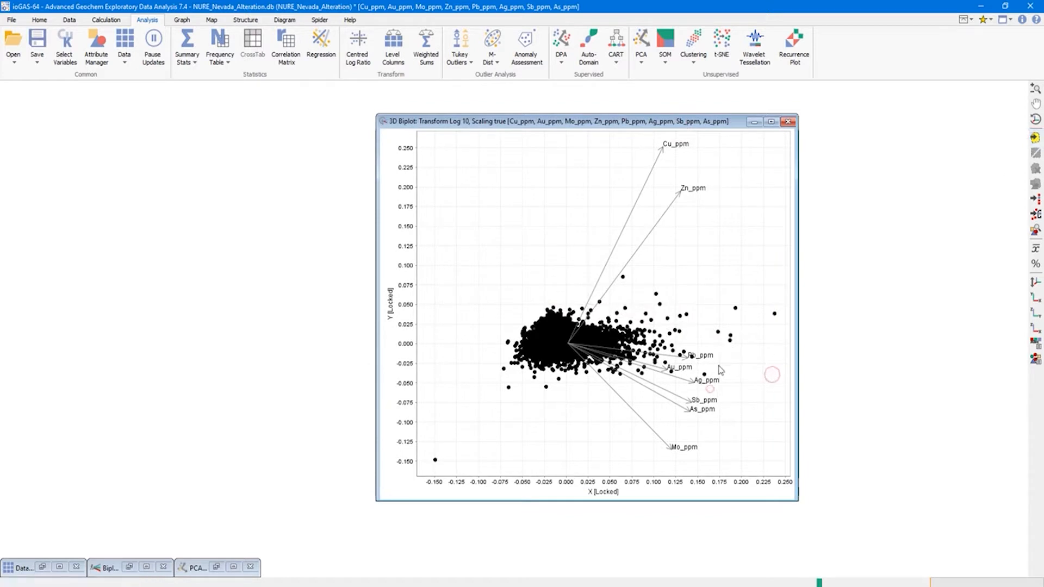
Step: Select a group of outlying samples between the Zn_ppm and Pb_ppm vectors in the 3D biplot and rotate the plot
{"action": "left_click", "coordinate": [1035, 153]}
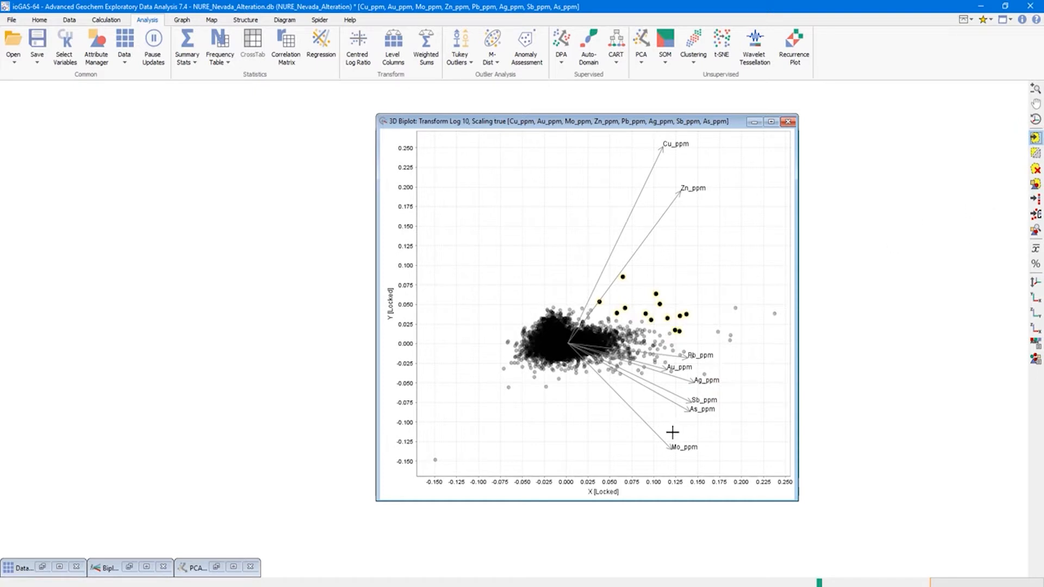
{"action": "left_click_drag", "start_coordinate": [692, 385], "coordinate": [544, 115]}
{"action": "left_click_drag", "start_coordinate": [554, 180], "coordinate": [542, 292]}
Step: Create a 3D plot of Cu_ppm, Au_ppm and Mo_ppm with its data scaled 5% to 95%
{"action": "left_click", "coordinate": [182, 21]}
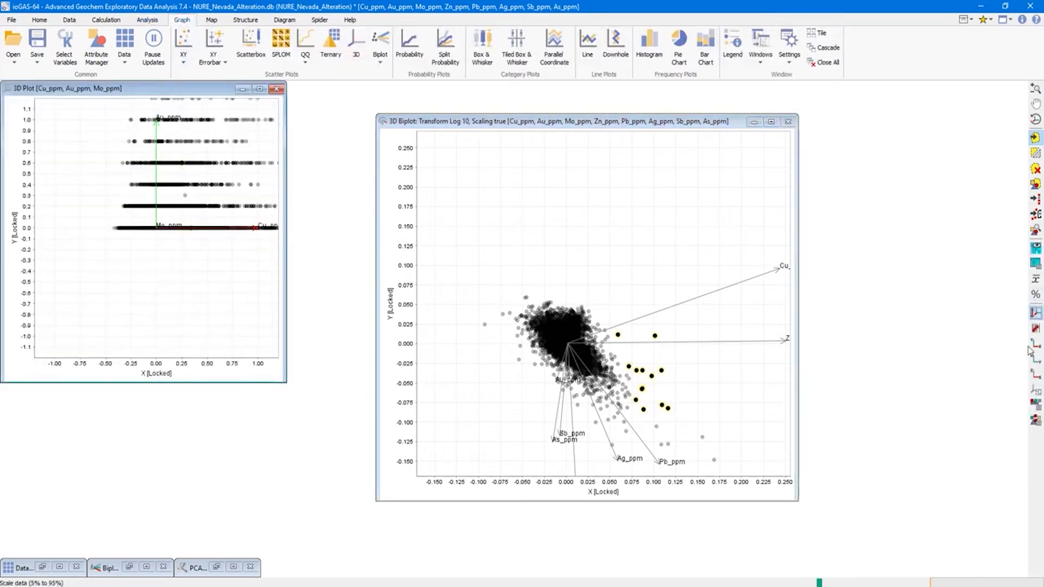
{"action": "left_click", "coordinate": [1035, 359]}
{"action": "left_click_drag", "start_coordinate": [222, 206], "coordinate": [196, 260]}
Step: Select the samples beside the Au_ppm axis with a polygon in the 3D plot, rotate it, and minimise both 3D windows
{"action": "left_click", "coordinate": [177, 227]}
{"action": "left_click", "coordinate": [196, 192]}
{"action": "left_click", "coordinate": [233, 205]}
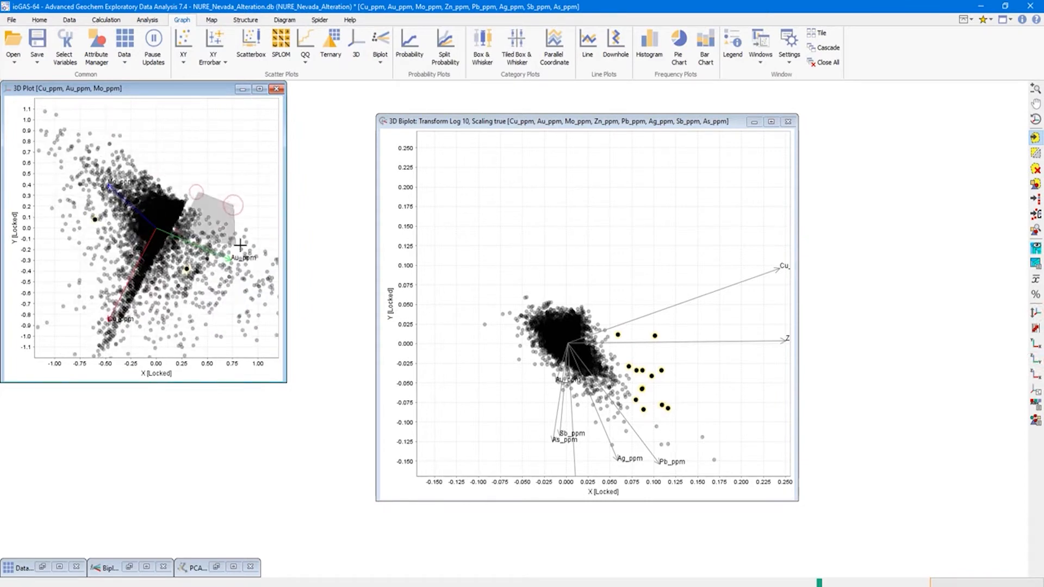
{"action": "double_click", "coordinate": [240, 245]}
{"action": "left_click_drag", "start_coordinate": [258, 196], "coordinate": [220, 281]}
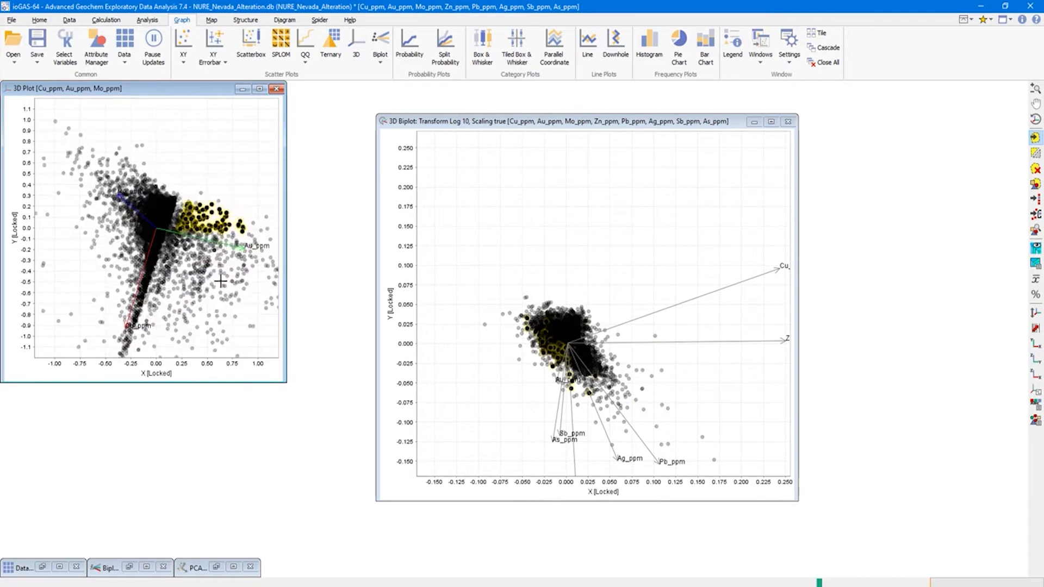
{"action": "left_click", "coordinate": [753, 121]}
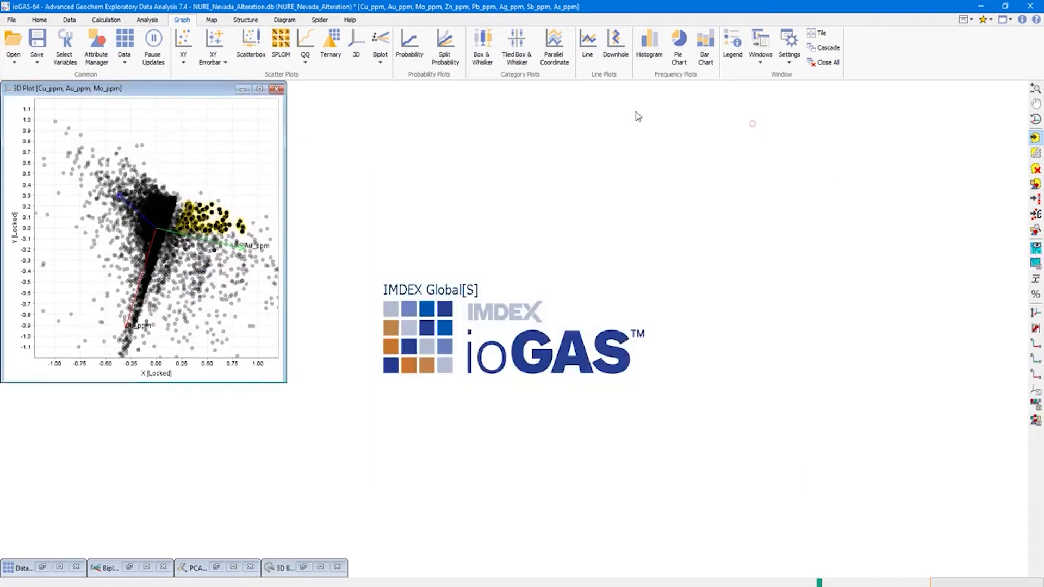
{"action": "left_click", "coordinate": [241, 88]}
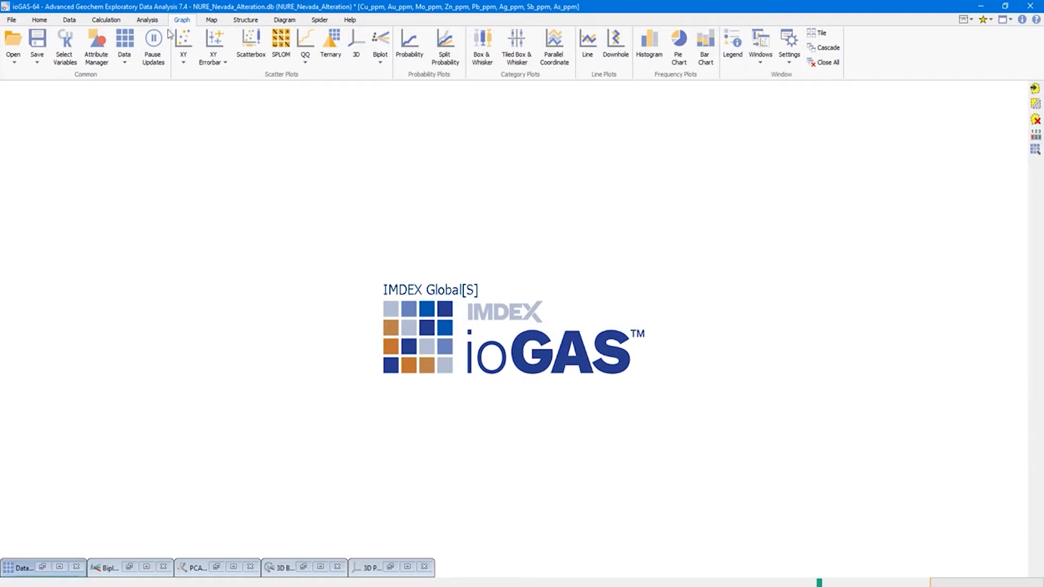
Step: Start opening a batch of files and discard the unsaved changes to NURE_Nevada_Alteration.db
{"action": "left_click", "coordinate": [11, 20]}
{"action": "left_click", "coordinate": [13, 61]}
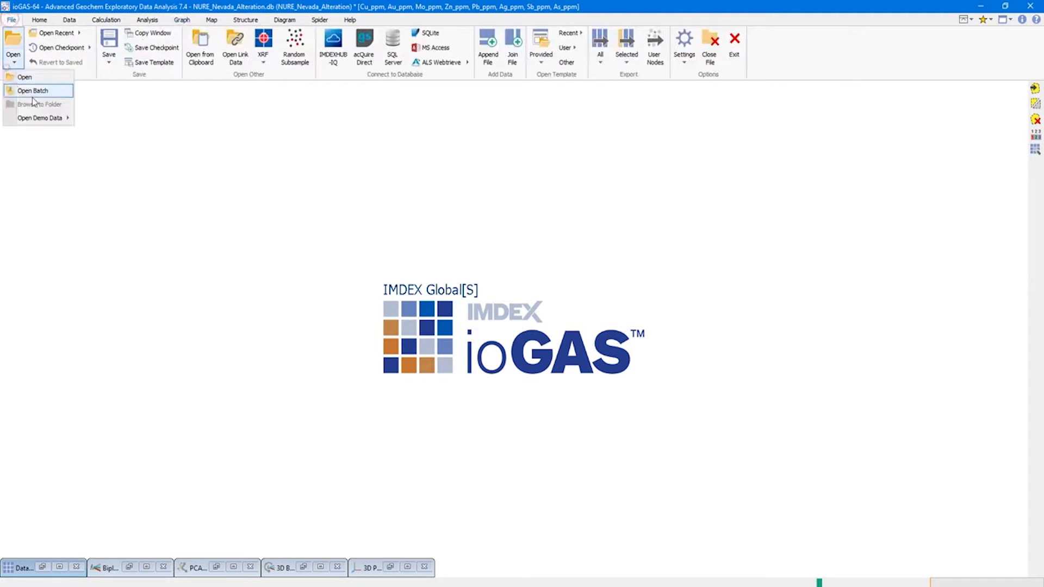
{"action": "left_click", "coordinate": [41, 94]}
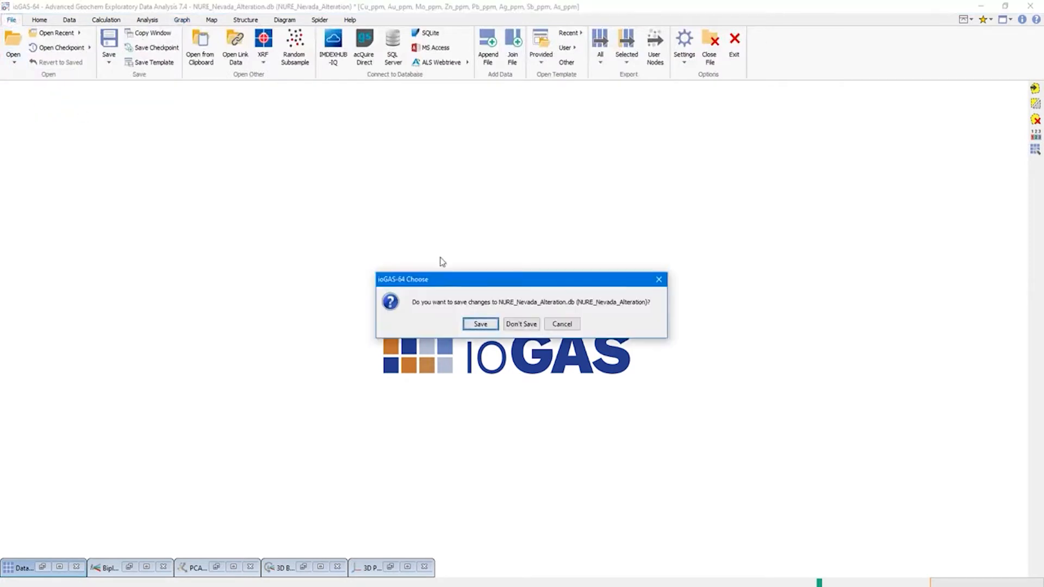
{"action": "left_click", "coordinate": [518, 324]}
Step: Import demo.drillhole.csv, demo.drillhole.pt2.csv and demo.drillhole.pt3.csv as one batch, accepting the proposed column properties
{"action": "left_click", "coordinate": [455, 238]}
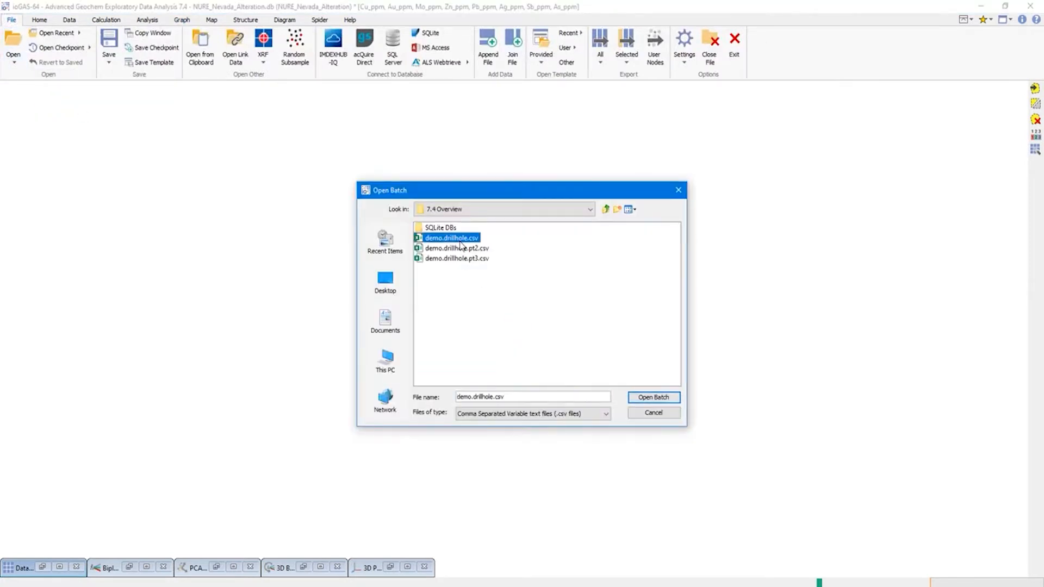
{"action": "left_click", "coordinate": [463, 259], "text": "shift"}
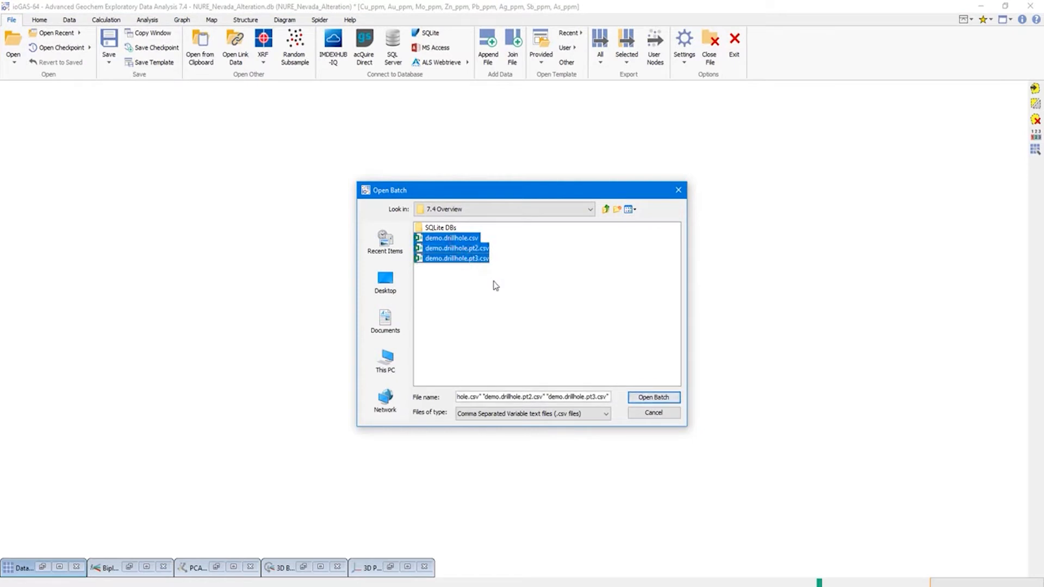
{"action": "left_click", "coordinate": [14, 62]}
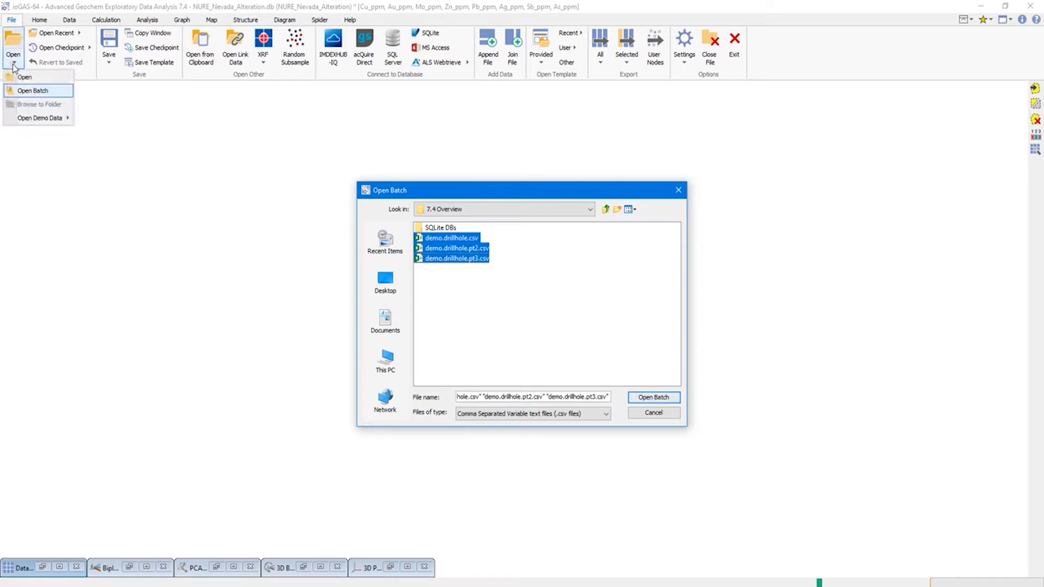
{"action": "left_click", "coordinate": [296, 10]}
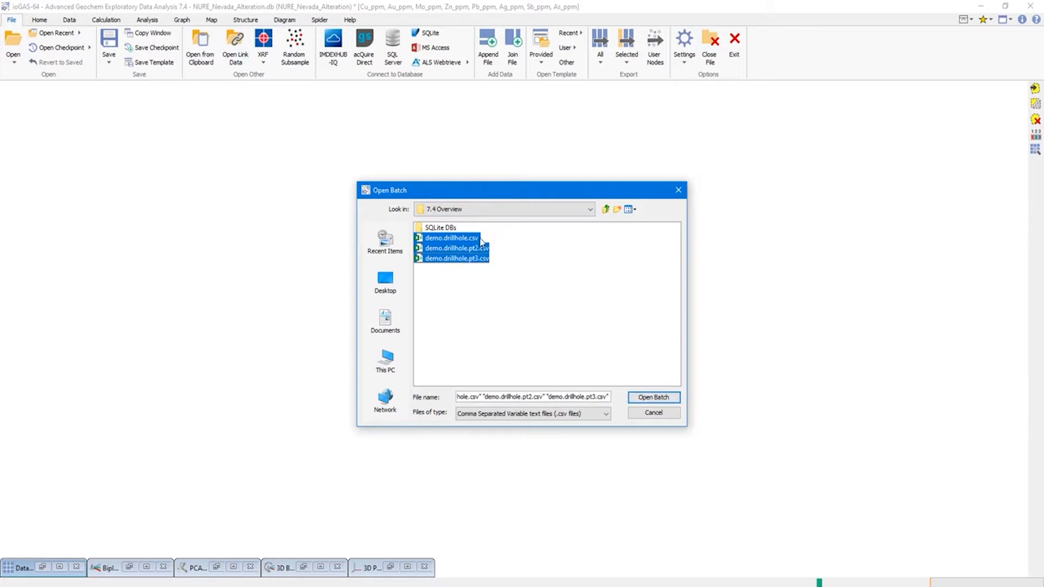
{"action": "left_click", "coordinate": [649, 400]}
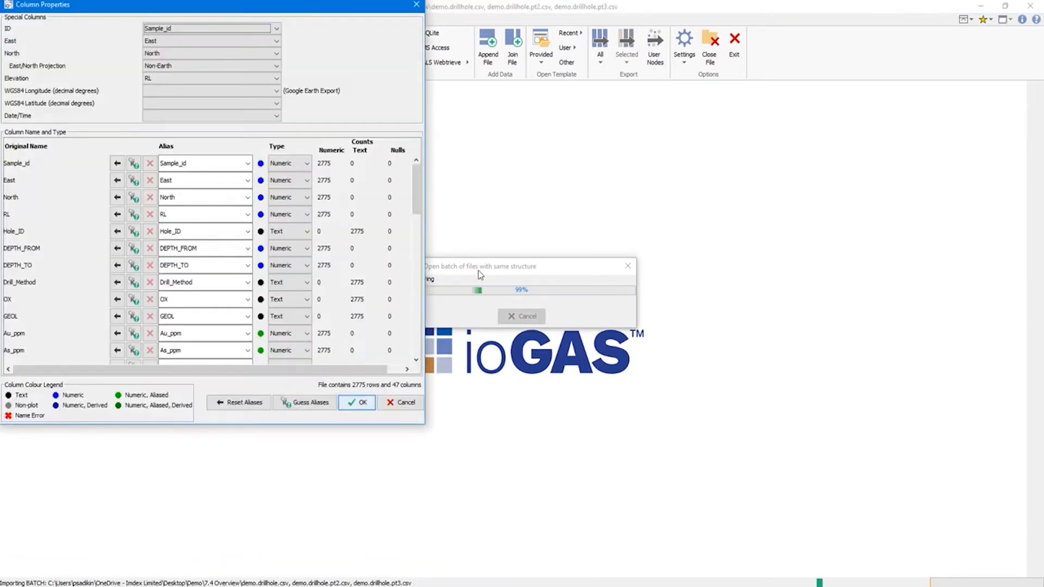
{"action": "left_click_drag", "start_coordinate": [414, 192], "coordinate": [416, 293]}
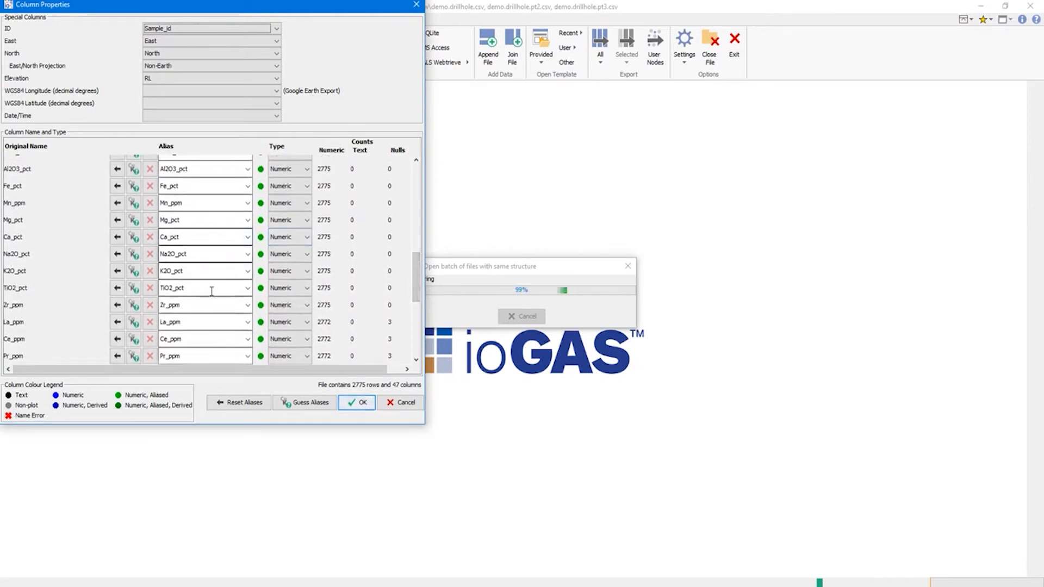
{"action": "left_click", "coordinate": [361, 403]}
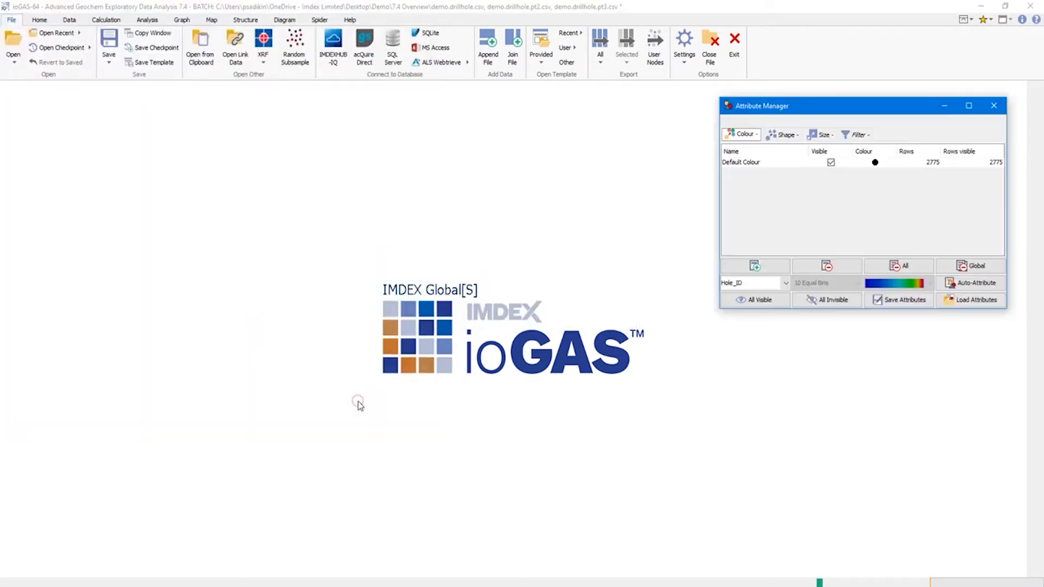
Step: Select the provided Majors variable group without Fe_pct, C_pct and S_pct
{"action": "left_click", "coordinate": [461, 204]}
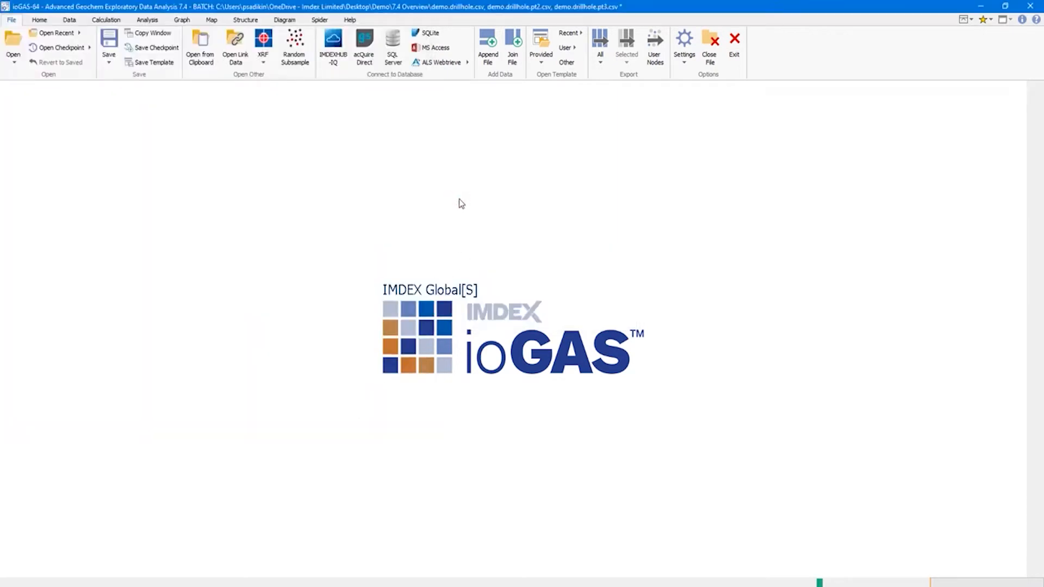
{"action": "left_click", "coordinate": [40, 20]}
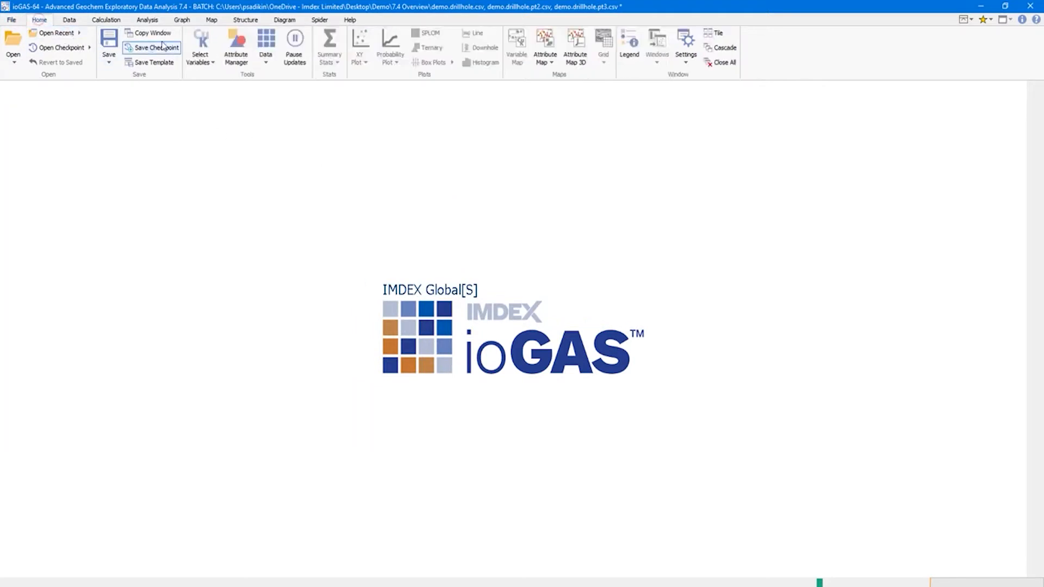
{"action": "left_click", "coordinate": [200, 46]}
{"action": "left_click", "coordinate": [148, 114]}
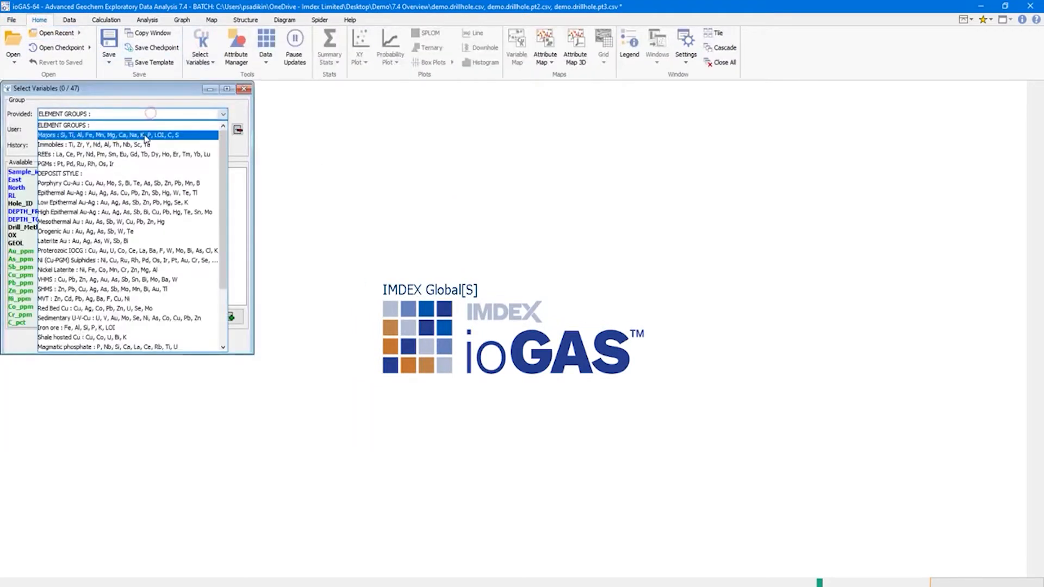
{"action": "left_click", "coordinate": [144, 134]}
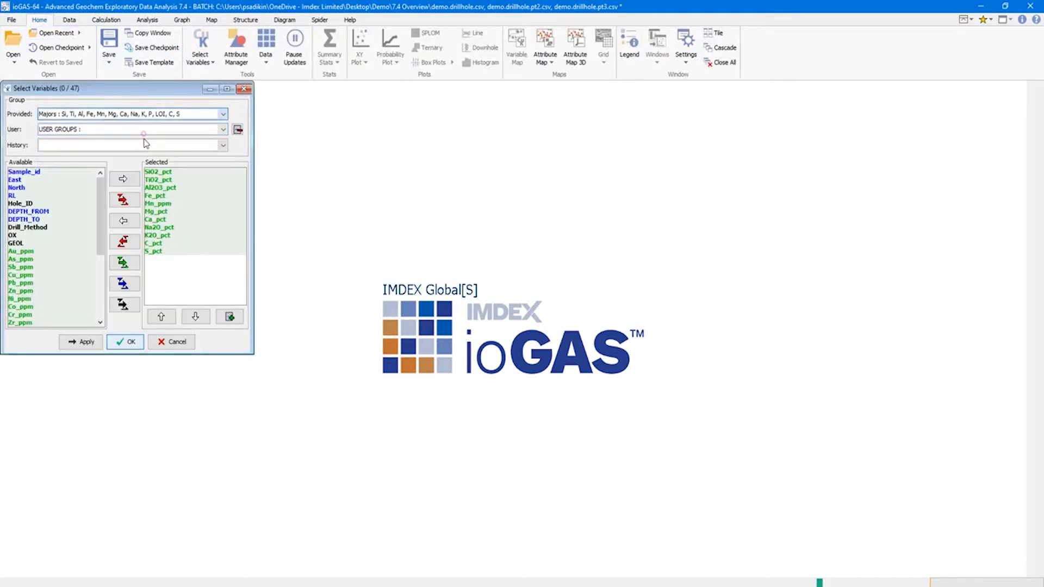
{"action": "double_click", "coordinate": [183, 197]}
{"action": "left_click", "coordinate": [162, 237]}
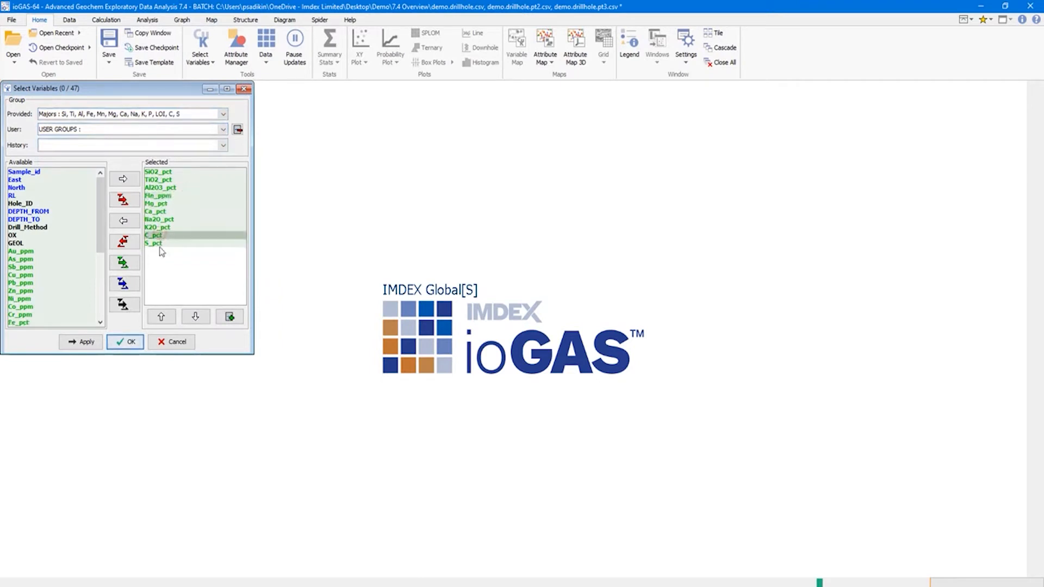
{"action": "left_click", "coordinate": [160, 243], "text": "shift"}
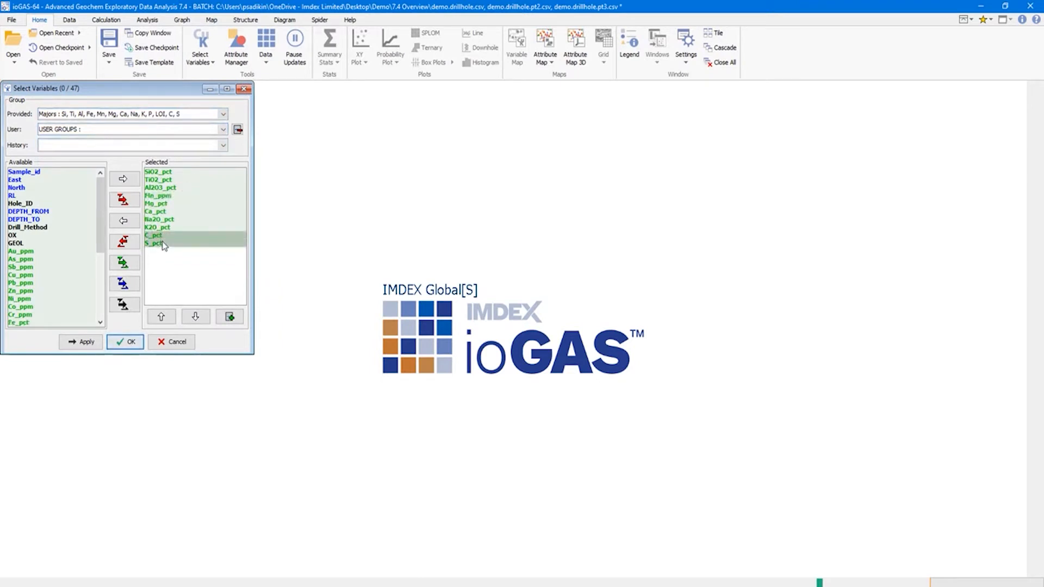
{"action": "left_click", "coordinate": [123, 220]}
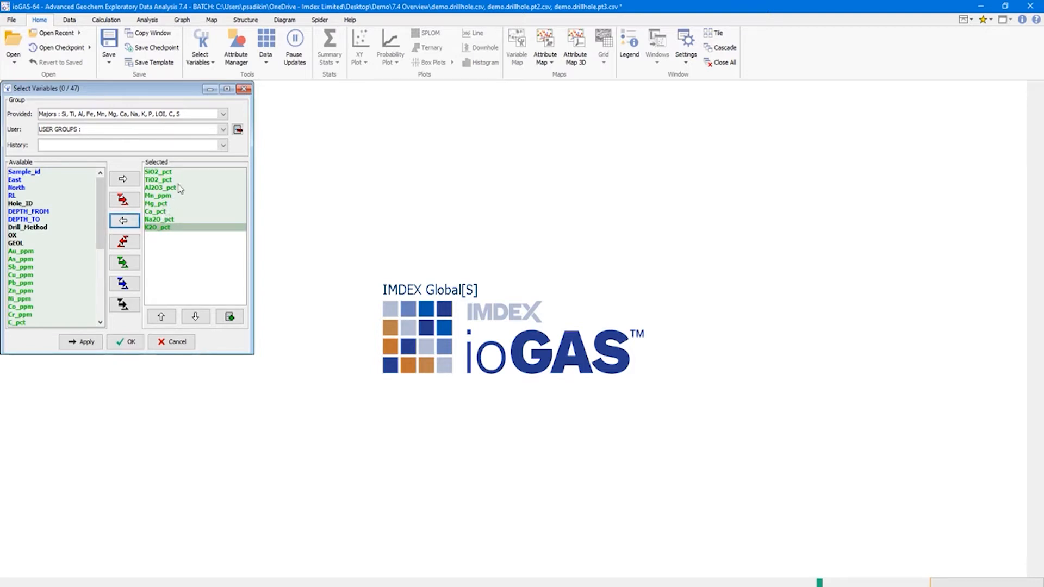
{"action": "left_click", "coordinate": [132, 342]}
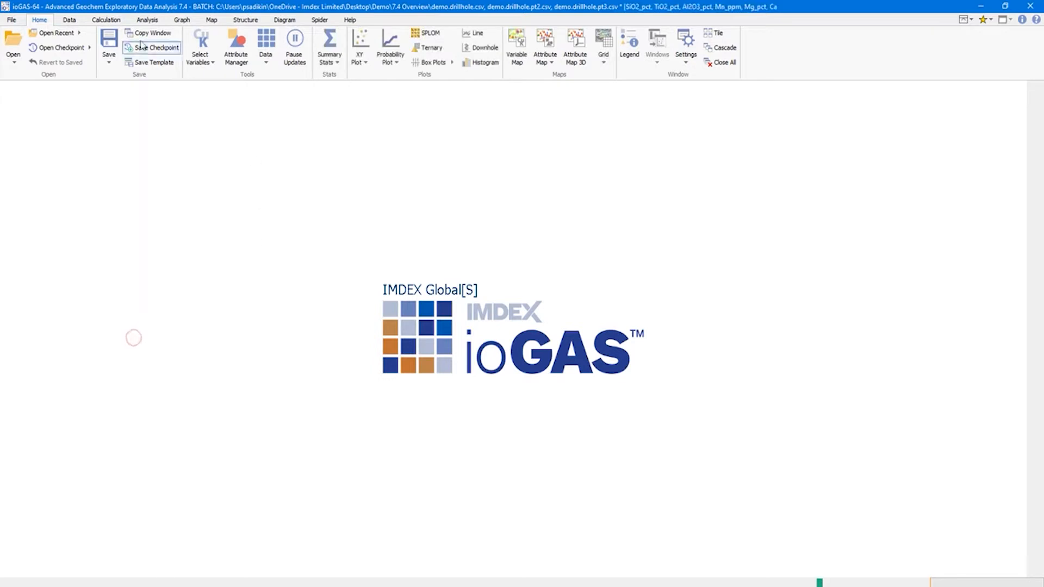
Step: Start the Sum Selected Aliased Variables (oxide %) calculation with MnO_pct as the preferred oxide for Mn
{"action": "left_click", "coordinate": [106, 19]}
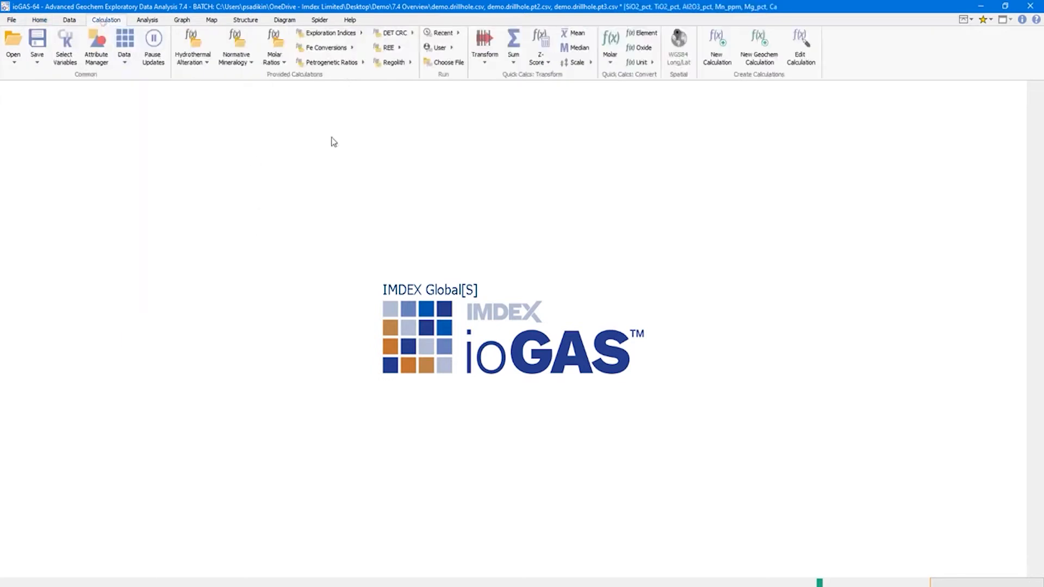
{"action": "left_click", "coordinate": [513, 59]}
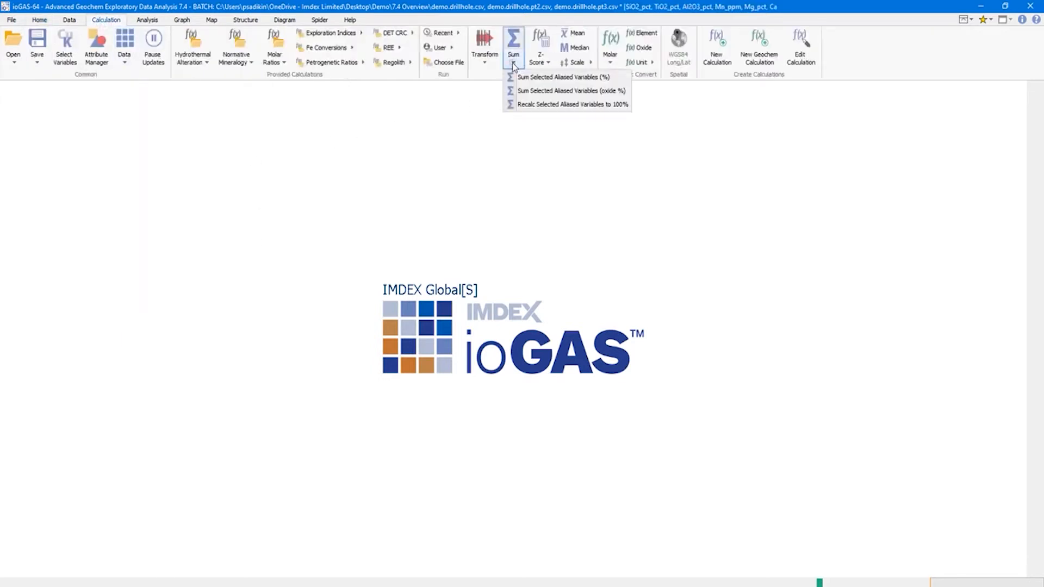
{"action": "left_click", "coordinate": [626, 92]}
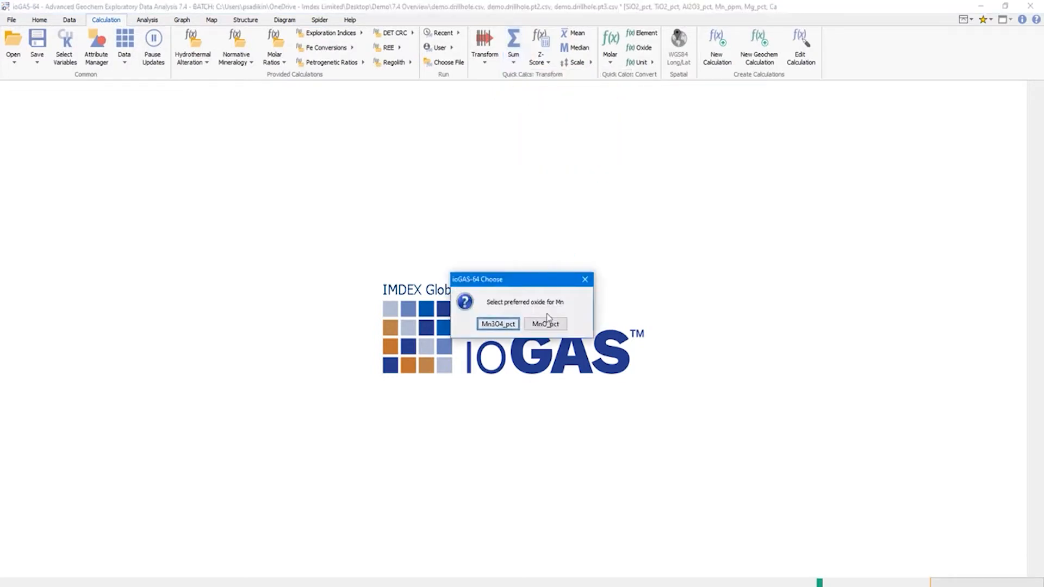
{"action": "left_click", "coordinate": [553, 327]}
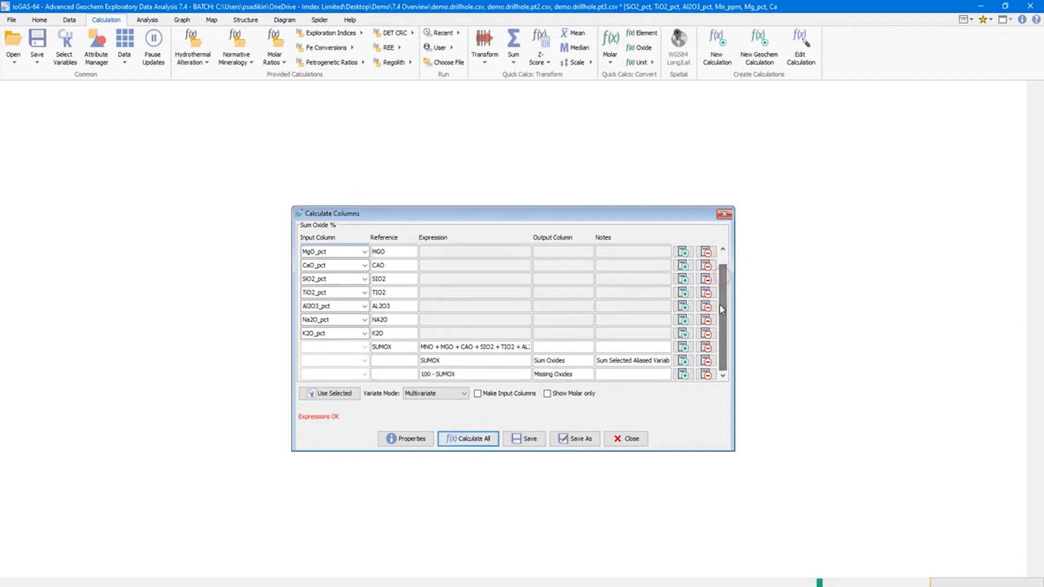
Step: Review the input columns and the full SUMOX expression, then calculate the Sum Oxides and Missing Oxides columns
{"action": "scroll", "coordinate": [582, 246], "scroll_direction": "up", "scroll_amount": 1}
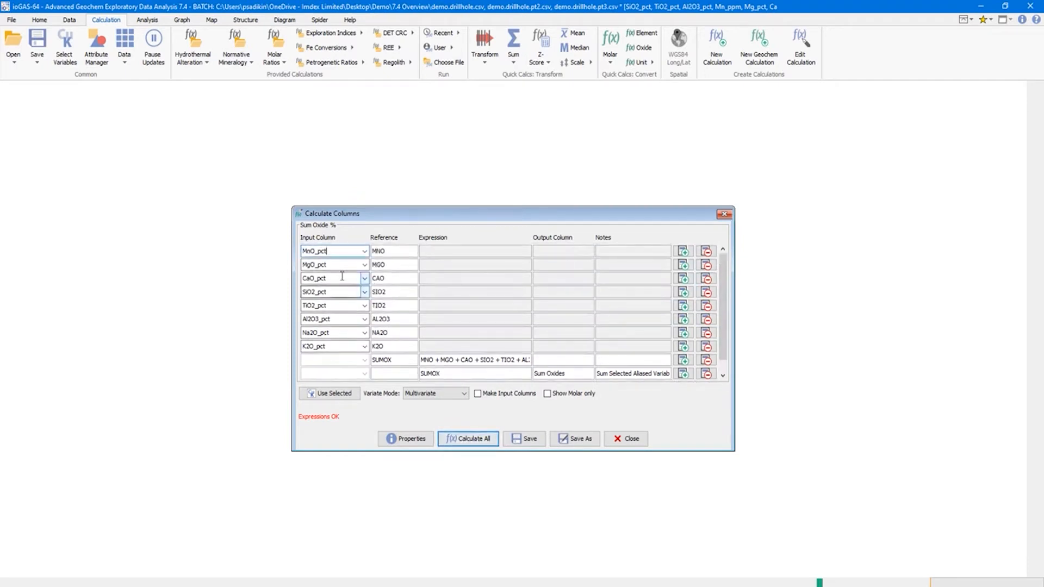
{"action": "scroll", "coordinate": [468, 309], "scroll_direction": "down", "scroll_amount": 1}
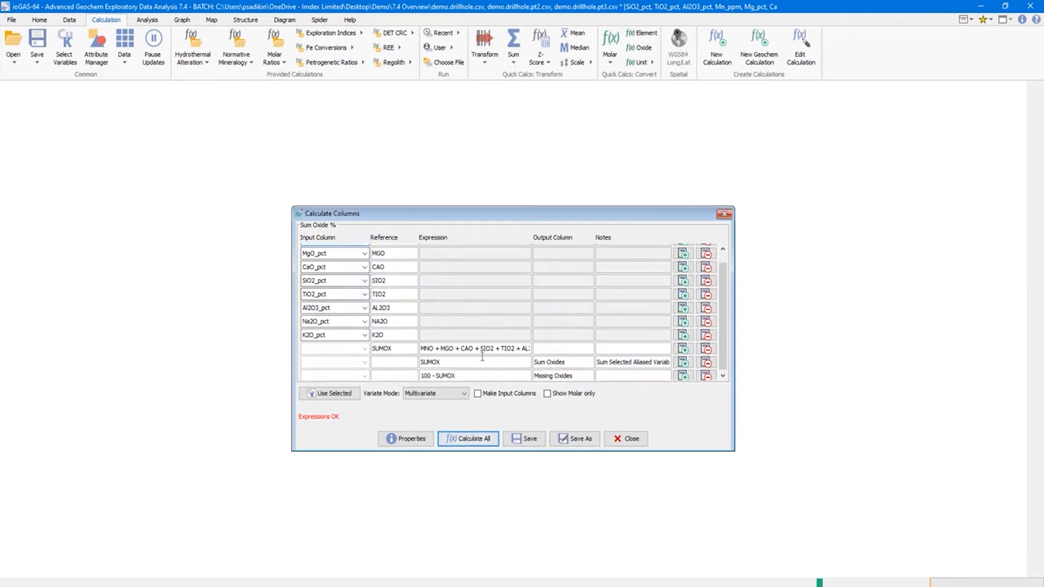
{"action": "left_click_drag", "start_coordinate": [496, 350], "coordinate": [562, 347]}
{"action": "left_click", "coordinate": [516, 350]}
{"action": "left_click", "coordinate": [472, 446]}
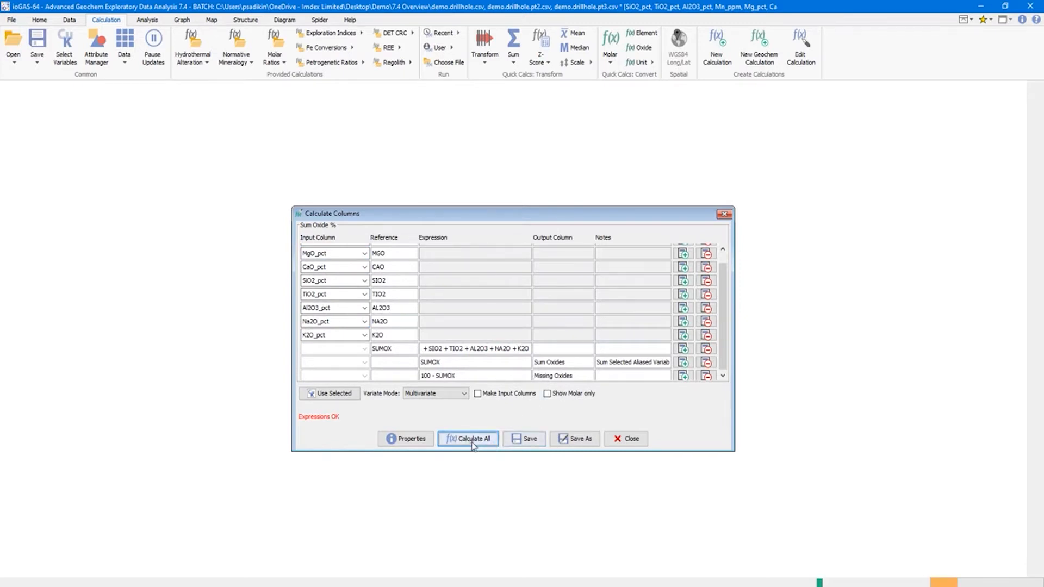
{"action": "left_click", "coordinate": [517, 339]}
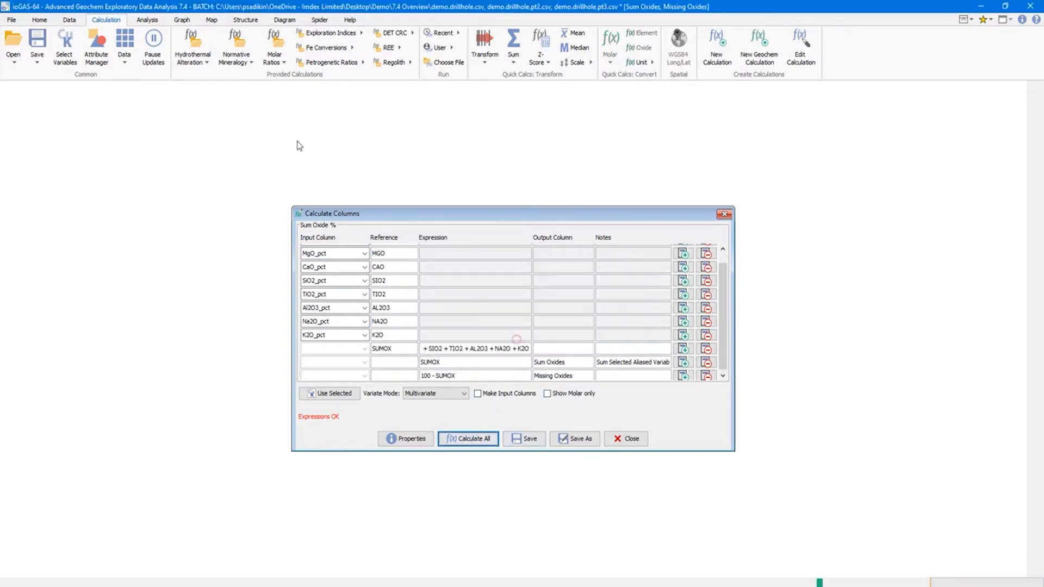
{"action": "left_click", "coordinate": [619, 438]}
Step: Examine the Sum Oxides and Missing Oxides columns in the data table, then minimise the table
{"action": "left_click", "coordinate": [506, 327]}
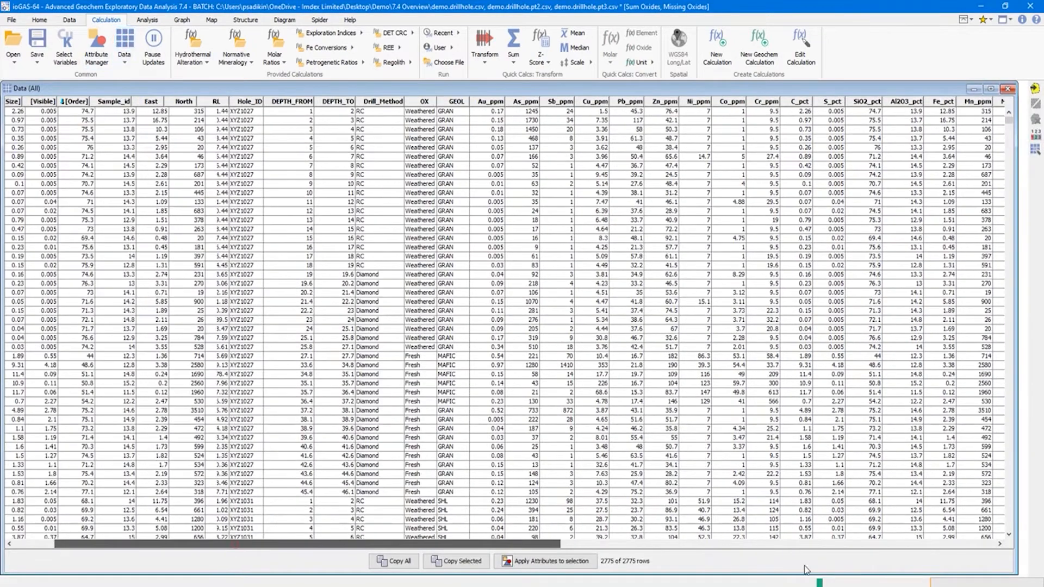
{"action": "scroll", "coordinate": [236, 548], "scroll_direction": "right", "scroll_amount": 15}
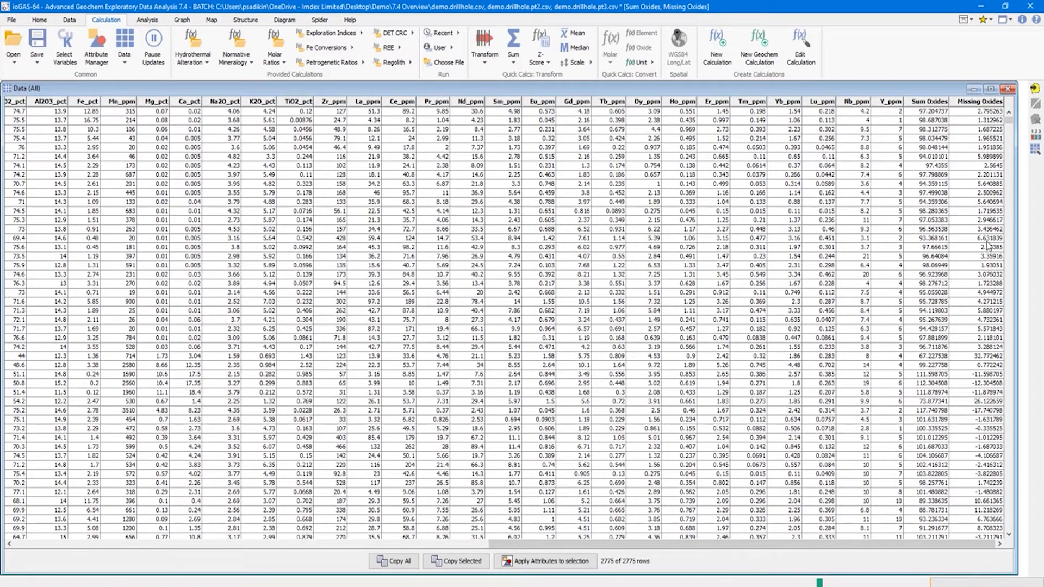
{"action": "left_click", "coordinate": [974, 88]}
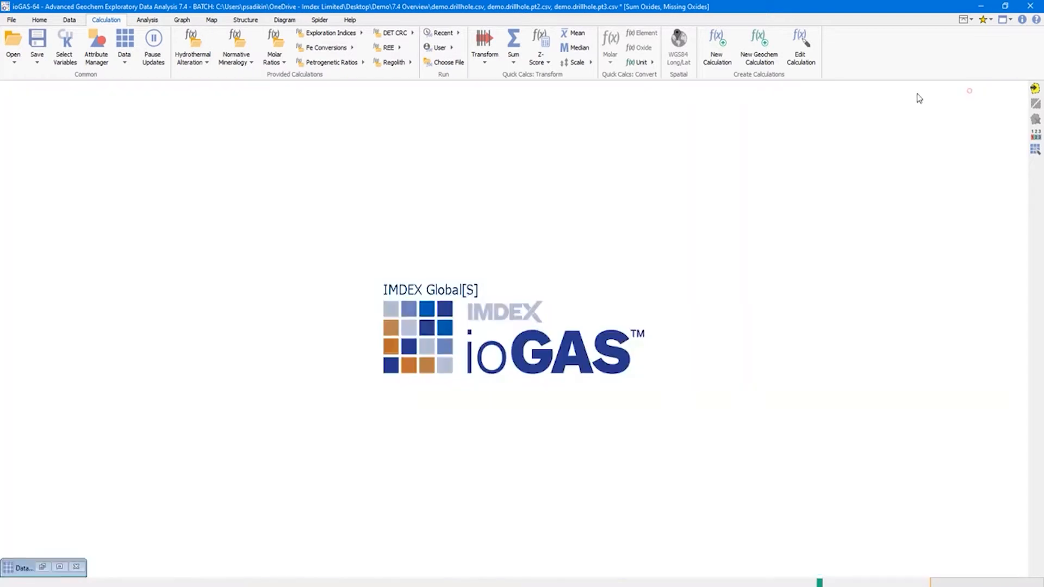
Step: Recall the previous oxide selection from the variable history and remove Mn_ppm, Mg_pct and Ca_pct from it
{"action": "left_click", "coordinate": [75, 51]}
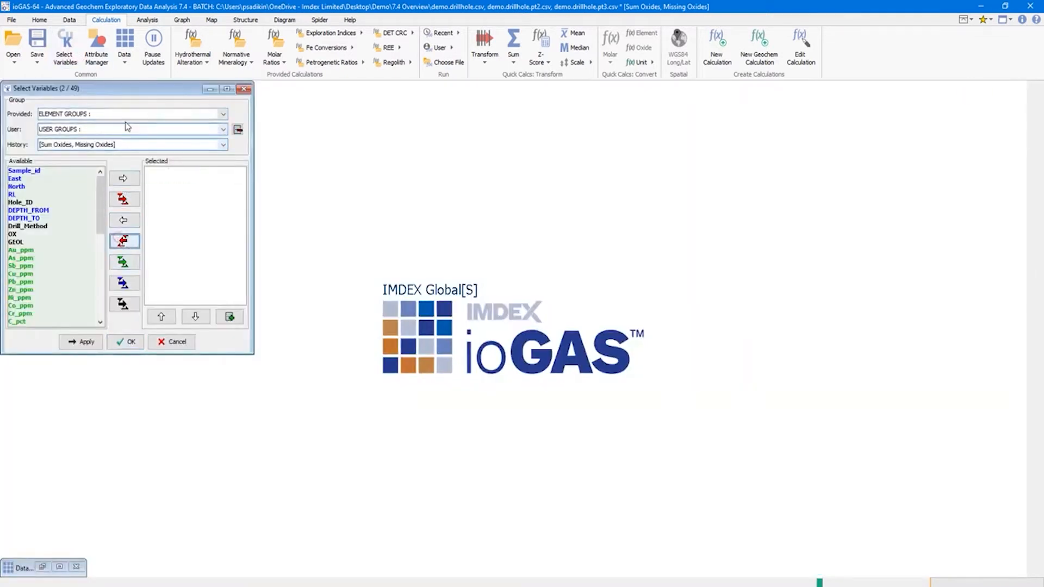
{"action": "left_click", "coordinate": [124, 144]}
{"action": "left_click", "coordinate": [113, 163]}
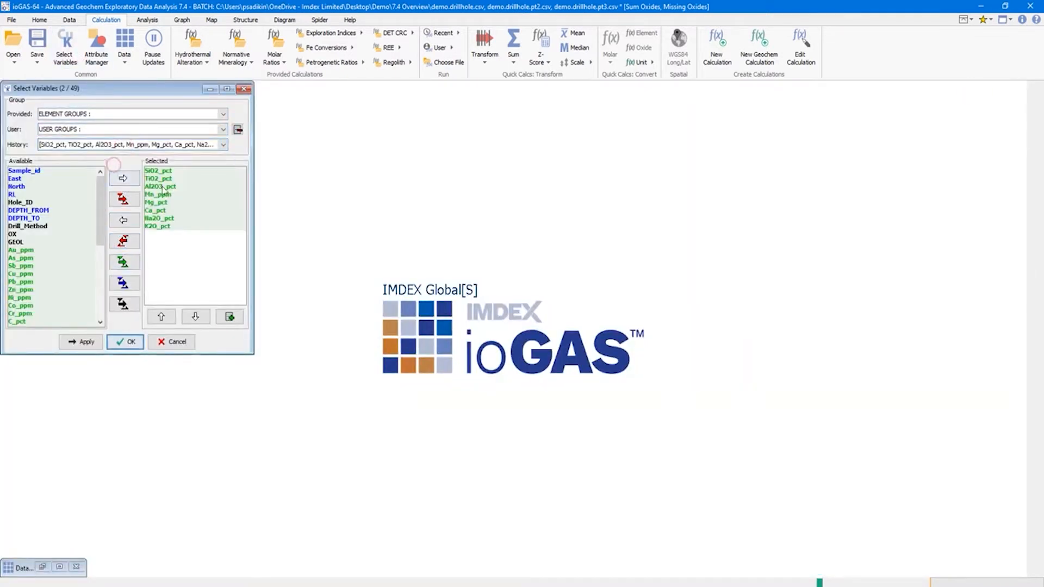
{"action": "left_click_drag", "start_coordinate": [175, 170], "coordinate": [155, 210]}
{"action": "left_click", "coordinate": [124, 221]}
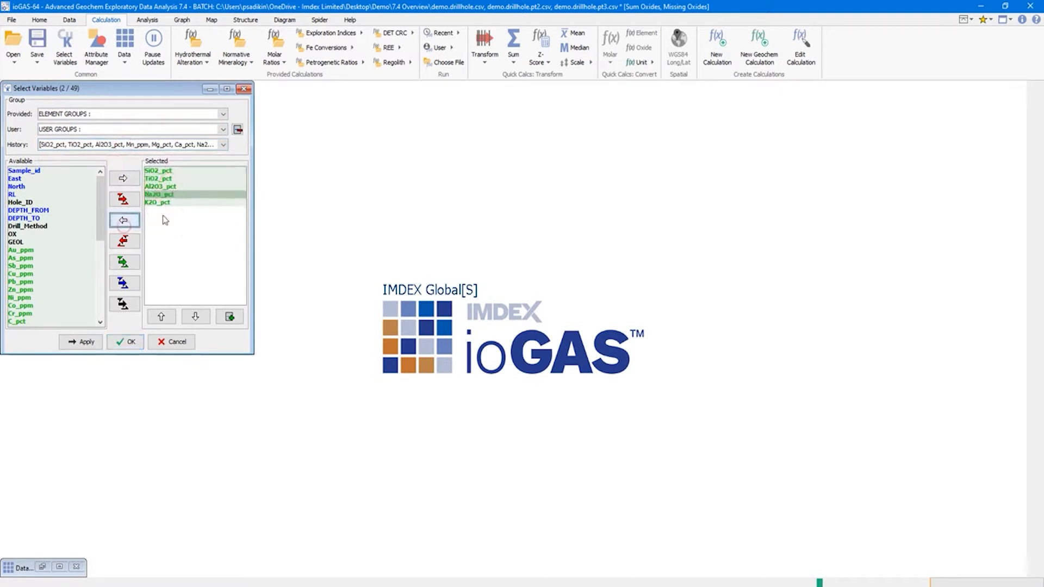
{"action": "left_click", "coordinate": [126, 342]}
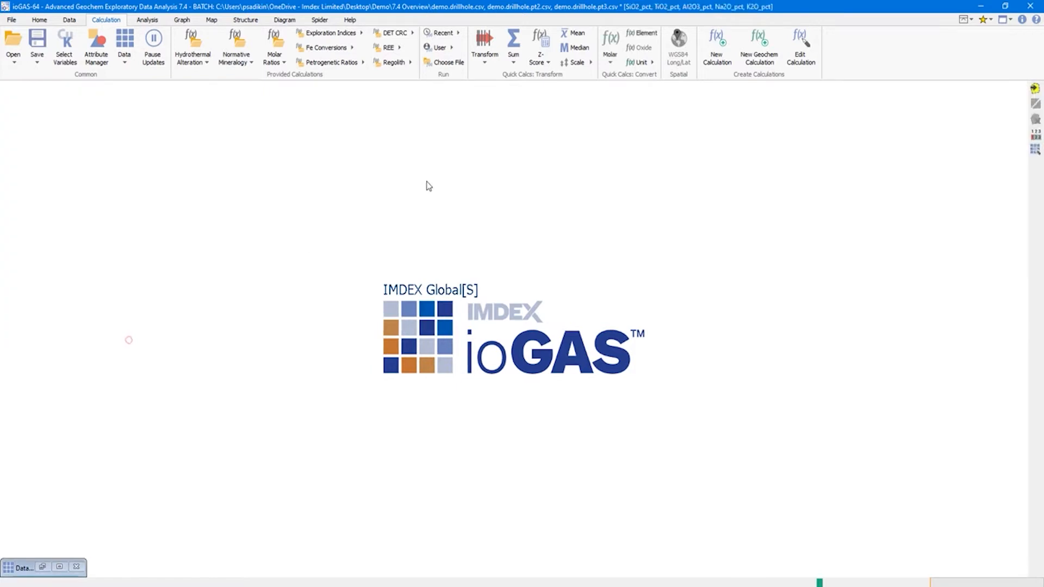
{"action": "left_click", "coordinate": [514, 63]}
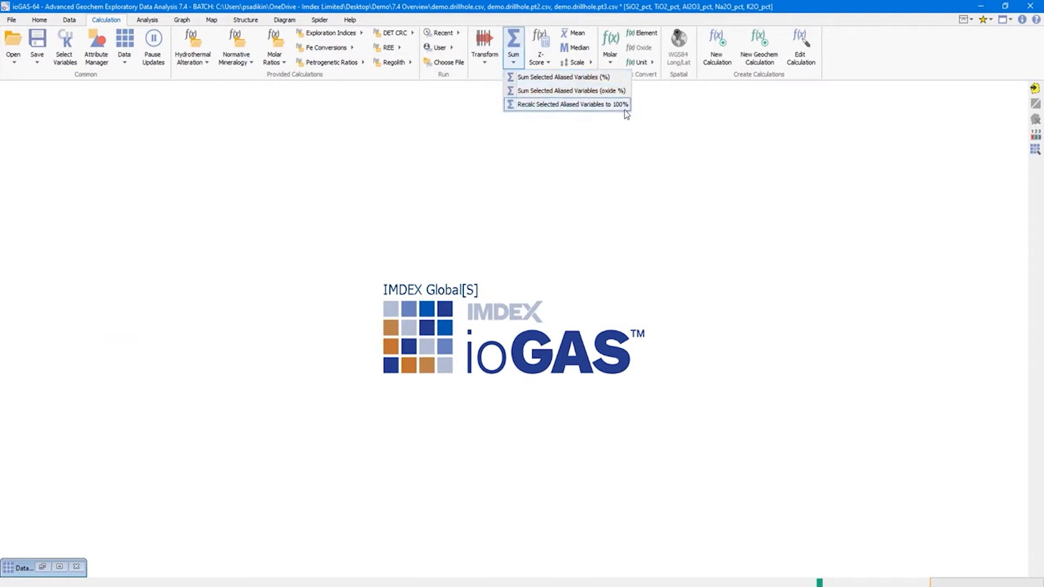
{"action": "left_click", "coordinate": [743, 147]}
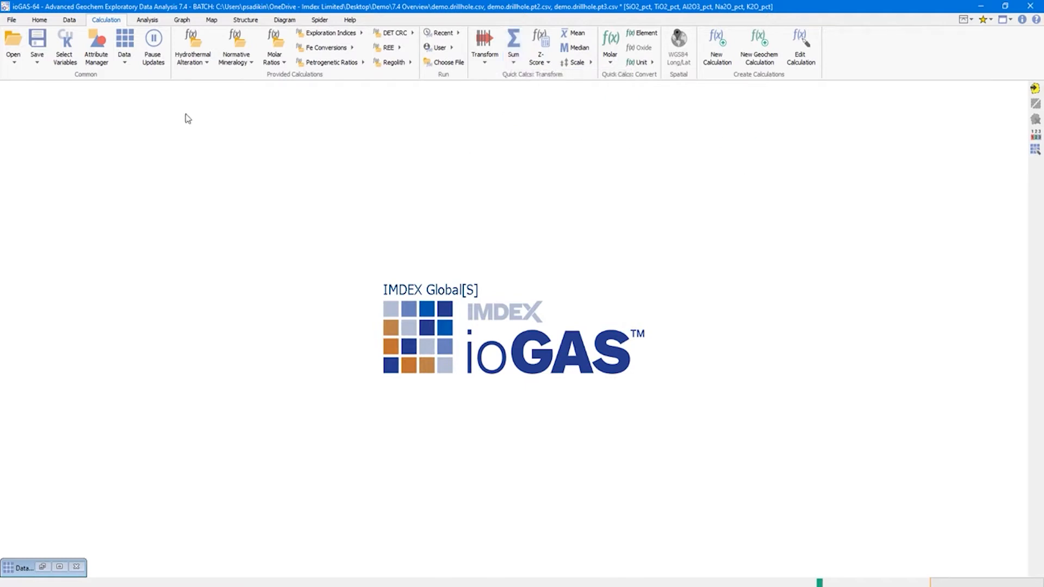
Step: Open the Downhole Plot and Line Plot configurations and arrange them side by side for comparison
{"action": "left_click", "coordinate": [181, 22]}
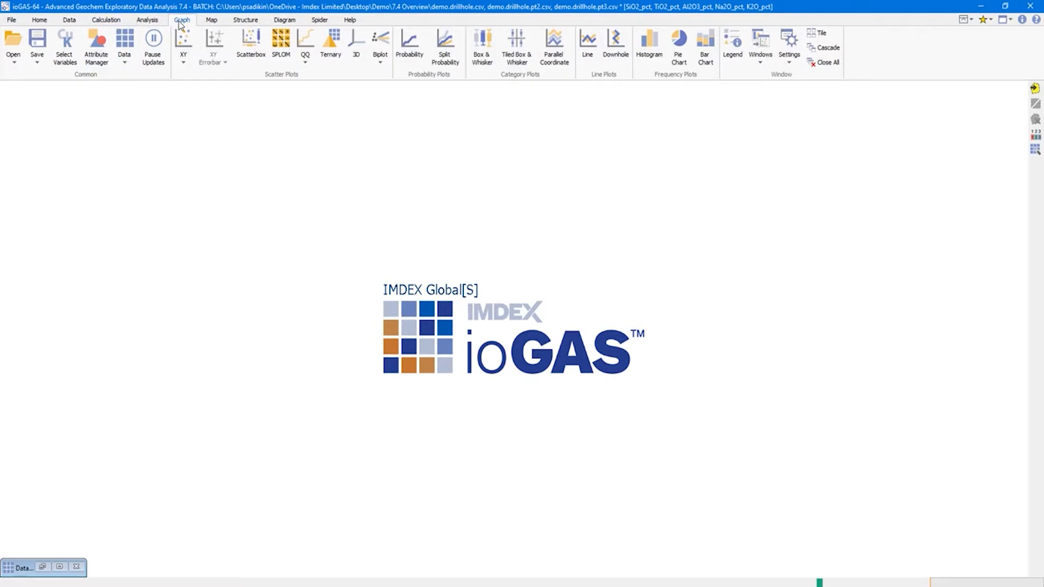
{"action": "left_click", "coordinate": [622, 61]}
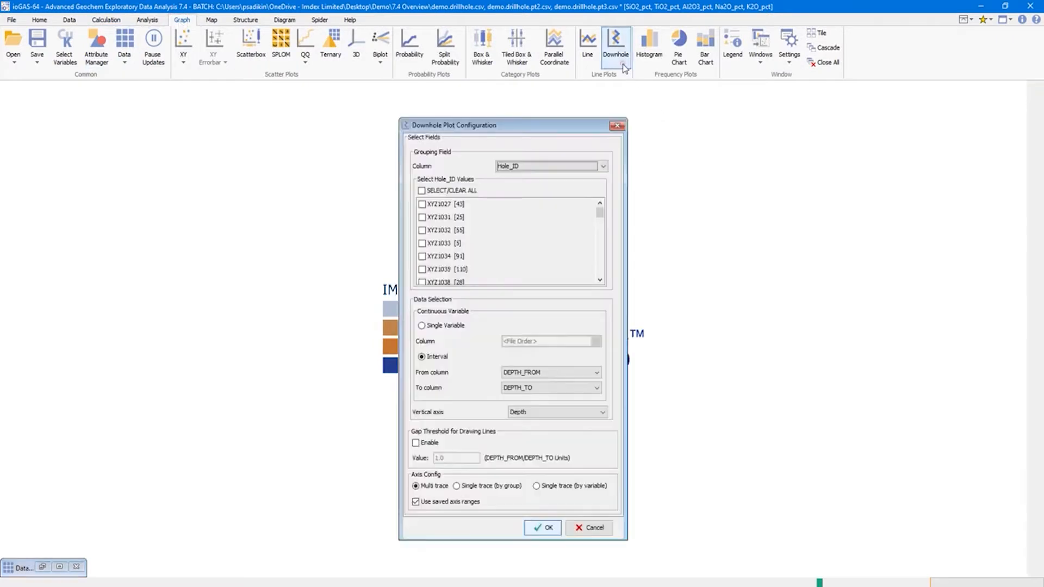
{"action": "left_click", "coordinate": [587, 49]}
{"action": "left_click_drag", "start_coordinate": [538, 153], "coordinate": [304, 144]}
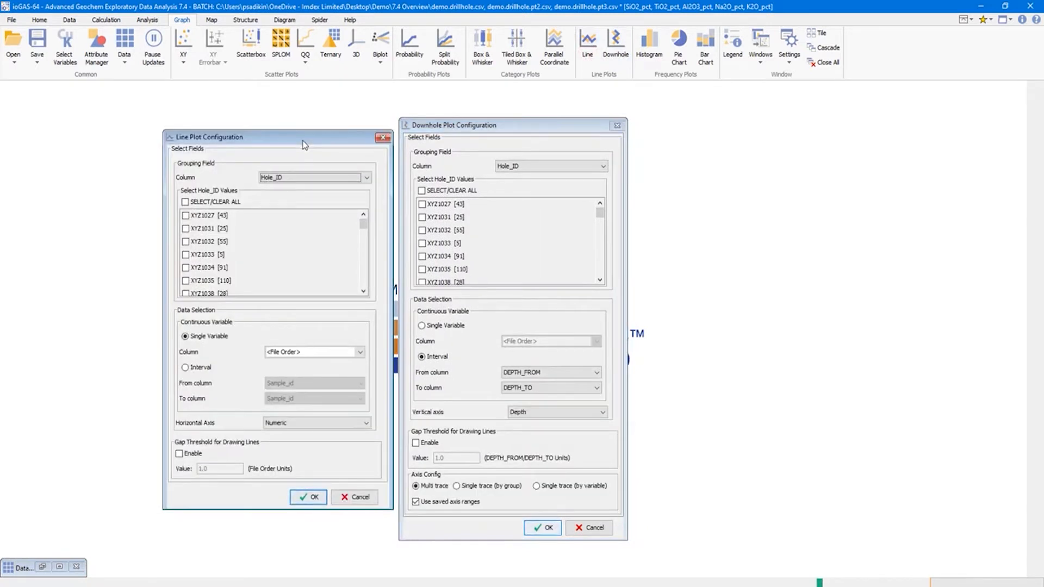
Step: Open the Wavelet Tessellation and Recurrence Plot configurations and place them beside the line and downhole plot configurations
{"action": "left_click", "coordinate": [148, 20]}
{"action": "left_click", "coordinate": [755, 47]}
{"action": "left_click_drag", "start_coordinate": [541, 116], "coordinate": [778, 141]}
{"action": "left_click", "coordinate": [793, 45]}
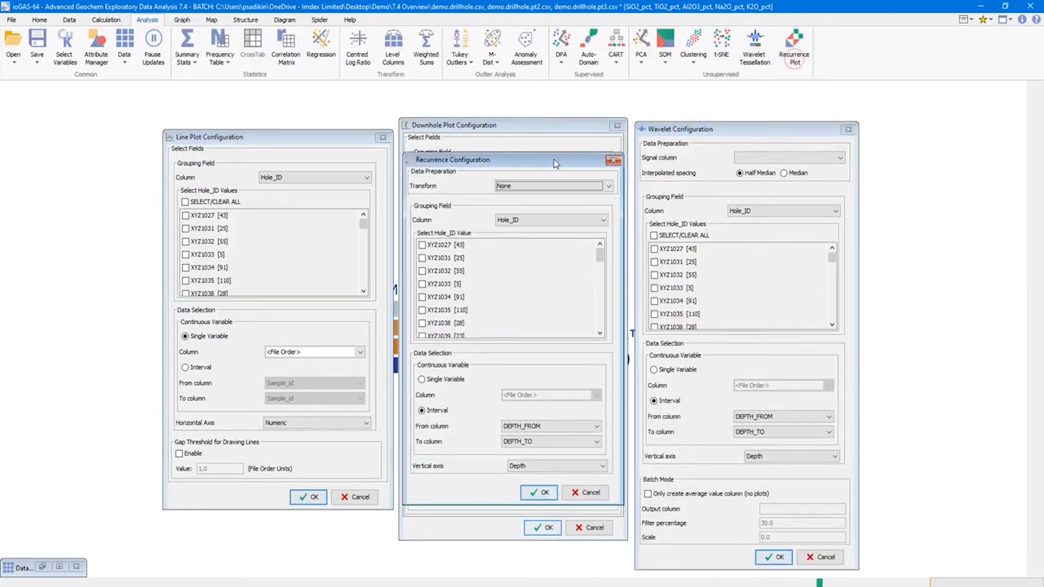
{"action": "left_click_drag", "start_coordinate": [554, 160], "coordinate": [942, 196]}
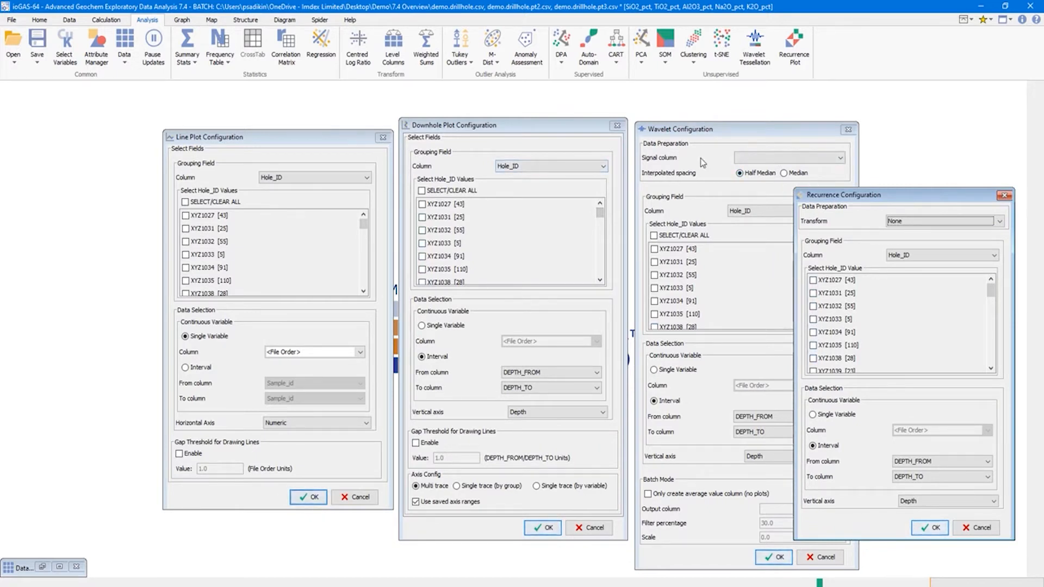
Step: Open Demo_Merge.gas from the 7.4 Overview folder with all file types listed, discarding changes to the current batch data
{"action": "left_click", "coordinate": [13, 21]}
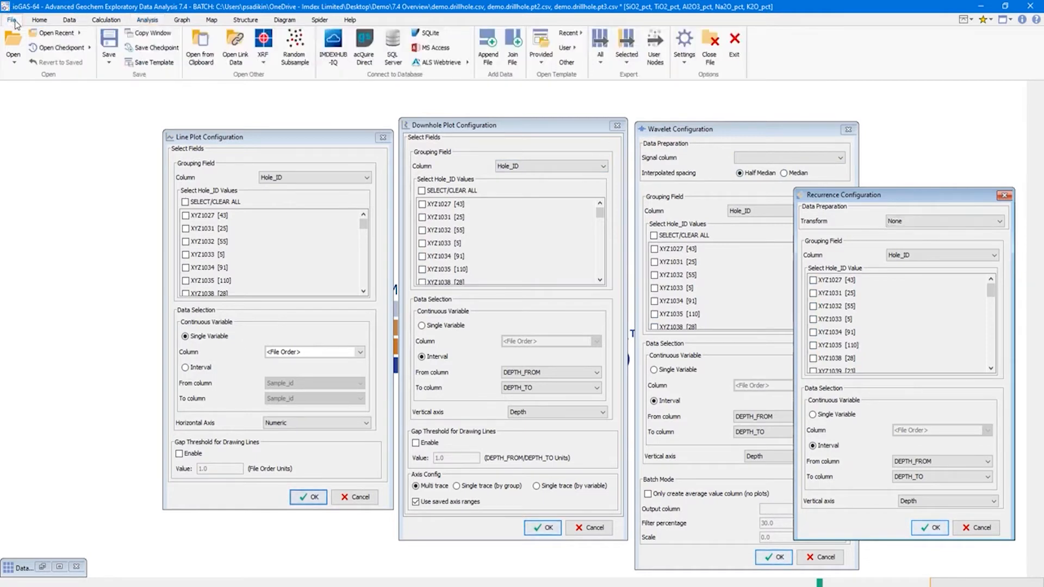
{"action": "left_click", "coordinate": [12, 65]}
{"action": "mouse_move", "coordinate": [41, 118]}
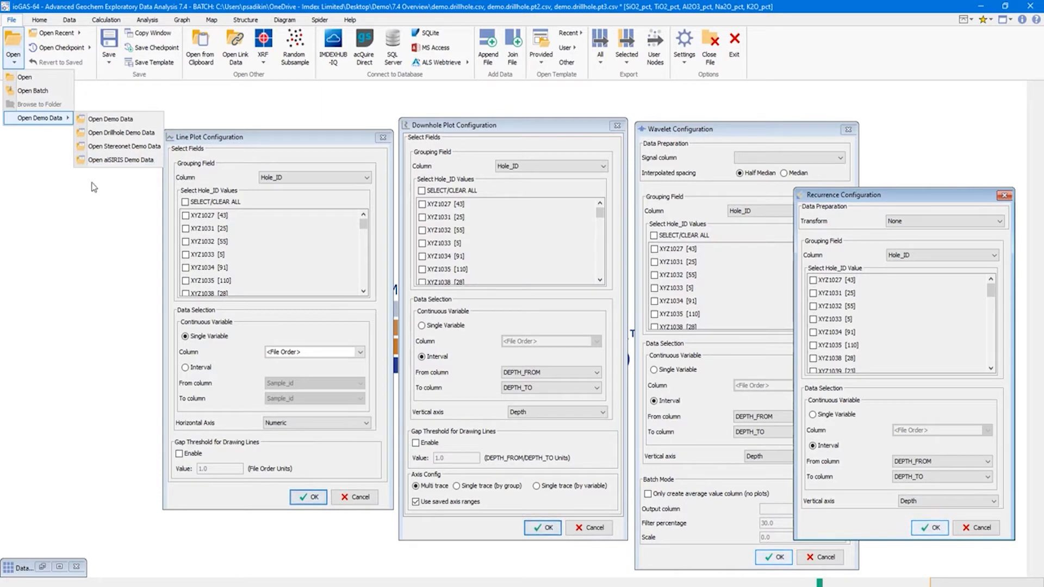
{"action": "left_click", "coordinate": [115, 118]}
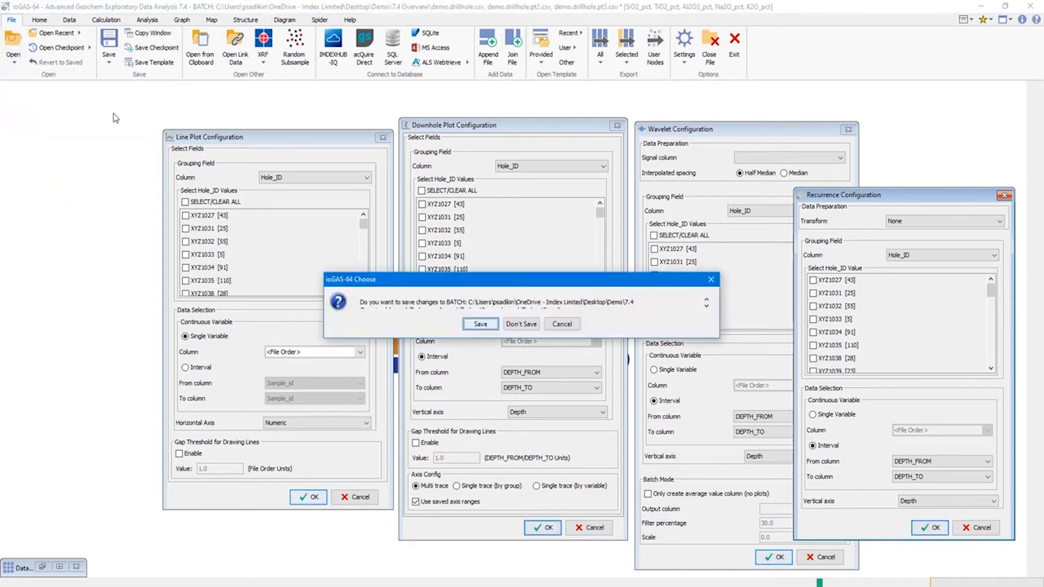
{"action": "left_click", "coordinate": [524, 326]}
{"action": "left_click", "coordinate": [533, 413]}
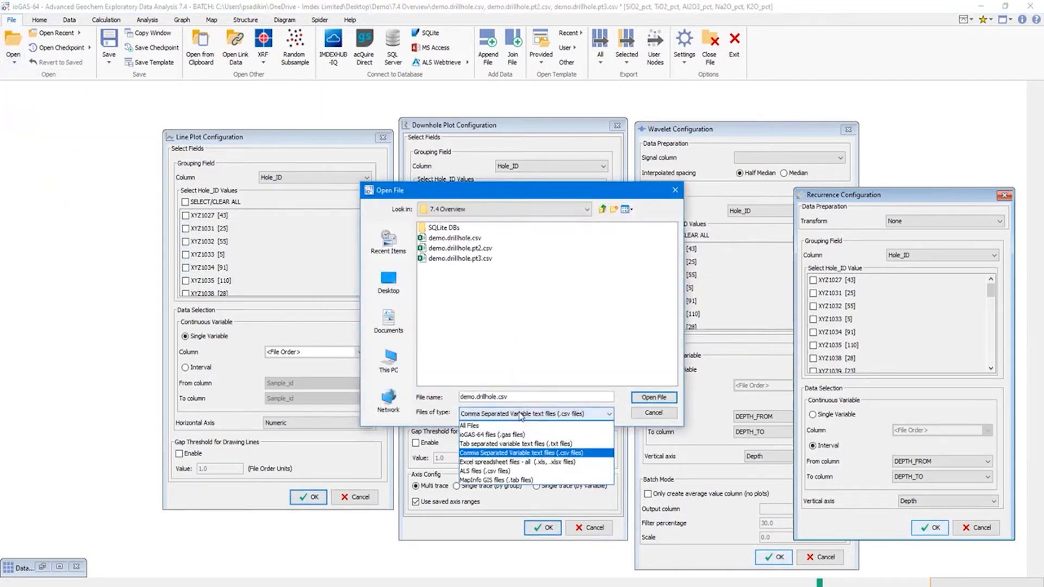
{"action": "left_click", "coordinate": [489, 430]}
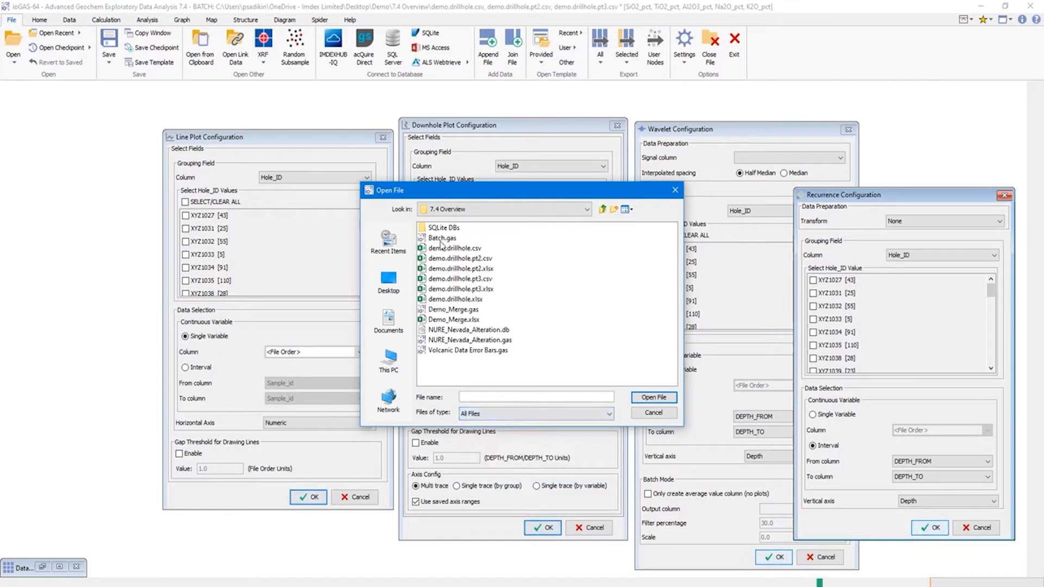
{"action": "left_click", "coordinate": [448, 311]}
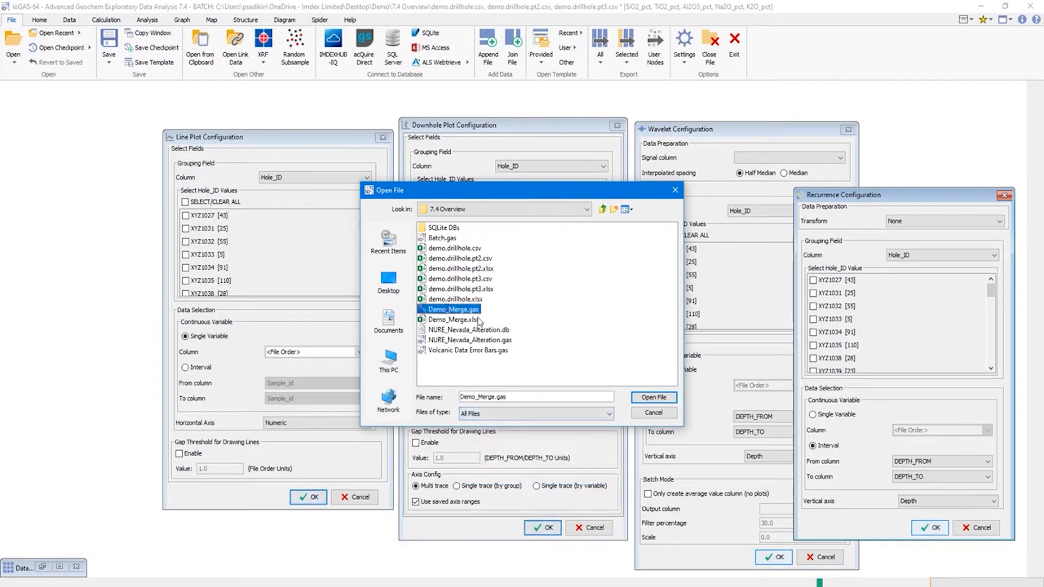
{"action": "left_click", "coordinate": [654, 396]}
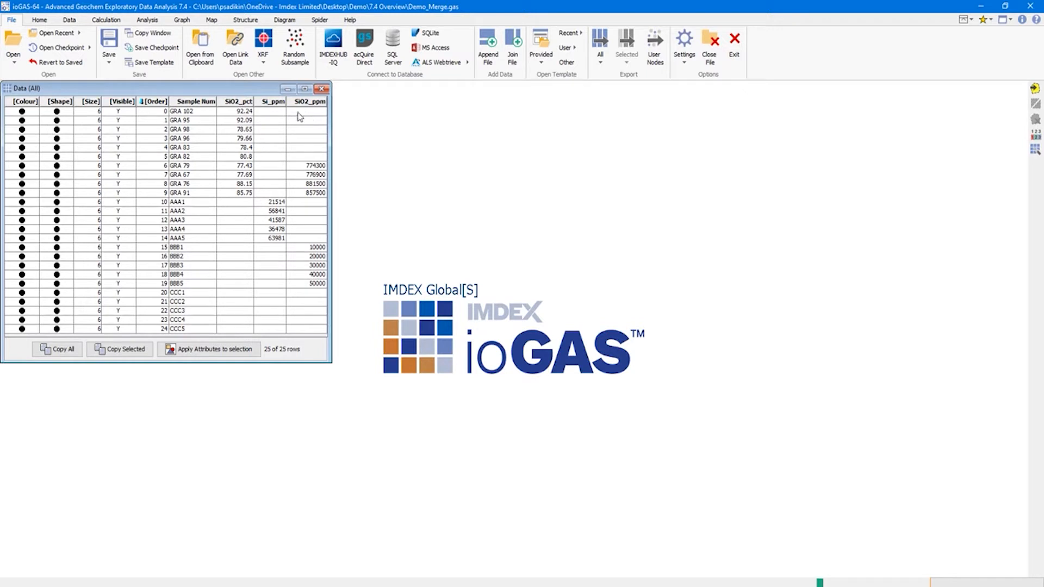
Step: Start a column merge beside the data table and choose SiO2_pct and Si_ppm as the columns to combine
{"action": "left_click", "coordinate": [70, 22]}
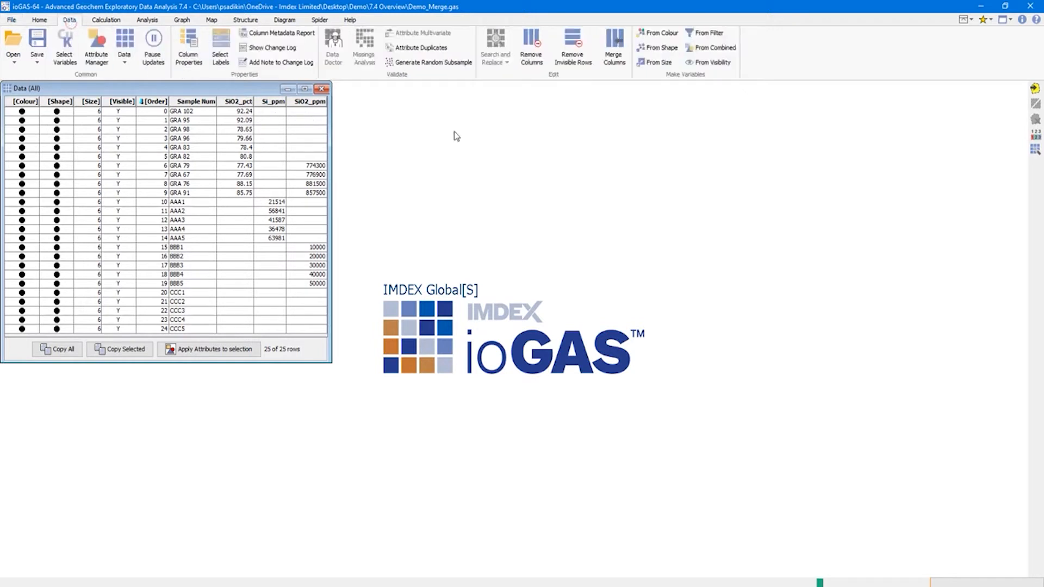
{"action": "left_click", "coordinate": [625, 63]}
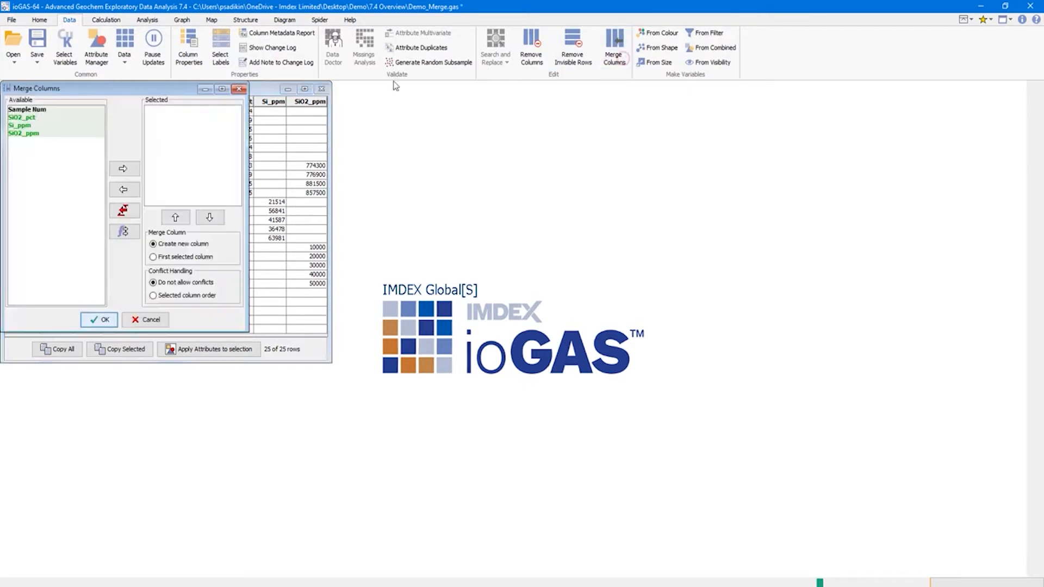
{"action": "left_click_drag", "start_coordinate": [86, 89], "coordinate": [429, 96]}
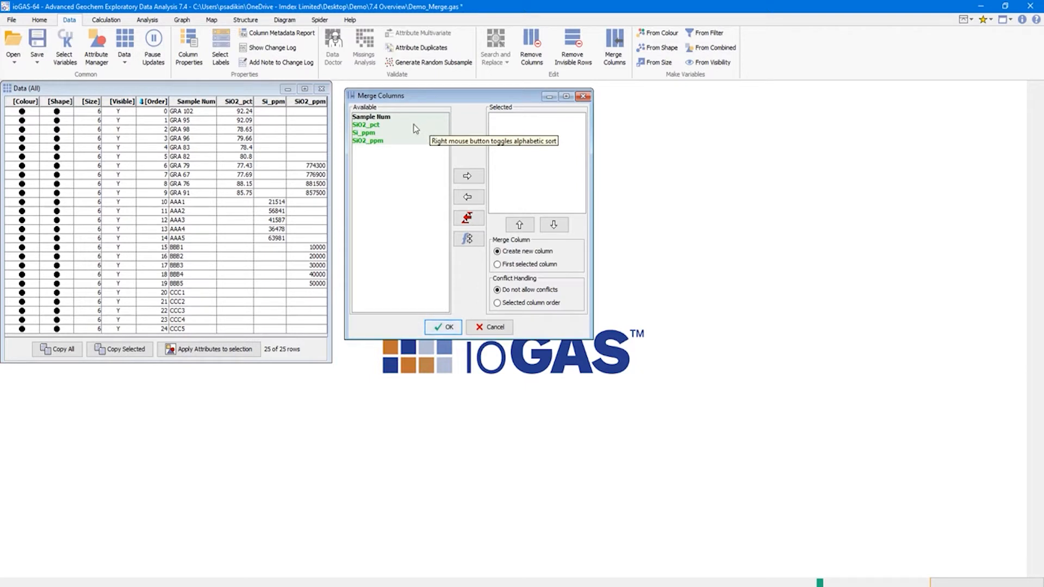
{"action": "left_click", "coordinate": [383, 125]}
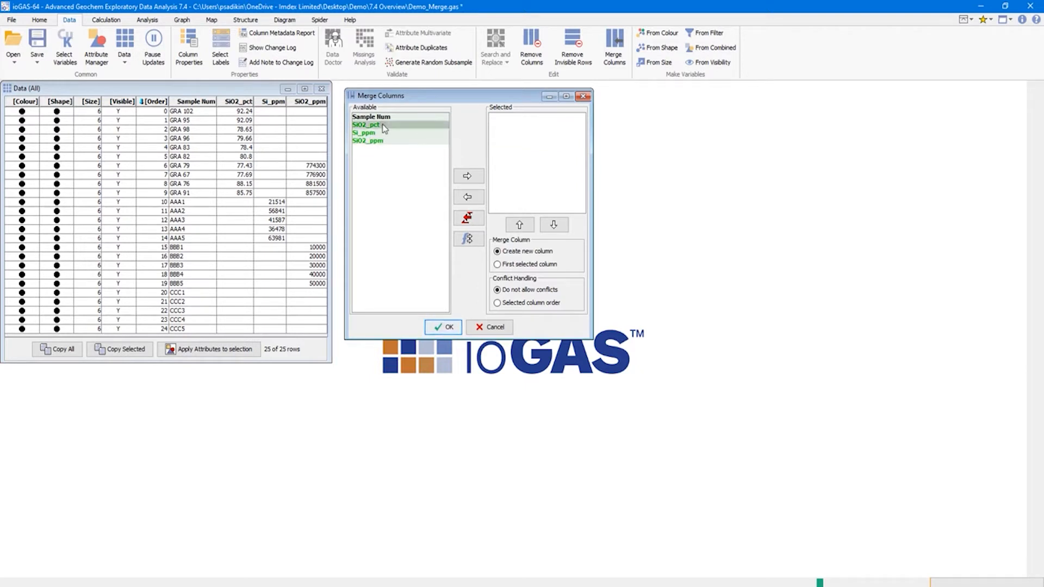
{"action": "left_click", "coordinate": [392, 134], "text": "shift"}
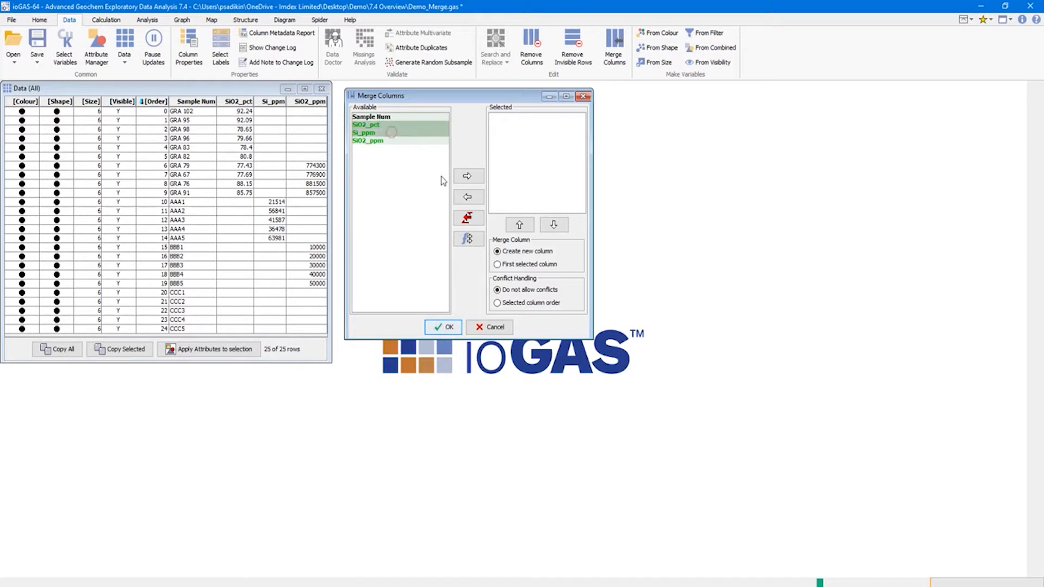
{"action": "left_click", "coordinate": [468, 176]}
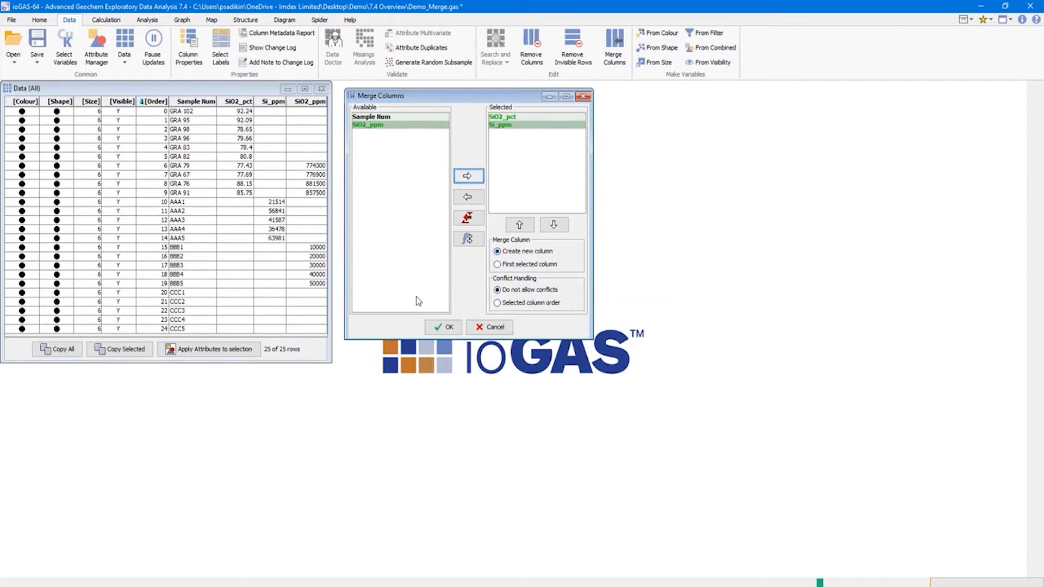
Step: Merge the two columns into a new column under the suggested name, converting Si_ppm to oxide pct, and view the merged column
{"action": "left_click", "coordinate": [442, 327]}
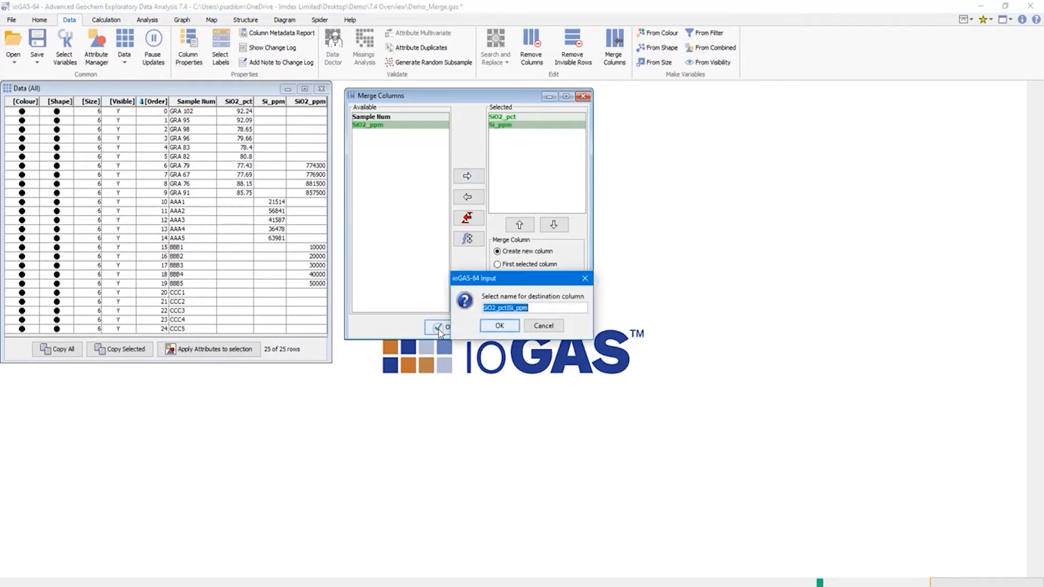
{"action": "left_click_drag", "start_coordinate": [681, 279], "coordinate": [703, 272]}
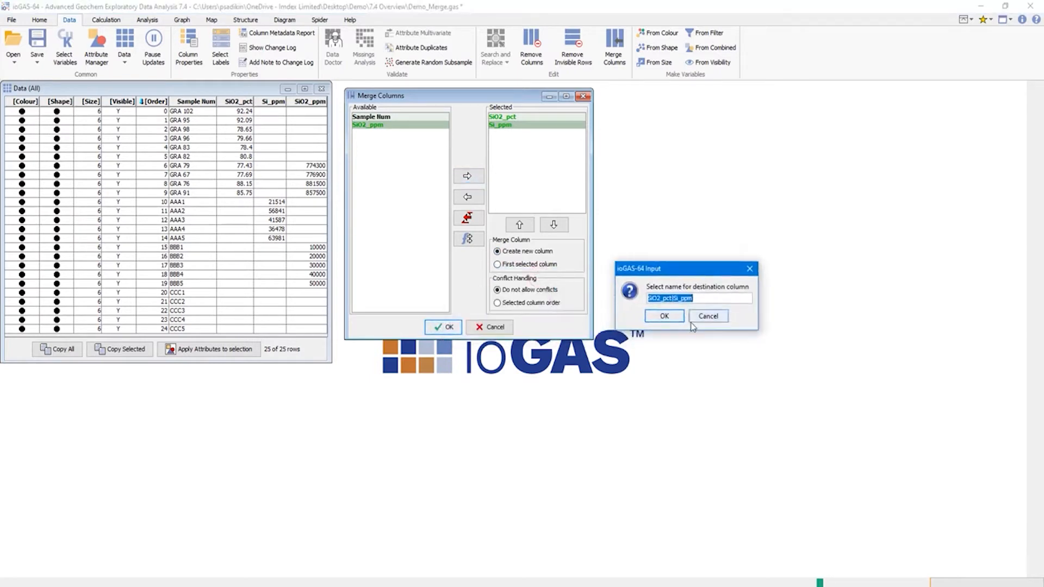
{"action": "left_click", "coordinate": [665, 316]}
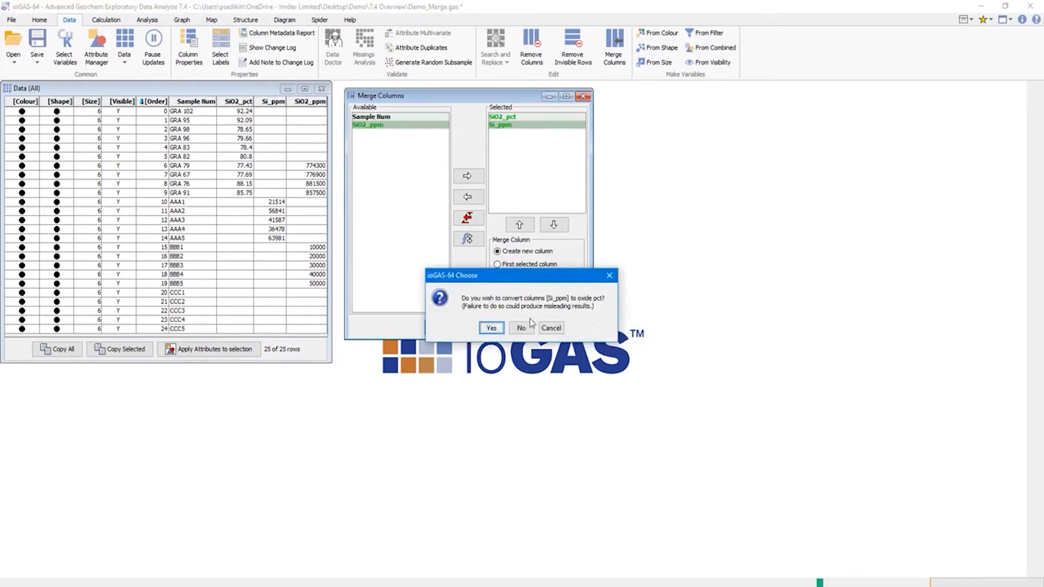
{"action": "left_click", "coordinate": [493, 331]}
{"action": "left_click", "coordinate": [442, 327]}
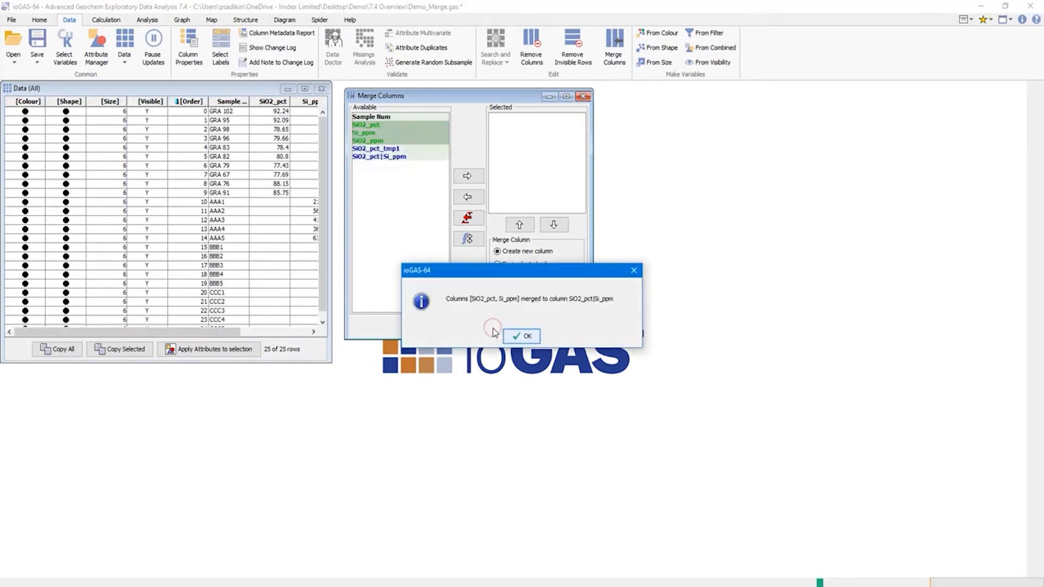
{"action": "left_click", "coordinate": [524, 332]}
{"action": "left_click_drag", "start_coordinate": [239, 331], "coordinate": [310, 331]}
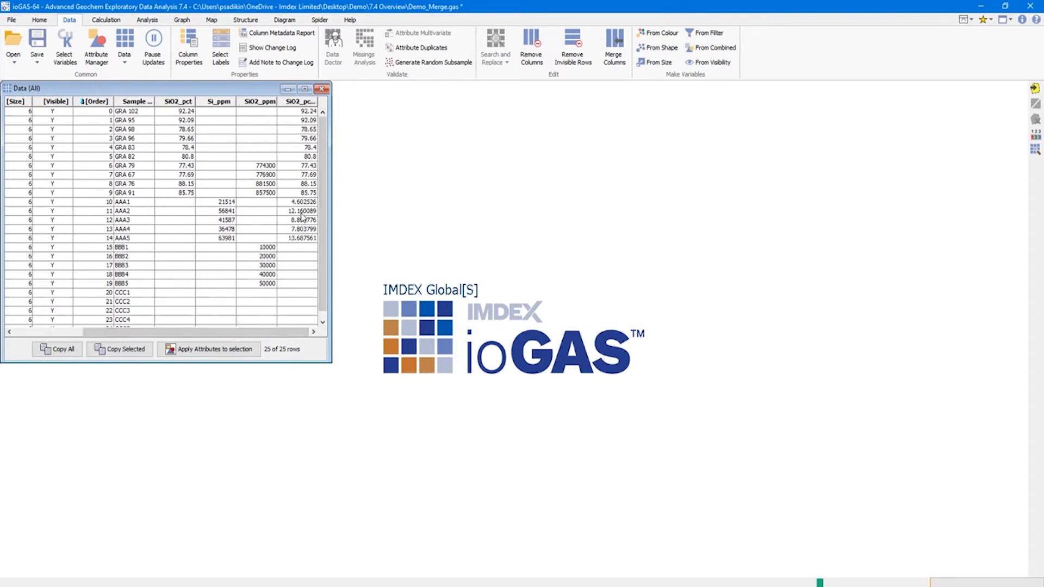
Step: Try to merge SiO2_ppm into SiO2_pct as the first selected column, with conflicts not allowed
{"action": "left_click", "coordinate": [620, 60]}
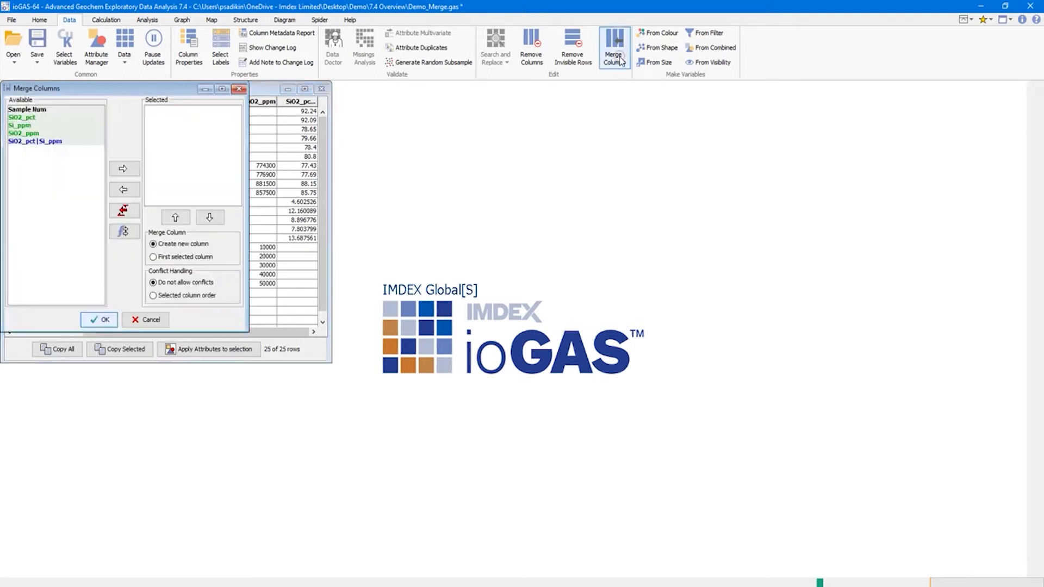
{"action": "left_click_drag", "start_coordinate": [155, 88], "coordinate": [493, 126]}
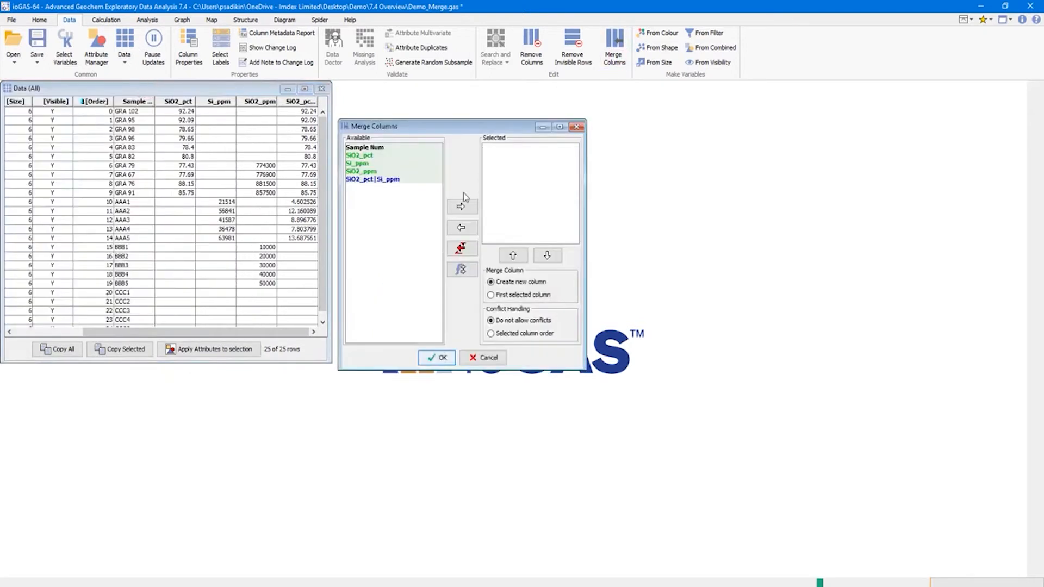
{"action": "double_click", "coordinate": [380, 156]}
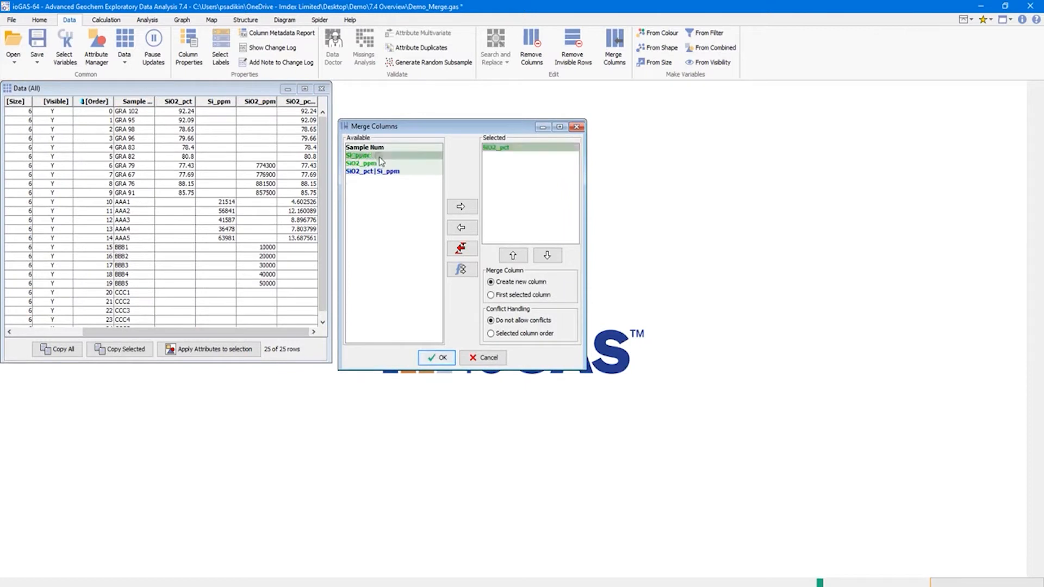
{"action": "double_click", "coordinate": [380, 163]}
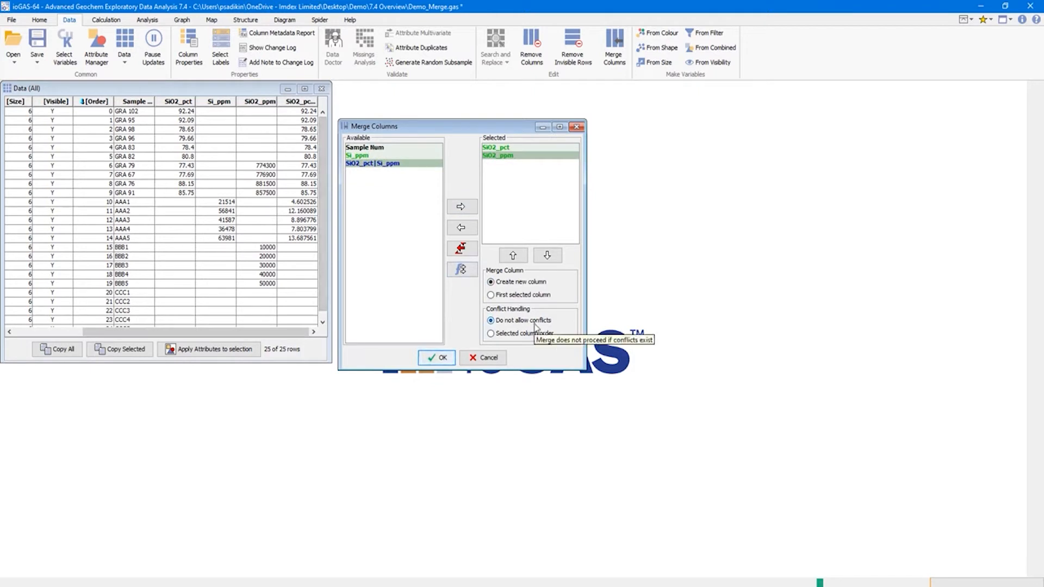
{"action": "left_click", "coordinate": [518, 296]}
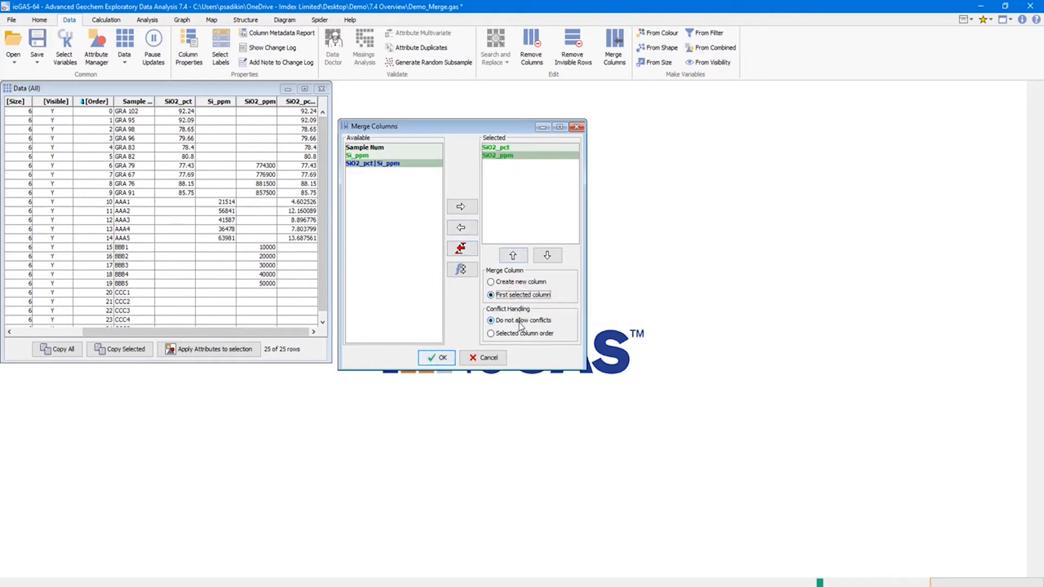
{"action": "left_click", "coordinate": [439, 357]}
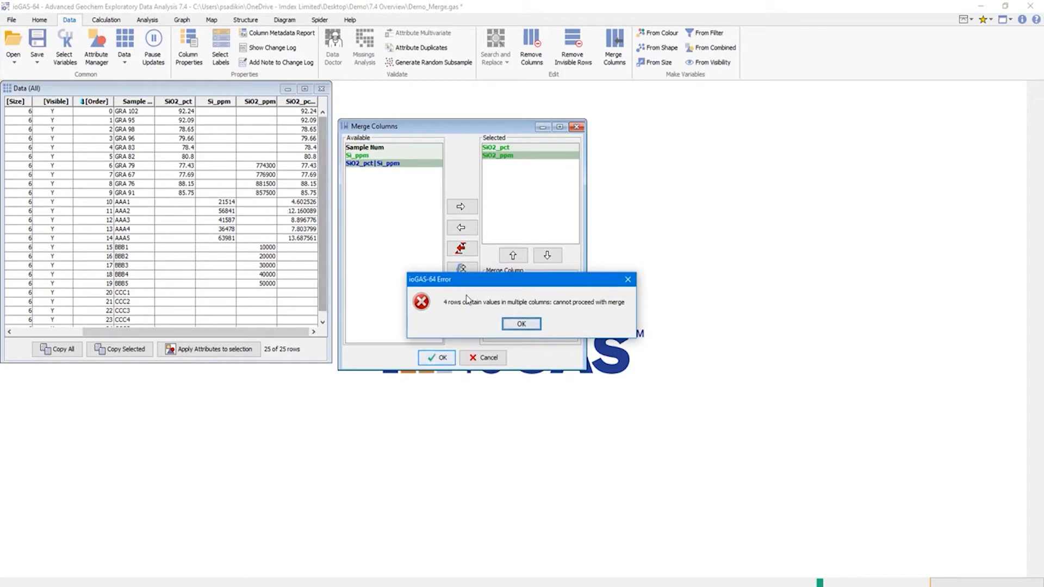
{"action": "left_click", "coordinate": [519, 325]}
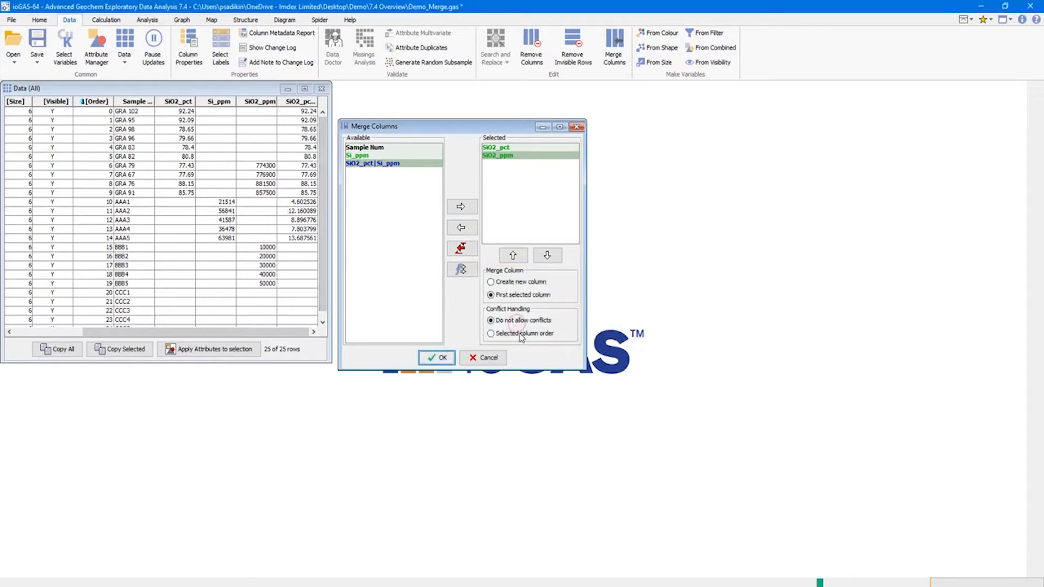
Step: Merge SiO2_ppm into SiO2_pct by selected column order, converting it to oxide pct, and minimise the data table
{"action": "left_click", "coordinate": [521, 334]}
{"action": "left_click", "coordinate": [439, 359]}
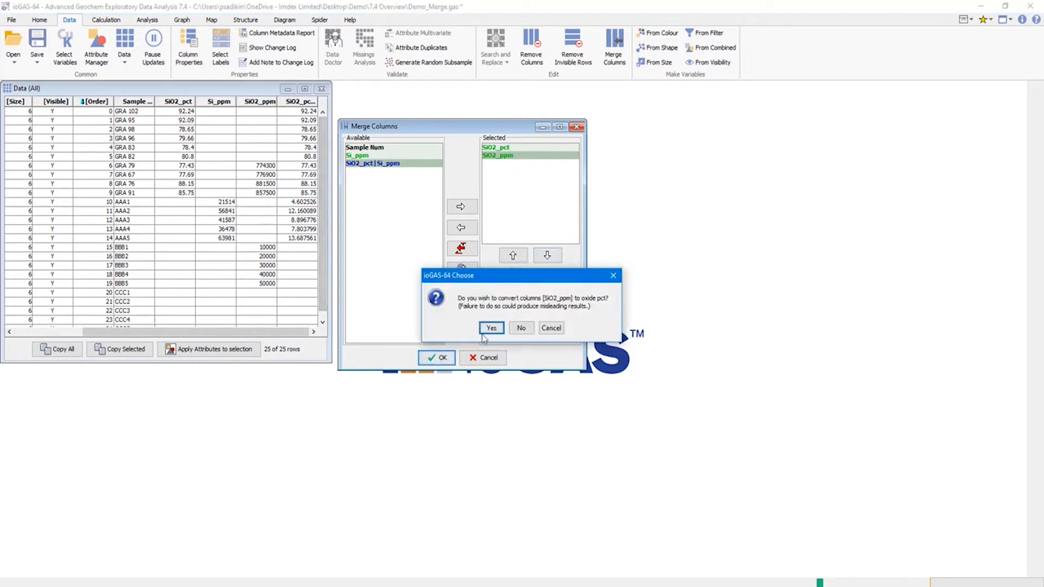
{"action": "left_click", "coordinate": [489, 329]}
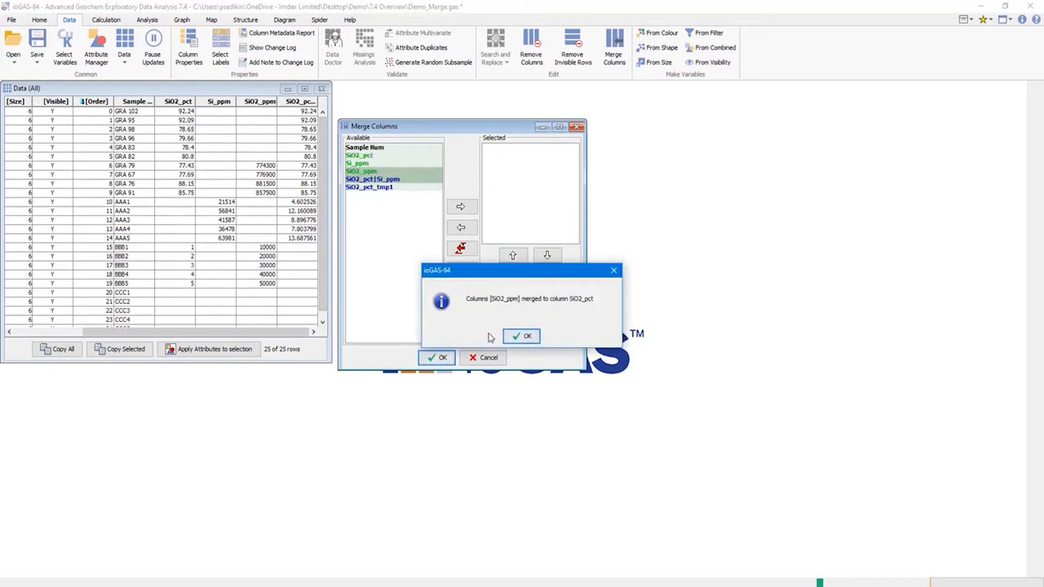
{"action": "left_click", "coordinate": [520, 337]}
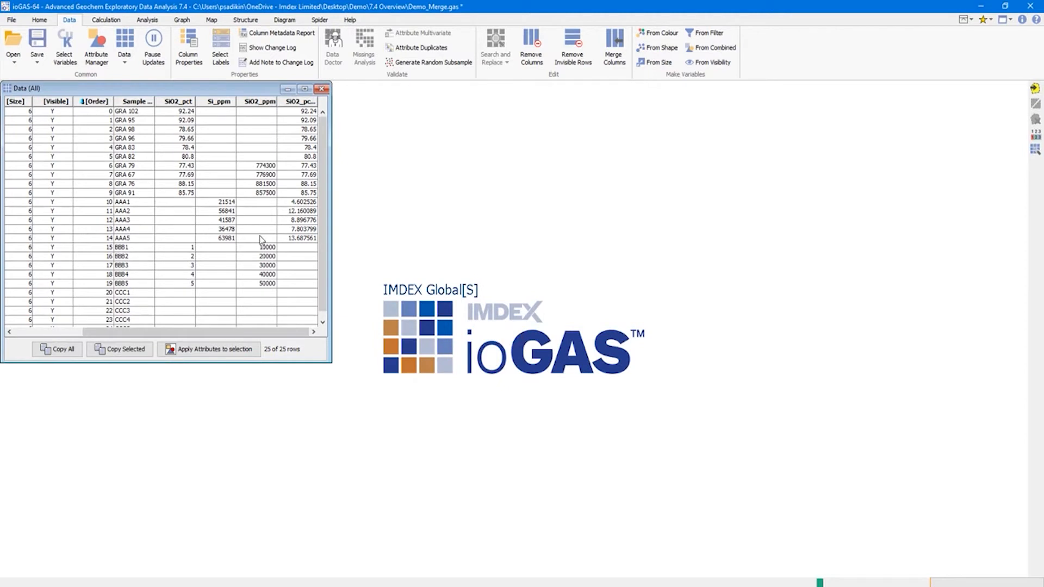
{"action": "left_click", "coordinate": [289, 91]}
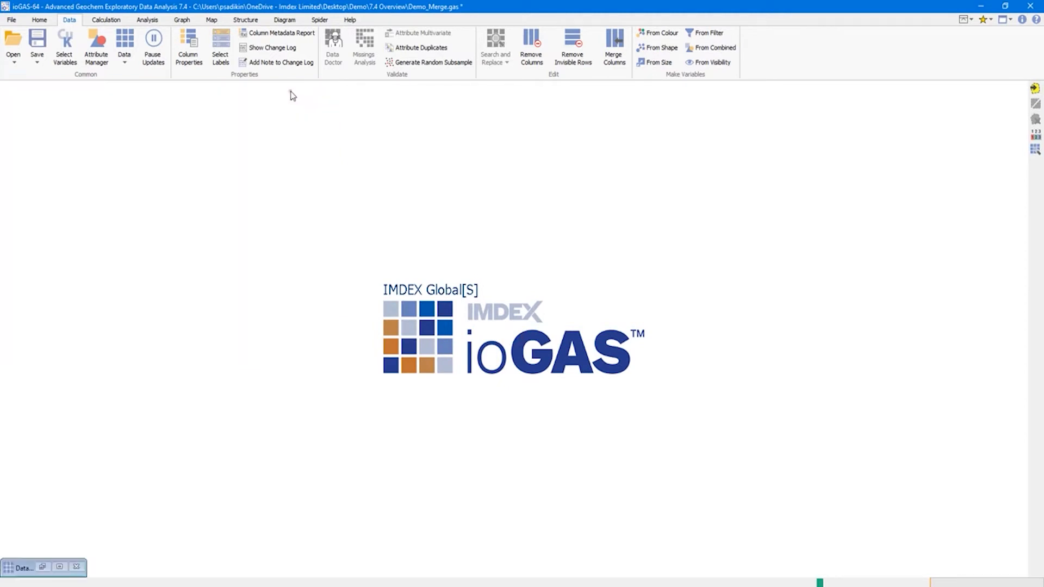
Step: Open Volcanic Data Error Bars.gas, discarding the changes to Demo_Merge.gas
{"action": "left_click", "coordinate": [11, 20]}
{"action": "left_click", "coordinate": [12, 44]}
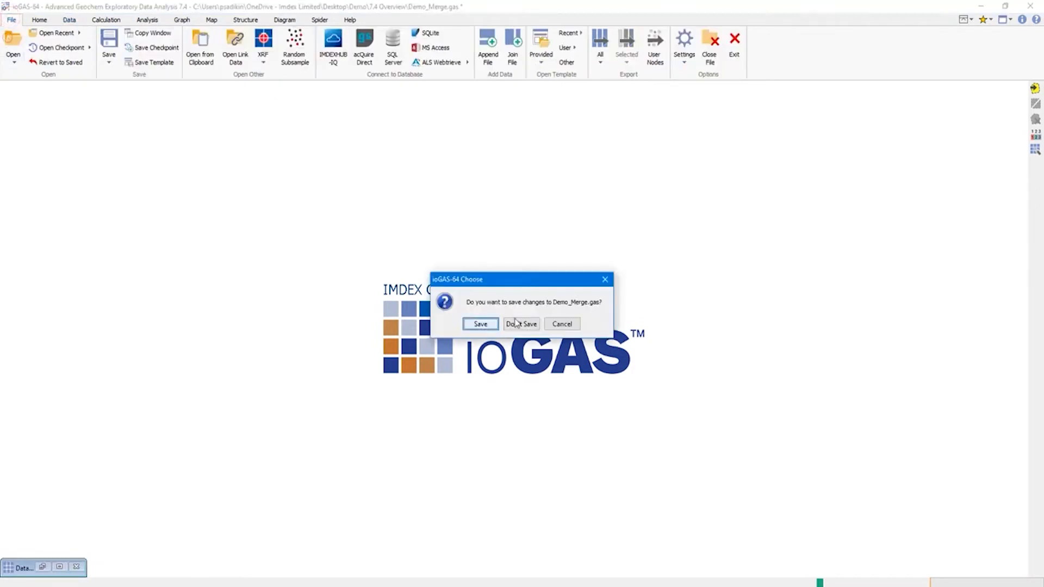
{"action": "left_click", "coordinate": [519, 325]}
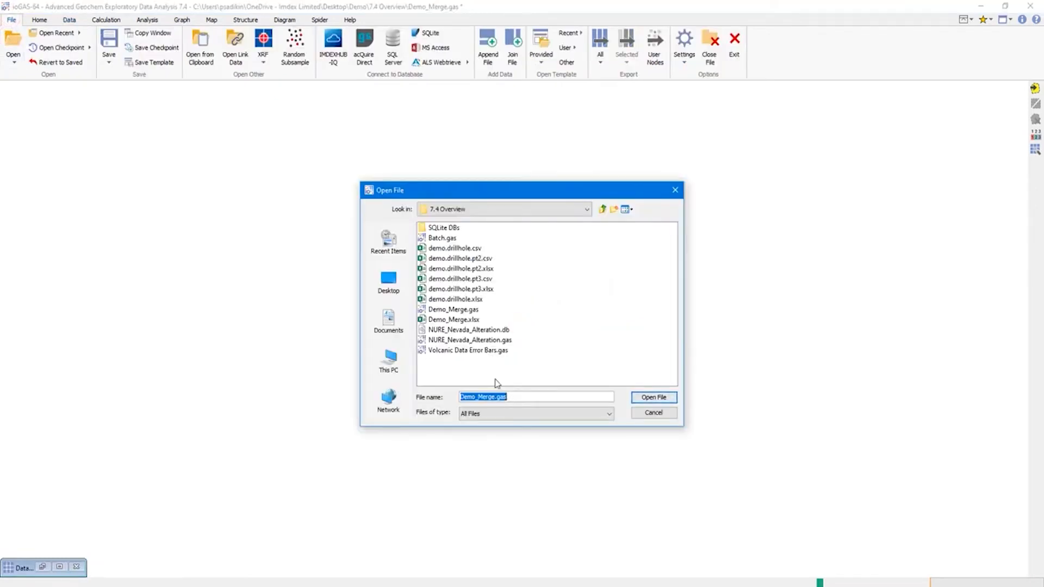
{"action": "left_click", "coordinate": [487, 351]}
{"action": "left_click", "coordinate": [650, 397]}
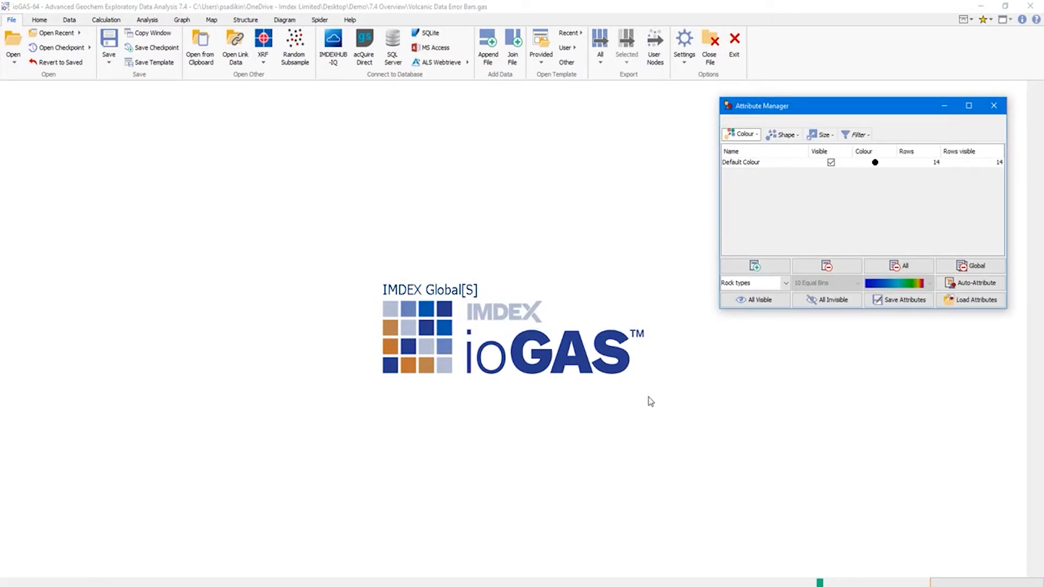
Step: Show the data table and select all variables from TiO2_pct to Y_sd, leaving out Rock types
{"action": "left_click", "coordinate": [69, 20]}
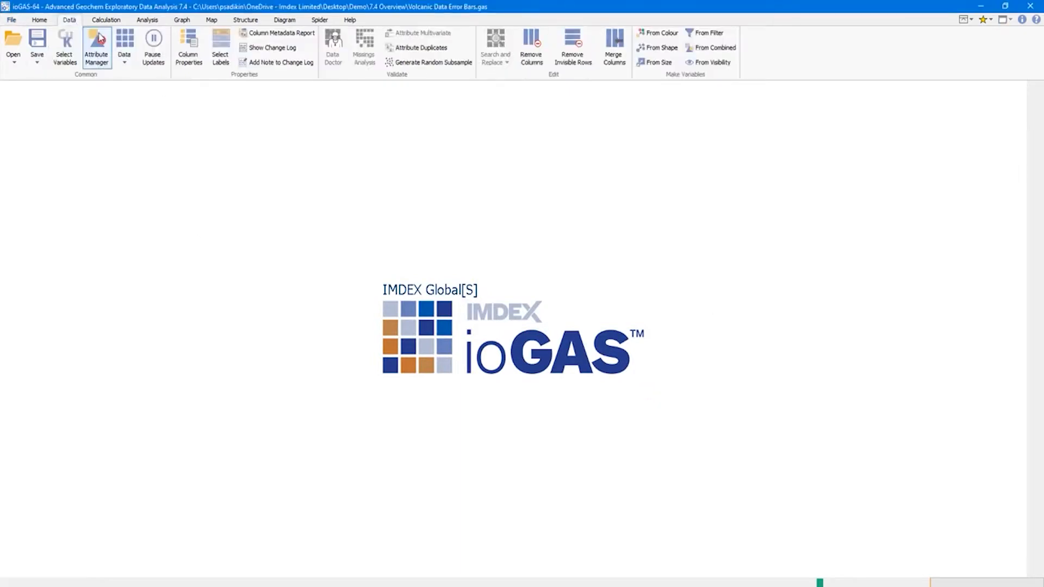
{"action": "left_click", "coordinate": [125, 38]}
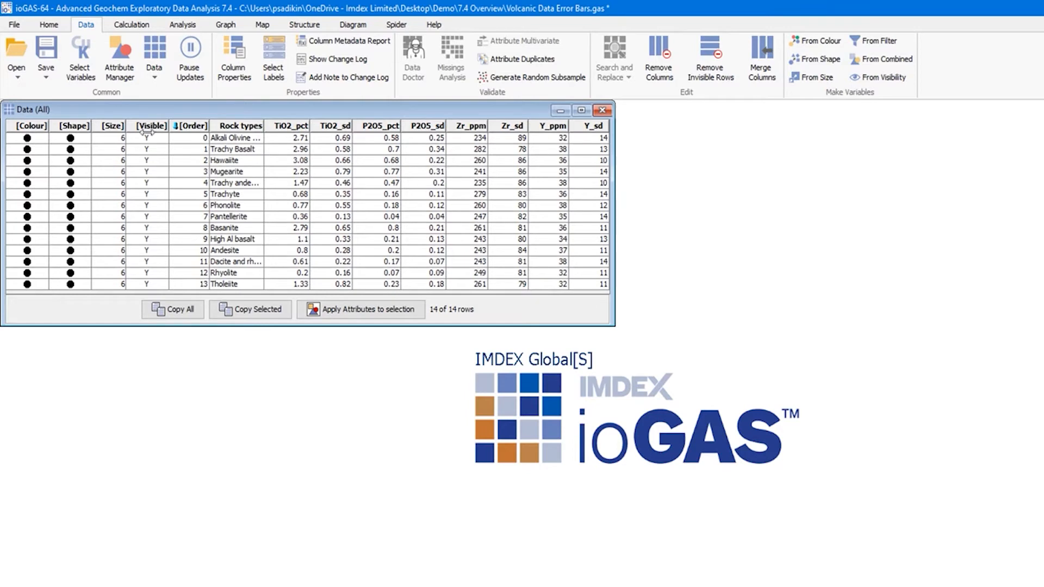
{"action": "left_click", "coordinate": [81, 59]}
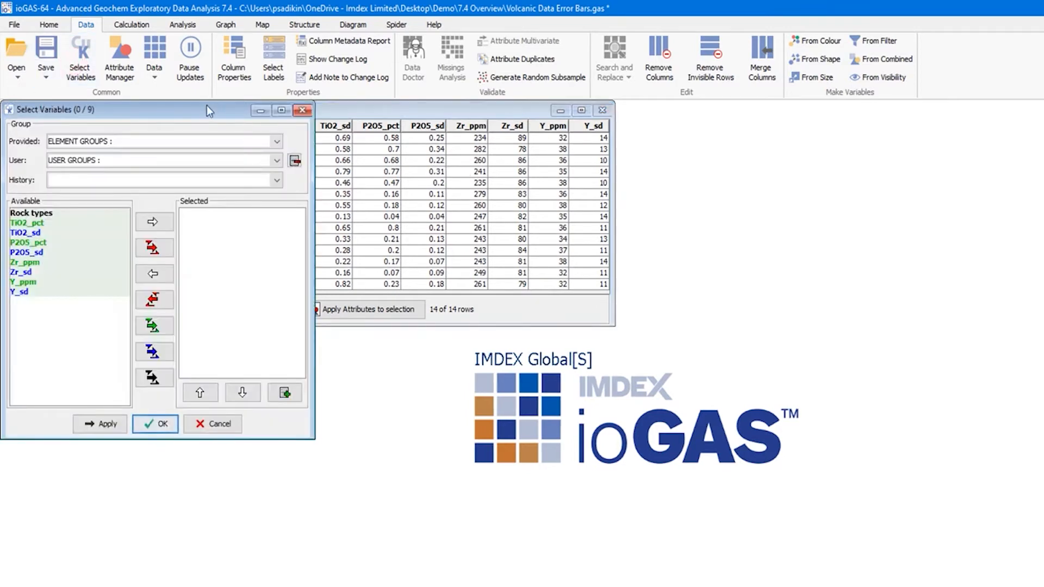
{"action": "left_click_drag", "start_coordinate": [206, 110], "coordinate": [832, 122]}
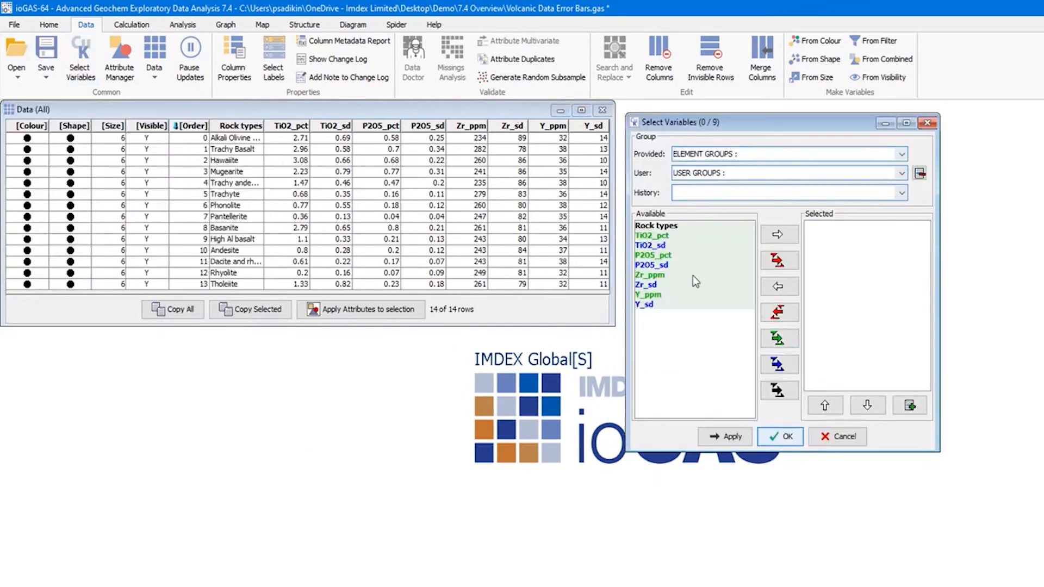
{"action": "left_click", "coordinate": [671, 236]}
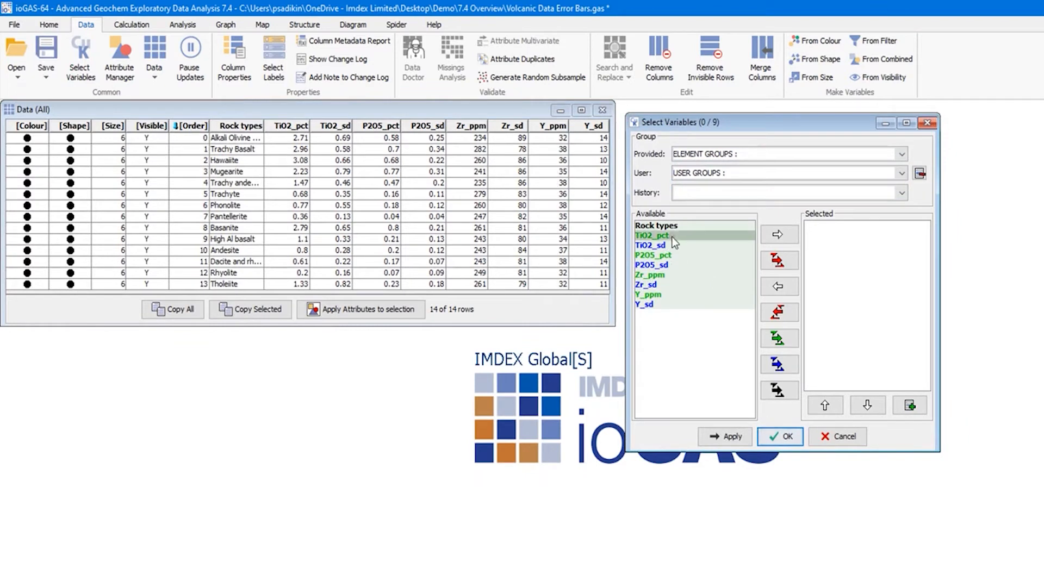
{"action": "left_click", "coordinate": [656, 307], "text": "shift"}
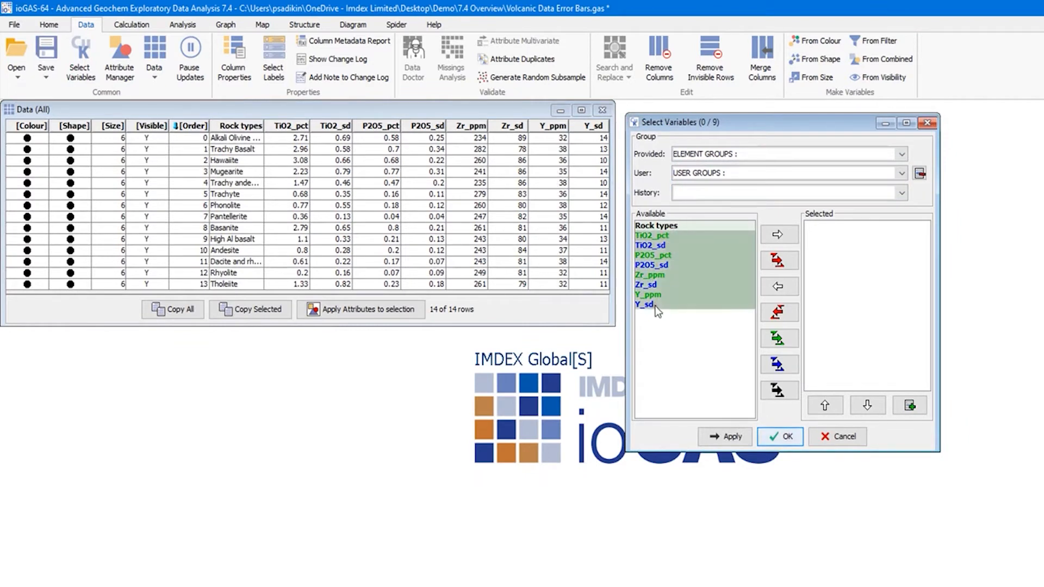
{"action": "left_click", "coordinate": [778, 234]}
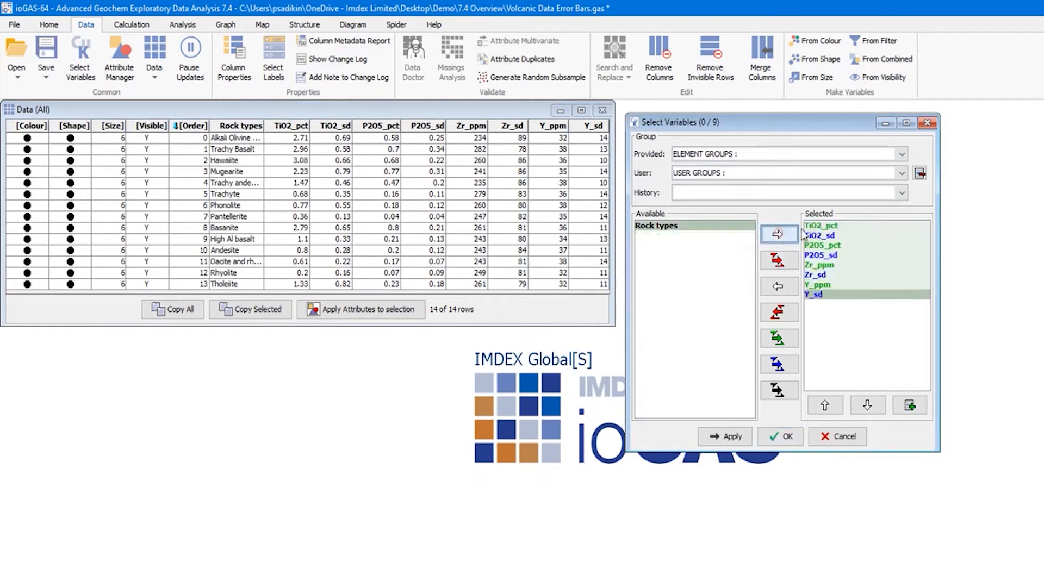
{"action": "left_click", "coordinate": [781, 438]}
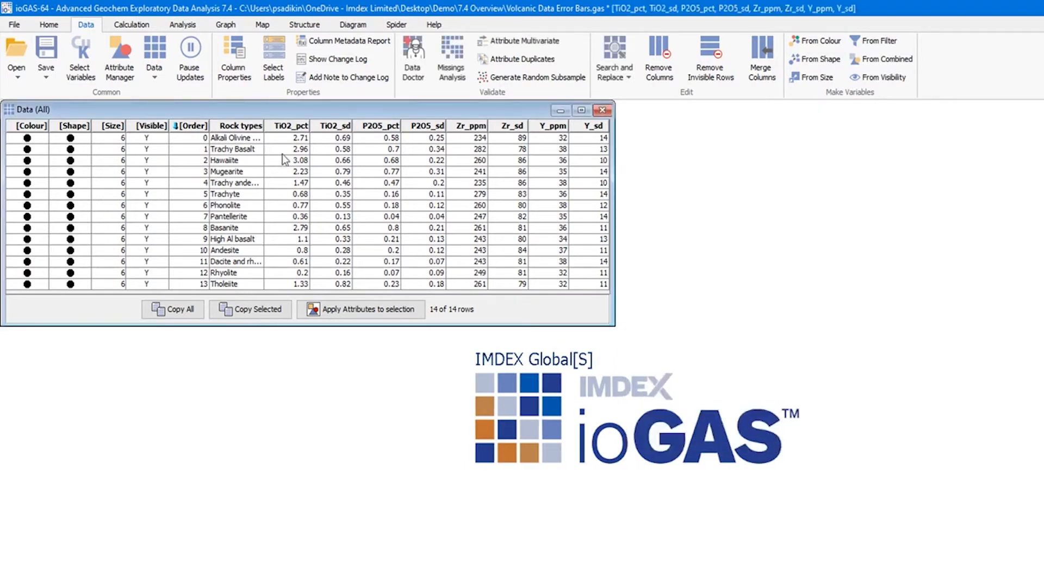
Step: Create an XY Plot With Errorbars from the selected variables and place the variable selection window beside it
{"action": "left_click", "coordinate": [225, 24]}
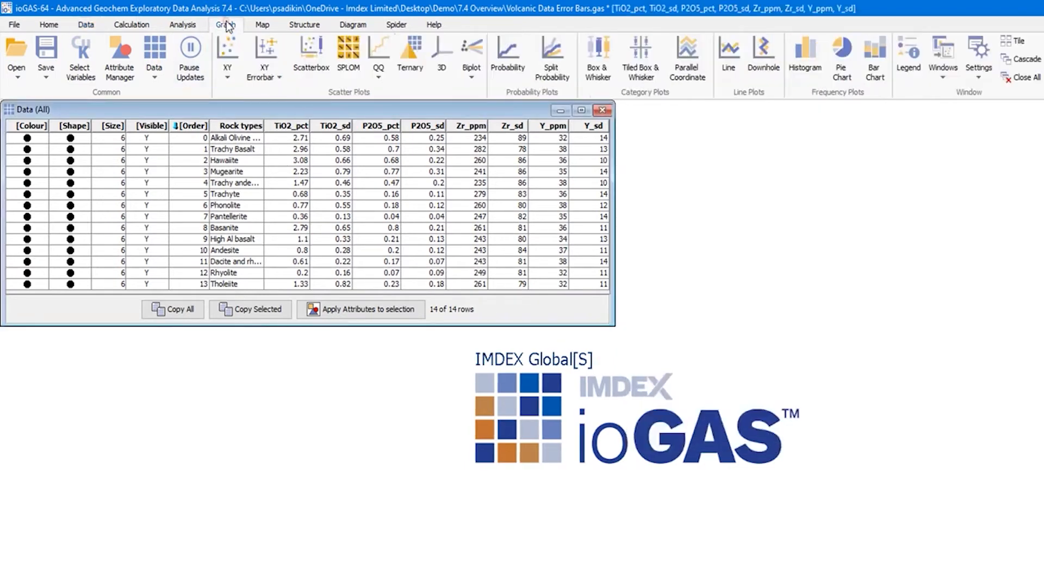
{"action": "left_click", "coordinate": [278, 83]}
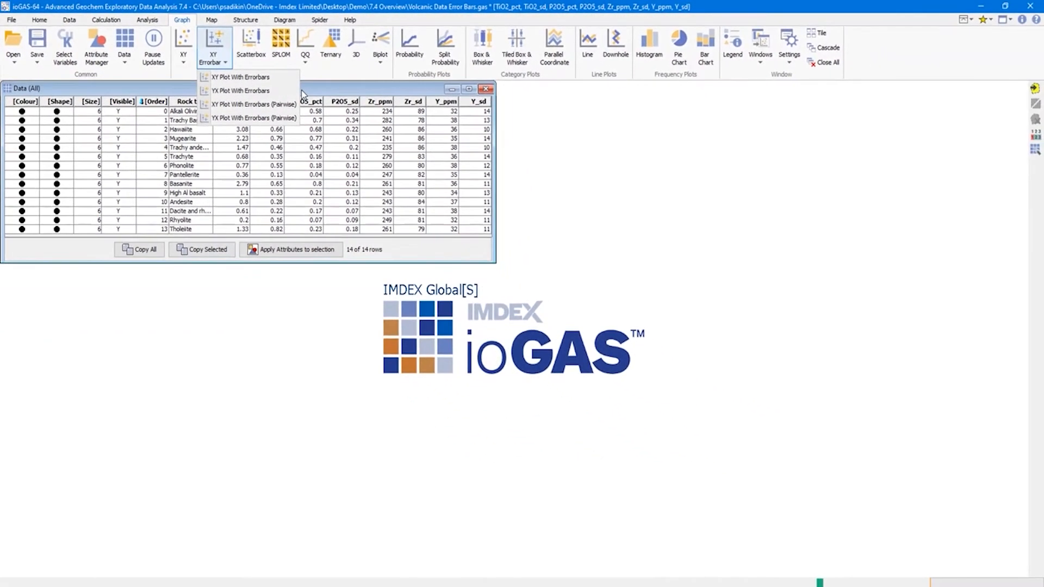
{"action": "left_click", "coordinate": [281, 77]}
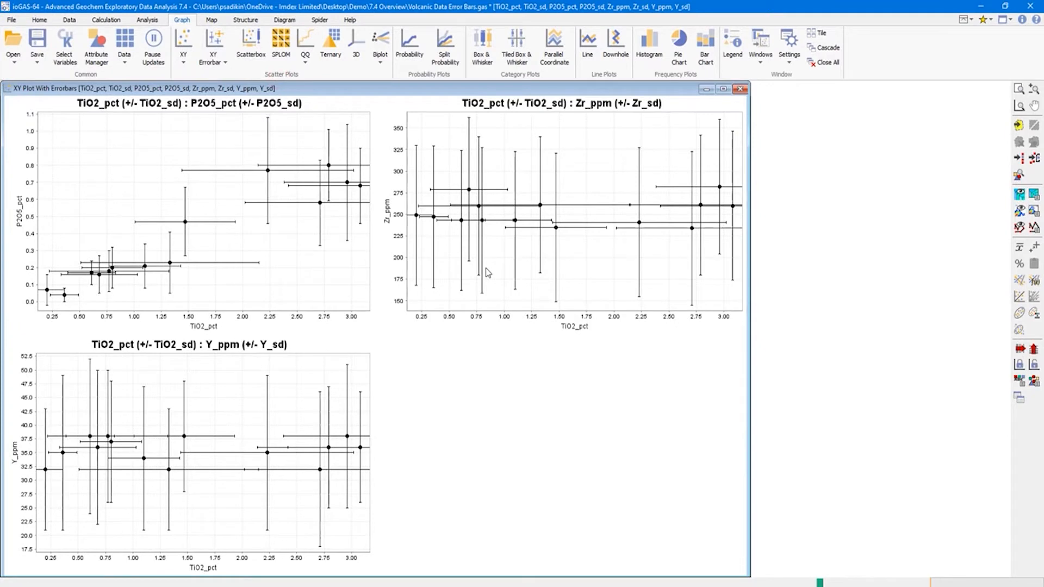
{"action": "left_click", "coordinate": [66, 43]}
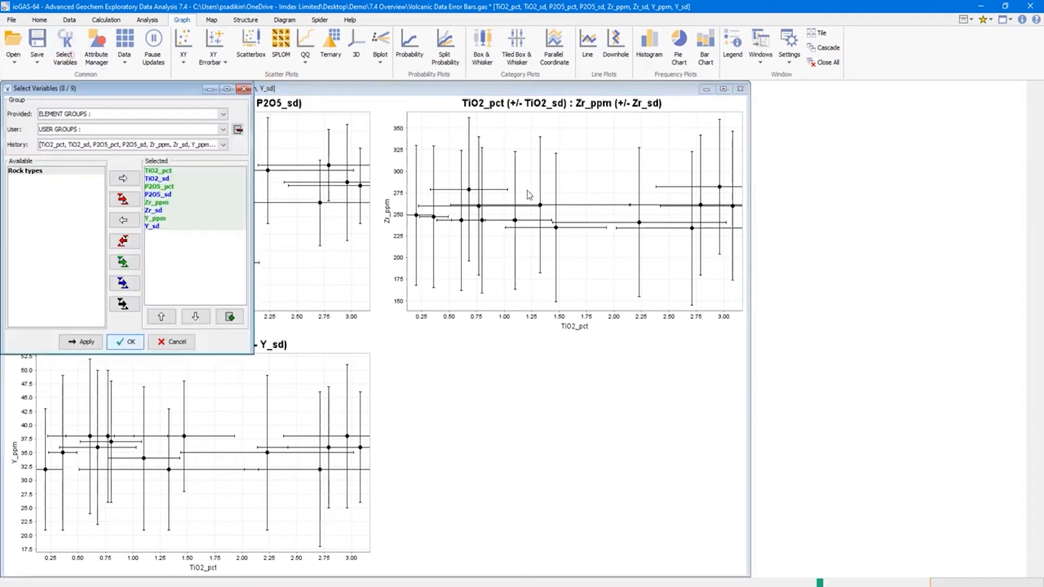
{"action": "left_click_drag", "start_coordinate": [111, 88], "coordinate": [874, 120]}
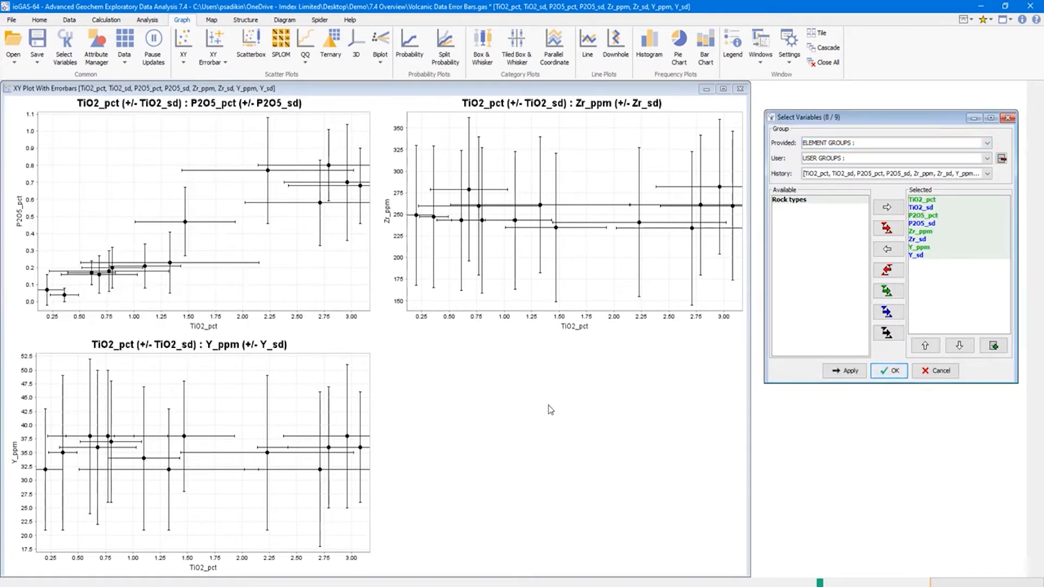
Step: Minimise the errorbar plot and create an XY Plot With Errorbars (Pairwise) from the same variables
{"action": "left_click", "coordinate": [706, 88]}
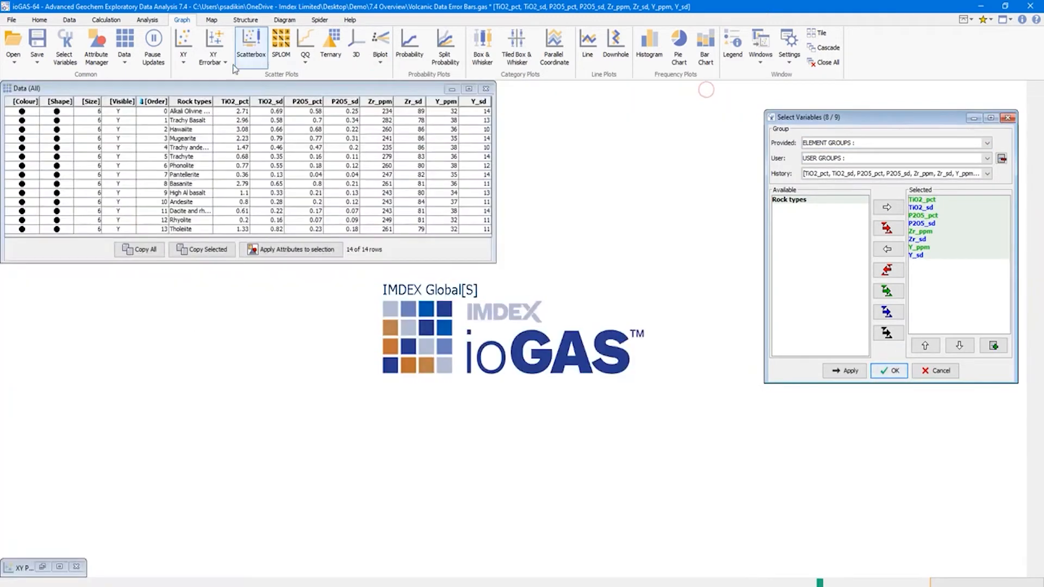
{"action": "left_click", "coordinate": [218, 60]}
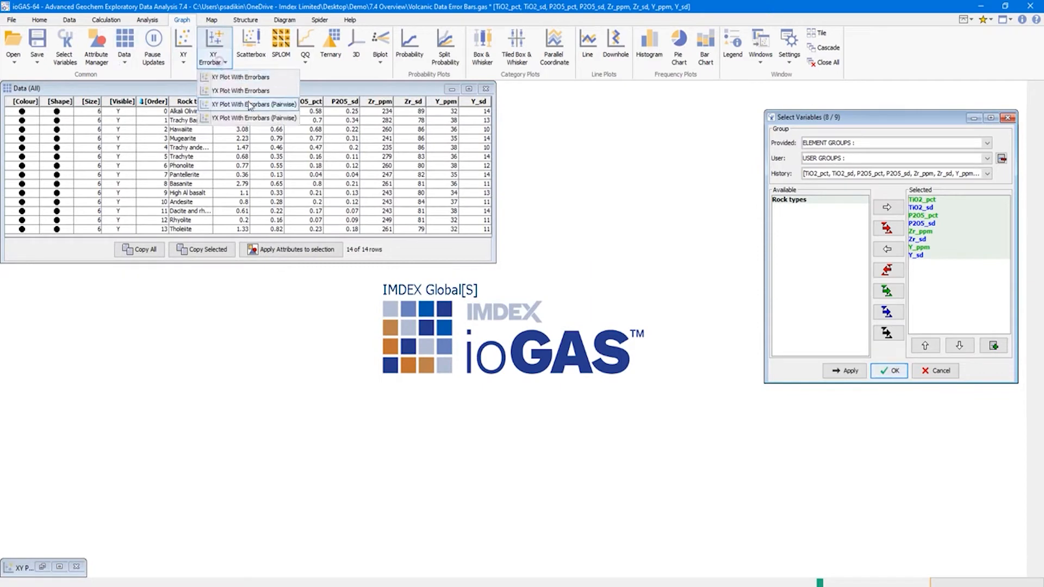
{"action": "left_click", "coordinate": [249, 105]}
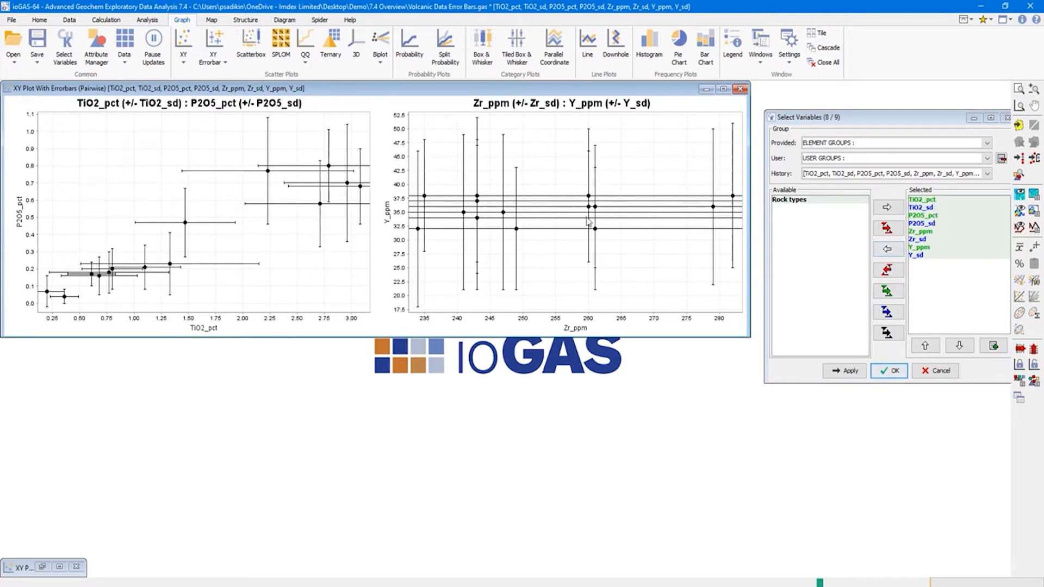
Step: Minimise the pairwise plot and the data table, and restore the pairwise plot
{"action": "left_click", "coordinate": [706, 89]}
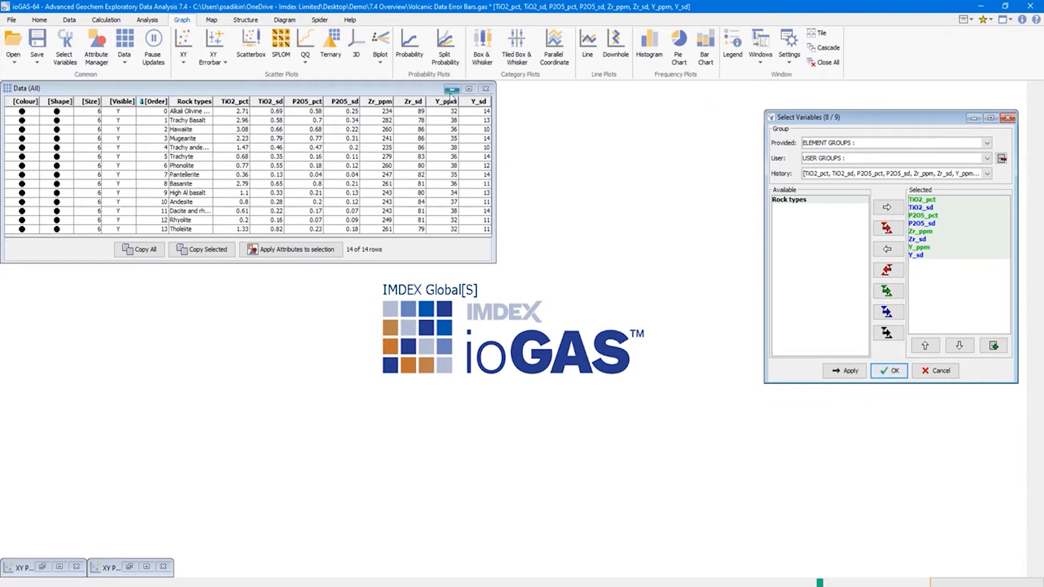
{"action": "left_click", "coordinate": [451, 89]}
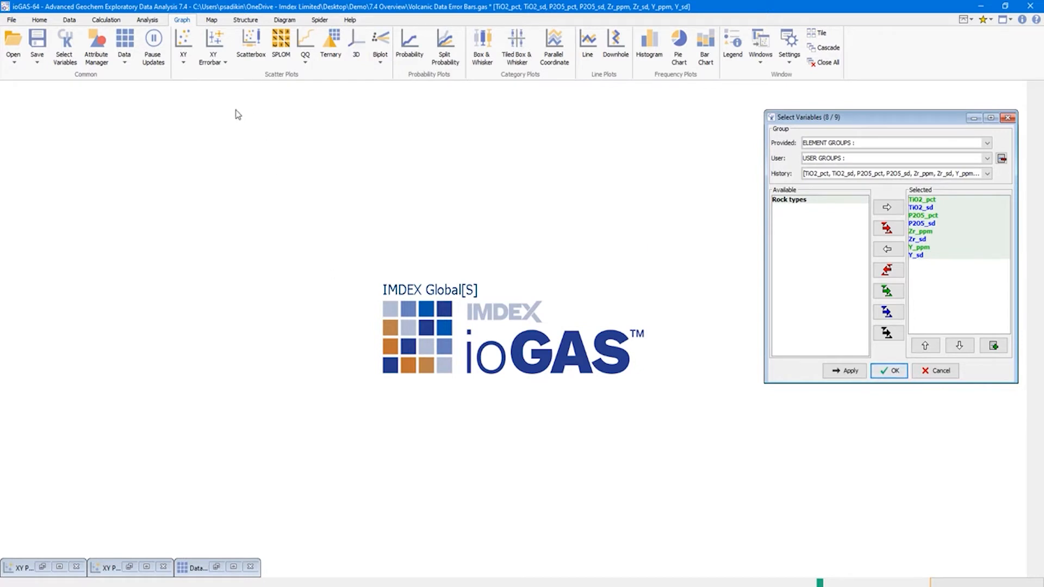
{"action": "left_click", "coordinate": [134, 567]}
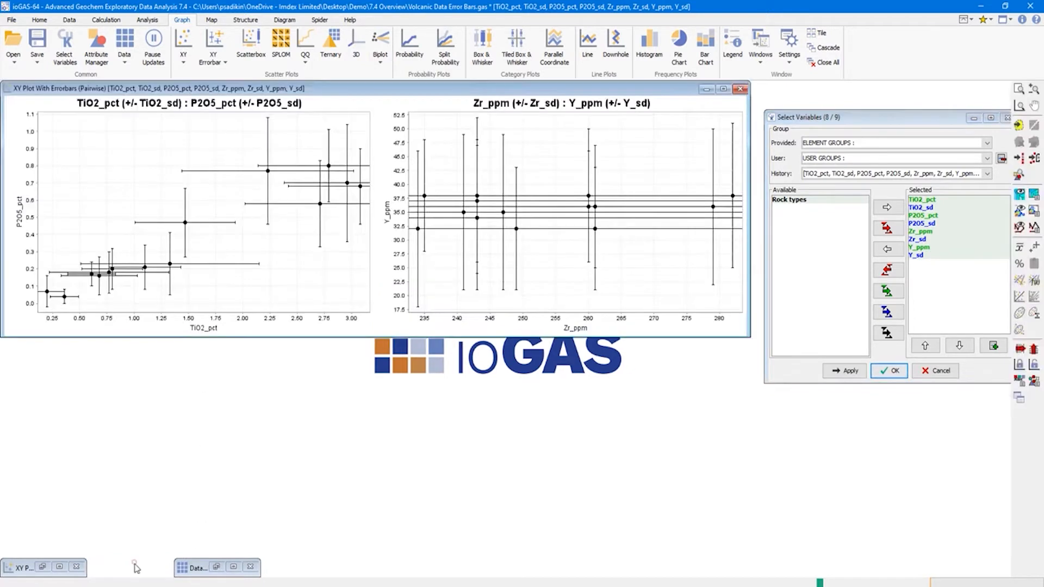
Step: View the Yilgarn Rock Compositions among the rock reference nodes and close the node selection
{"action": "left_click", "coordinate": [1033, 194]}
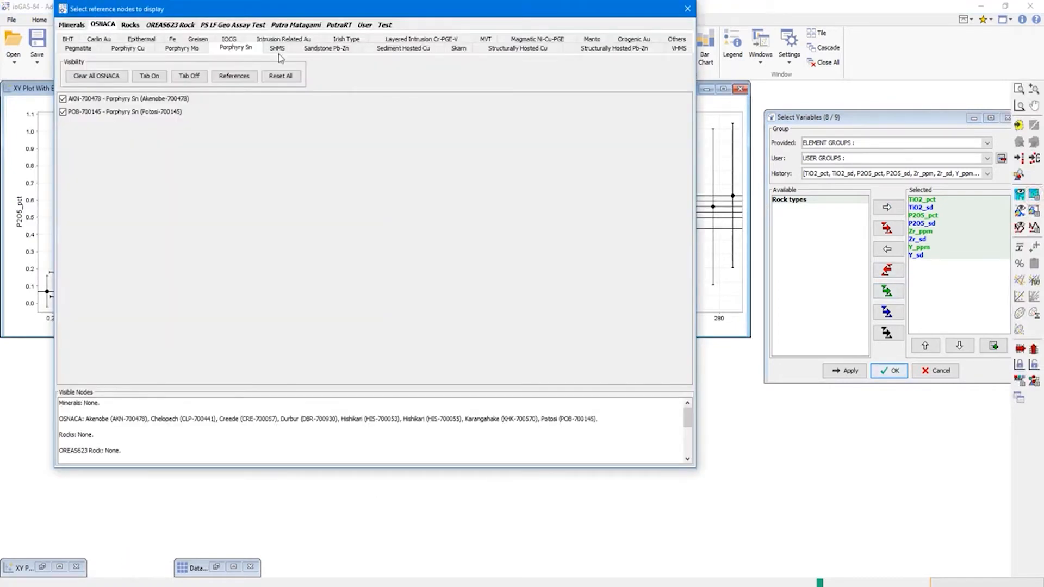
{"action": "left_click", "coordinate": [136, 25]}
{"action": "left_click", "coordinate": [665, 41]}
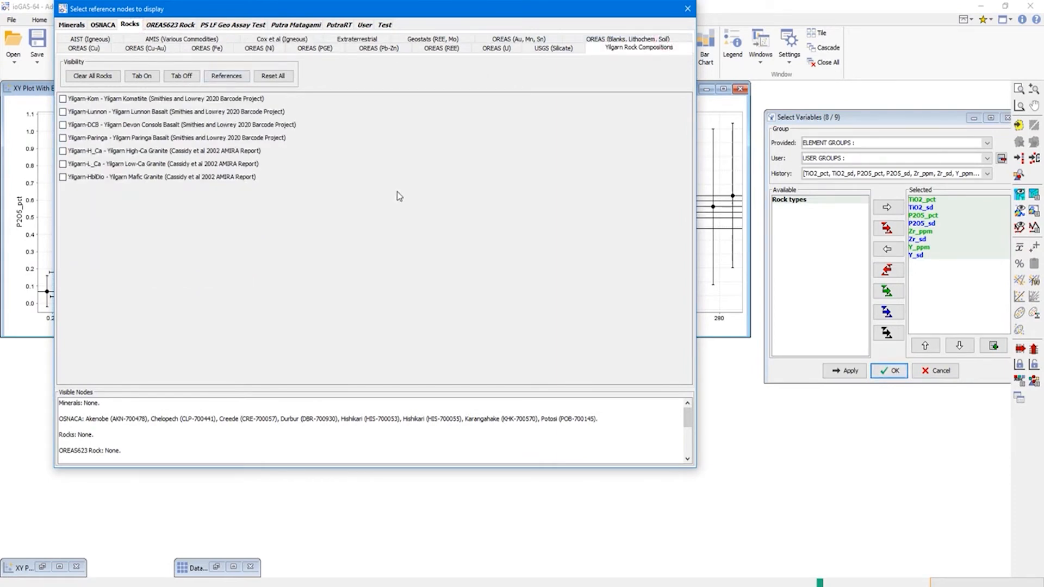
{"action": "left_click", "coordinate": [685, 10]}
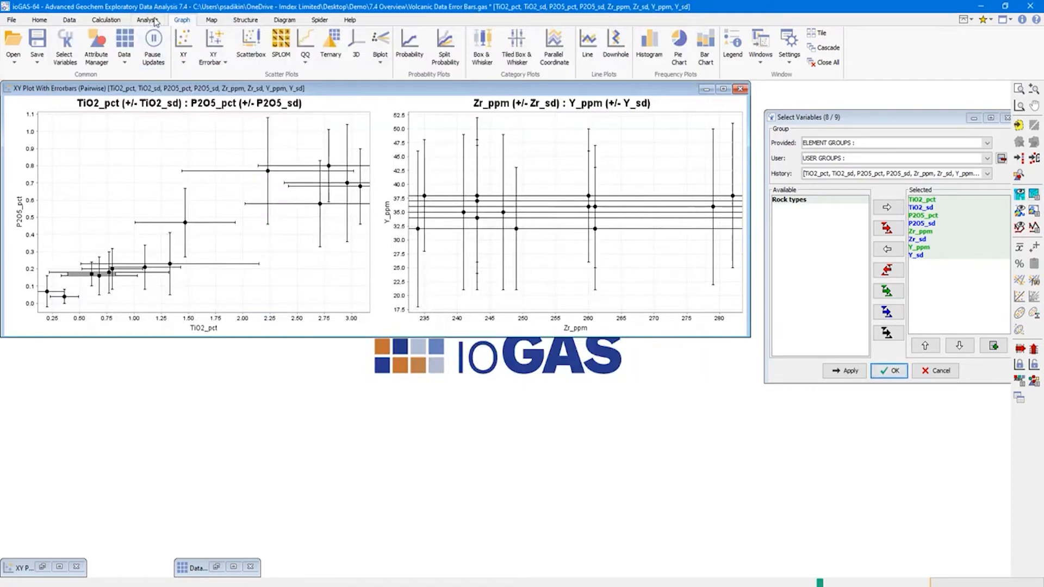
{"action": "left_click", "coordinate": [148, 21]}
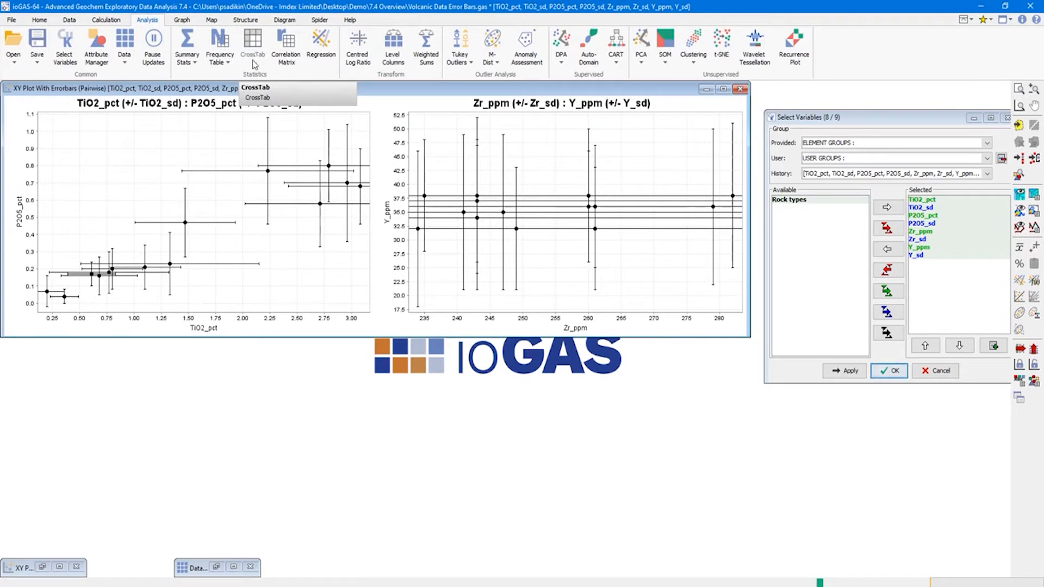
{"action": "left_click", "coordinate": [220, 21]}
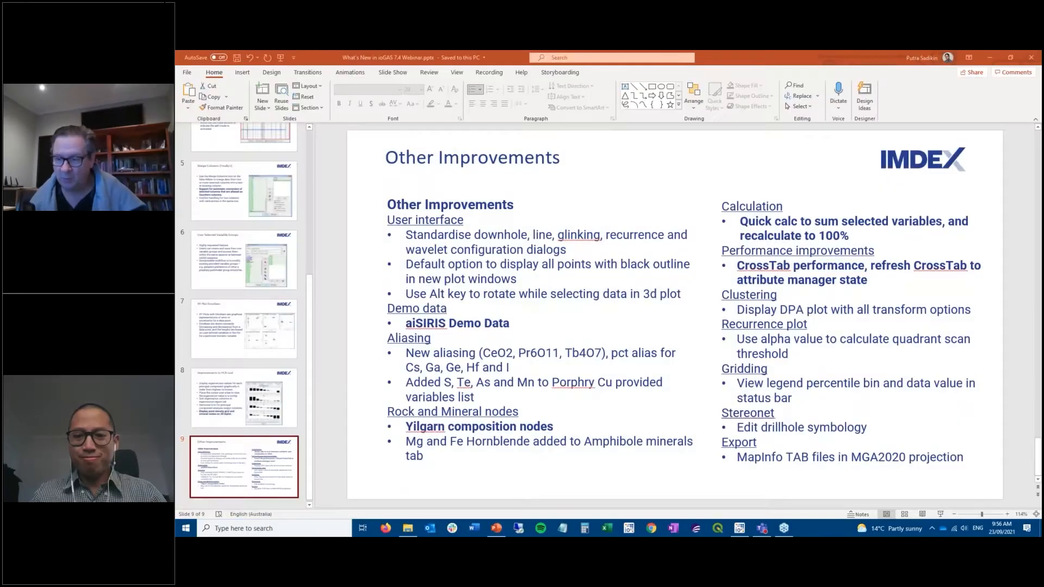
{"action": "key", "text": "super+d"}
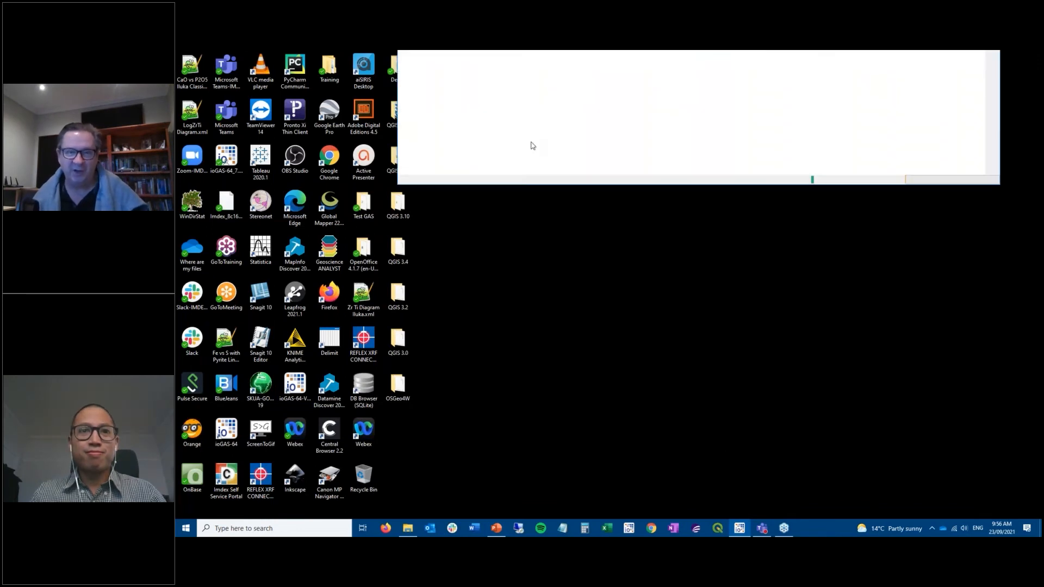
{"action": "key", "text": "alt+Tab"}
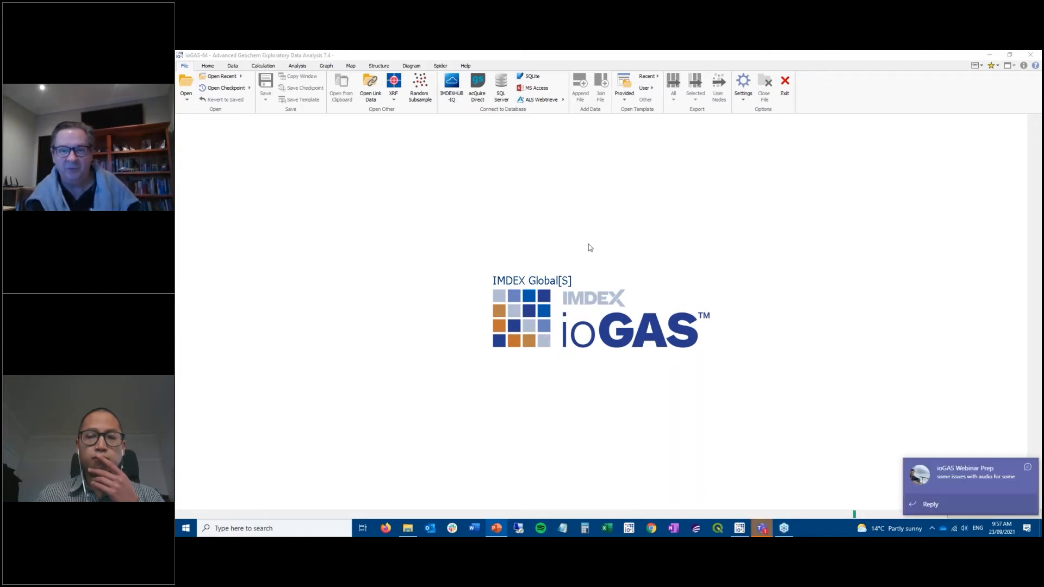
{"action": "left_click", "coordinate": [1032, 467]}
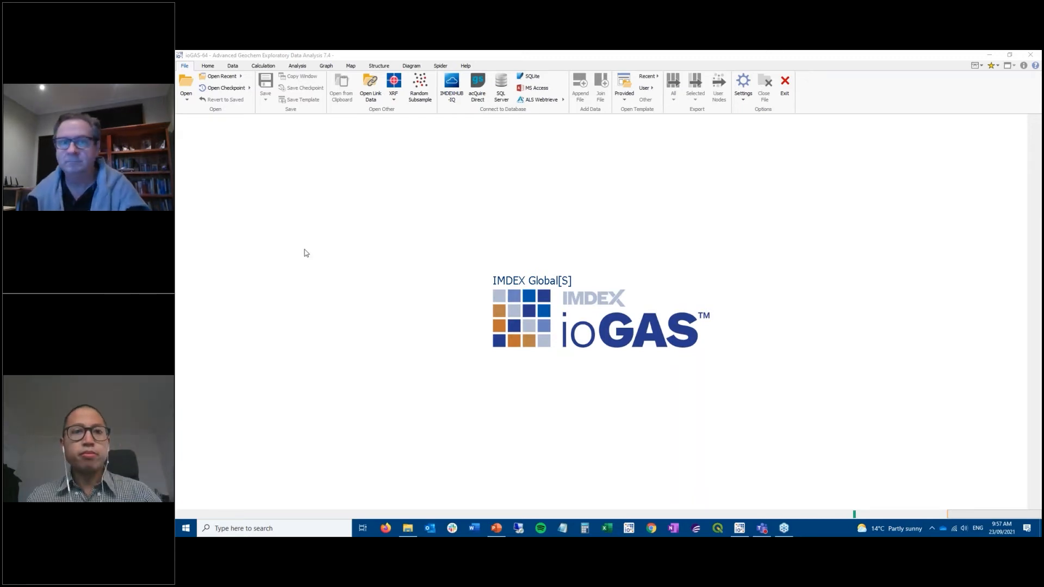
{"action": "left_click", "coordinate": [426, 261]}
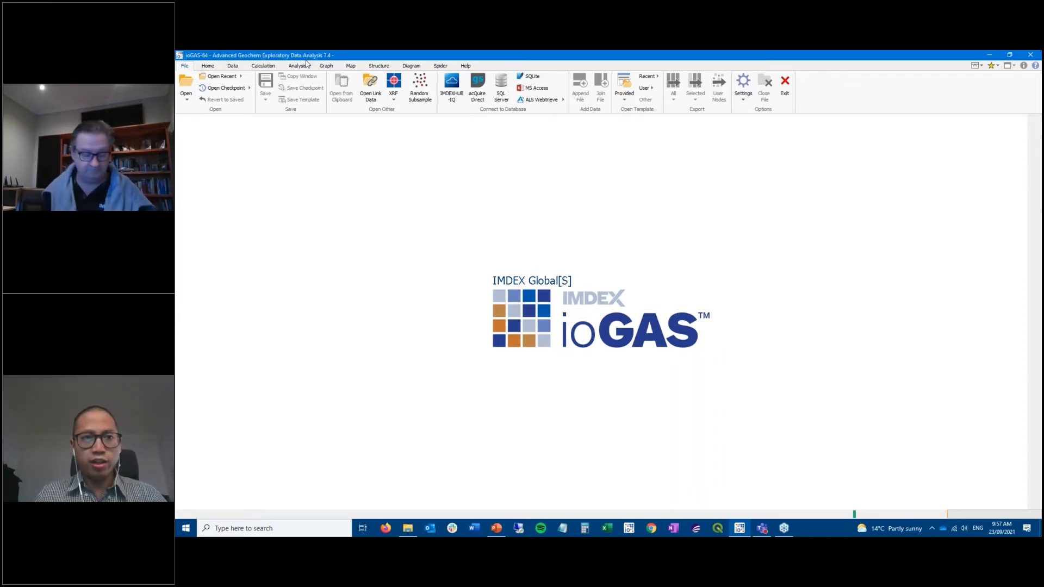
Step: Open the demo data file demo.gas and restore its previous session
{"action": "left_click", "coordinate": [188, 100]}
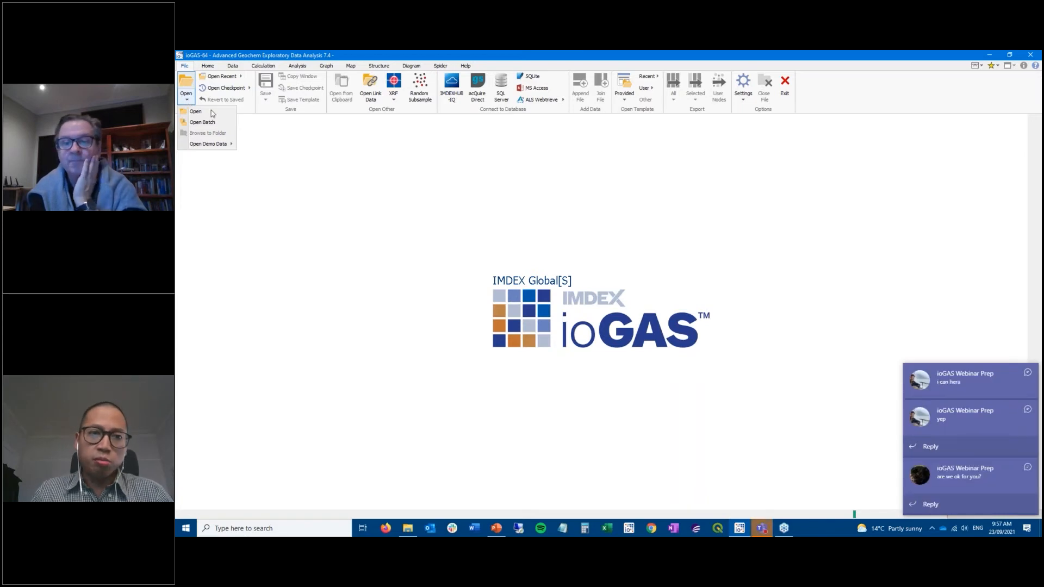
{"action": "mouse_move", "coordinate": [231, 144]}
{"action": "left_click", "coordinate": [269, 144]}
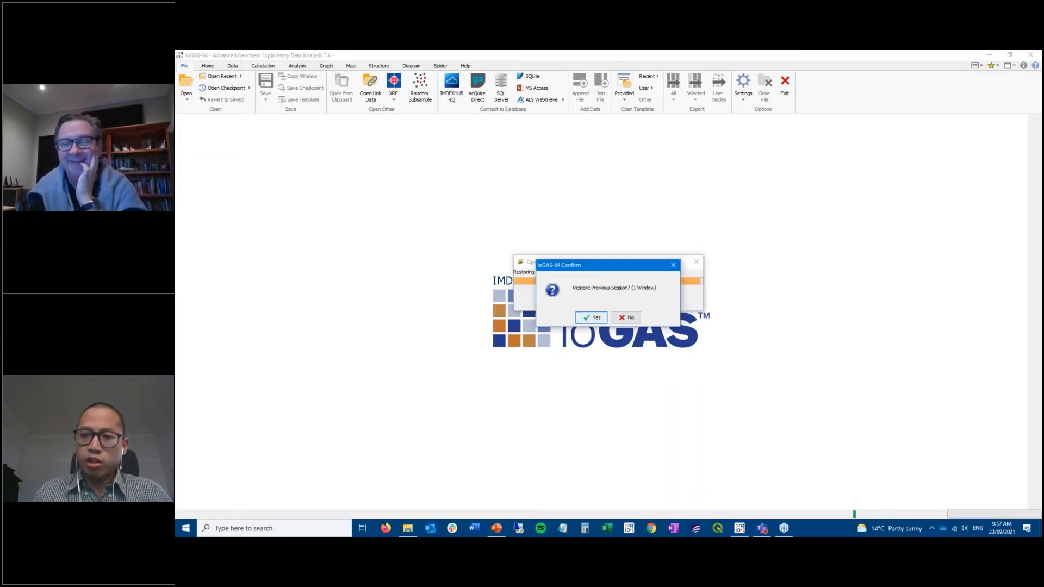
{"action": "left_click", "coordinate": [1028, 467]}
{"action": "left_click", "coordinate": [601, 321]}
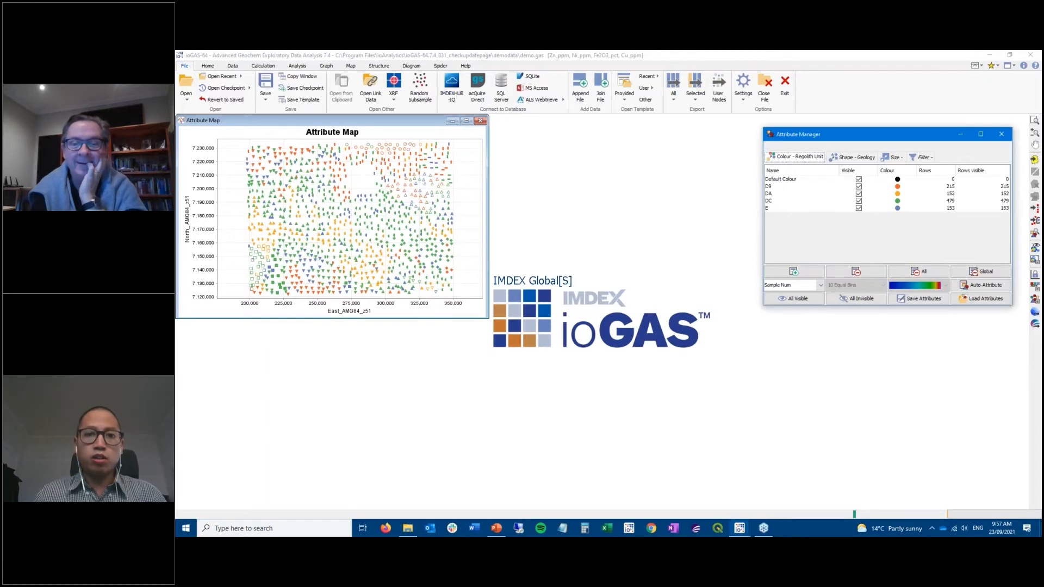
{"action": "left_click", "coordinate": [614, 235]}
Step: Open the data table with all rows and turn on data editing, accepting that edits cannot be undone
{"action": "left_click", "coordinate": [233, 65]}
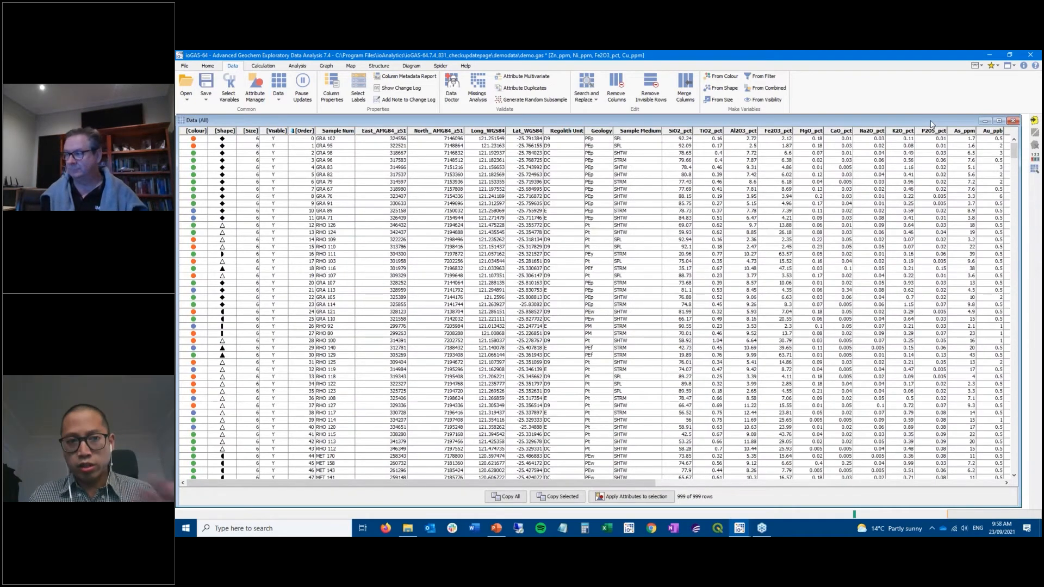
{"action": "left_click", "coordinate": [1033, 173]}
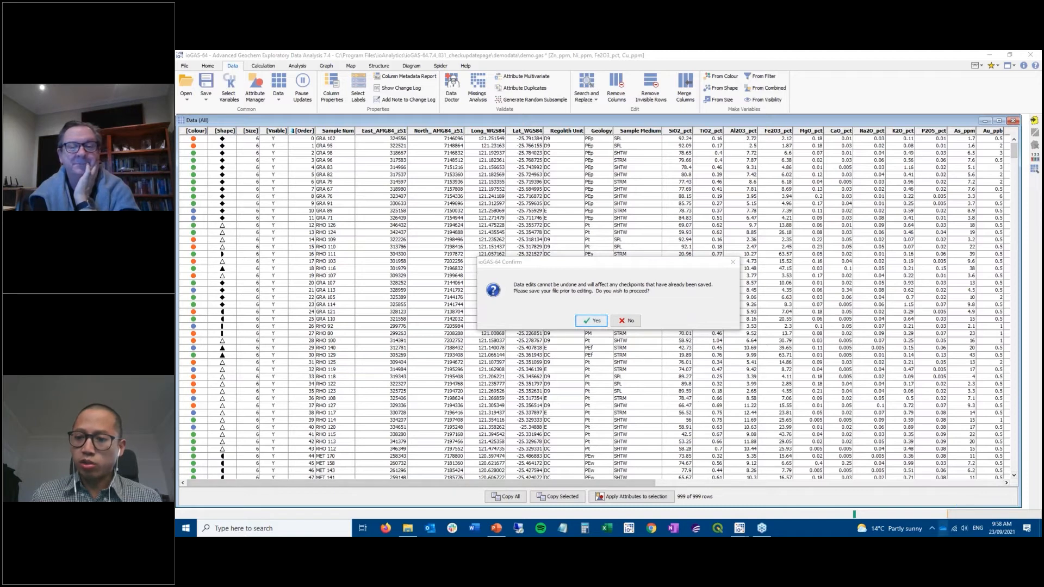
{"action": "left_click", "coordinate": [932, 529]}
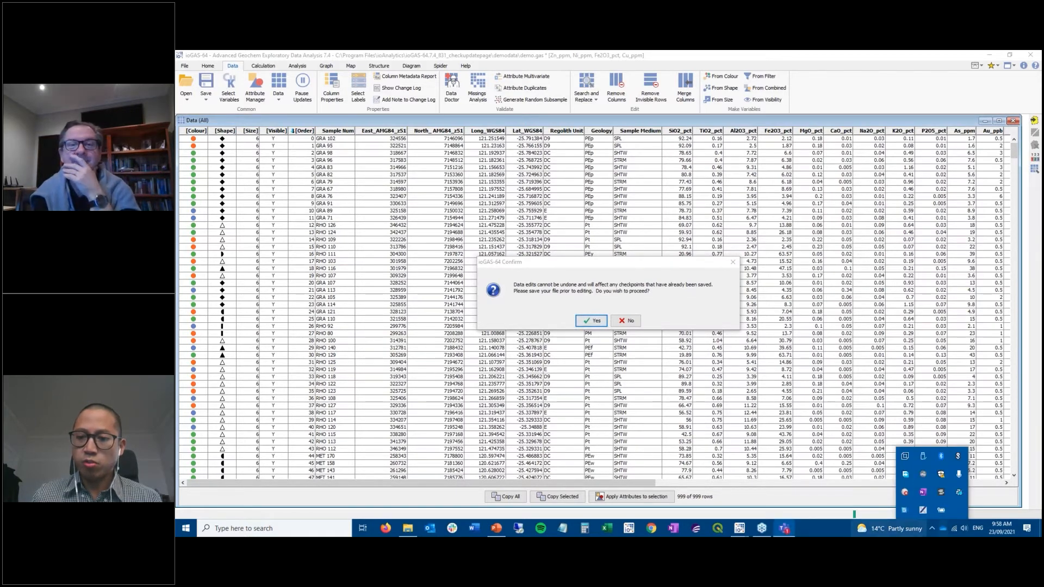
{"action": "left_click", "coordinate": [932, 529]}
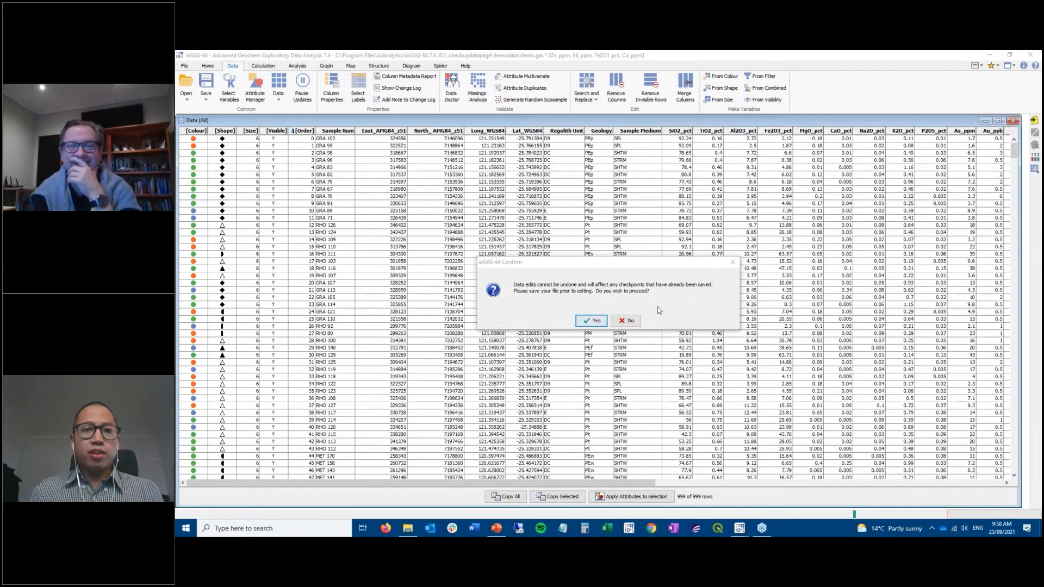
{"action": "left_click", "coordinate": [661, 266]}
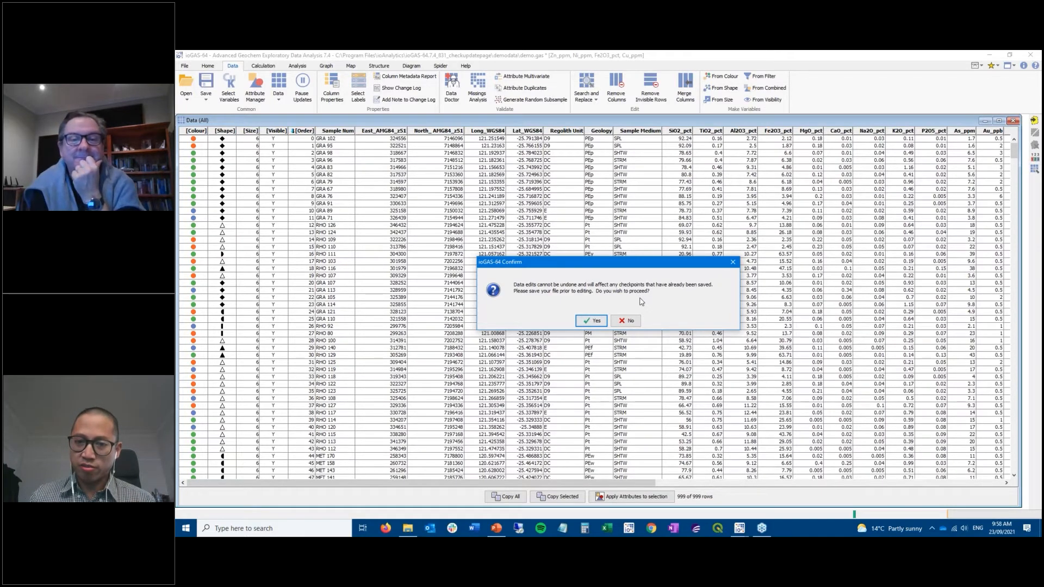
{"action": "left_click", "coordinate": [591, 323]}
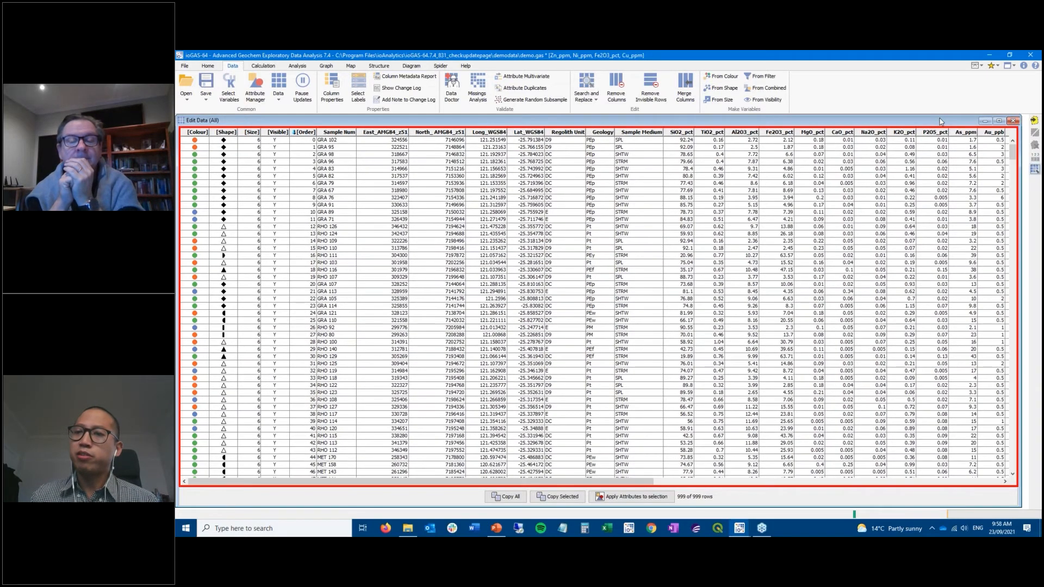
Step: Change the Sample Medium of sample GRA 98 to SHTW EDIT
{"action": "left_click", "coordinate": [645, 156]}
{"action": "double_click", "coordinate": [645, 157]}
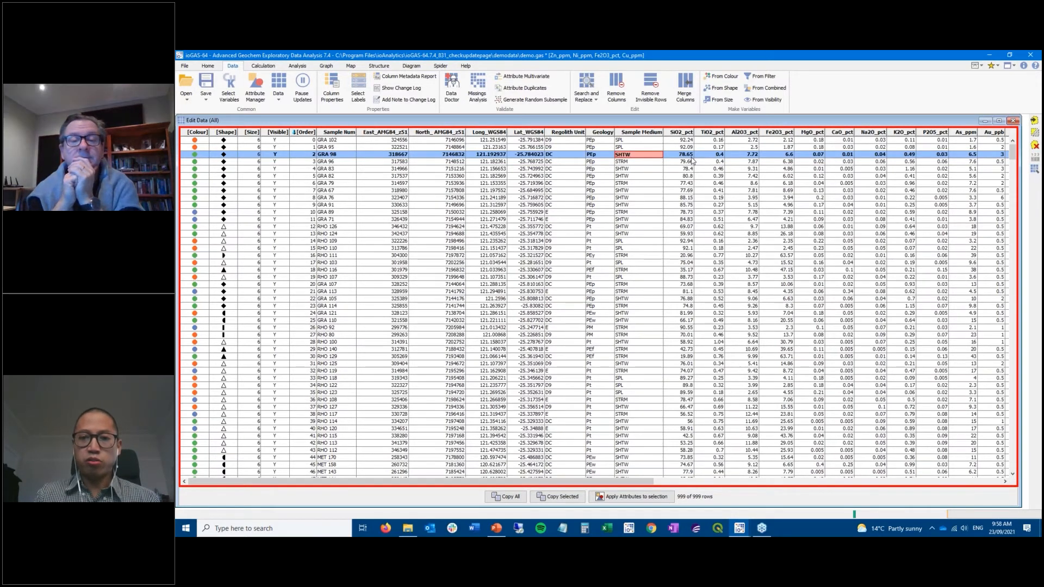
{"action": "type", "text": "EDIT"}
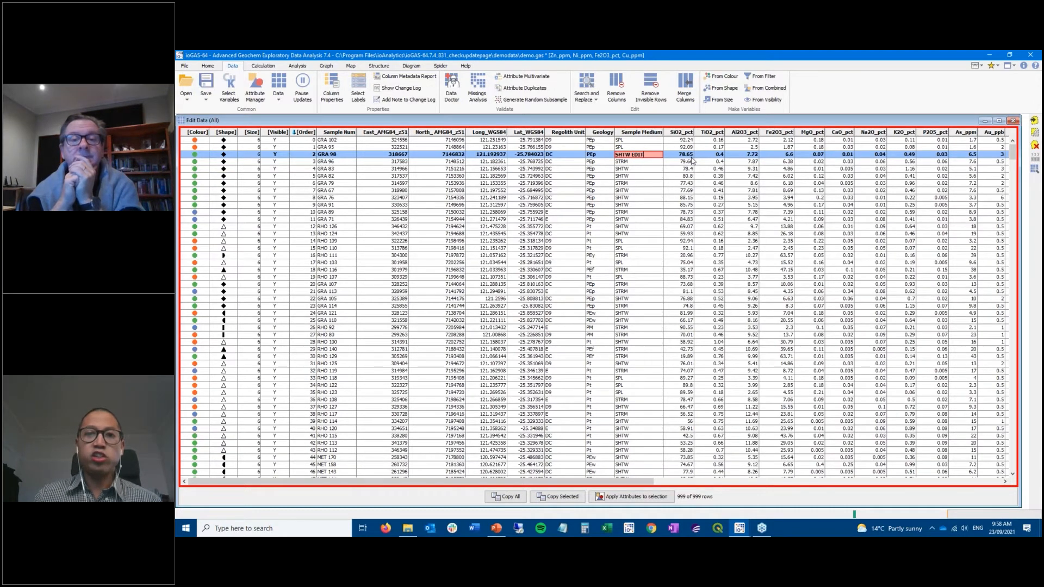
{"action": "key", "text": "Return"}
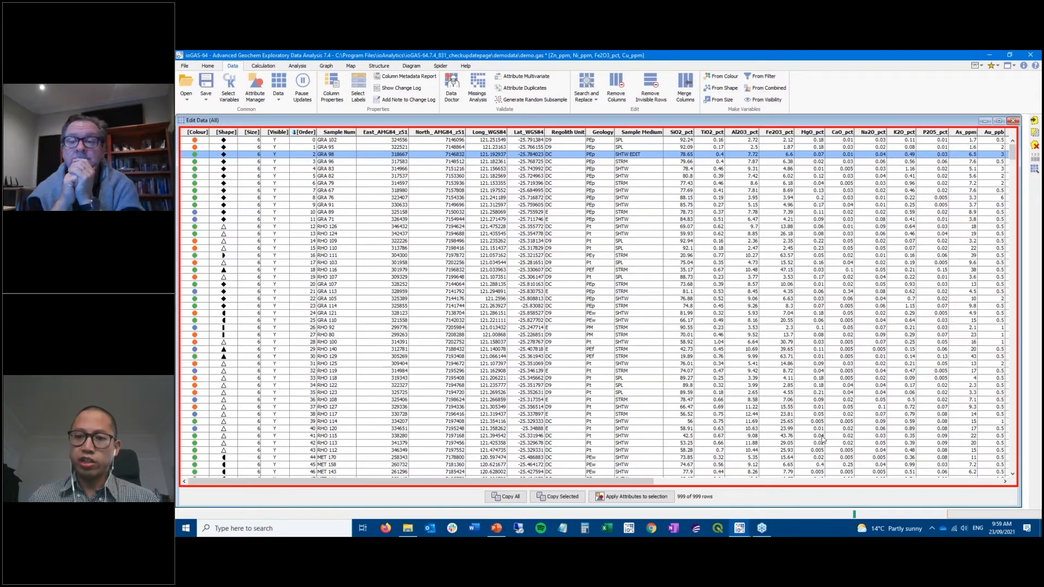
Step: Set the Au_ppb value of sample RHO 124 to 0.1, accept the numeric edit, and turn off data editing
{"action": "left_click", "coordinate": [761, 328]}
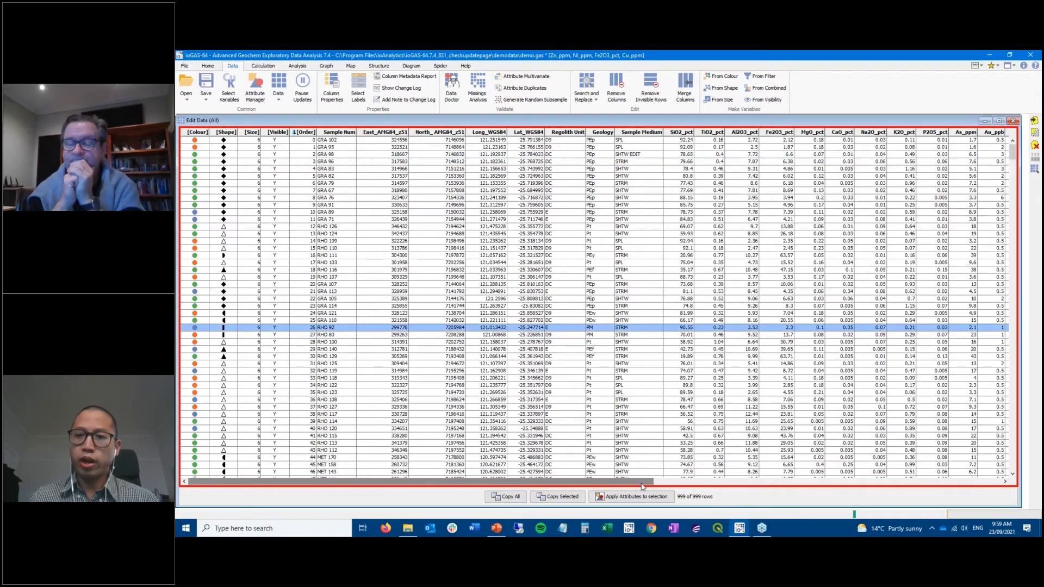
{"action": "left_click_drag", "start_coordinate": [683, 485], "coordinate": [726, 484]}
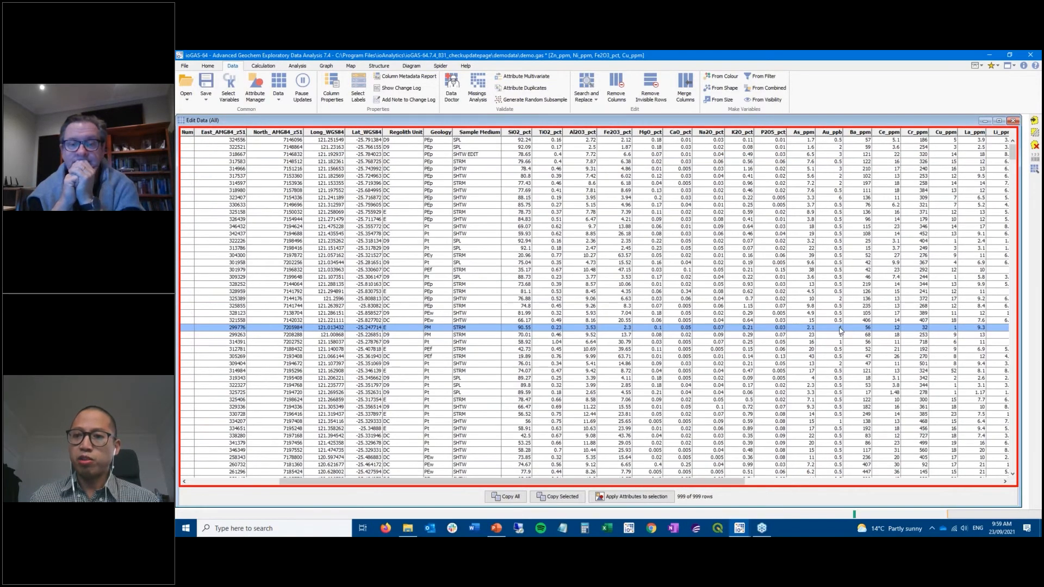
{"action": "left_click", "coordinate": [834, 235]}
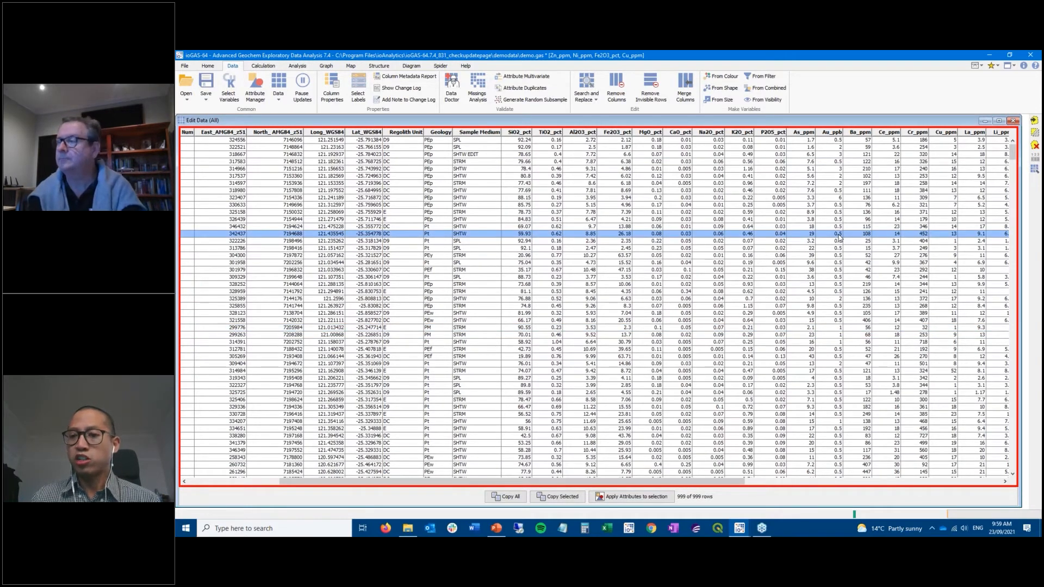
{"action": "double_click", "coordinate": [838, 235]}
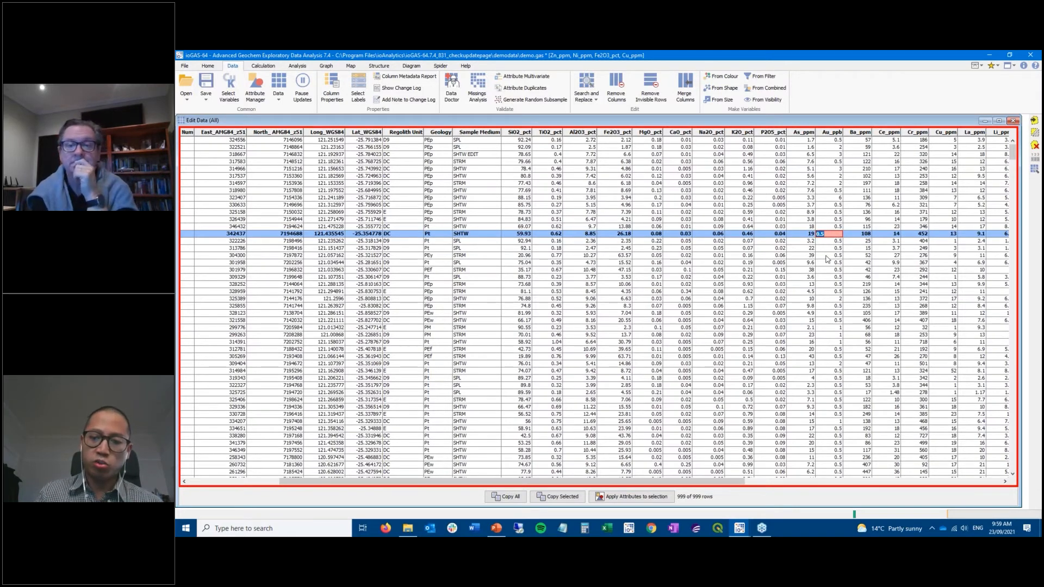
{"action": "type", "text": "0."}
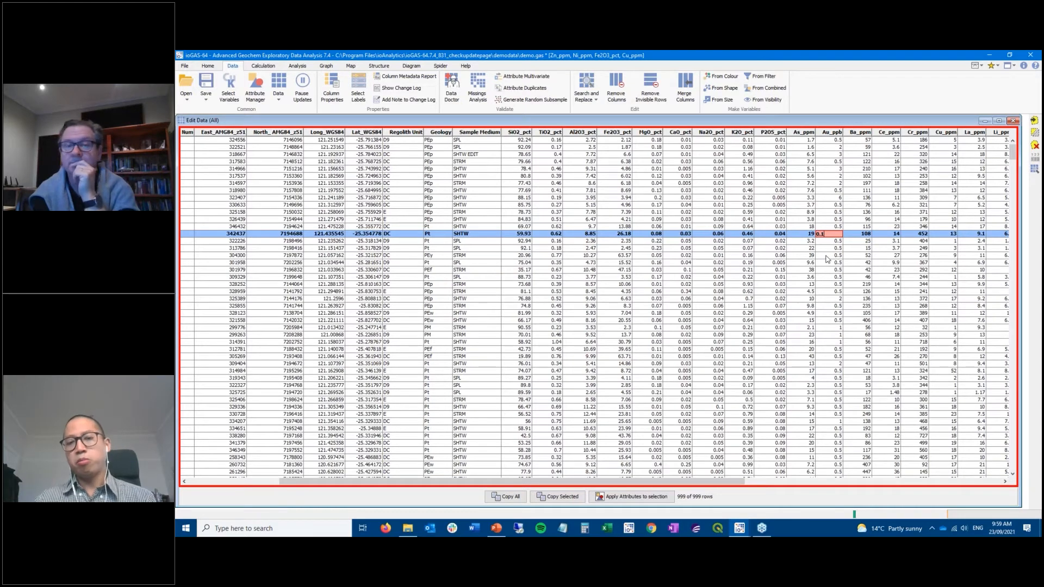
{"action": "key", "text": "Return"}
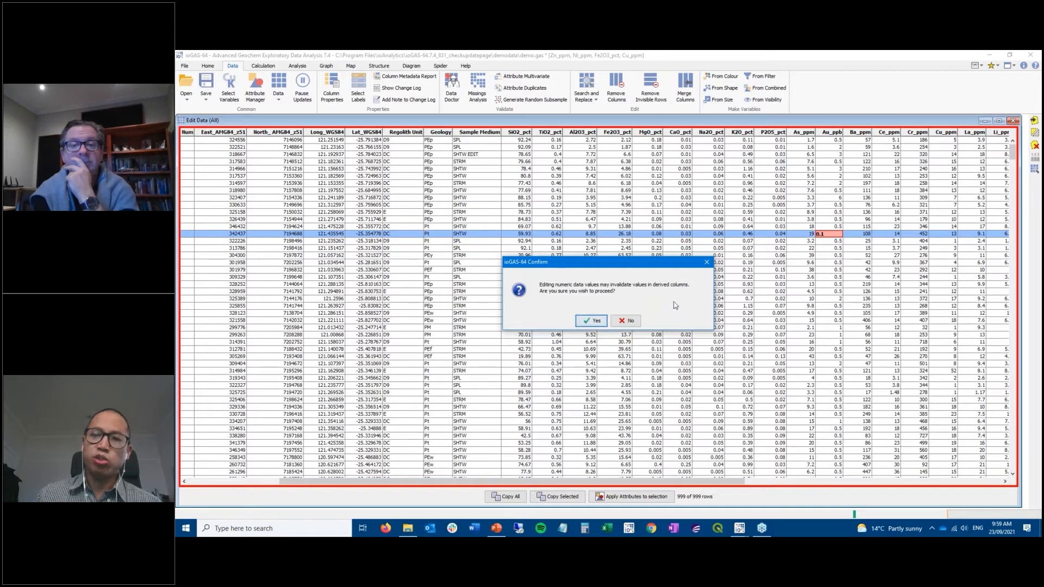
{"action": "left_click", "coordinate": [593, 321]}
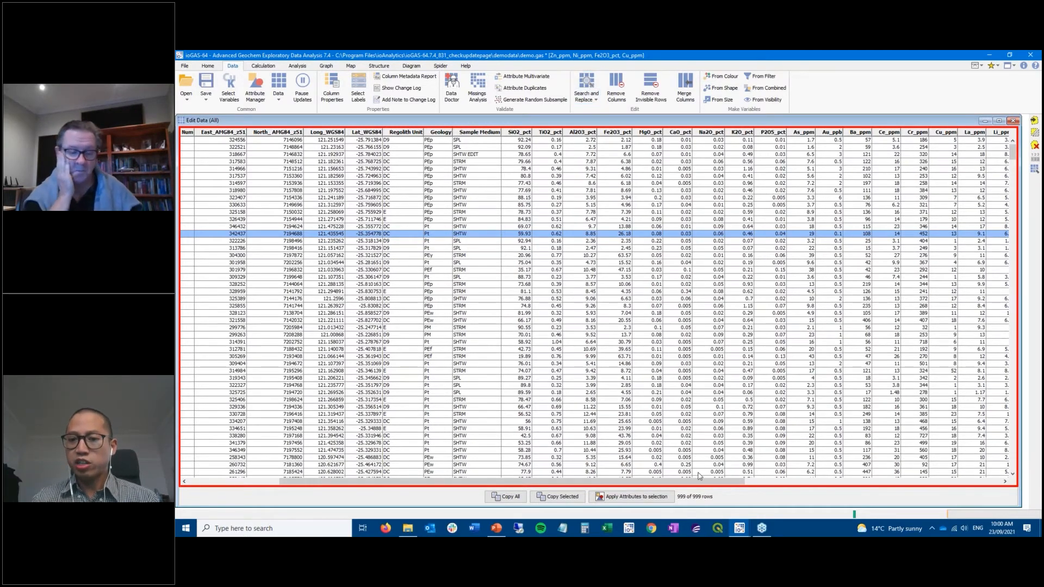
{"action": "left_click_drag", "start_coordinate": [708, 483], "coordinate": [564, 488]}
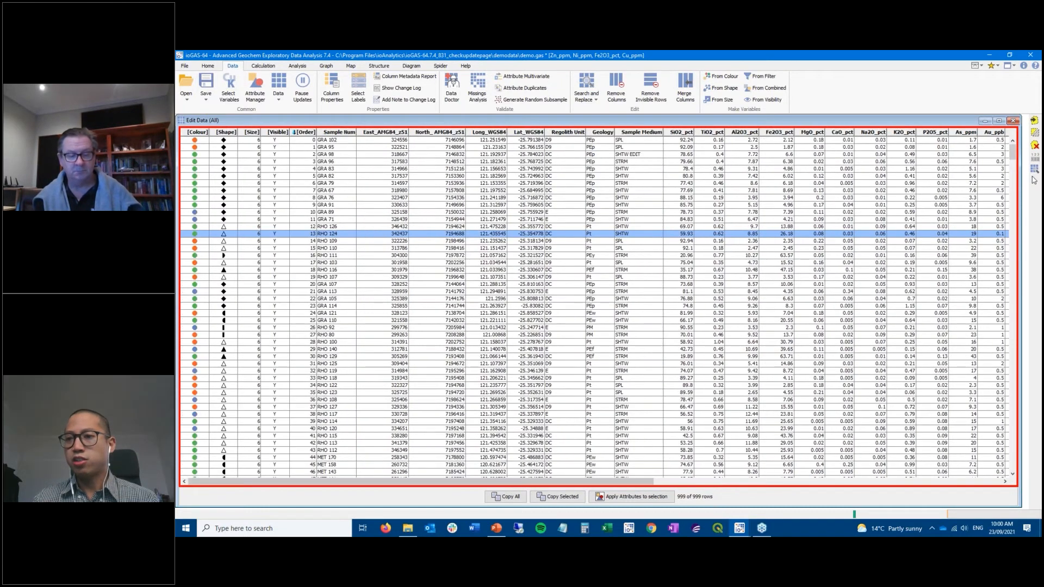
{"action": "left_click", "coordinate": [1034, 169]}
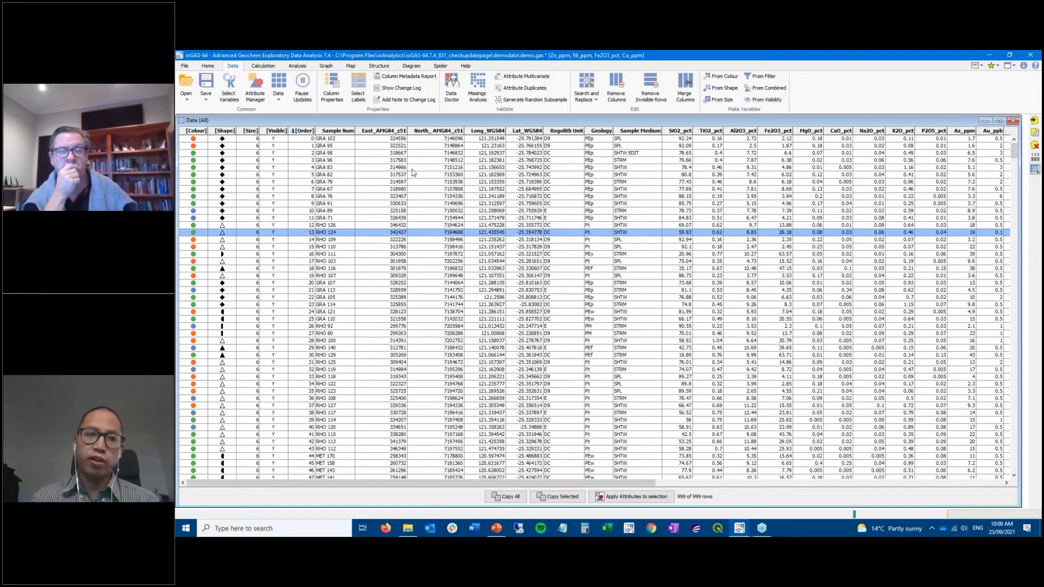
Step: Show the change log, widen its window to read the full entries for the data edits, and close it
{"action": "left_click", "coordinate": [400, 88]}
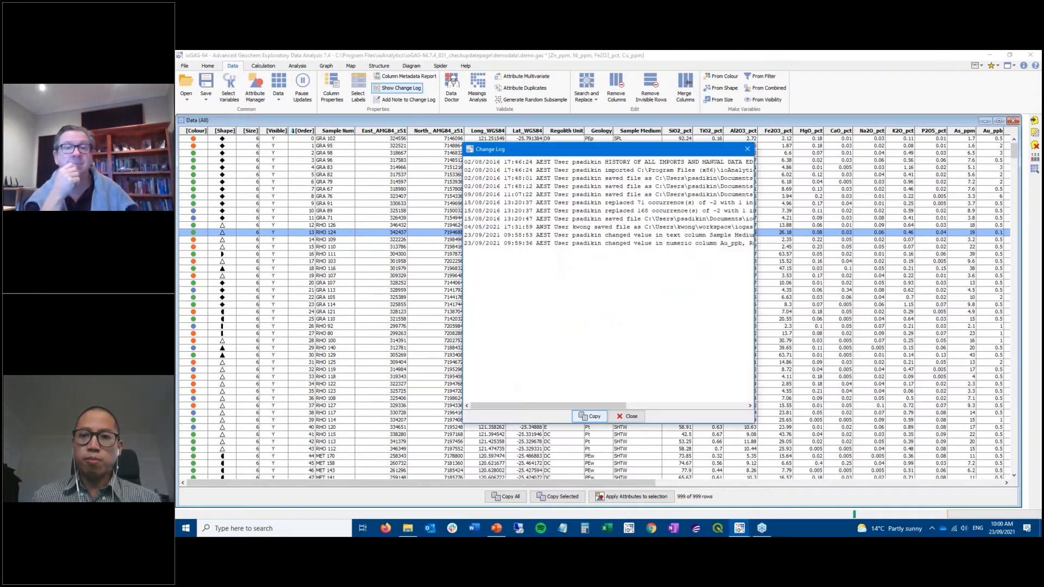
{"action": "left_click_drag", "start_coordinate": [462, 300], "coordinate": [353, 296]}
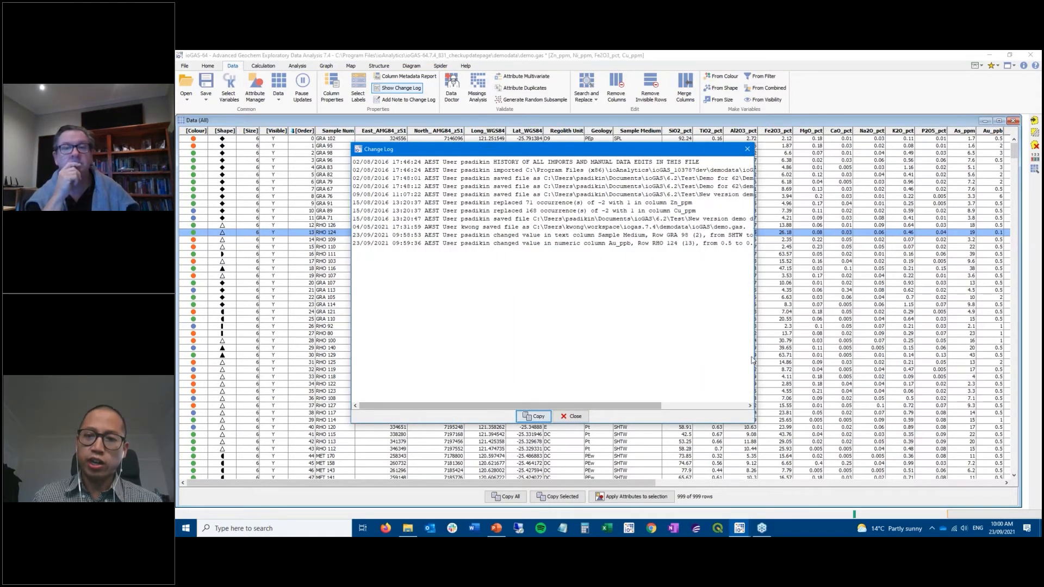
{"action": "left_click_drag", "start_coordinate": [756, 356], "coordinate": [851, 353]}
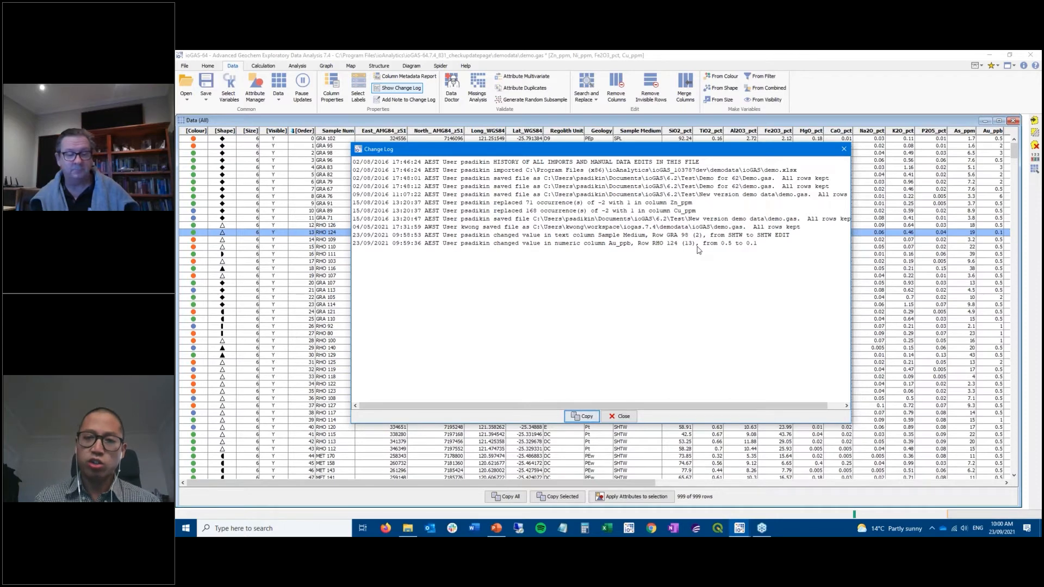
{"action": "left_click", "coordinate": [622, 417]}
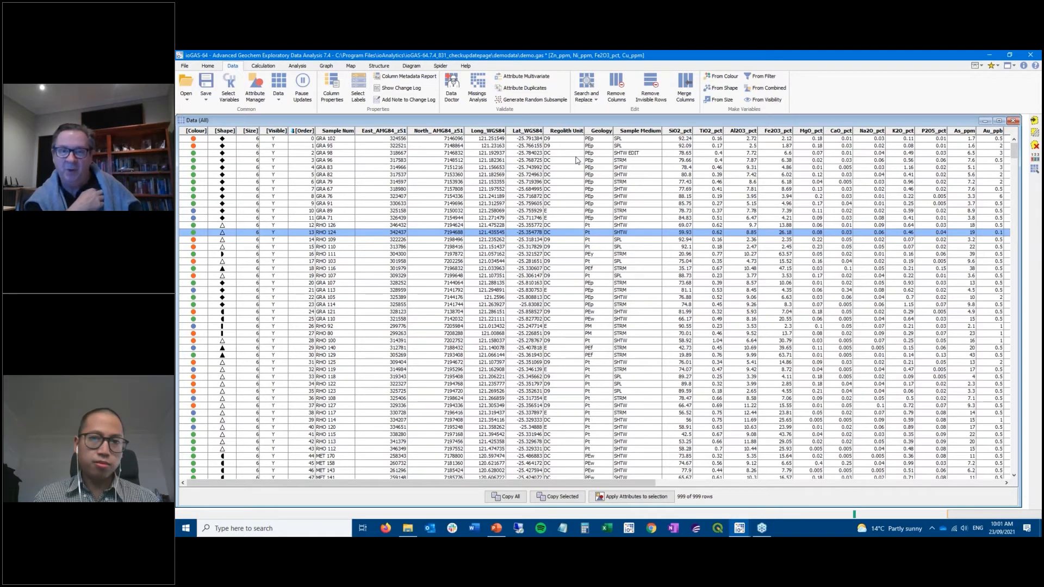
Step: Minimise the data table and the attribute map, and open the variable selection
{"action": "left_click", "coordinate": [984, 121]}
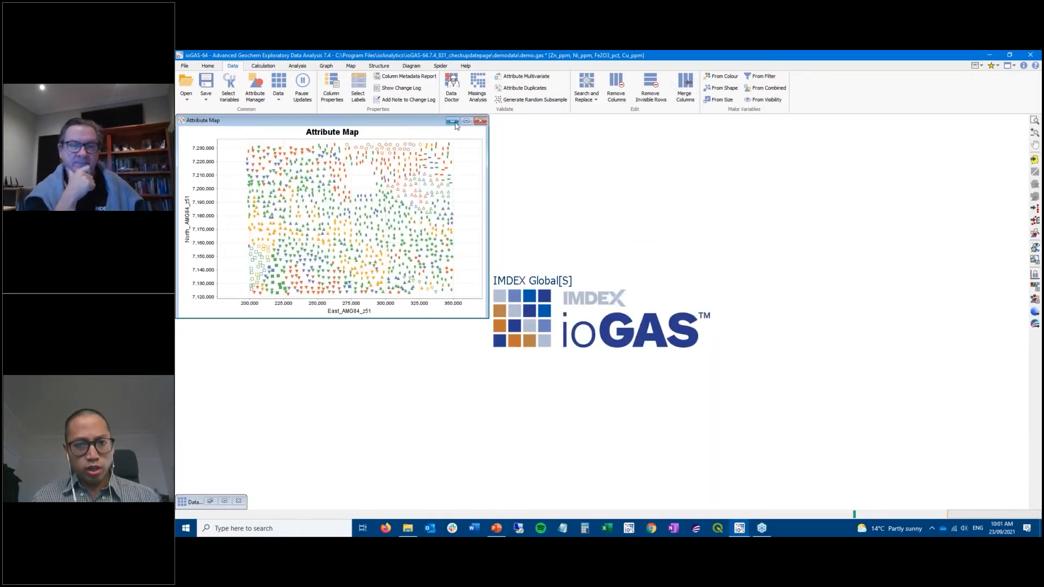
{"action": "left_click", "coordinate": [453, 121]}
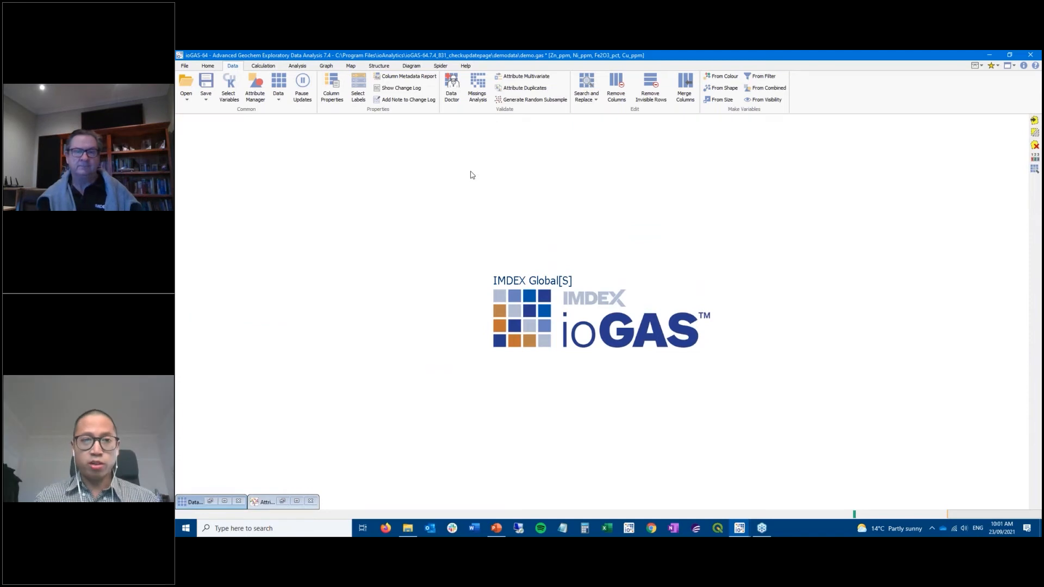
{"action": "left_click", "coordinate": [232, 104]}
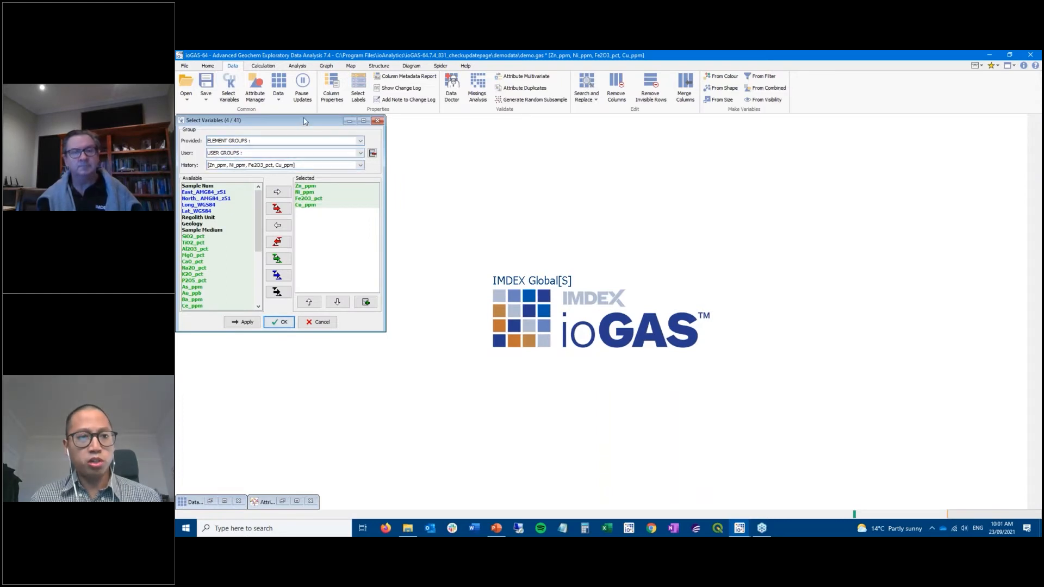
{"action": "left_click_drag", "start_coordinate": [304, 120], "coordinate": [367, 144]}
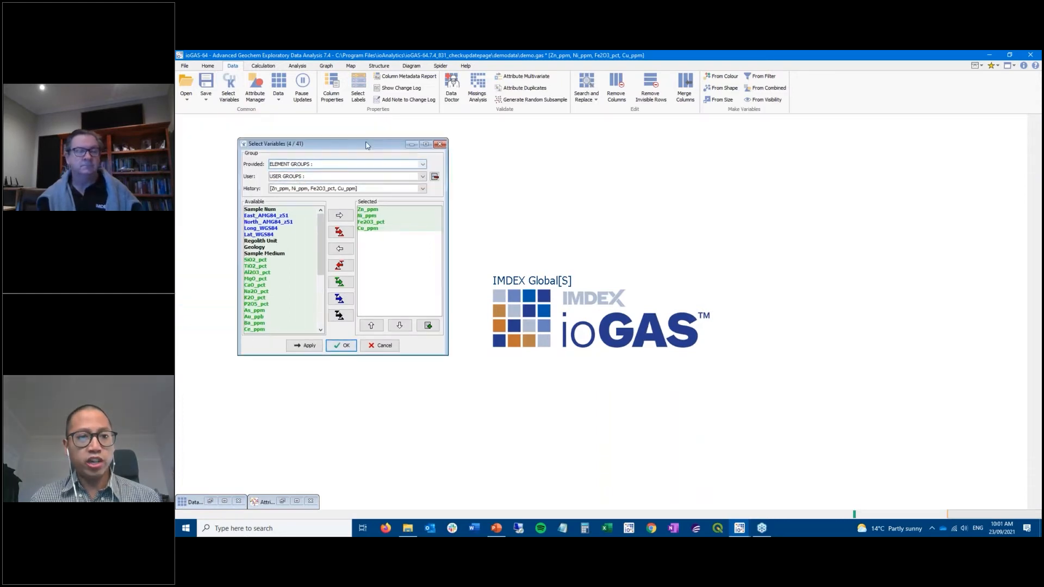
Step: Look through the provided element groups for the variable selection without choosing one
{"action": "left_click", "coordinate": [419, 164]}
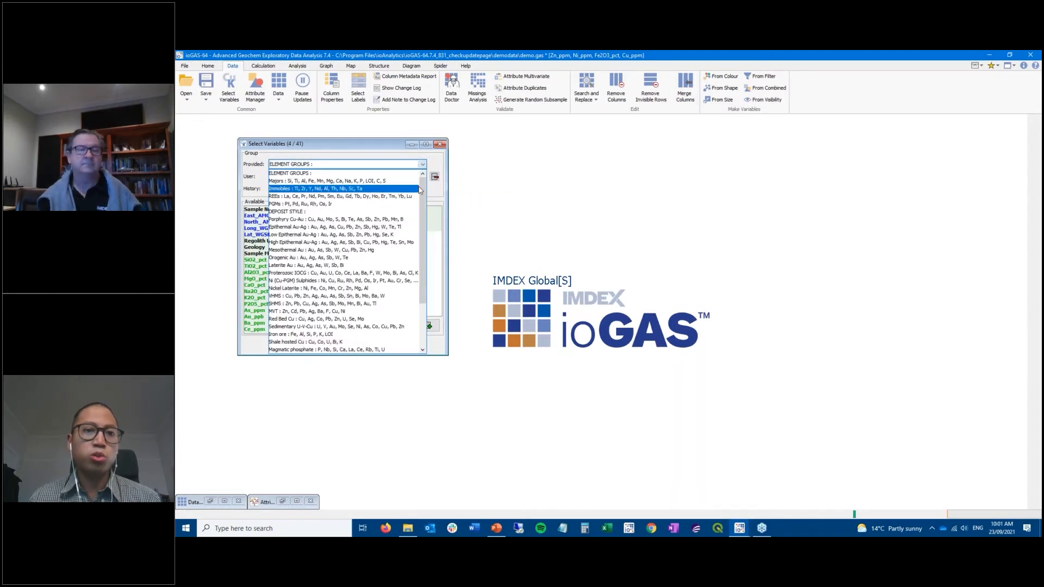
{"action": "scroll", "coordinate": [421, 217], "scroll_direction": "down", "scroll_amount": 1}
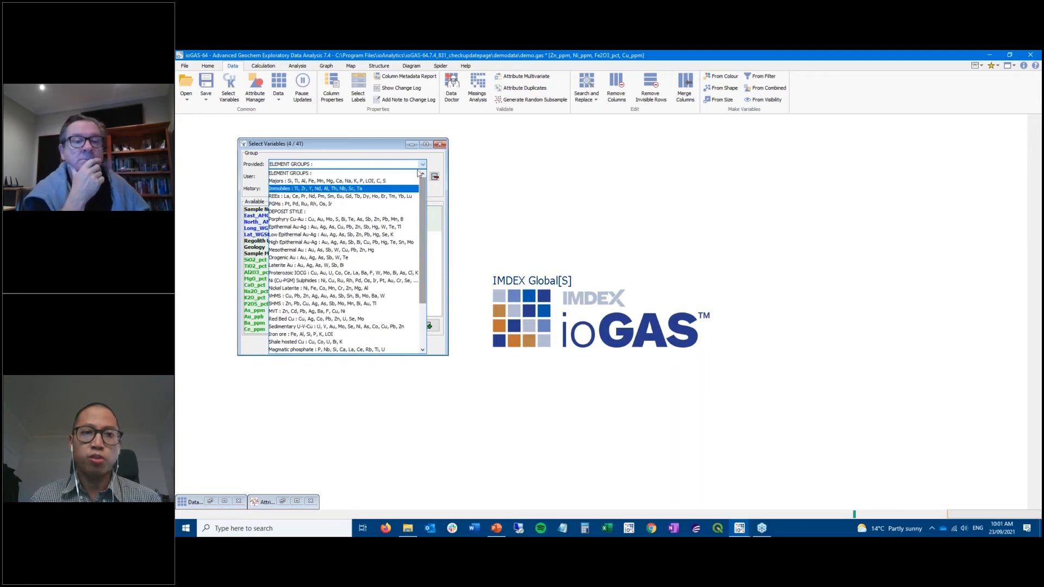
{"action": "left_click", "coordinate": [435, 159]}
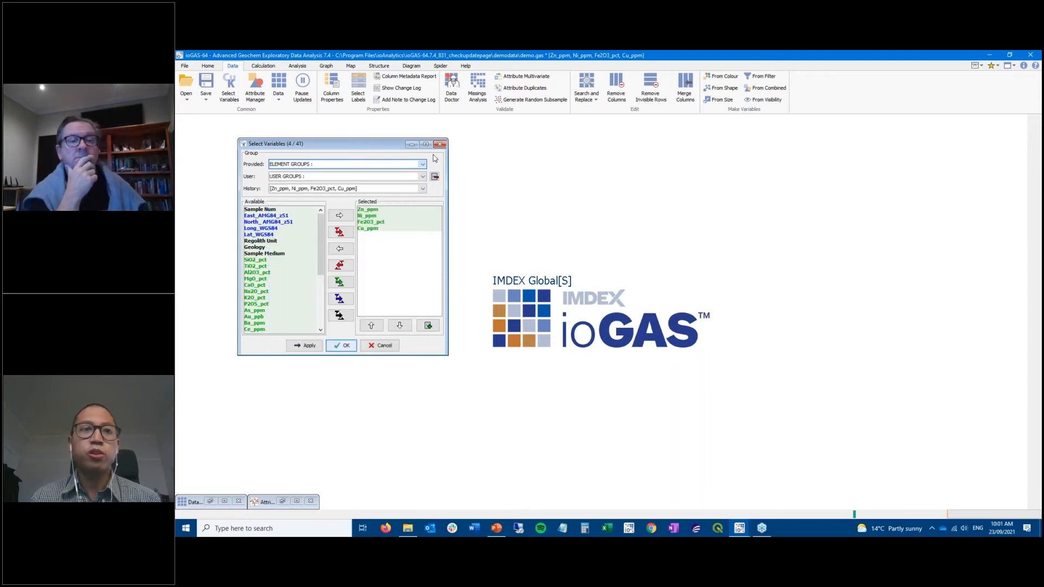
Step: Choose the user element group Iluka Lith Differentiation and remove it from the user groups
{"action": "left_click", "coordinate": [409, 177]}
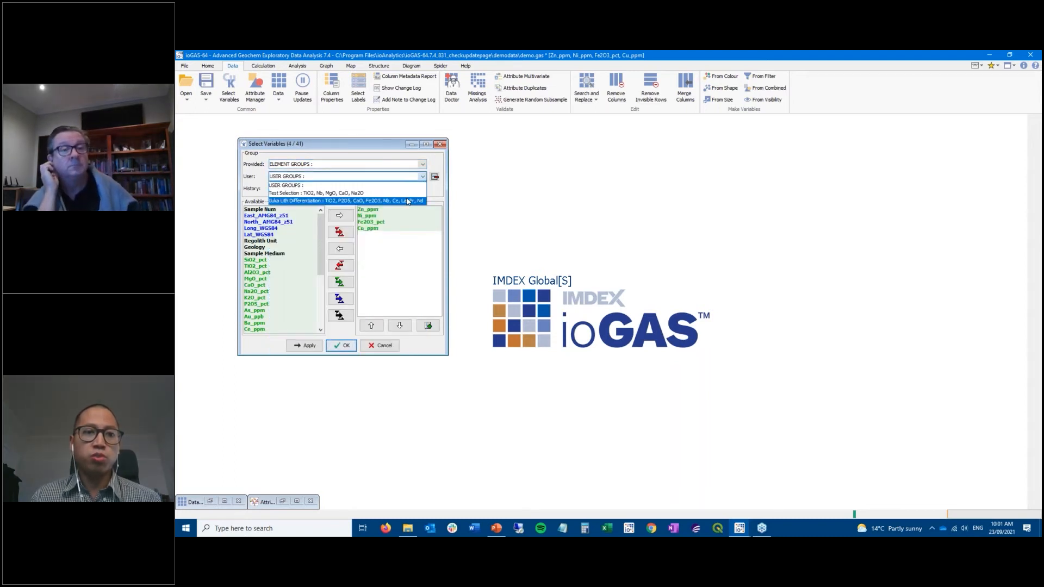
{"action": "left_click", "coordinate": [411, 201]}
{"action": "left_click", "coordinate": [434, 177]}
{"action": "left_click", "coordinate": [582, 318]}
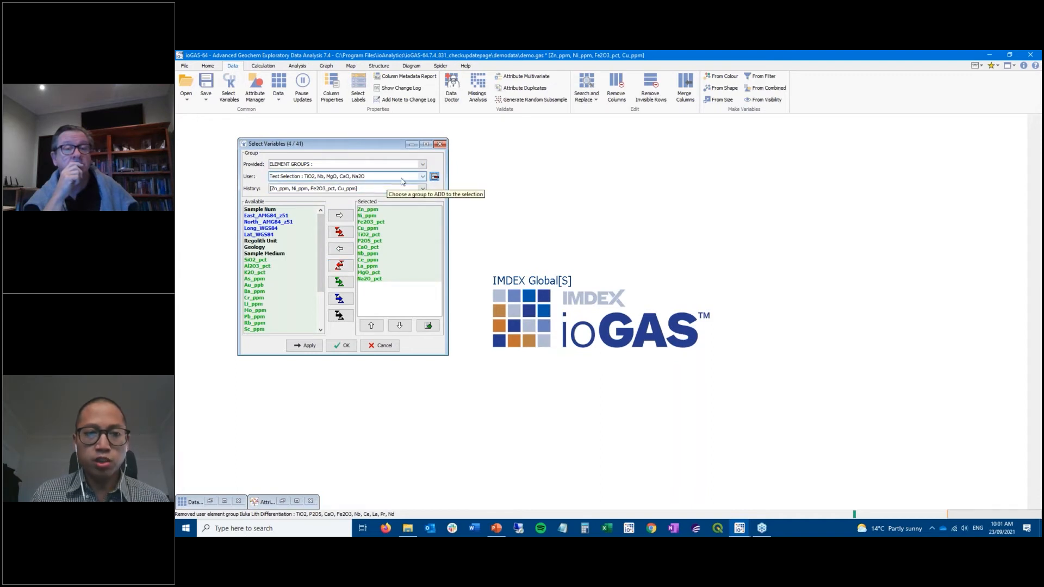
Step: Clear the selected variables and select As_ppm, Ba_ppm, Cu_ppm and Li_ppm instead
{"action": "left_click", "coordinate": [339, 264]}
{"action": "scroll", "coordinate": [277, 286], "scroll_direction": "down", "scroll_amount": 3}
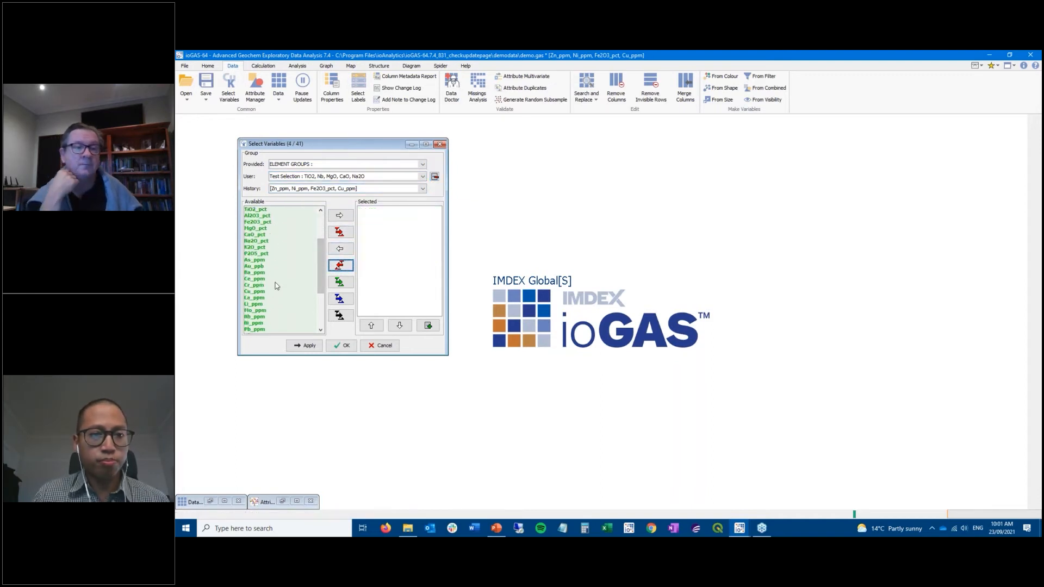
{"action": "left_click", "coordinate": [260, 260]}
{"action": "left_click", "coordinate": [261, 273], "text": "ctrl"}
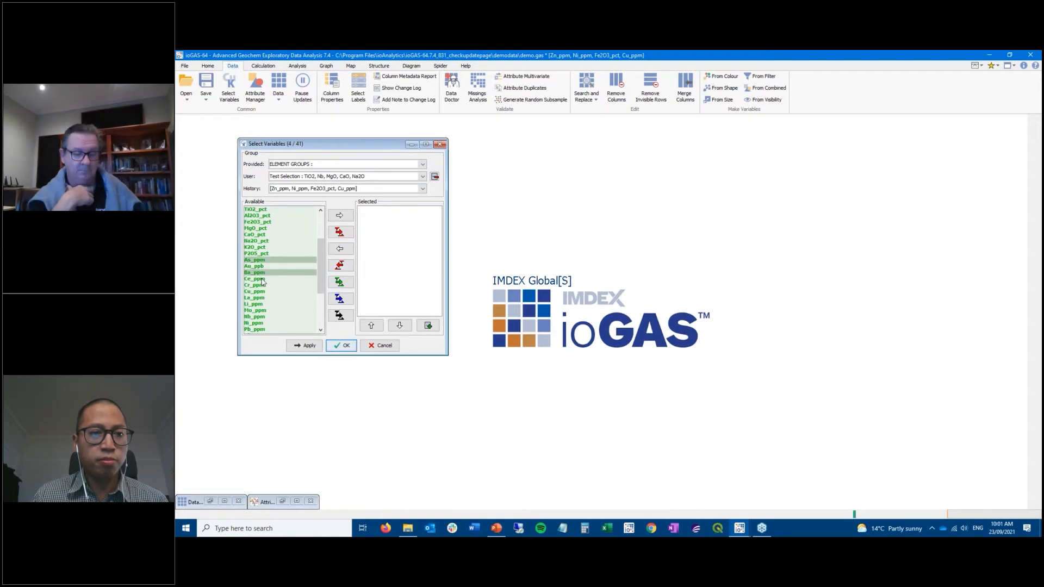
{"action": "left_click", "coordinate": [262, 292], "text": "ctrl"}
{"action": "left_click", "coordinate": [261, 304], "text": "ctrl"}
{"action": "left_click", "coordinate": [339, 215]}
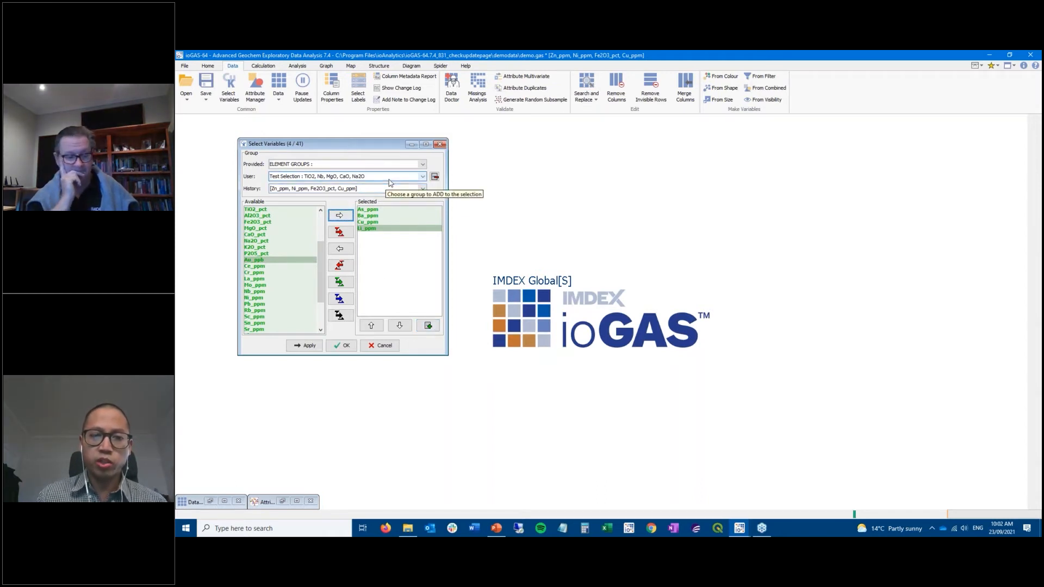
Step: Save the selected As, Ba, Cu and Li variables as a user element group named Demo Save List
{"action": "left_click", "coordinate": [428, 325]}
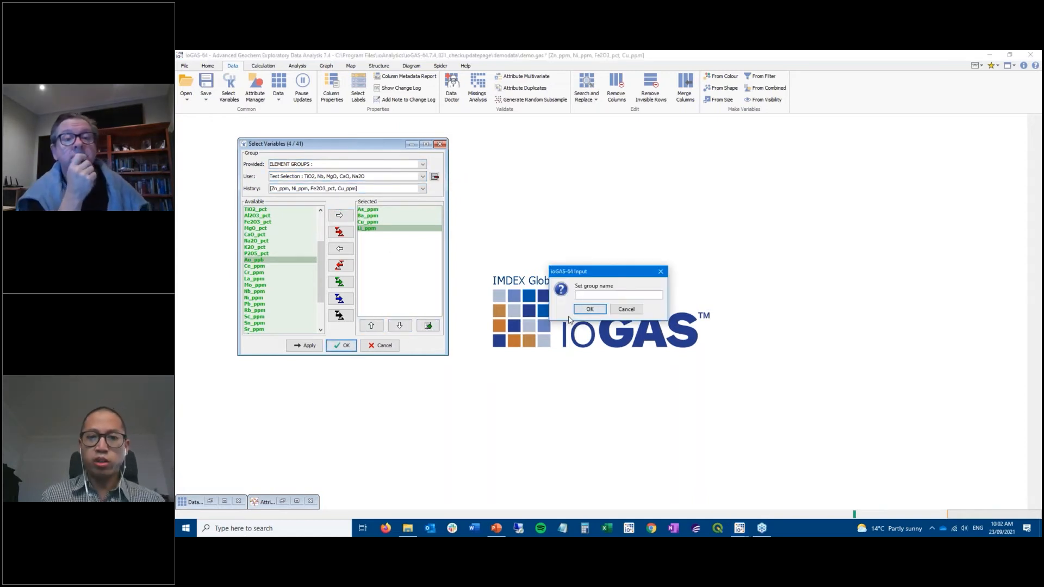
{"action": "type", "text": "Demo S"}
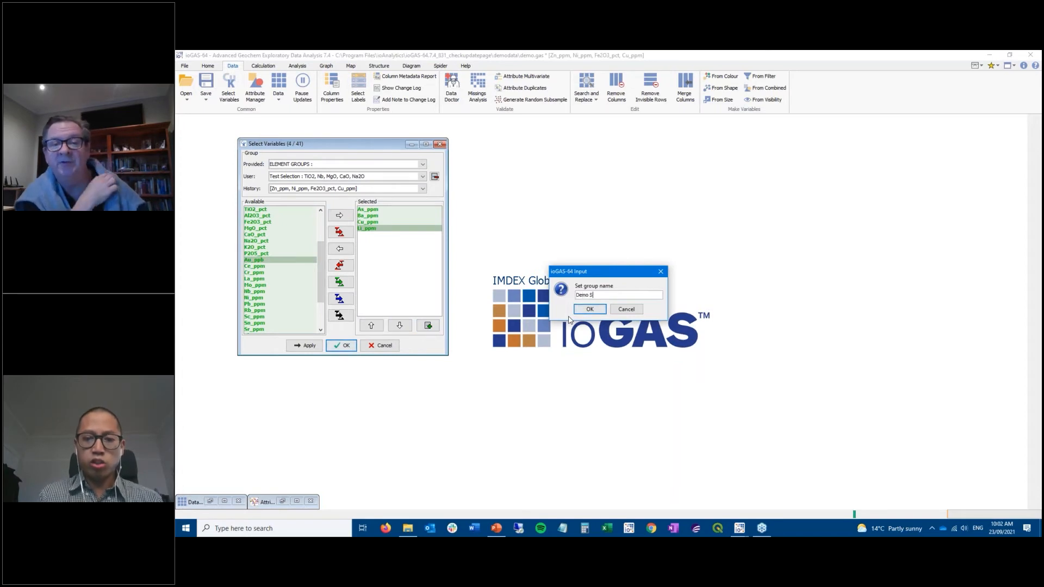
{"action": "type", "text": "ave "}
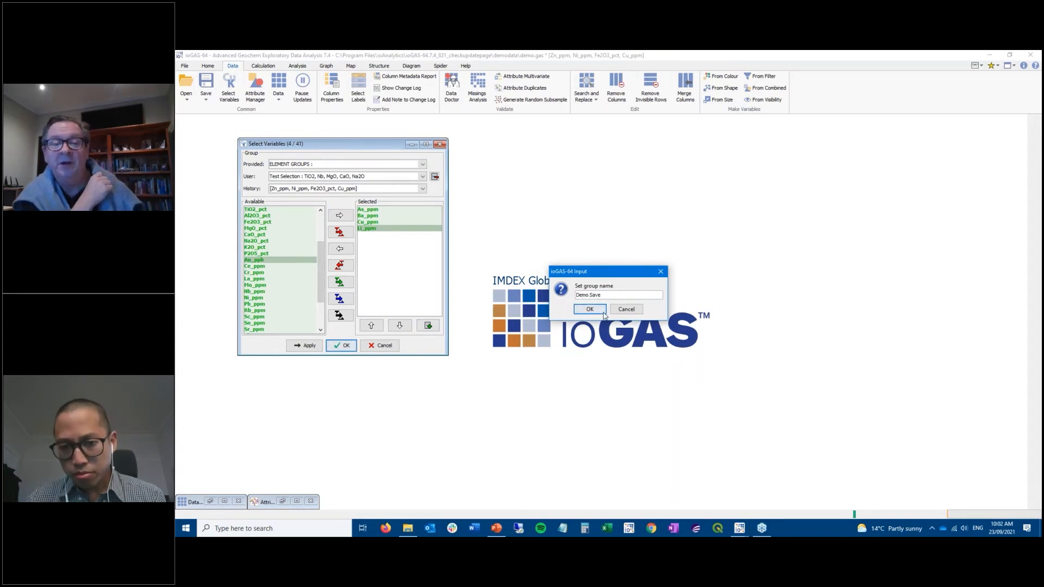
{"action": "type", "text": "List"}
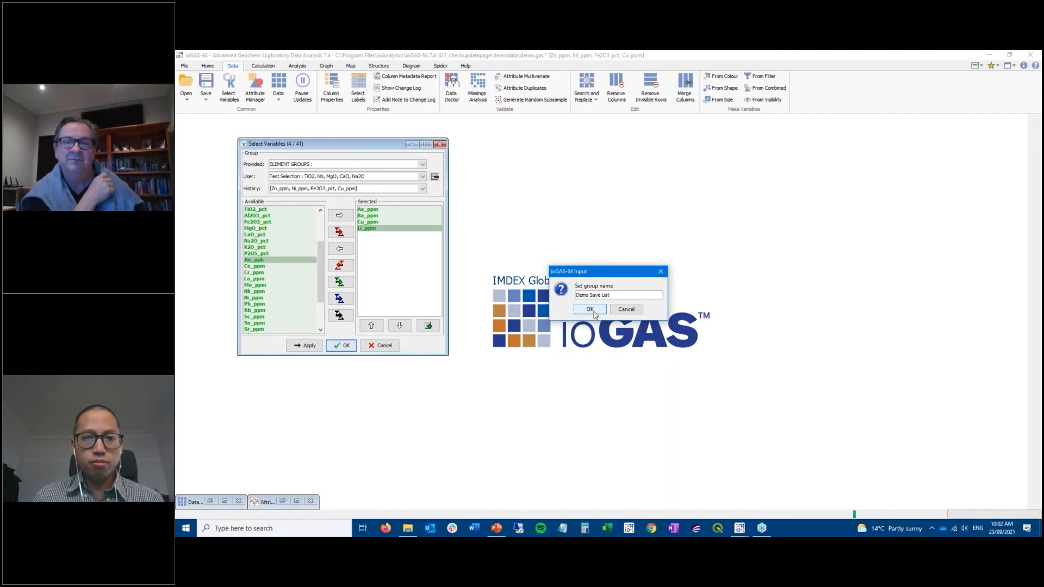
{"action": "left_click", "coordinate": [590, 309]}
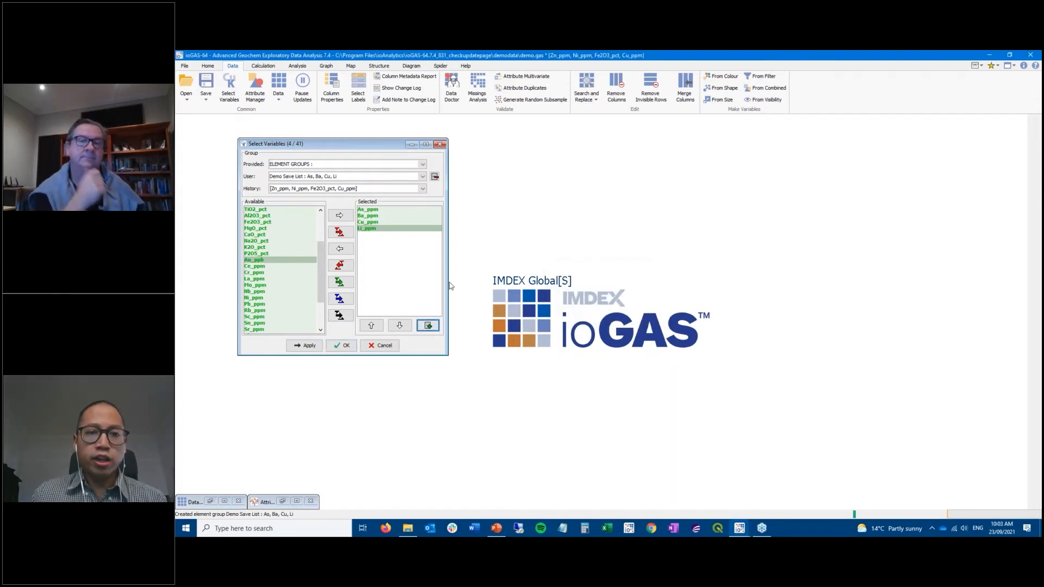
Step: Choose the user element group Test Selection, delete it, and check the remaining user groups
{"action": "left_click", "coordinate": [424, 177]}
{"action": "left_click", "coordinate": [404, 193]}
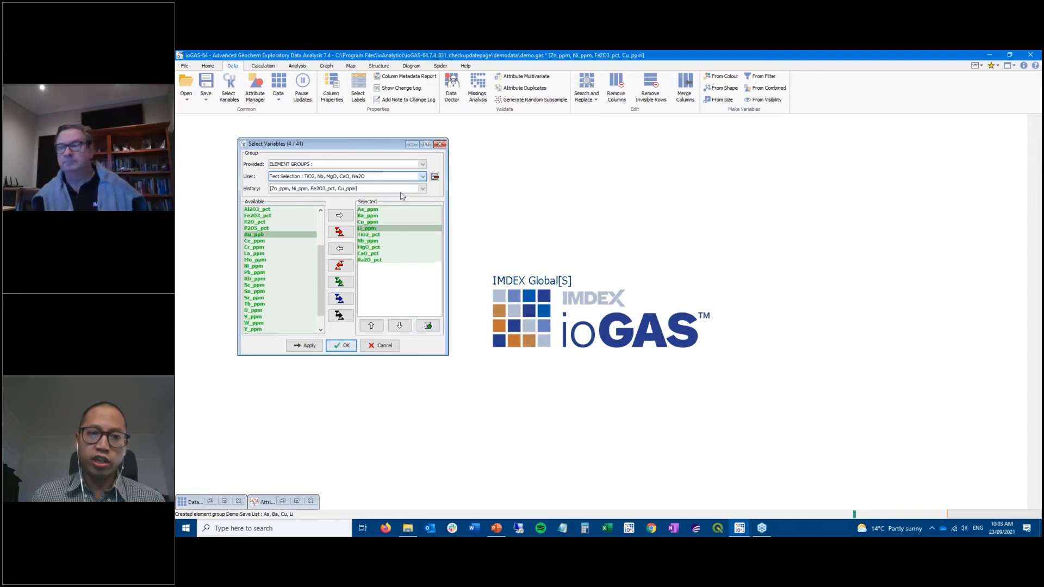
{"action": "left_click", "coordinate": [435, 176]}
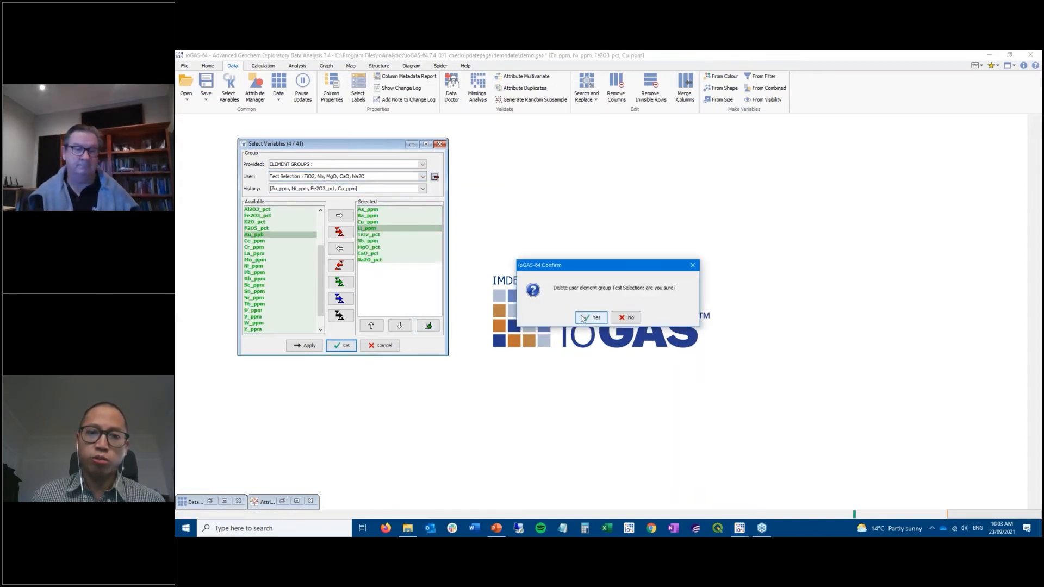
{"action": "left_click", "coordinate": [585, 318]}
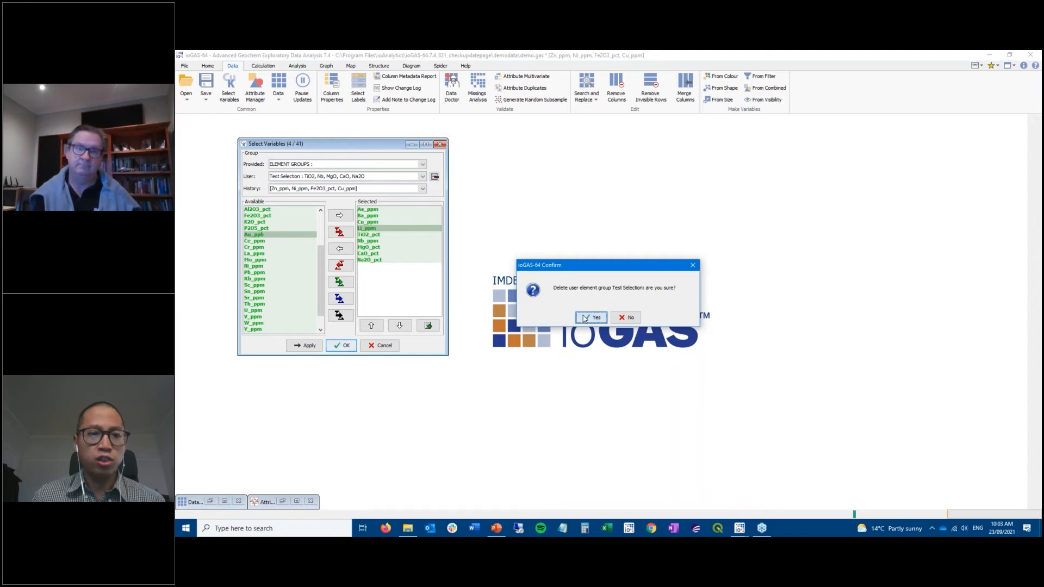
{"action": "left_click", "coordinate": [416, 178]}
{"action": "left_click", "coordinate": [415, 181]}
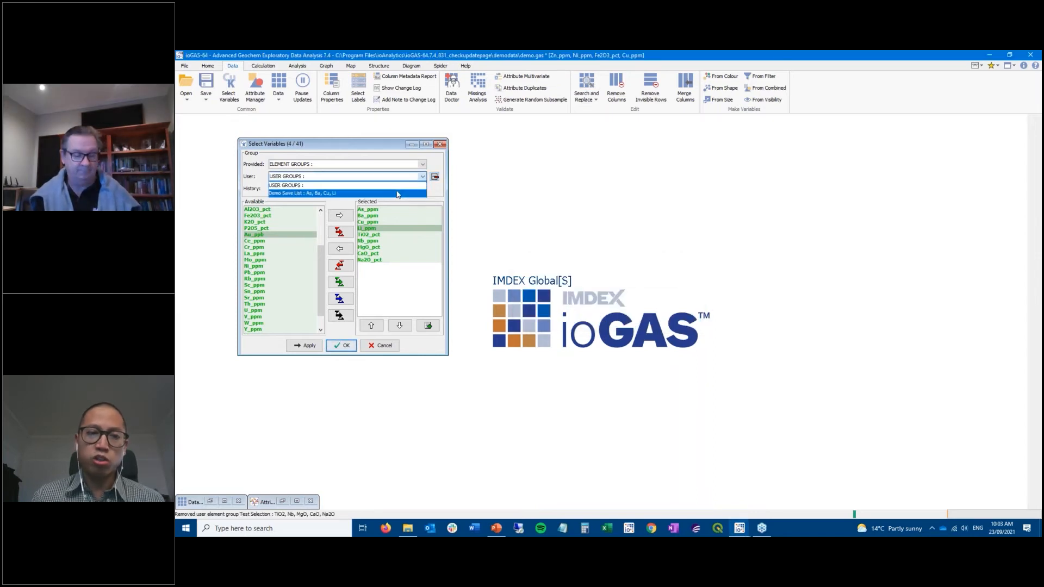
Step: Replace the selected variables with the provided Porphyry Cu-Au group, leaving out Zn_ppm and Pb_ppm
{"action": "left_click", "coordinate": [340, 265]}
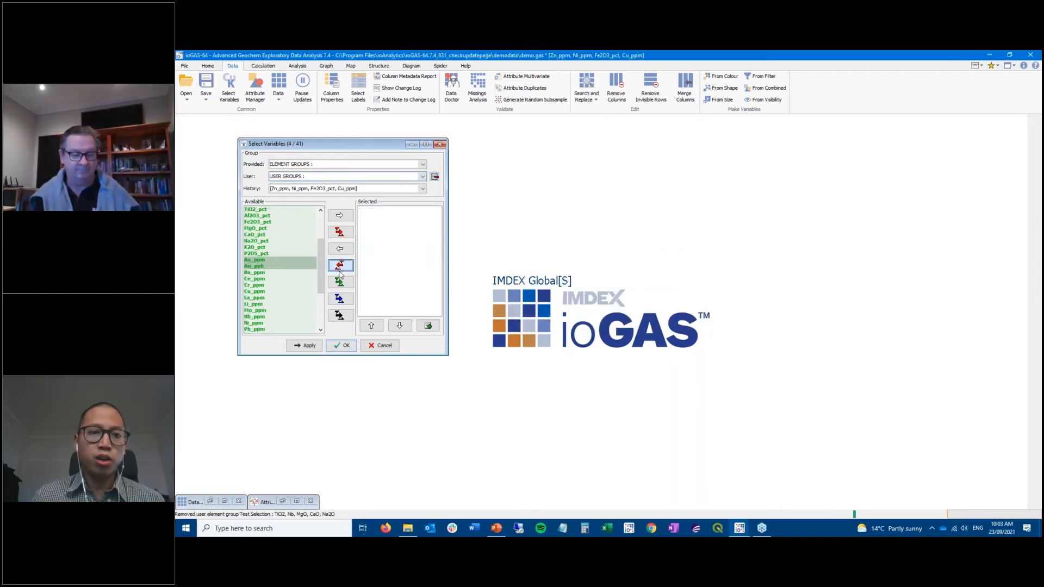
{"action": "left_click", "coordinate": [365, 165]}
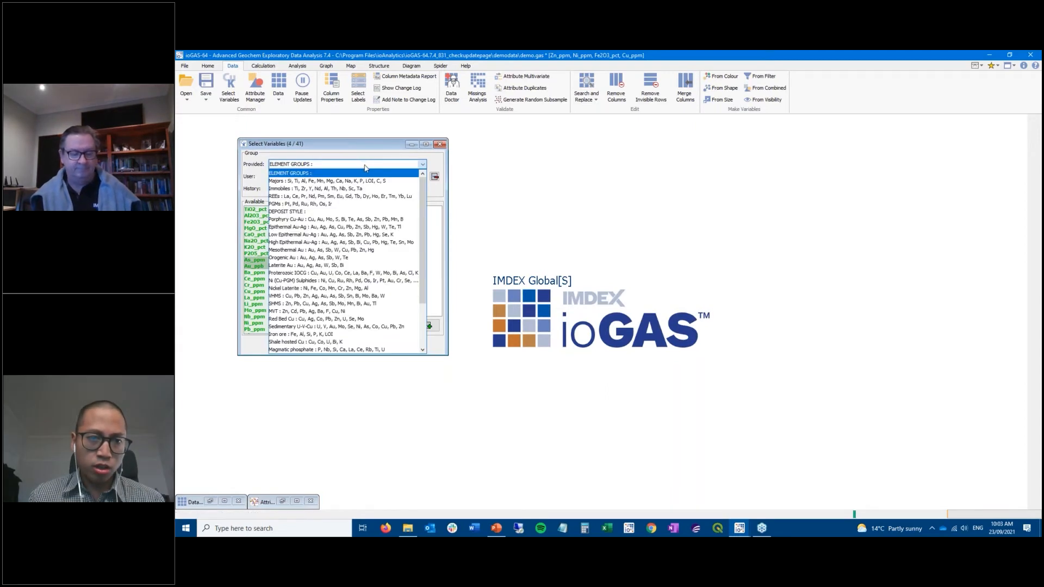
{"action": "left_click", "coordinate": [360, 221]}
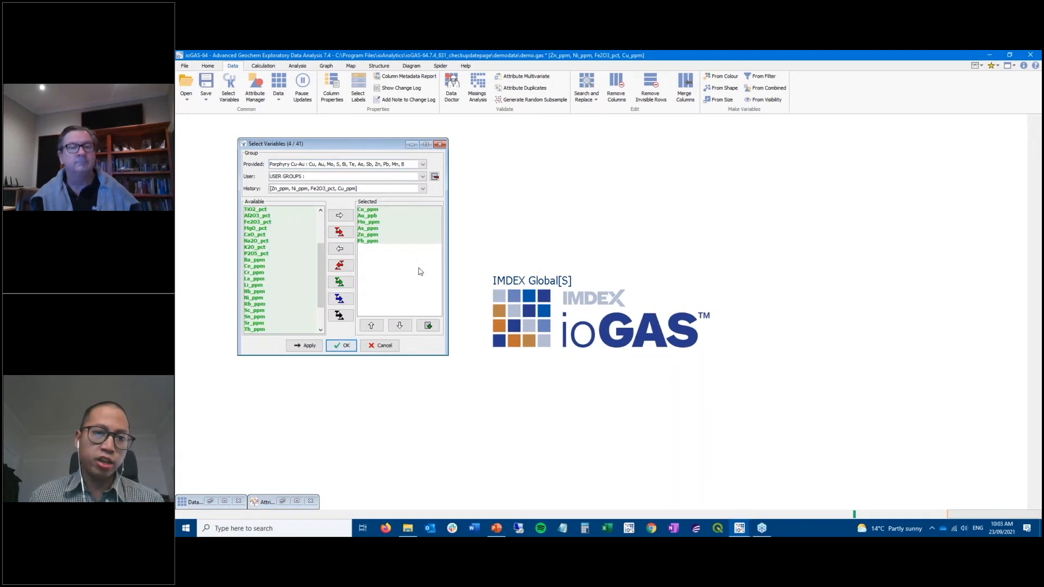
{"action": "left_click", "coordinate": [381, 236]}
{"action": "left_click", "coordinate": [382, 242], "text": "shift"}
{"action": "left_click", "coordinate": [340, 248]}
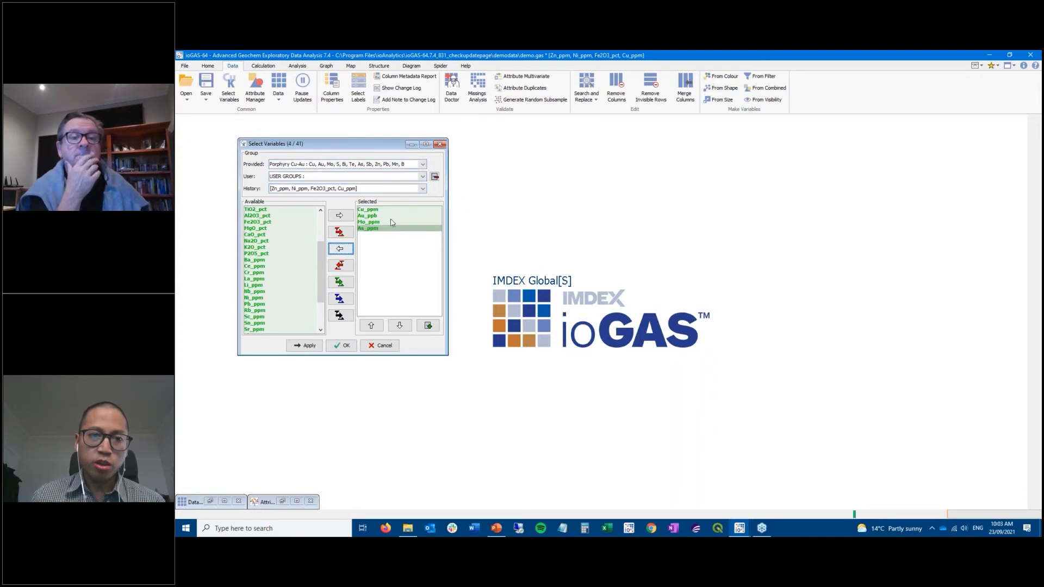
Step: Save the reduced selection as a user group named Porphyry Edited Group and confirm the variable selection
{"action": "left_click", "coordinate": [428, 325]}
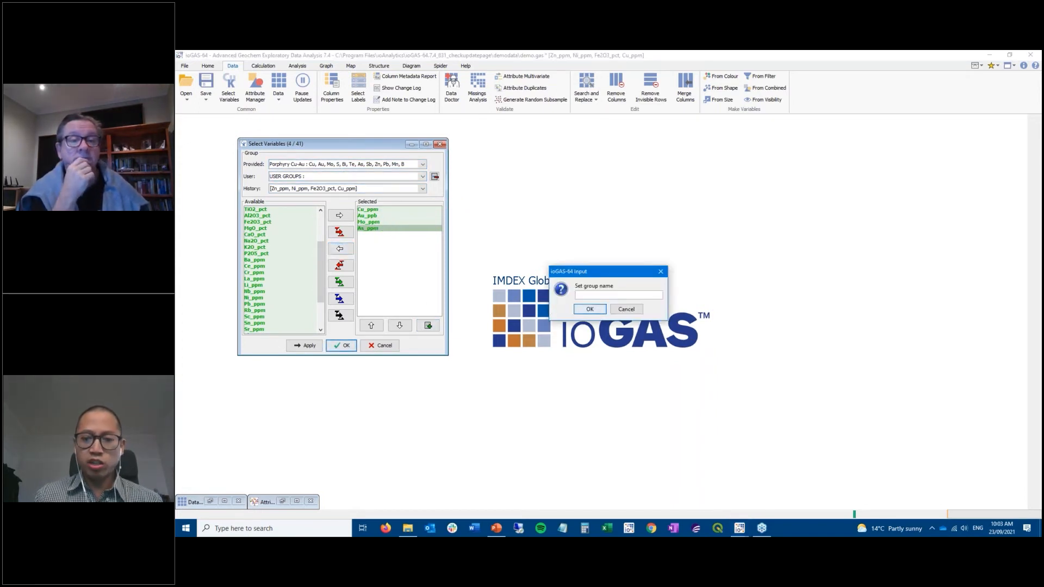
{"action": "type", "text": "Porphyry E"}
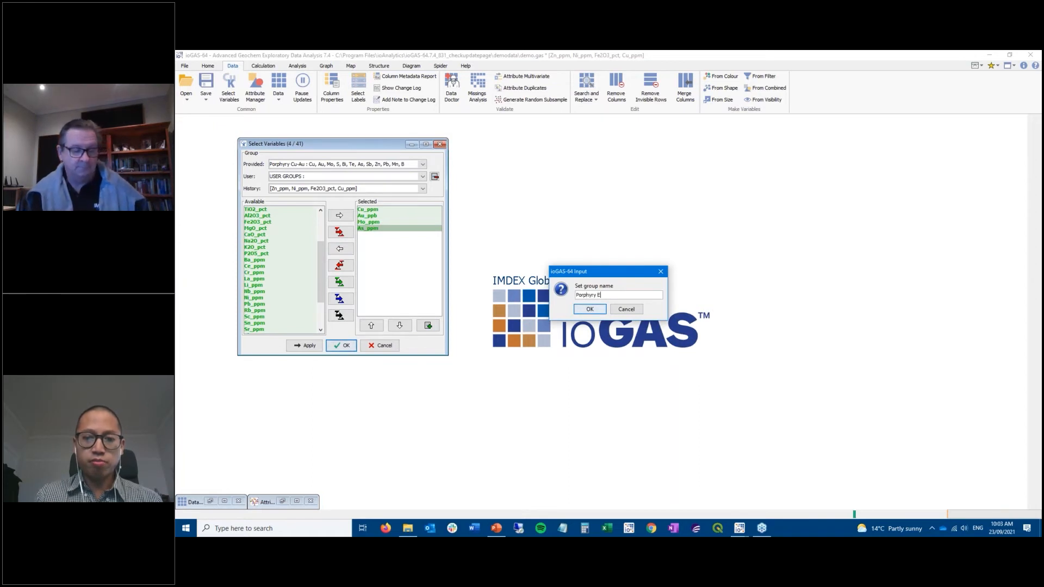
{"action": "type", "text": "dited Group"}
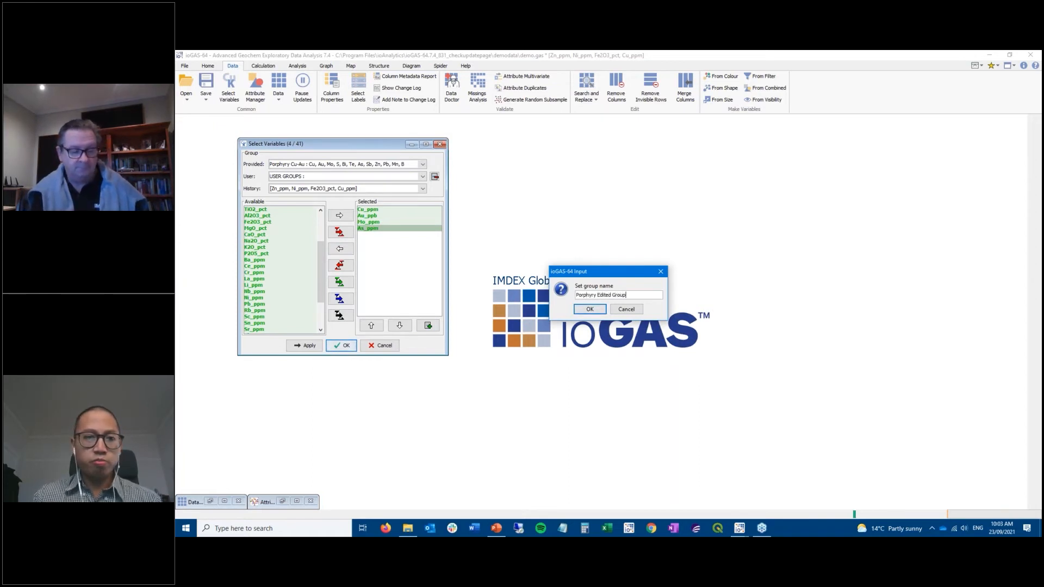
{"action": "key", "text": "Return"}
{"action": "left_click", "coordinate": [364, 179]}
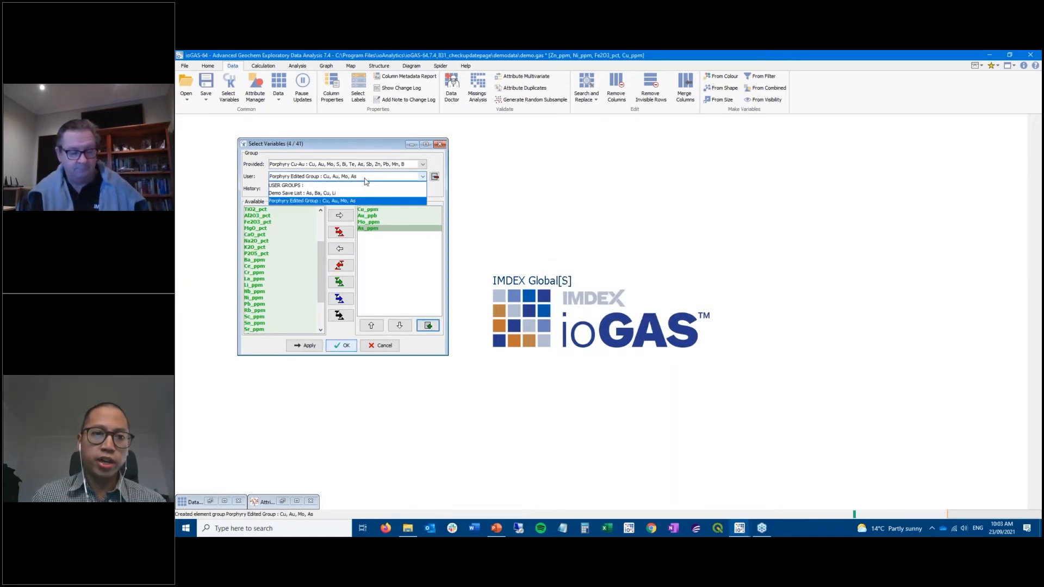
{"action": "left_click", "coordinate": [365, 181]}
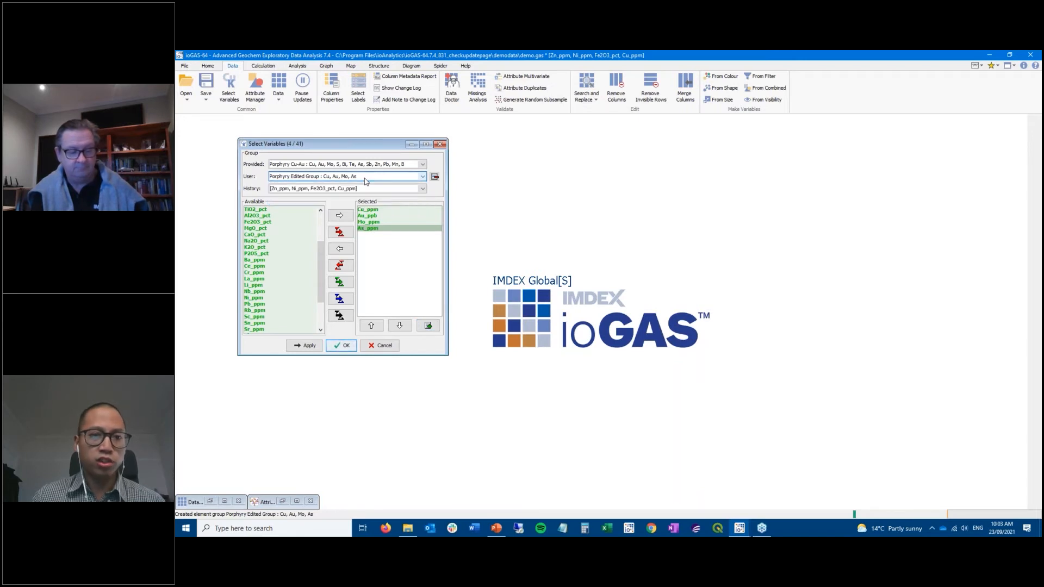
{"action": "left_click", "coordinate": [347, 348]}
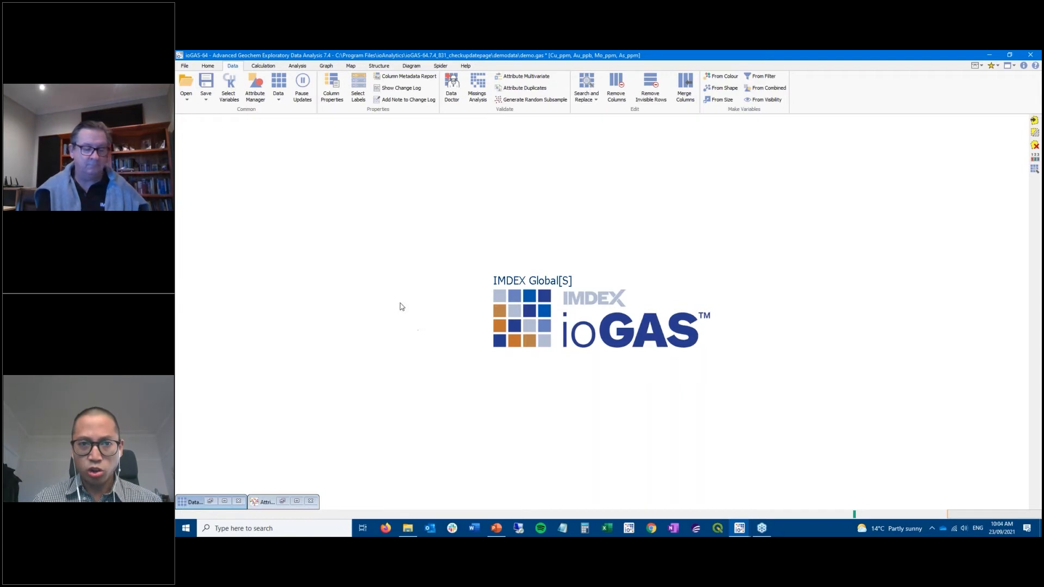
Step: Reopen the variable selection and select the variables of the provided Immobiles element group
{"action": "left_click", "coordinate": [296, 66]}
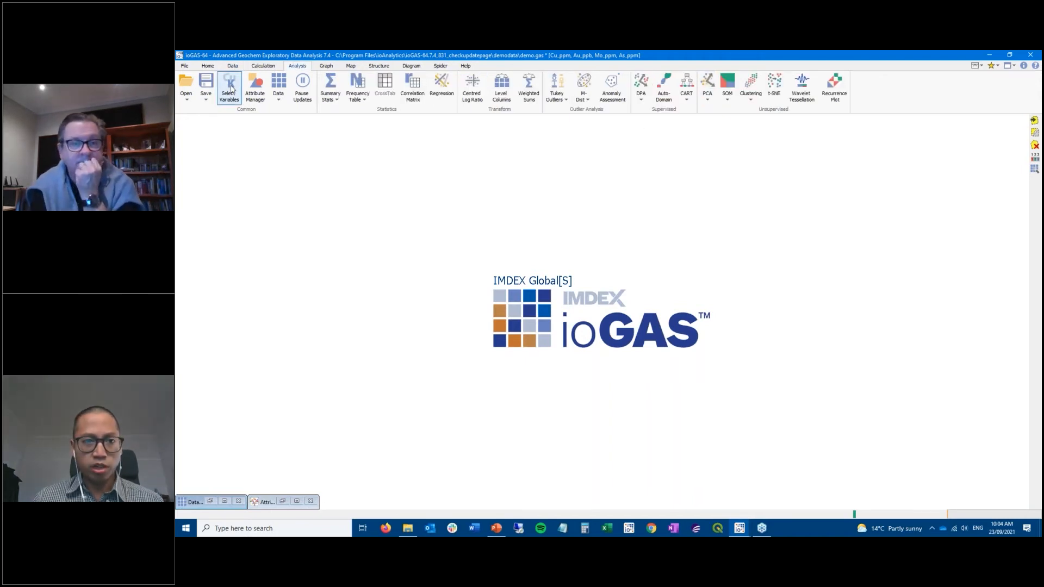
{"action": "left_click", "coordinate": [231, 88]}
{"action": "left_click", "coordinate": [287, 142]}
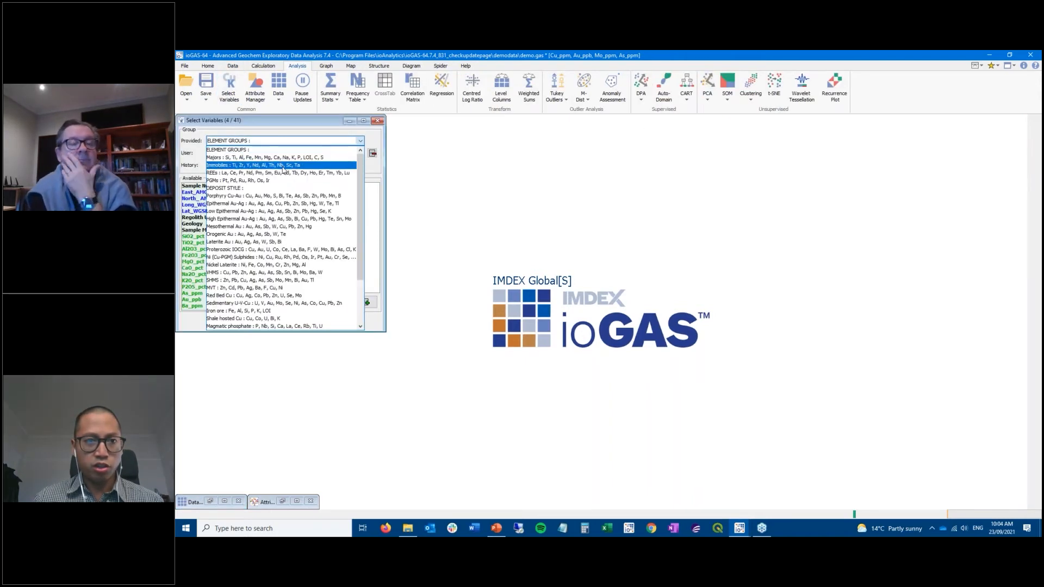
{"action": "left_click", "coordinate": [285, 166]}
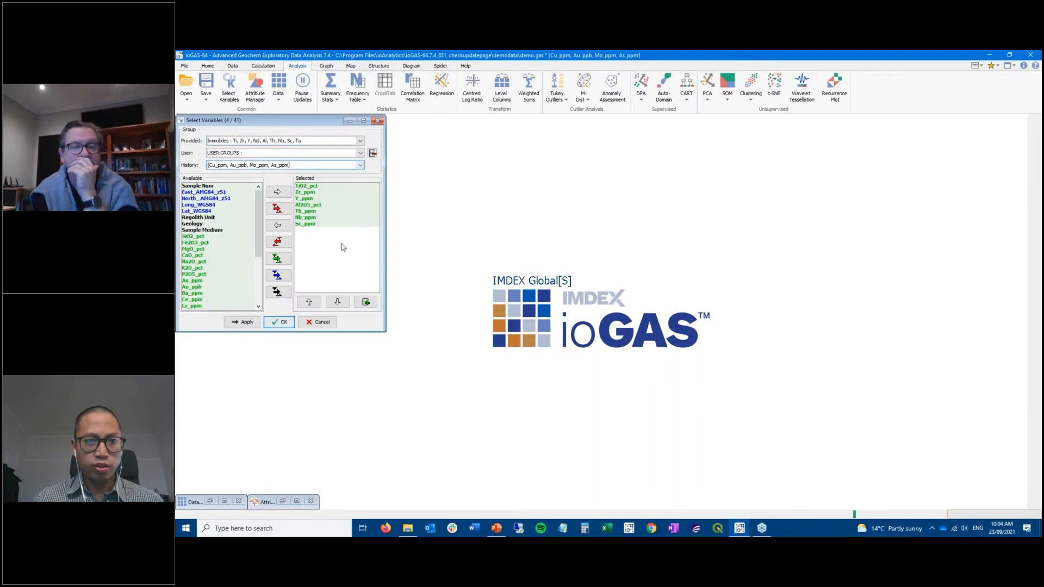
{"action": "left_click", "coordinate": [280, 324]}
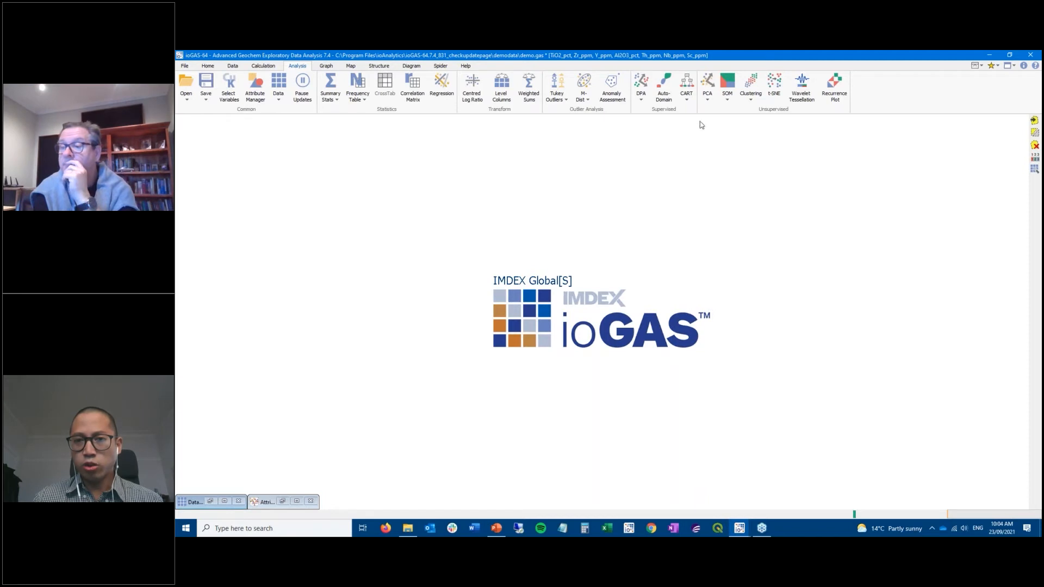
Step: Check the choices for the number of principal components in the classical PCA settings, and cancel the analysis
{"action": "left_click", "coordinate": [708, 90]}
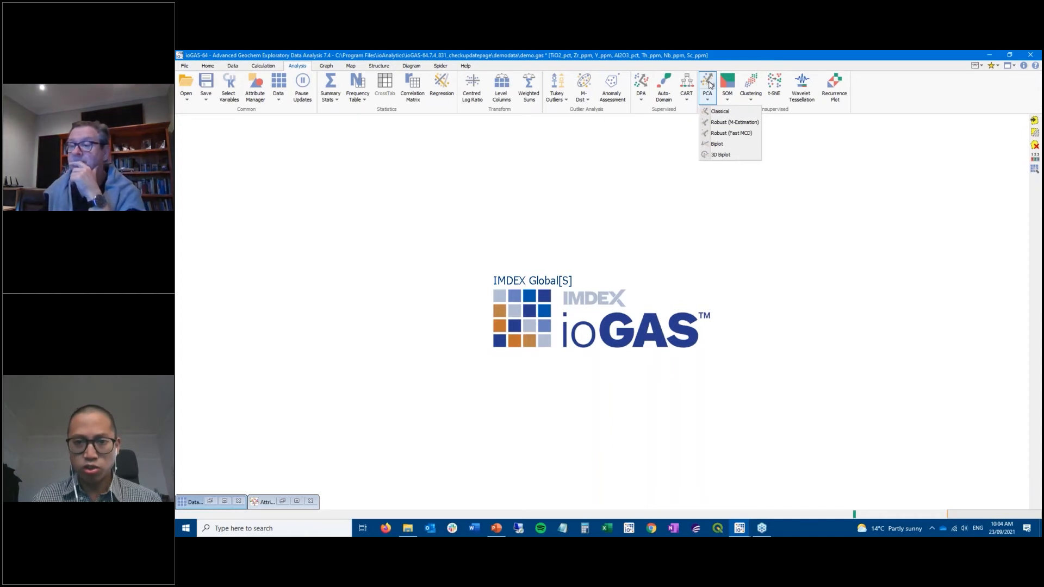
{"action": "left_click", "coordinate": [720, 111]}
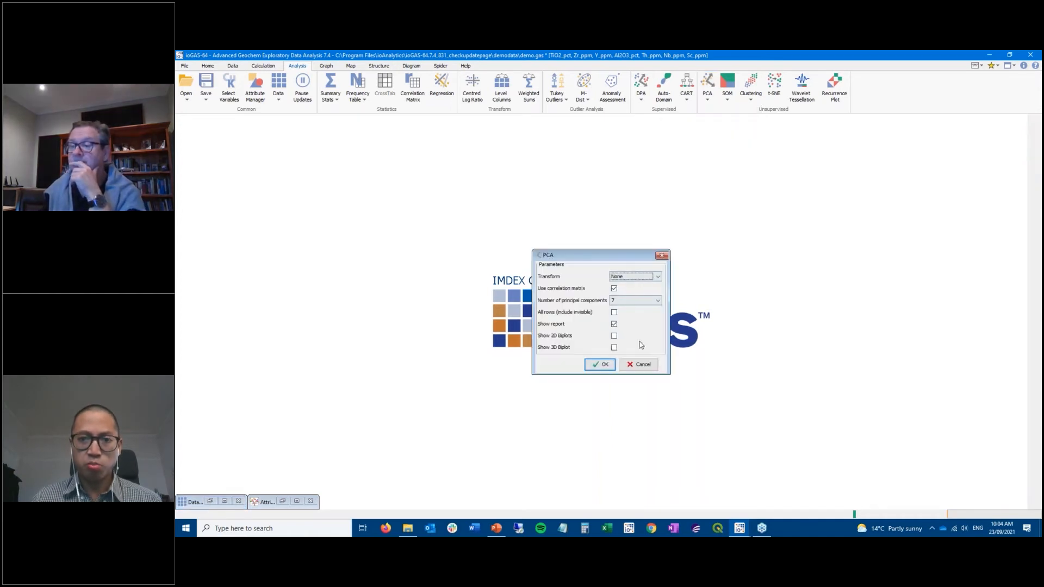
{"action": "left_click", "coordinate": [652, 302]}
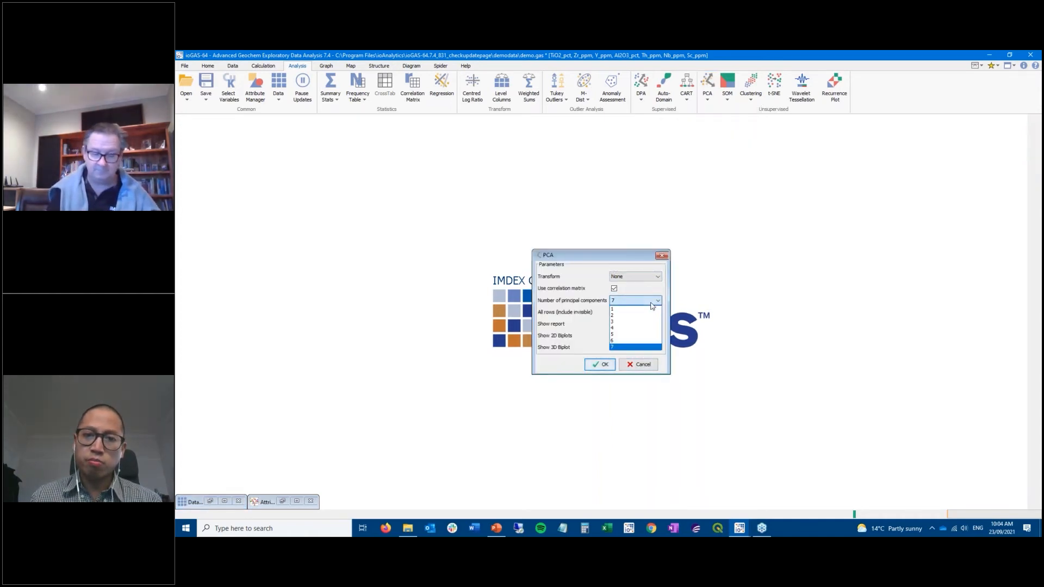
{"action": "left_click", "coordinate": [651, 305]}
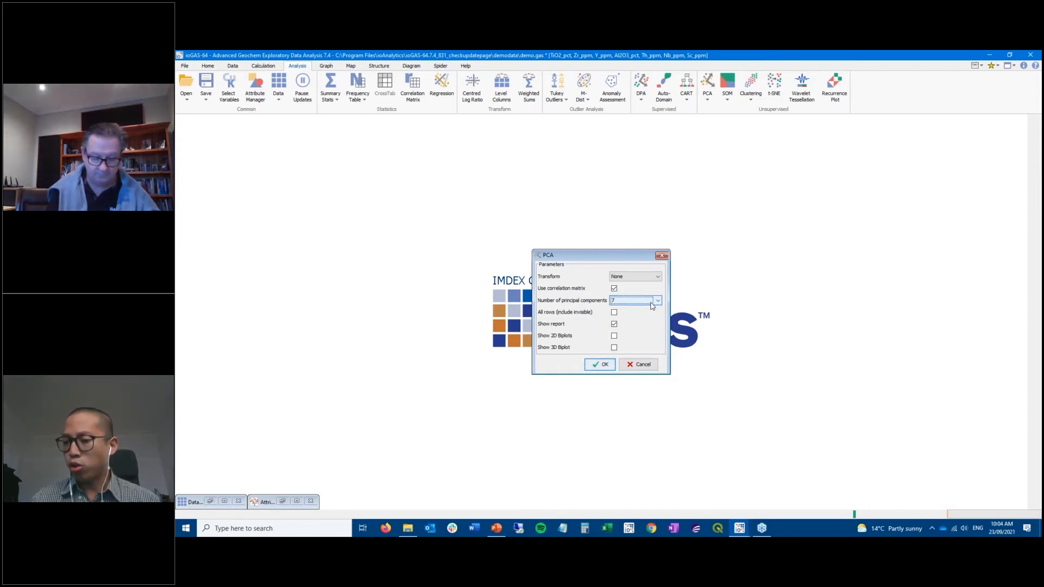
{"action": "left_click", "coordinate": [651, 370]}
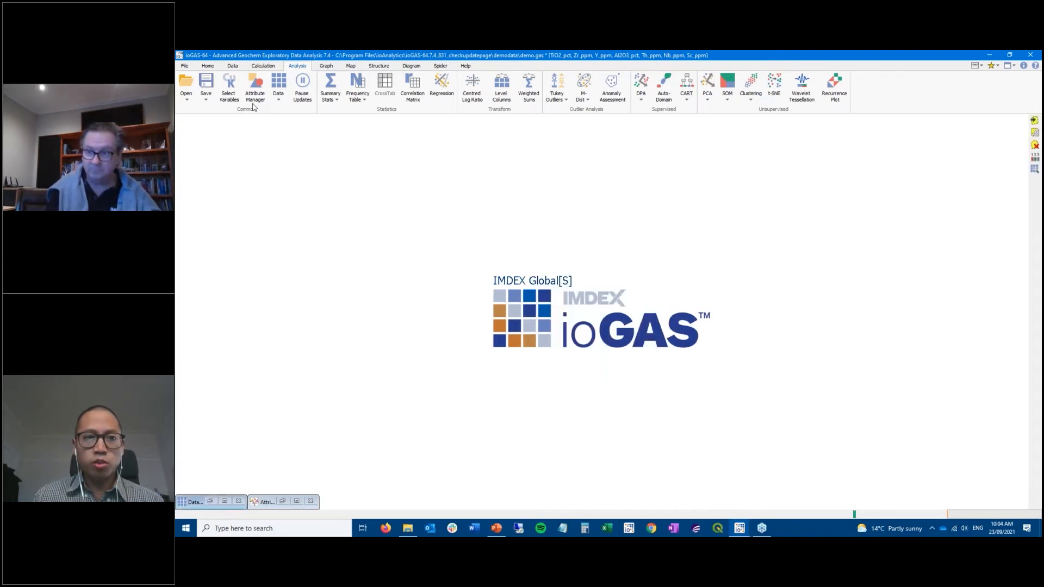
Step: Select all the oxide and element concentration variables, from SiO2_pct to Zr_ppm, for the analysis
{"action": "left_click", "coordinate": [229, 87]}
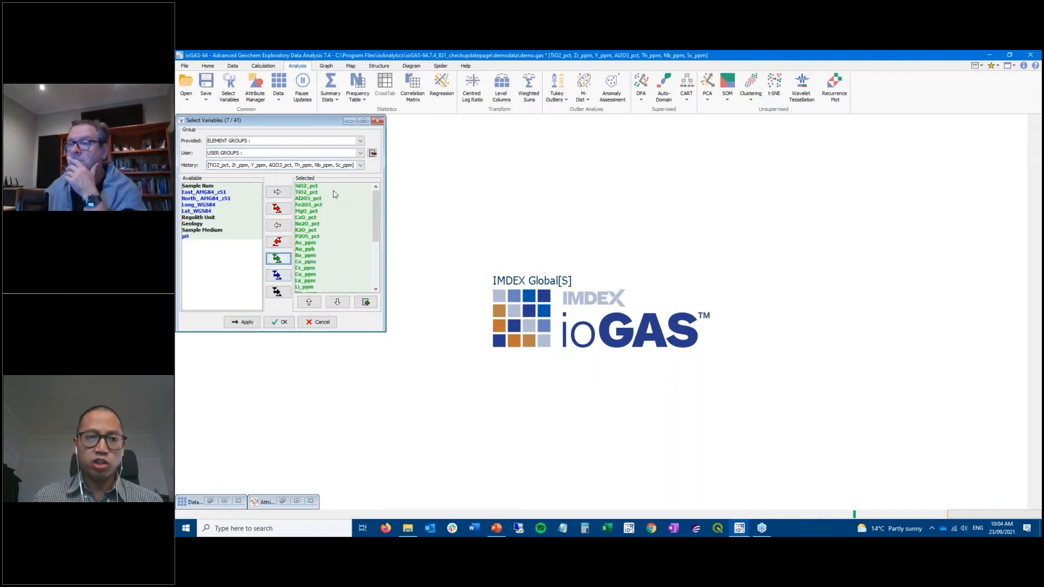
{"action": "left_click", "coordinate": [278, 321]}
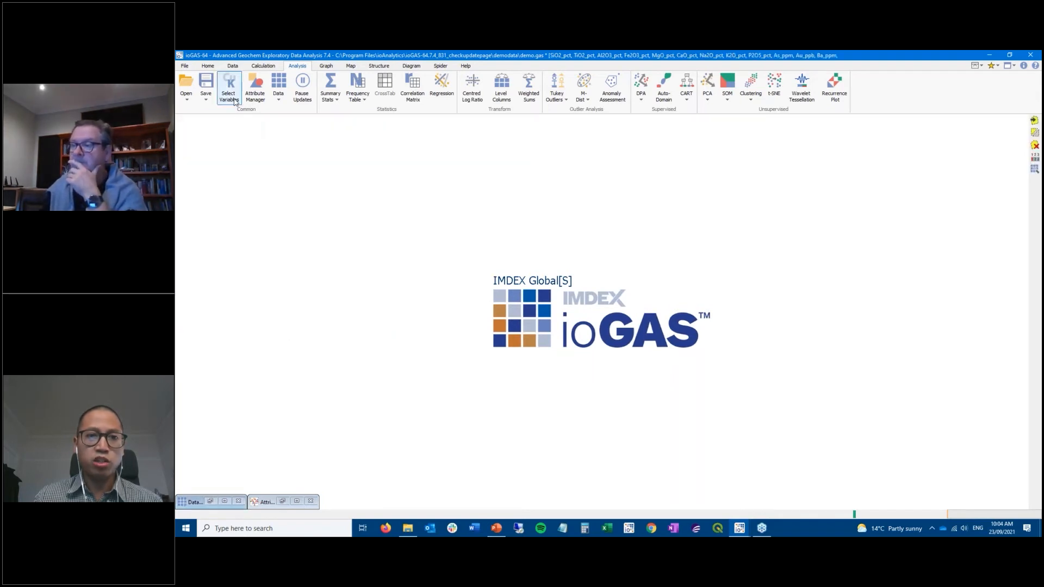
{"action": "left_click", "coordinate": [235, 103]}
{"action": "left_click", "coordinate": [318, 322]}
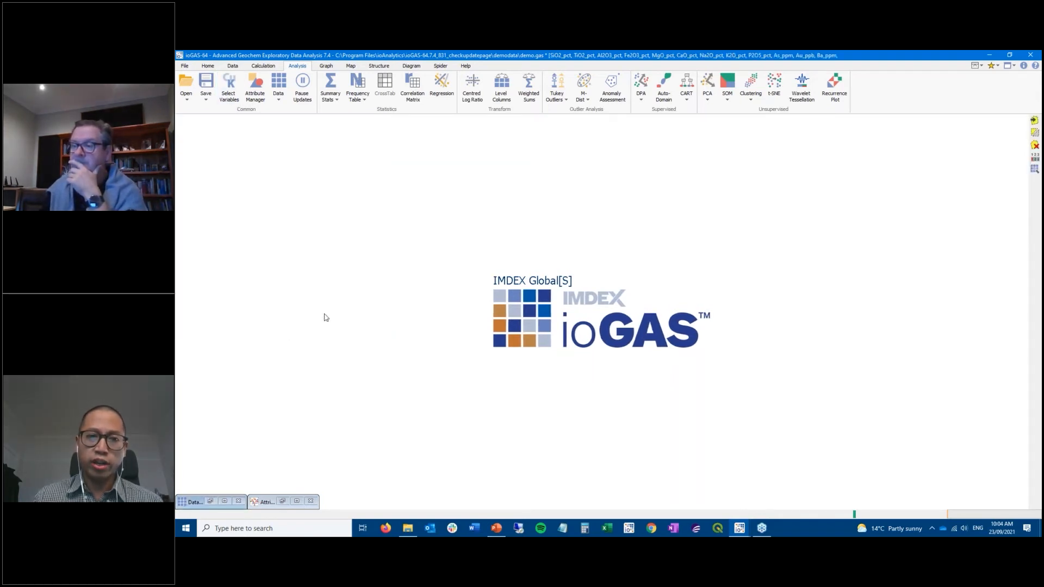
Step: Run a classical PCA with the Log 10 transform and 12 principal components, and inspect the PC1 to PC12 expressions
{"action": "left_click", "coordinate": [707, 85]}
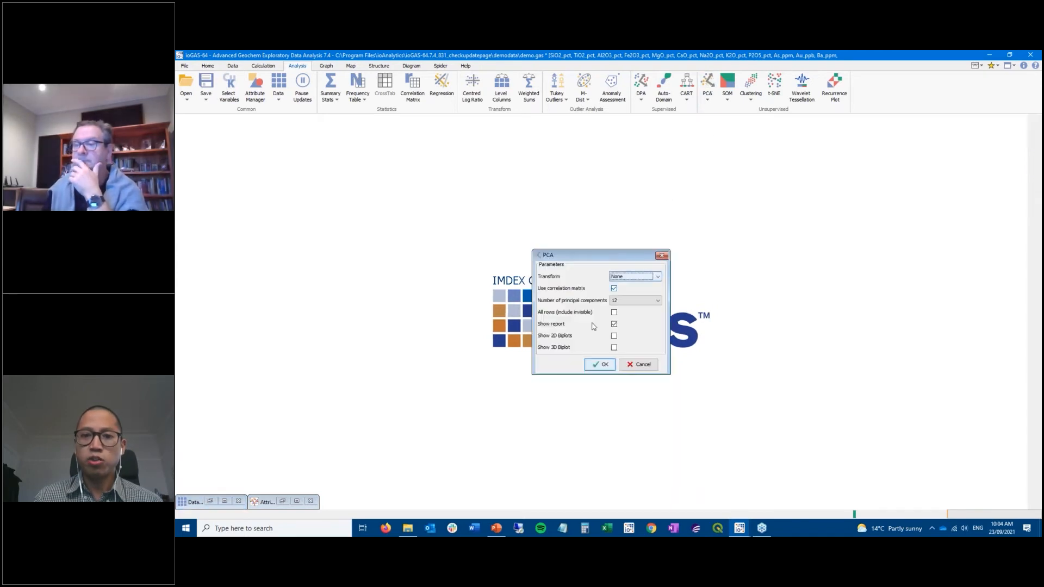
{"action": "left_click", "coordinate": [635, 278]}
{"action": "left_click", "coordinate": [632, 292]}
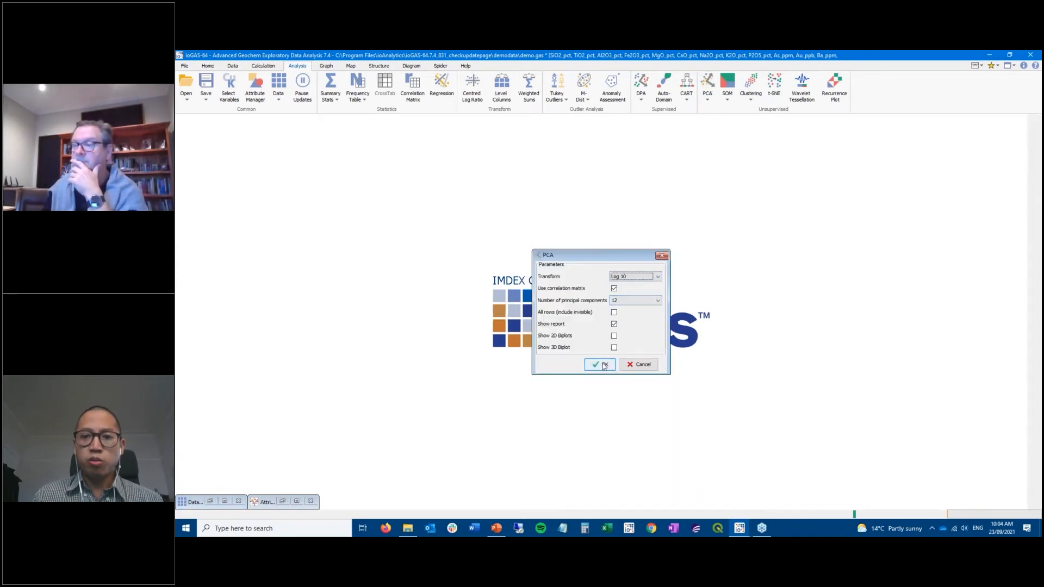
{"action": "left_click", "coordinate": [605, 365]}
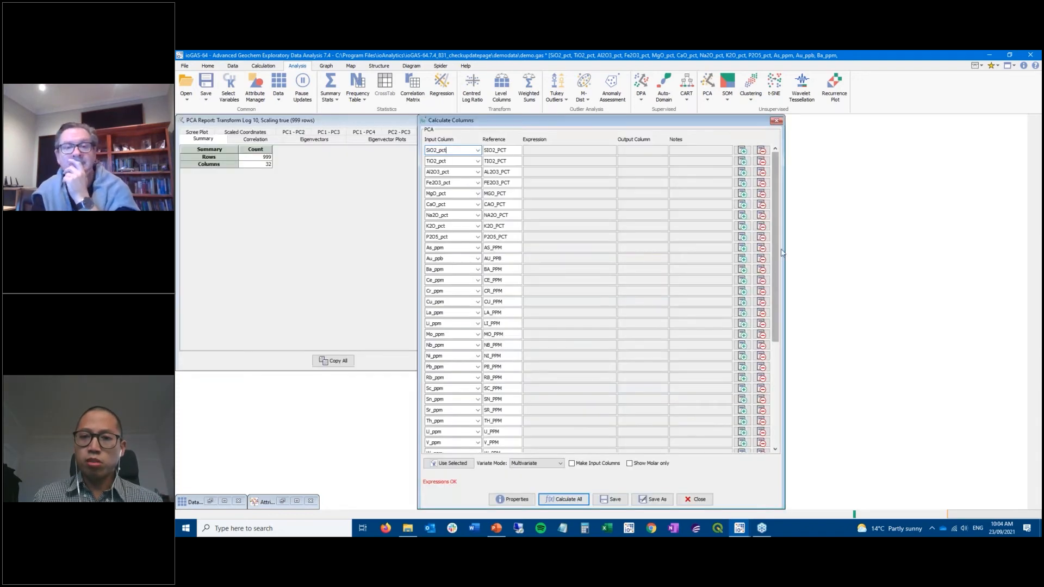
{"action": "left_click_drag", "start_coordinate": [775, 220], "coordinate": [778, 348]}
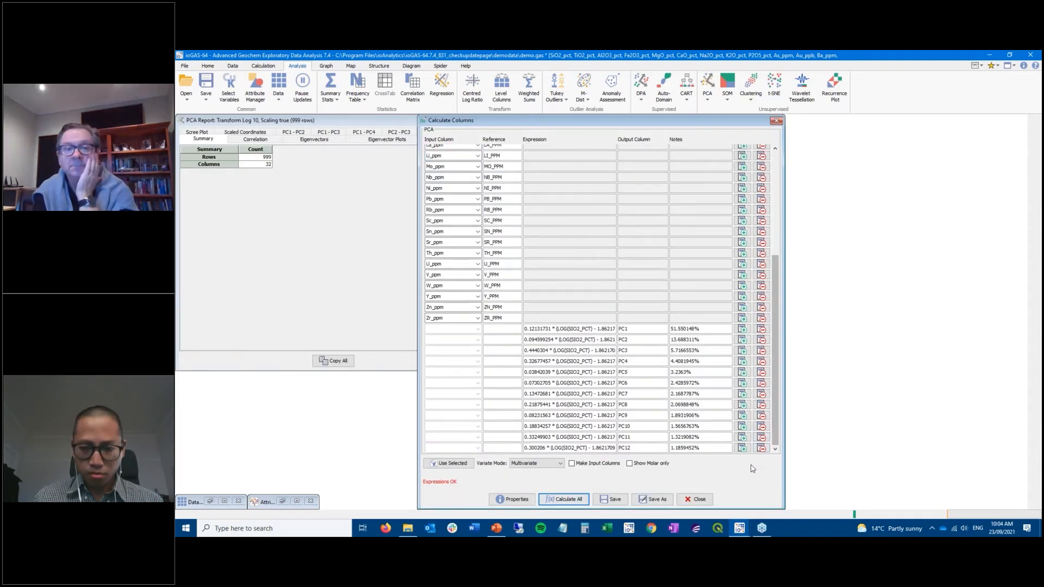
Step: Close the calculated columns for the 12-component PCA without calculating them, and close the PCA report
{"action": "left_click", "coordinate": [696, 499]}
{"action": "left_click", "coordinate": [613, 315]}
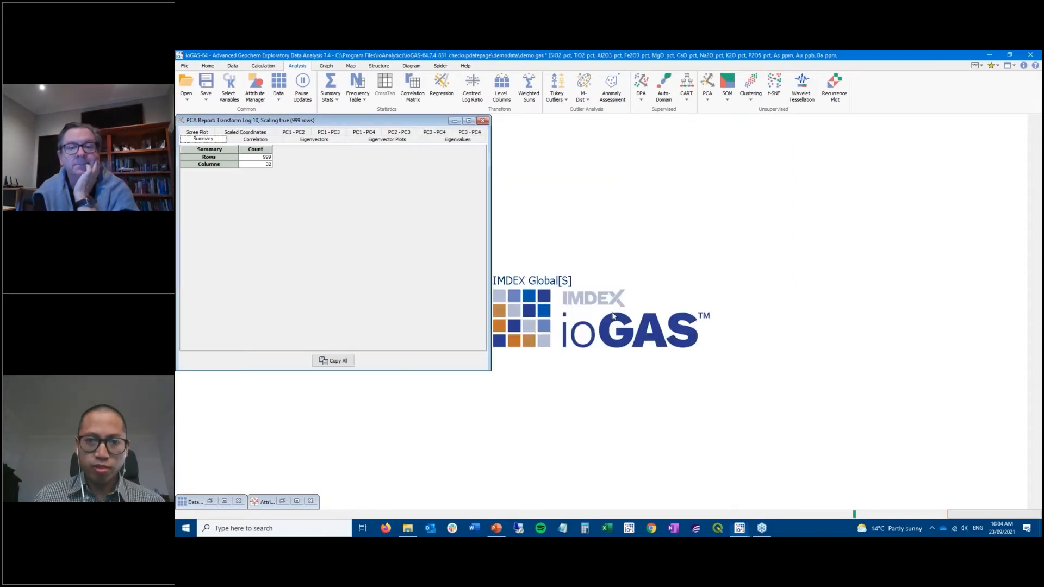
{"action": "left_click", "coordinate": [483, 120]}
Step: Start a new classical PCA on the selected variables and choose the Log 10 transform
{"action": "left_click", "coordinate": [706, 86]}
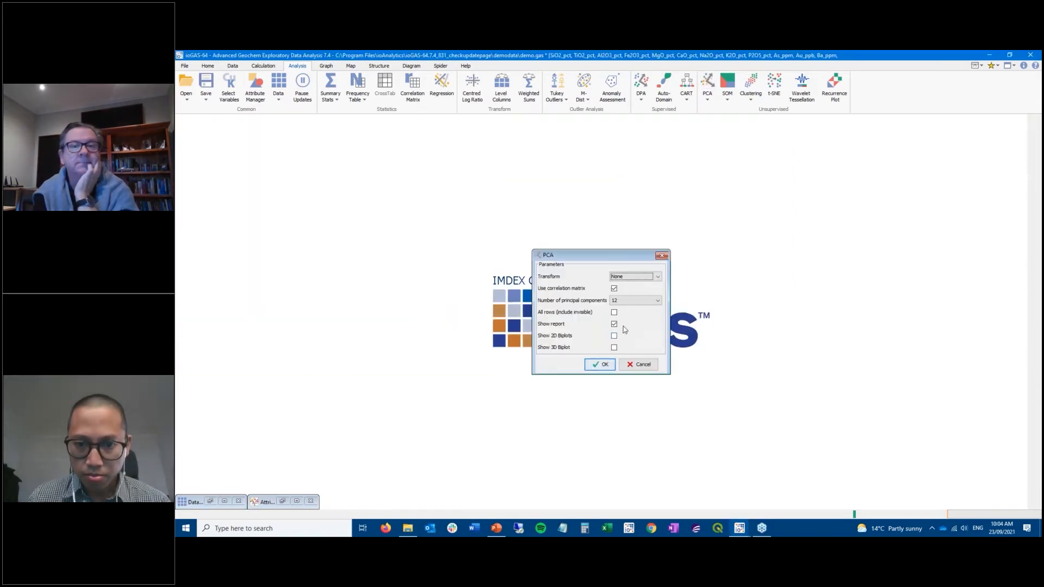
{"action": "left_click", "coordinate": [630, 300]}
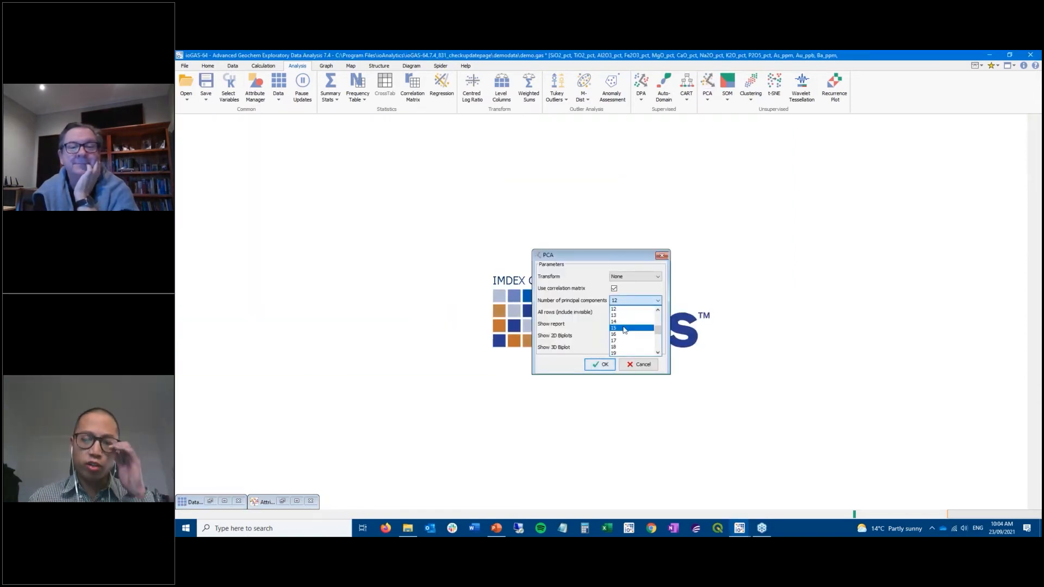
{"action": "left_click", "coordinate": [640, 277]}
{"action": "left_click", "coordinate": [631, 289]}
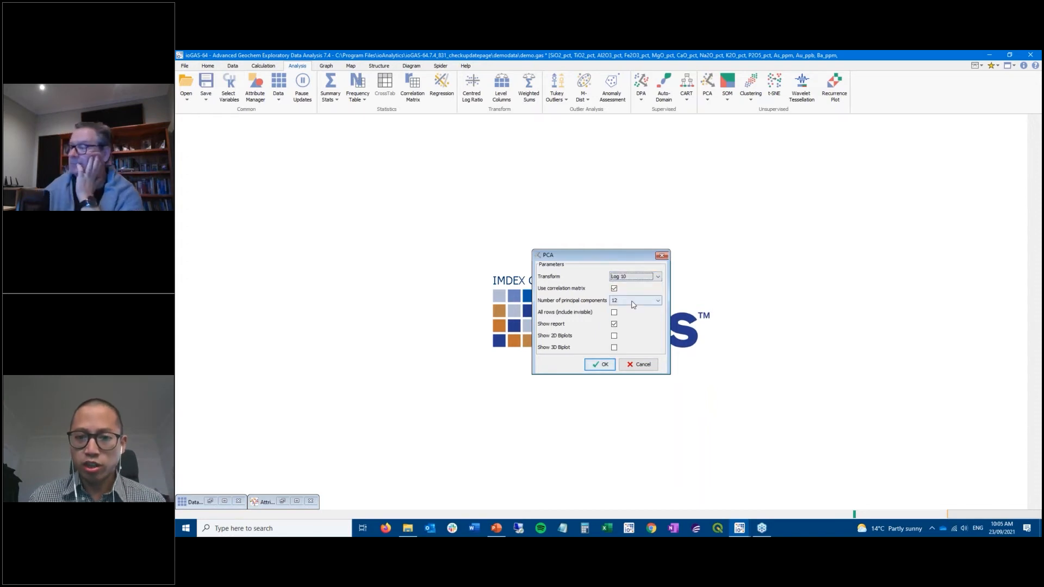
Step: Set the number of principal components to the highest available choice, 32
{"action": "left_click", "coordinate": [635, 301]}
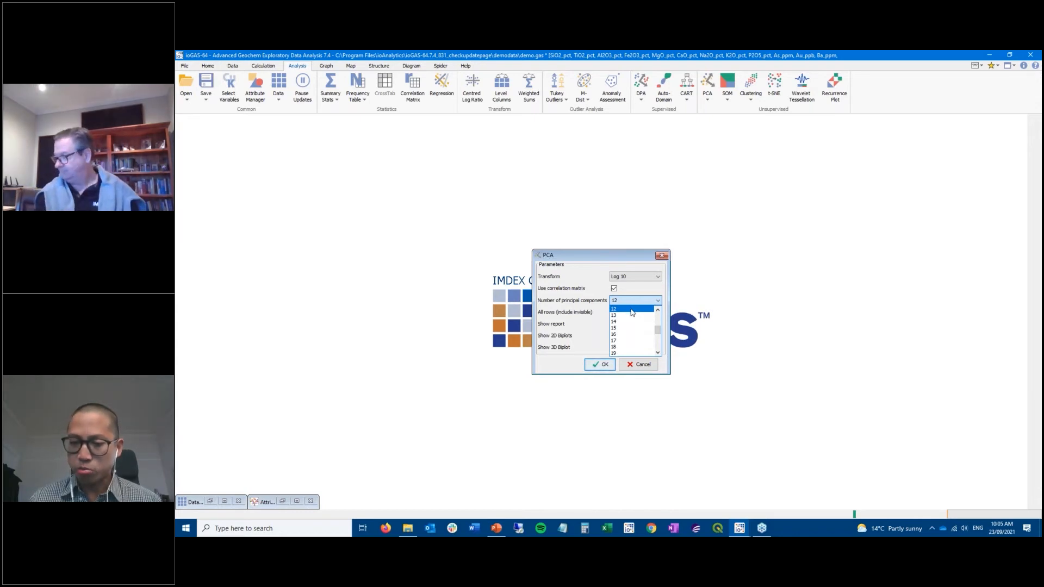
{"action": "scroll", "coordinate": [631, 312], "scroll_direction": "down", "scroll_amount": 3}
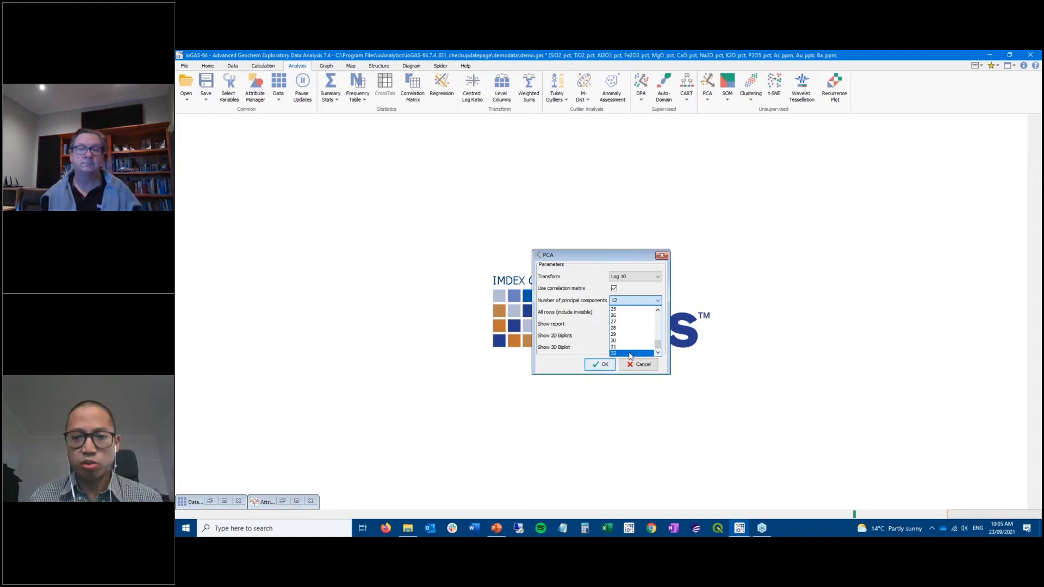
{"action": "left_click", "coordinate": [630, 354]}
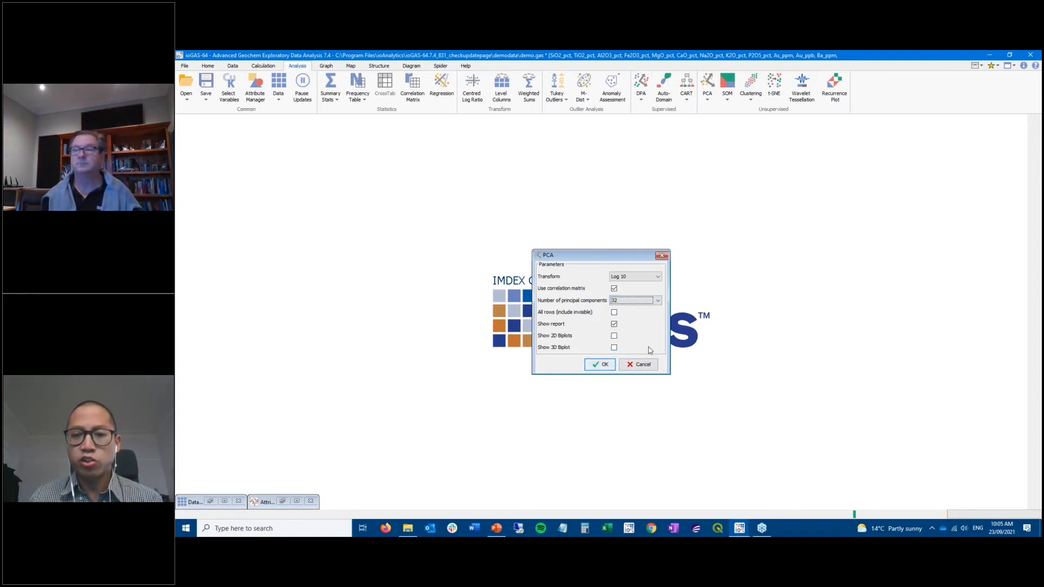
Step: Run the PCA with 7 principal components and both the 2D and 3D biplots enabled
{"action": "left_click", "coordinate": [638, 300]}
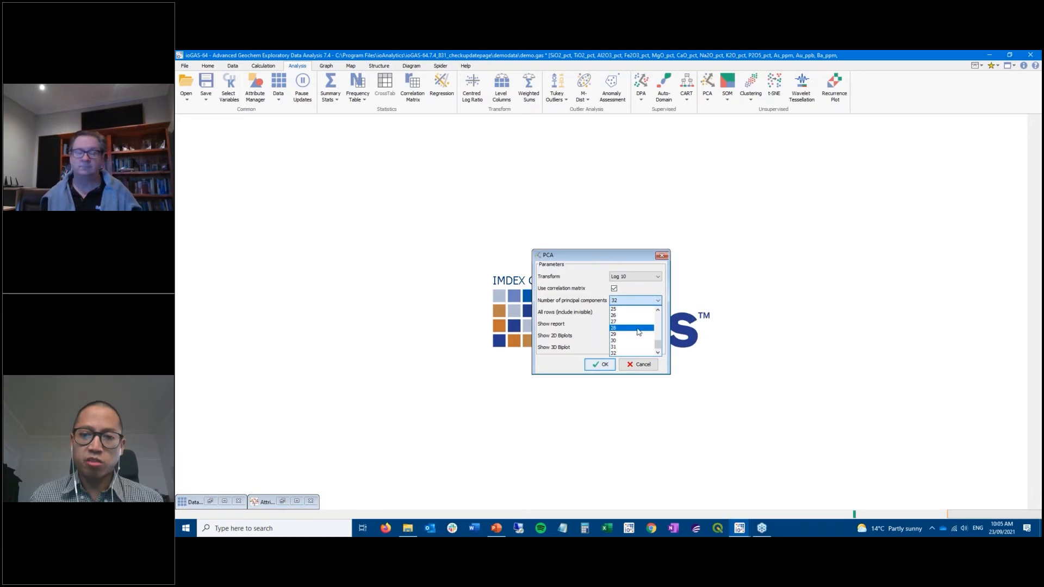
{"action": "scroll", "coordinate": [632, 331], "scroll_direction": "up", "scroll_amount": 5}
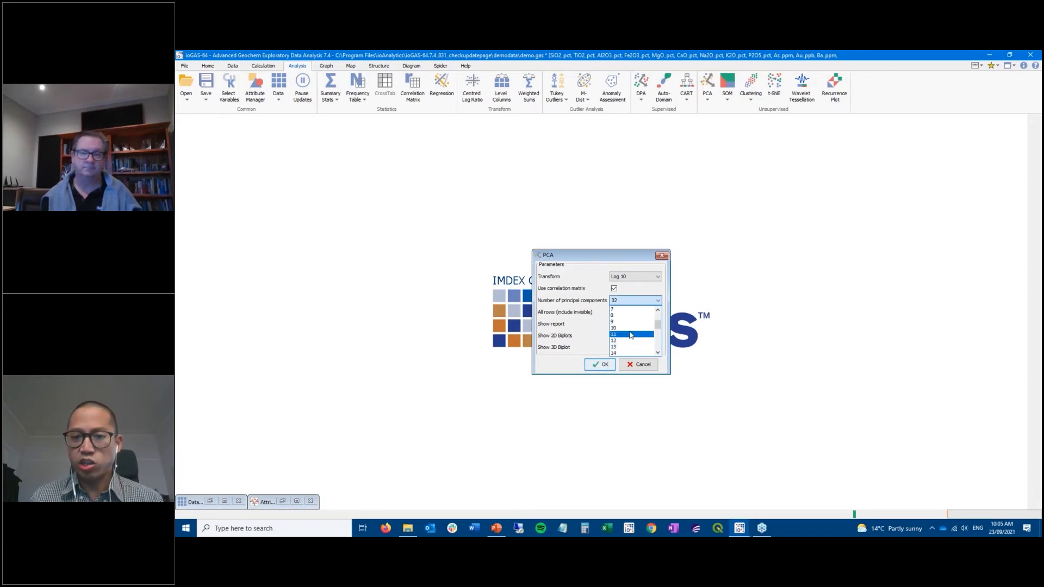
{"action": "left_click", "coordinate": [626, 309]}
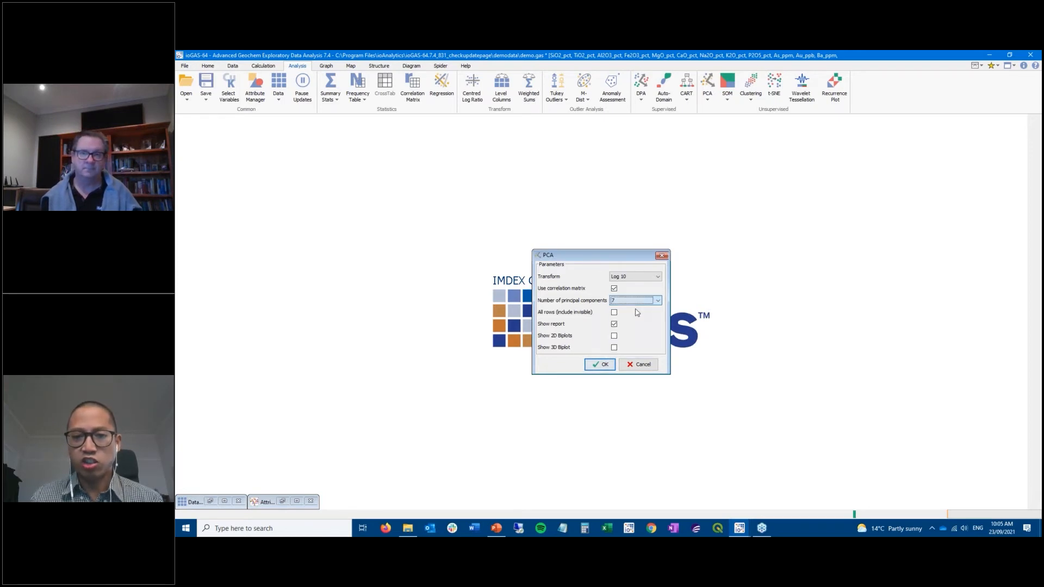
{"action": "left_click", "coordinate": [613, 336]}
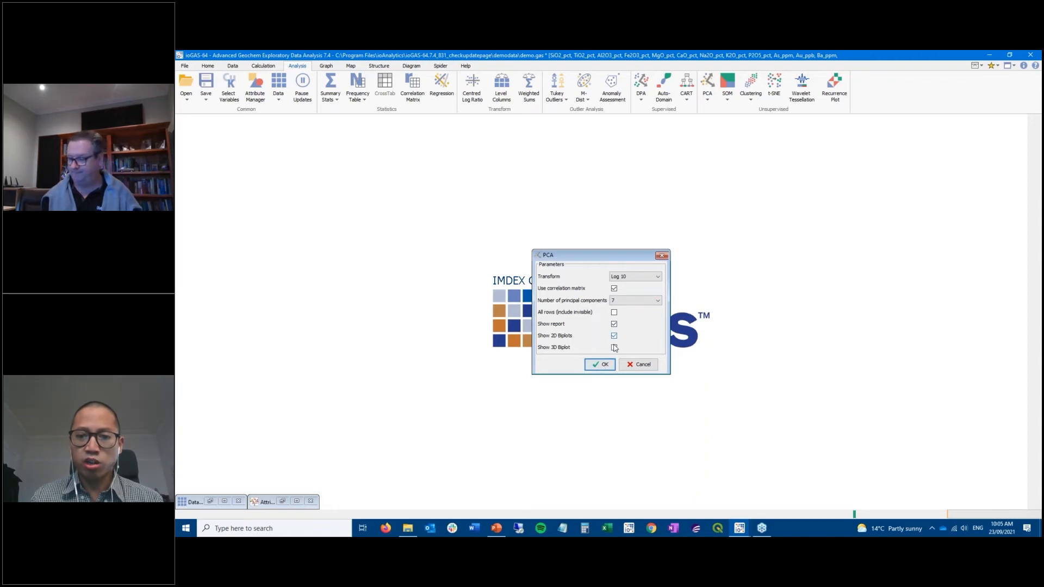
{"action": "left_click", "coordinate": [614, 347]}
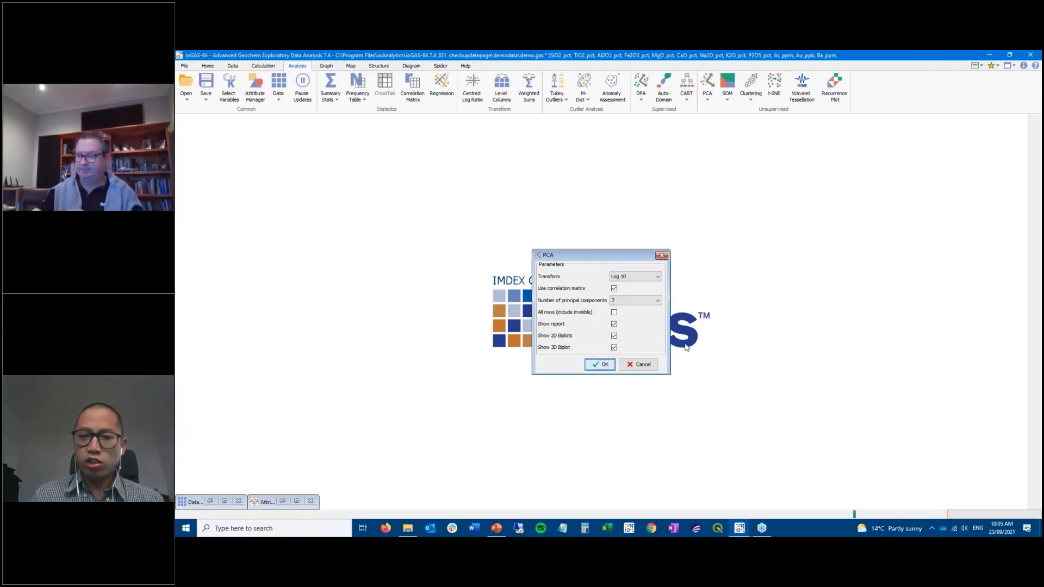
{"action": "key", "text": "Return"}
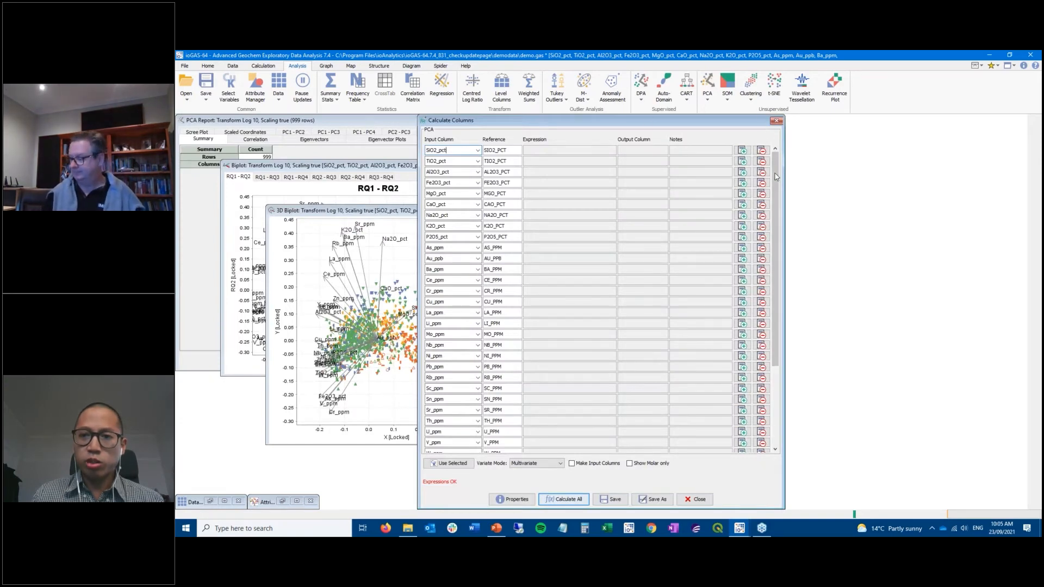
Step: Review and close the PC1 to PC7 column expressions, and place the 2D and 3D biplots beside the PCA report
{"action": "left_click_drag", "start_coordinate": [776, 177], "coordinate": [778, 255]}
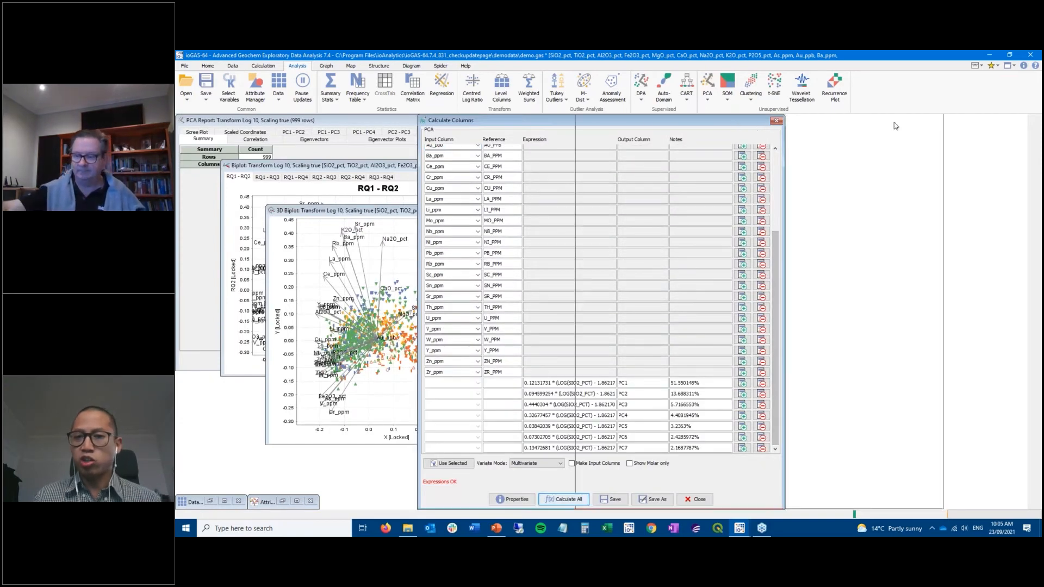
{"action": "left_click_drag", "start_coordinate": [895, 125], "coordinate": [896, 125]}
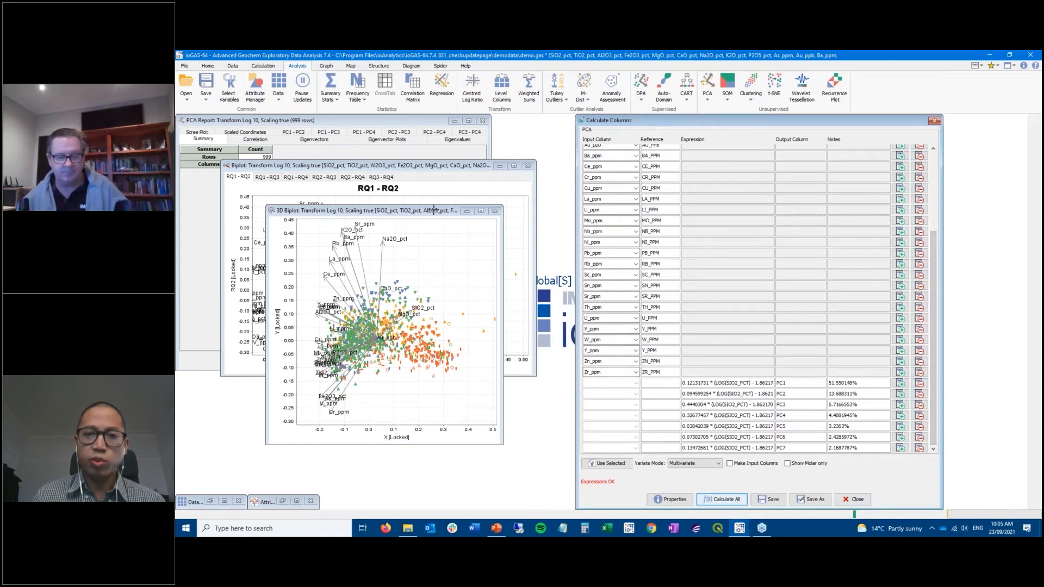
{"action": "left_click_drag", "start_coordinate": [433, 210], "coordinate": [687, 222]}
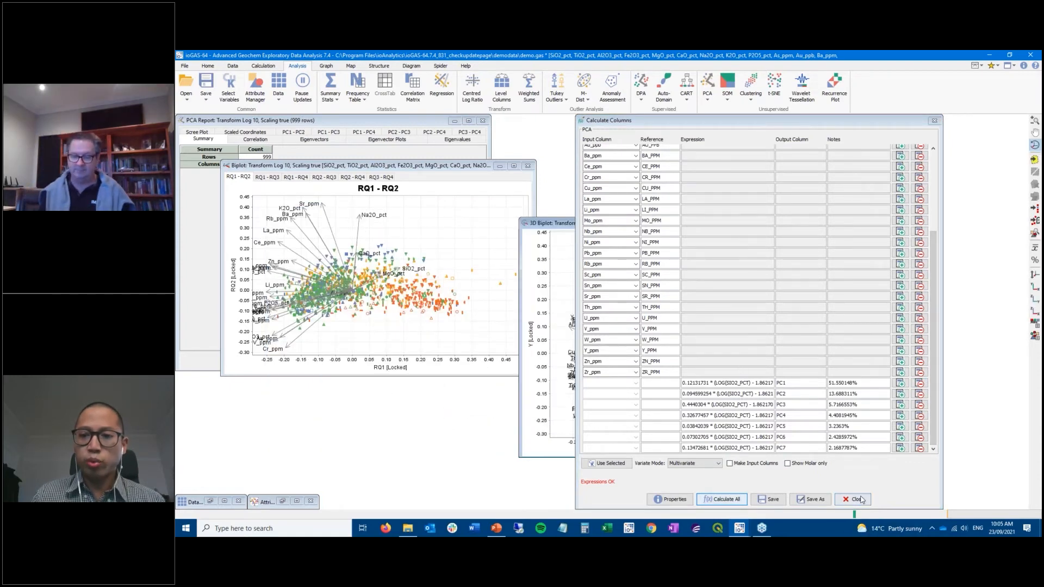
{"action": "left_click", "coordinate": [853, 499]}
{"action": "left_click", "coordinate": [604, 307]}
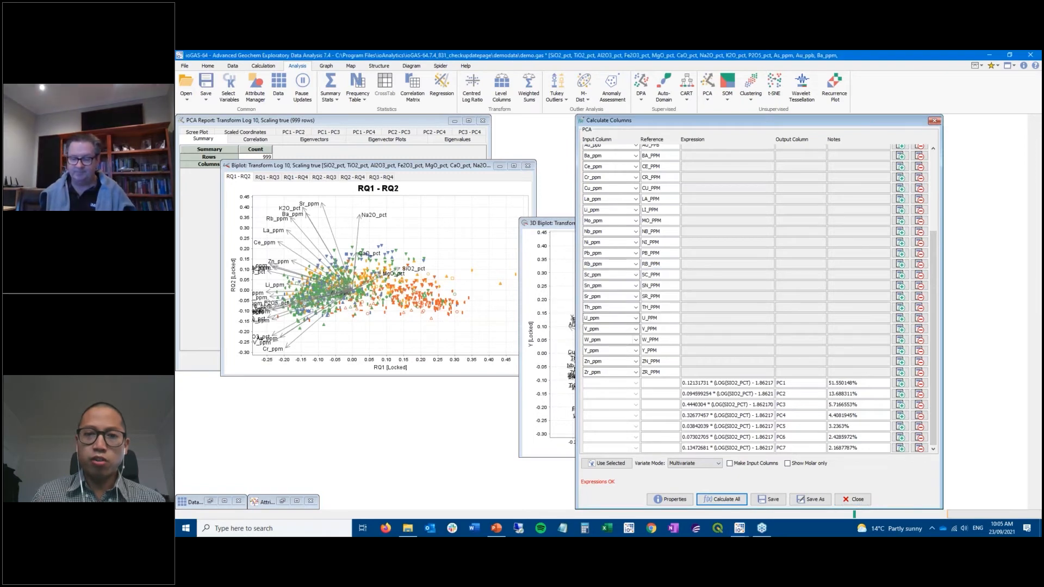
{"action": "left_click_drag", "start_coordinate": [415, 169], "coordinate": [715, 144]}
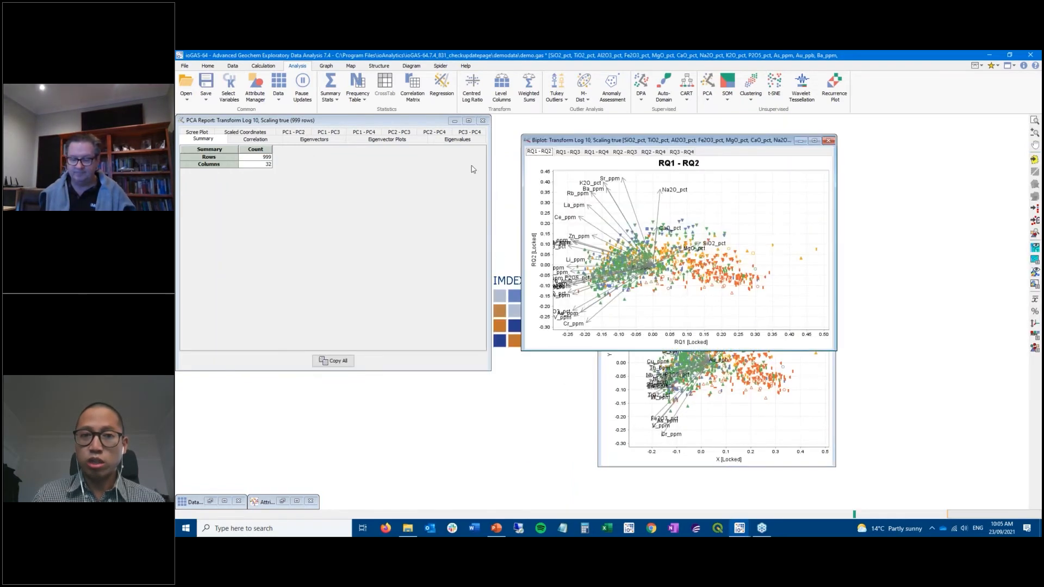
Step: Enlarge the PCA report and compare its eigenvector plots with the eigenvectors table, ending on the plots
{"action": "left_click", "coordinate": [414, 123]}
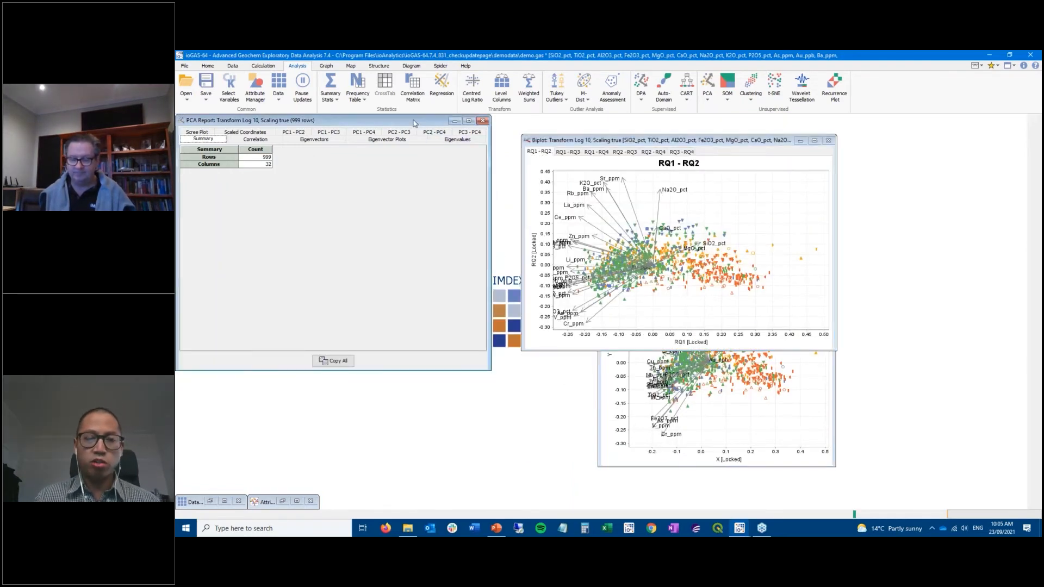
{"action": "left_click", "coordinate": [364, 140]}
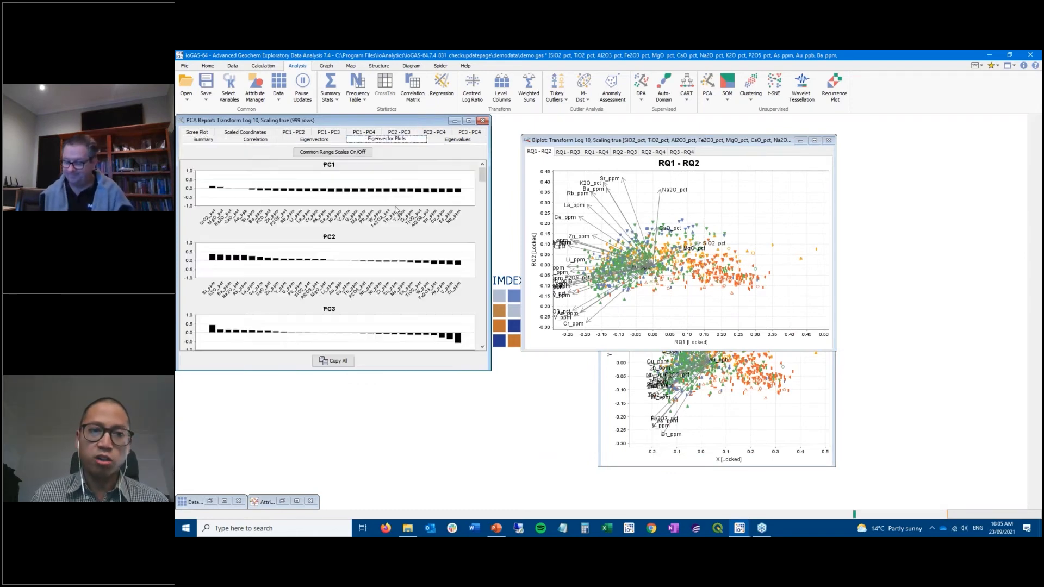
{"action": "left_click_drag", "start_coordinate": [490, 369], "coordinate": [517, 487]}
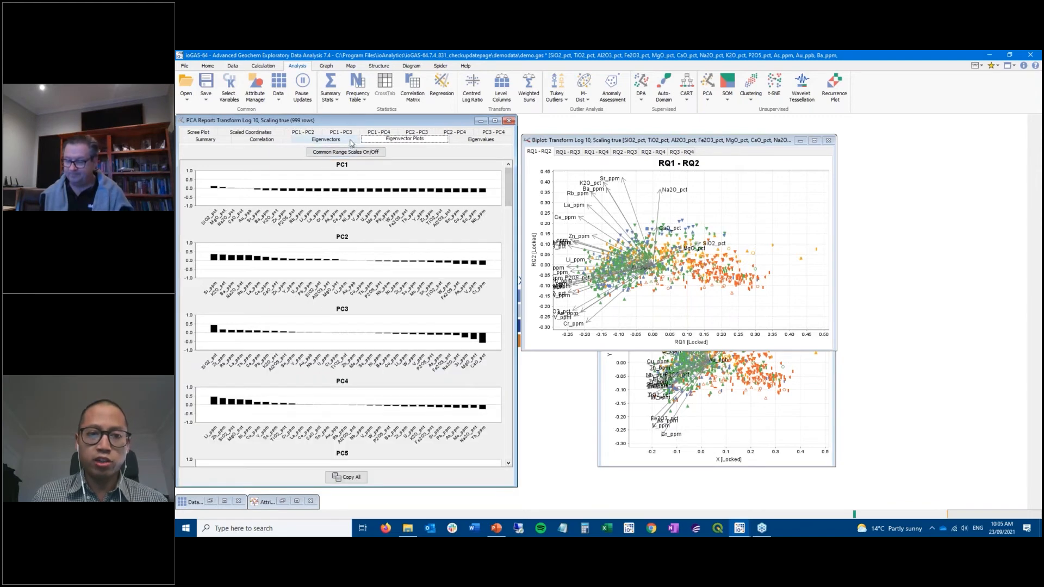
{"action": "left_click", "coordinate": [325, 139]}
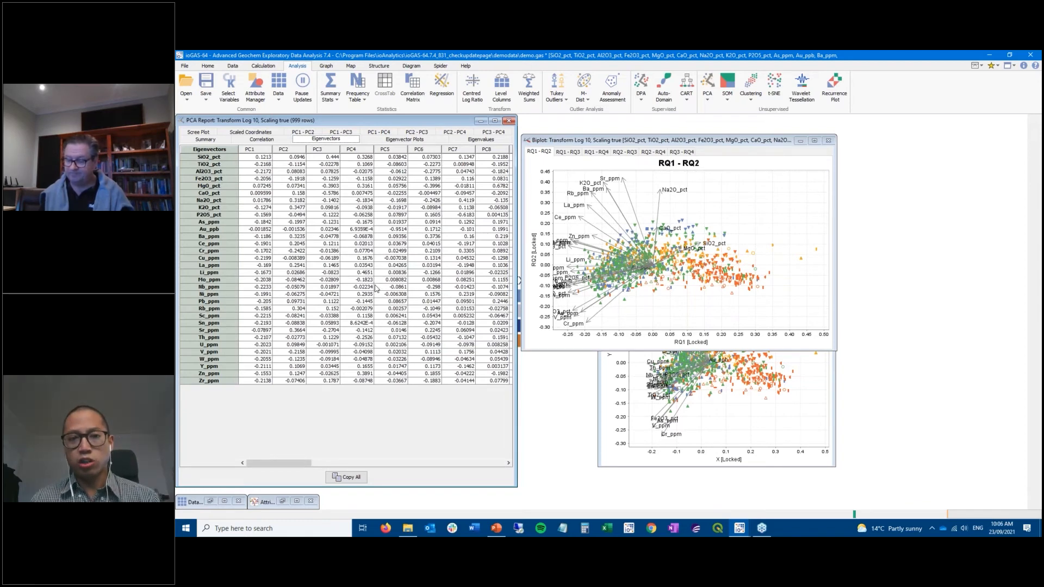
{"action": "left_click", "coordinate": [429, 140]}
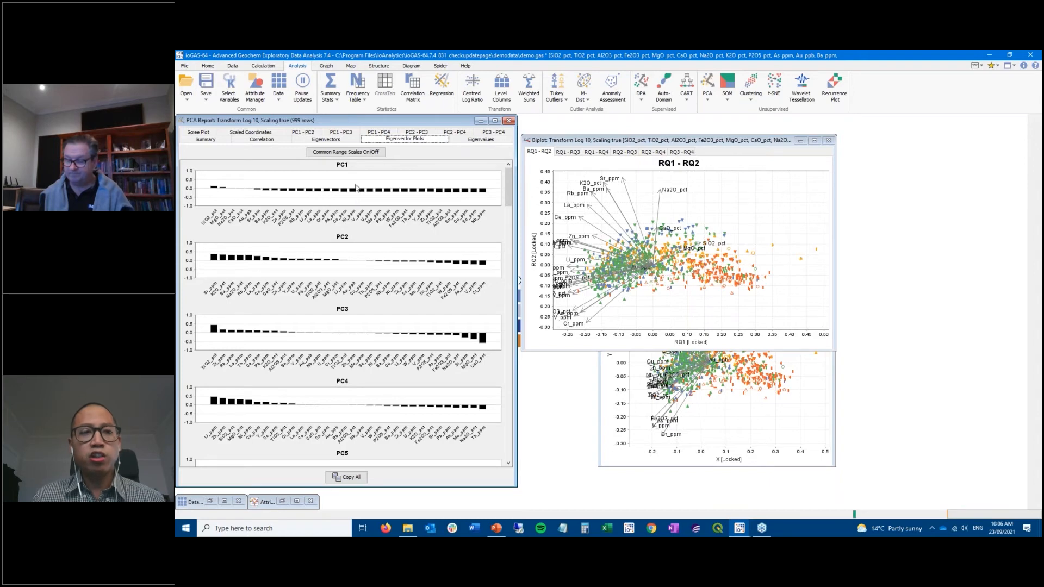
Step: Turn off the common range scales of the eigenvector plots, review PC1 to PC5, and turn the common scales back on
{"action": "left_click", "coordinate": [374, 154]}
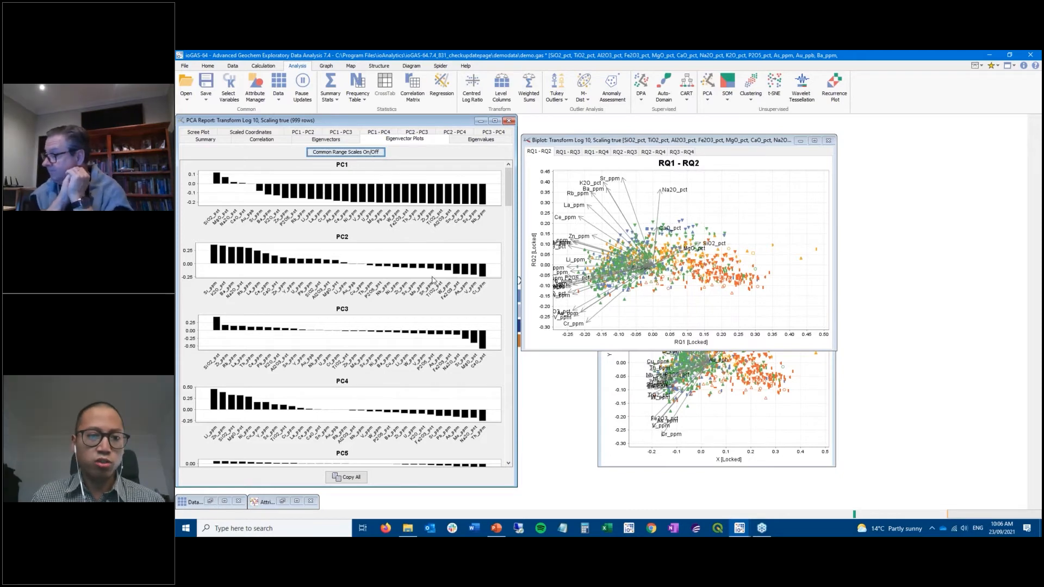
{"action": "scroll", "coordinate": [509, 212], "scroll_direction": "down", "scroll_amount": 15}
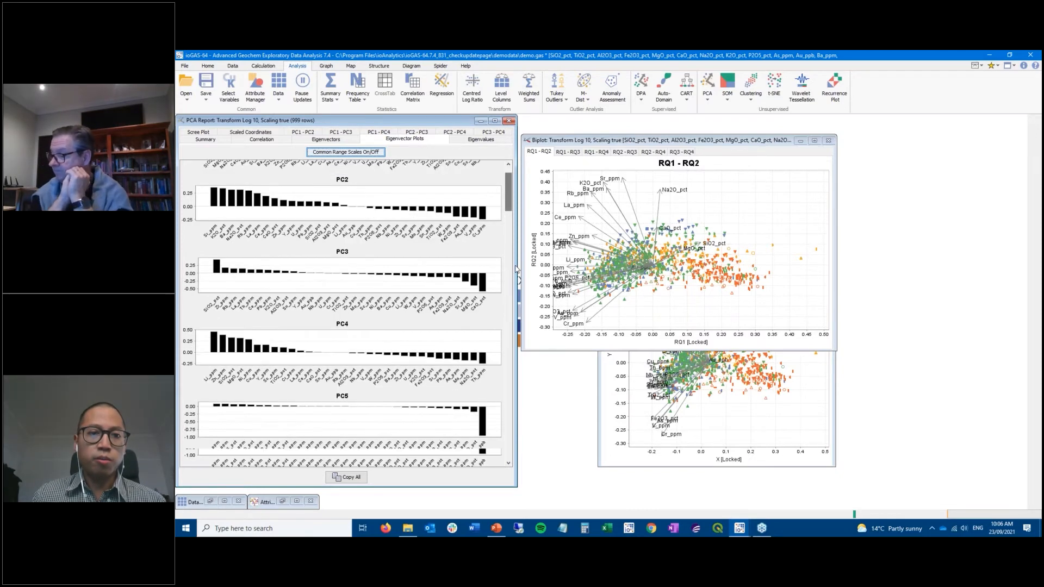
{"action": "scroll", "coordinate": [435, 348], "scroll_direction": "up", "scroll_amount": 15}
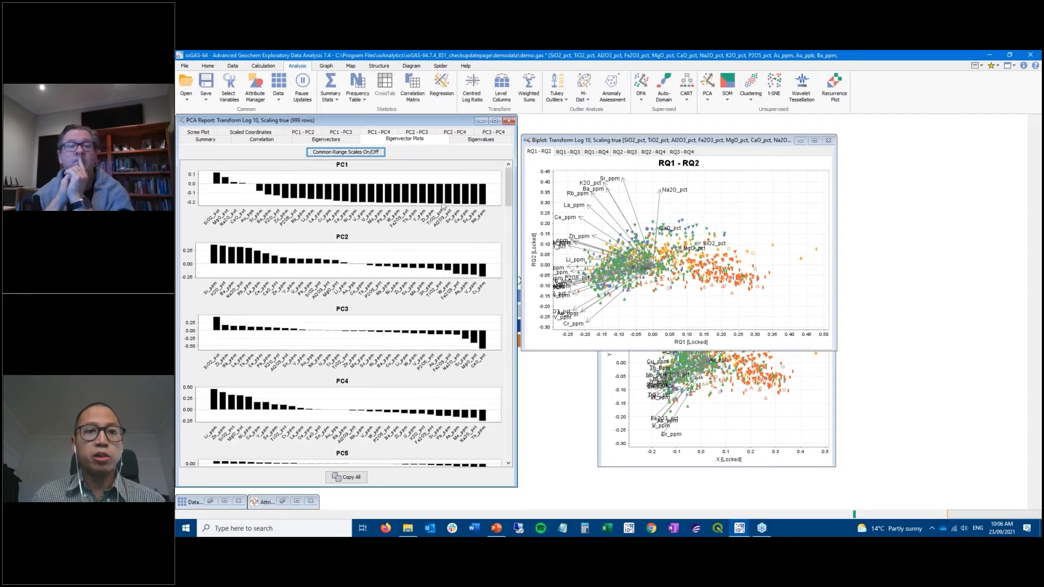
{"action": "left_click", "coordinate": [356, 479]}
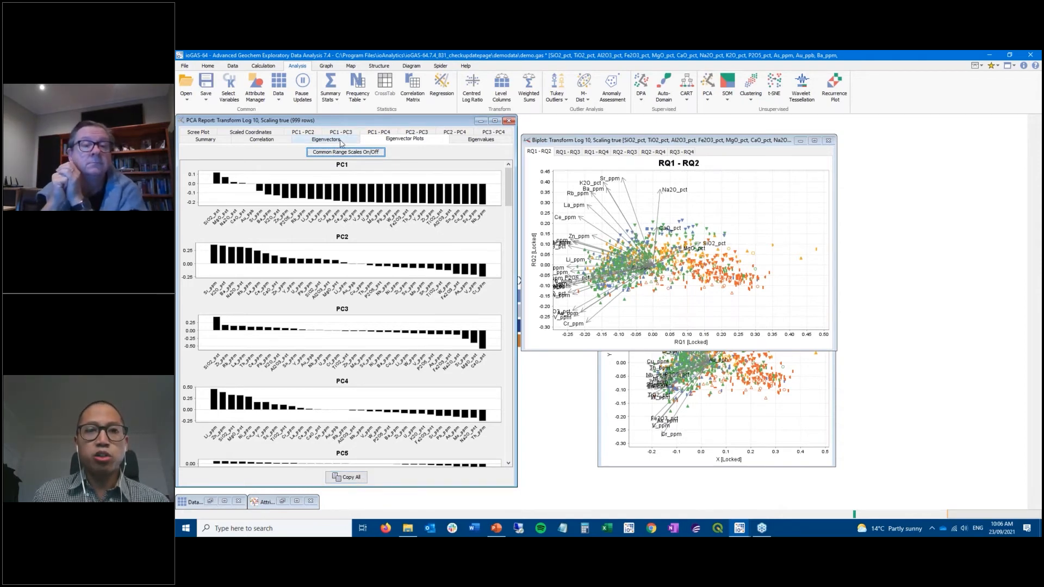
{"action": "left_click", "coordinate": [357, 151]}
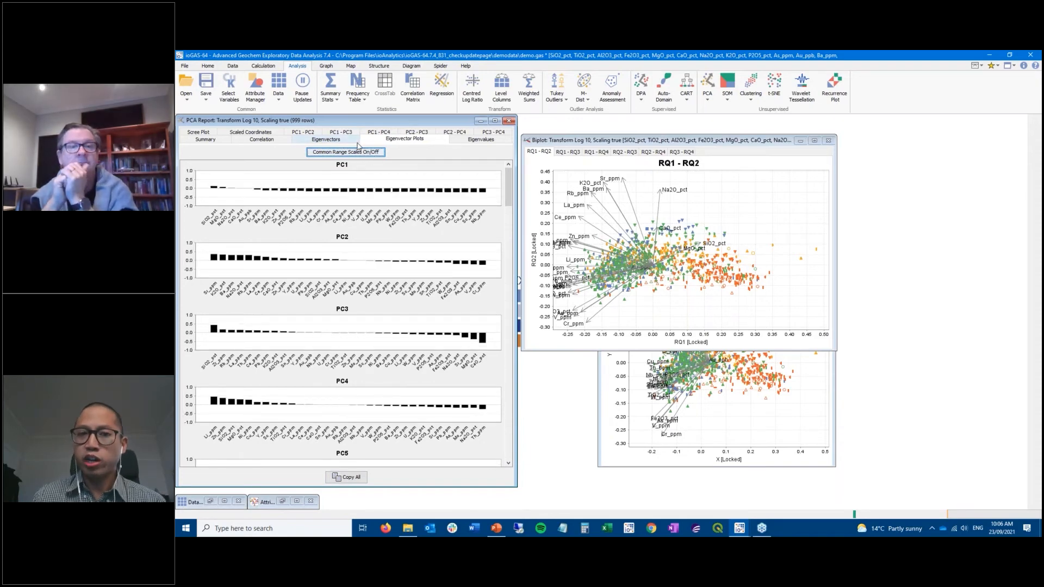
Step: Enlarge the biplot window, view the RQ1 - RQ4 and RQ1 - RQ3 biplots, and return to RQ1 - RQ2
{"action": "left_click", "coordinate": [632, 141]}
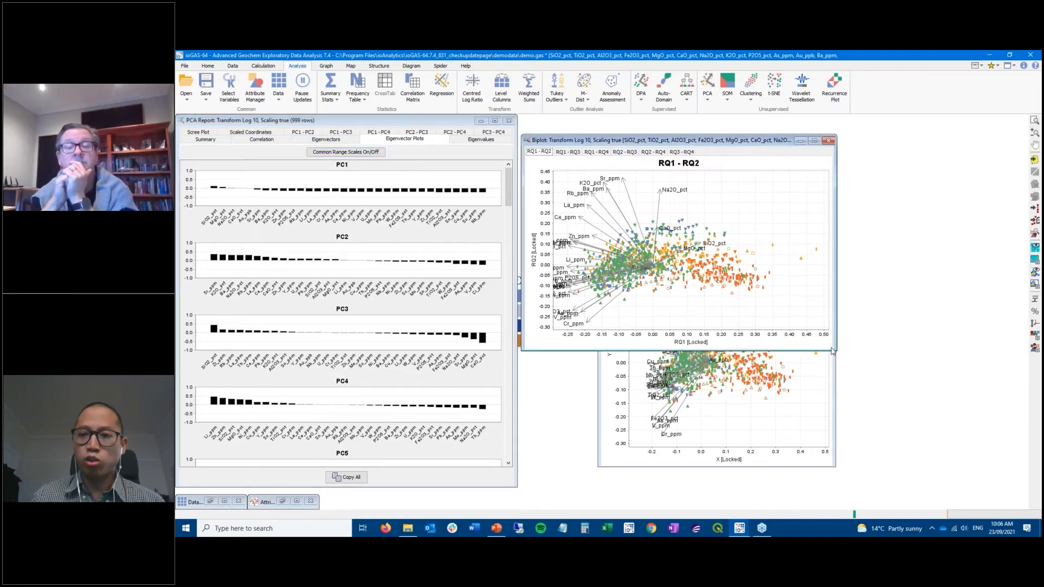
{"action": "left_click_drag", "start_coordinate": [832, 350], "coordinate": [1025, 470]}
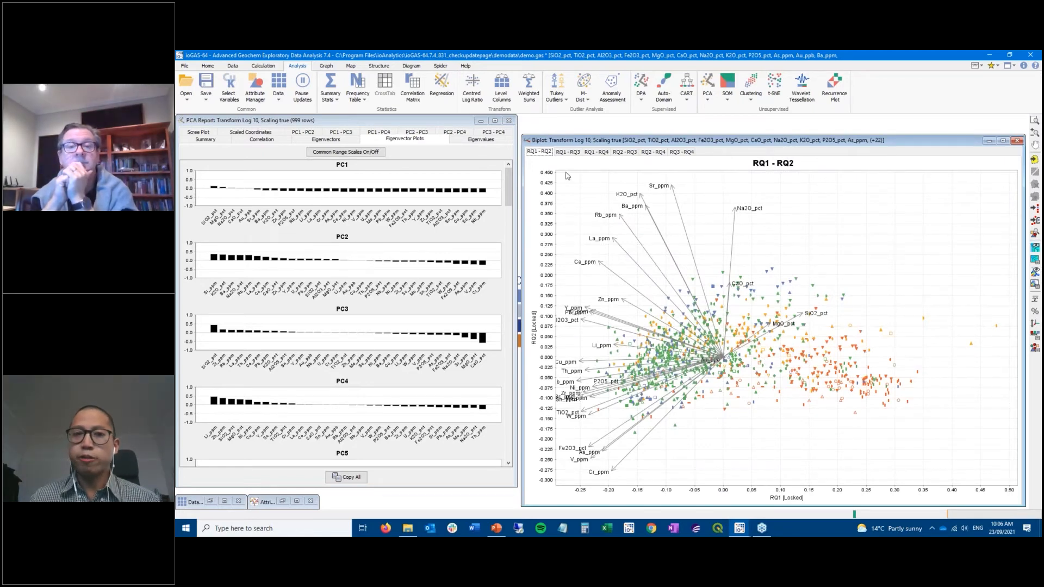
{"action": "left_click", "coordinate": [597, 152]}
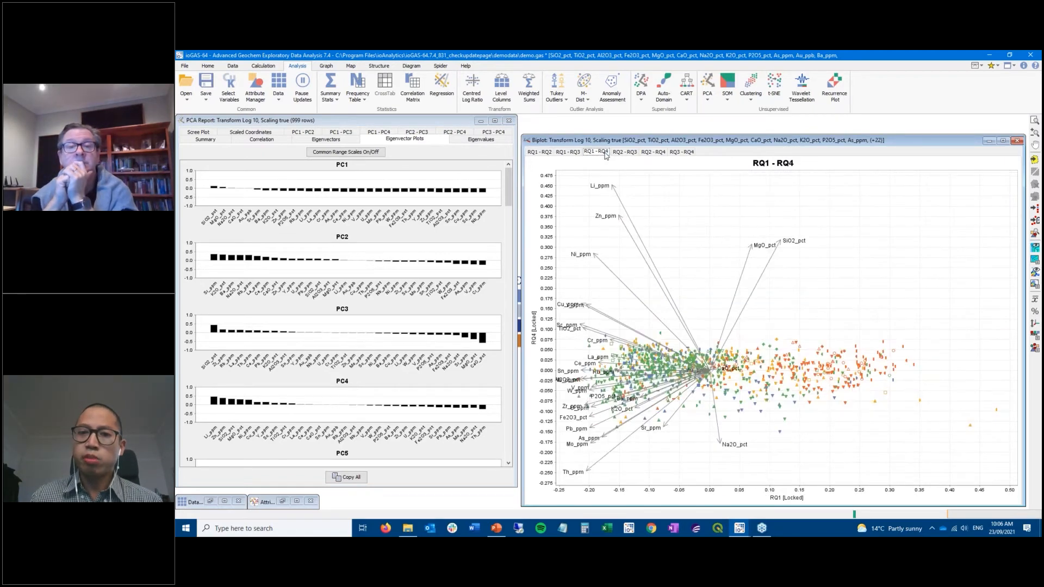
{"action": "left_click", "coordinate": [568, 152]}
{"action": "left_click", "coordinate": [544, 152]}
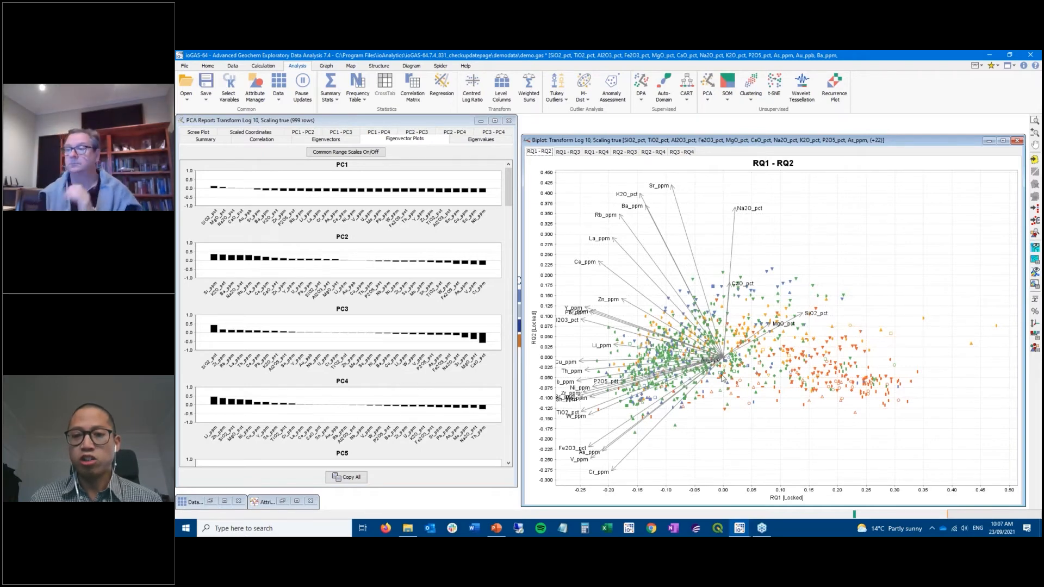
Step: Overlay the point density on the RQ1 - RQ2 biplot at 70% opacity
{"action": "left_click", "coordinate": [1035, 273]}
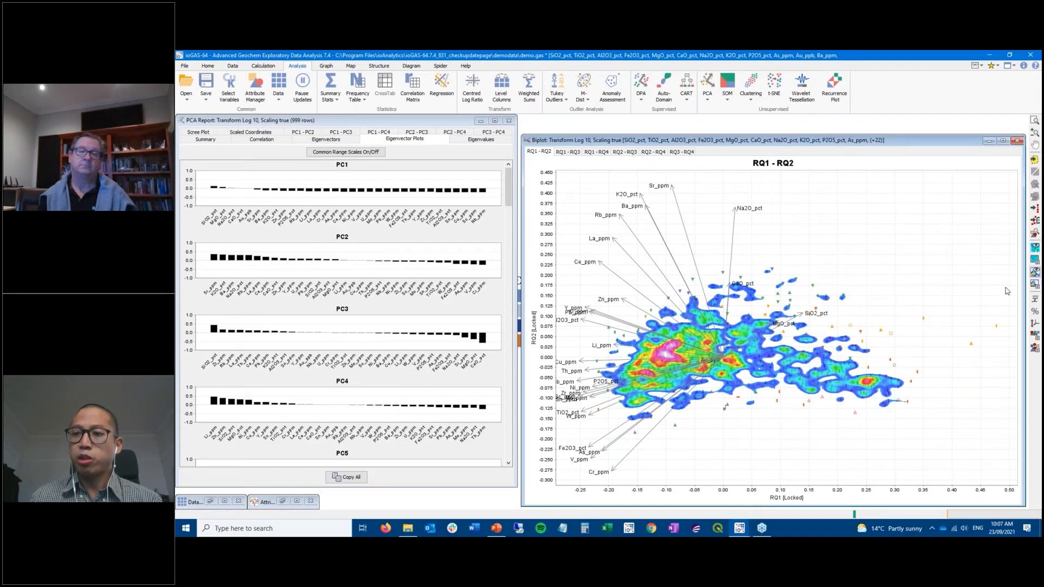
{"action": "left_click", "coordinate": [1036, 273]}
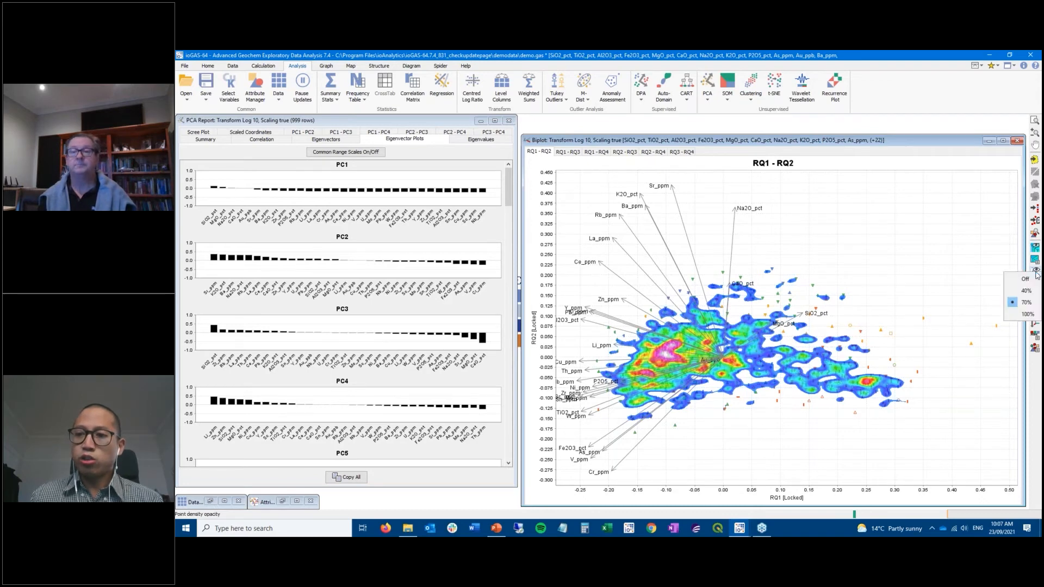
{"action": "left_click", "coordinate": [1027, 315]}
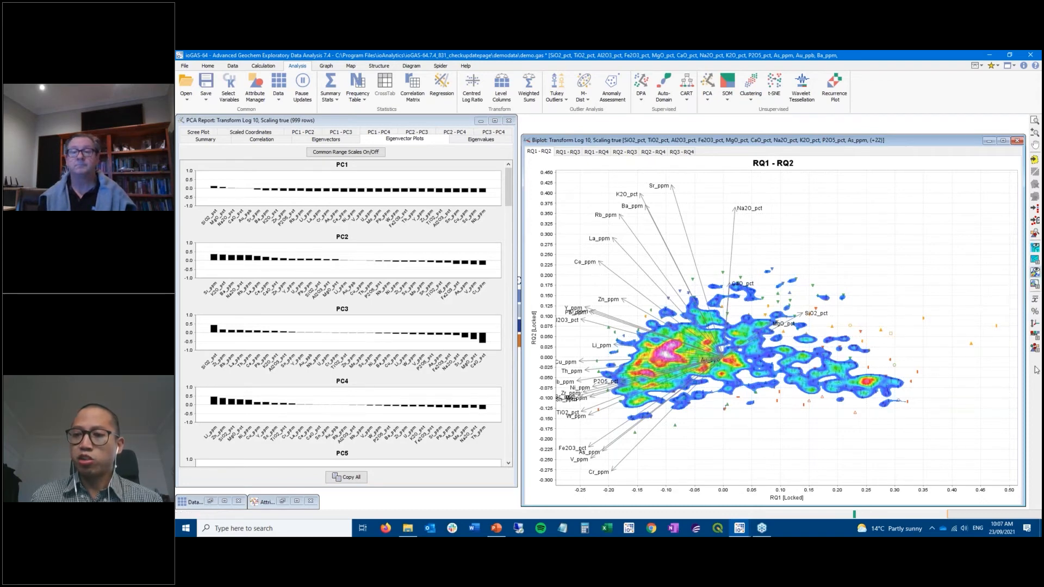
Step: Try point density opacities of 100% and 40% on the RQ1 - RQ2 biplot, and set the opacity back to 70%
{"action": "left_click", "coordinate": [1034, 274]}
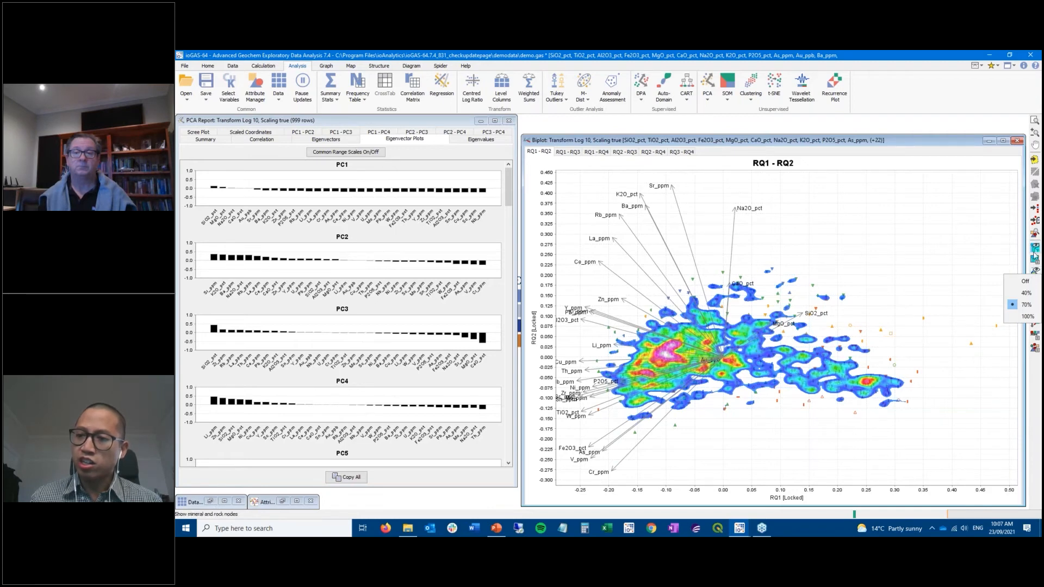
{"action": "left_click", "coordinate": [1036, 270]}
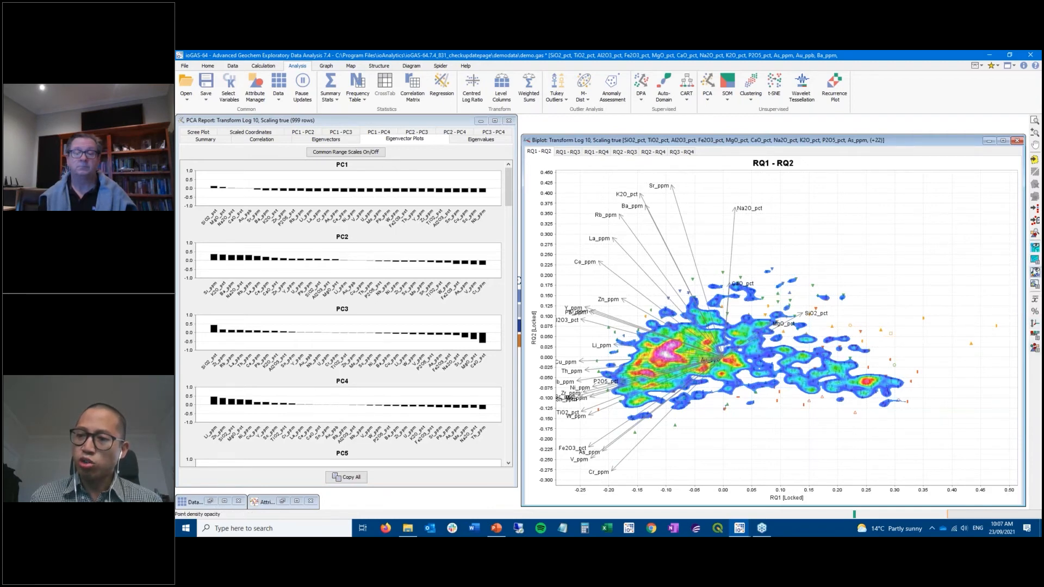
{"action": "left_click", "coordinate": [1034, 271]}
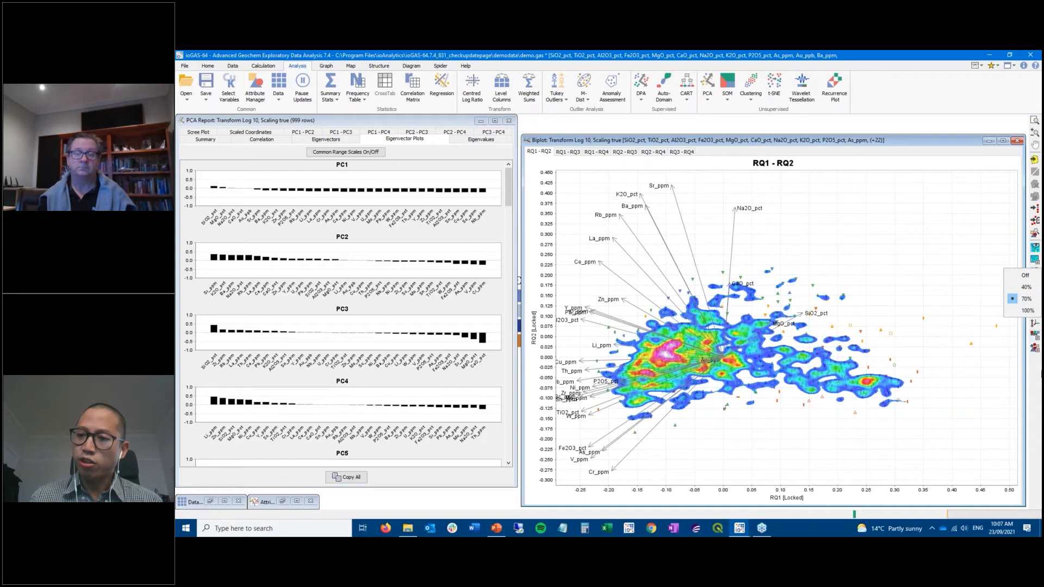
{"action": "left_click", "coordinate": [1026, 299]}
{"action": "left_click", "coordinate": [1036, 275]}
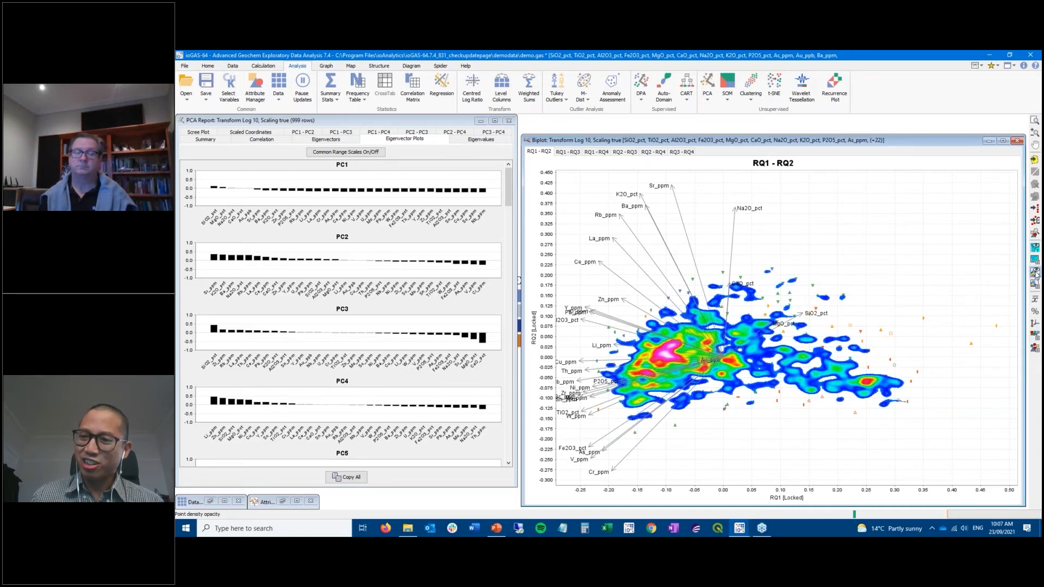
{"action": "left_click", "coordinate": [1035, 274]}
{"action": "left_click", "coordinate": [1035, 275]}
{"action": "left_click", "coordinate": [1036, 275]}
{"action": "left_click", "coordinate": [1035, 272]}
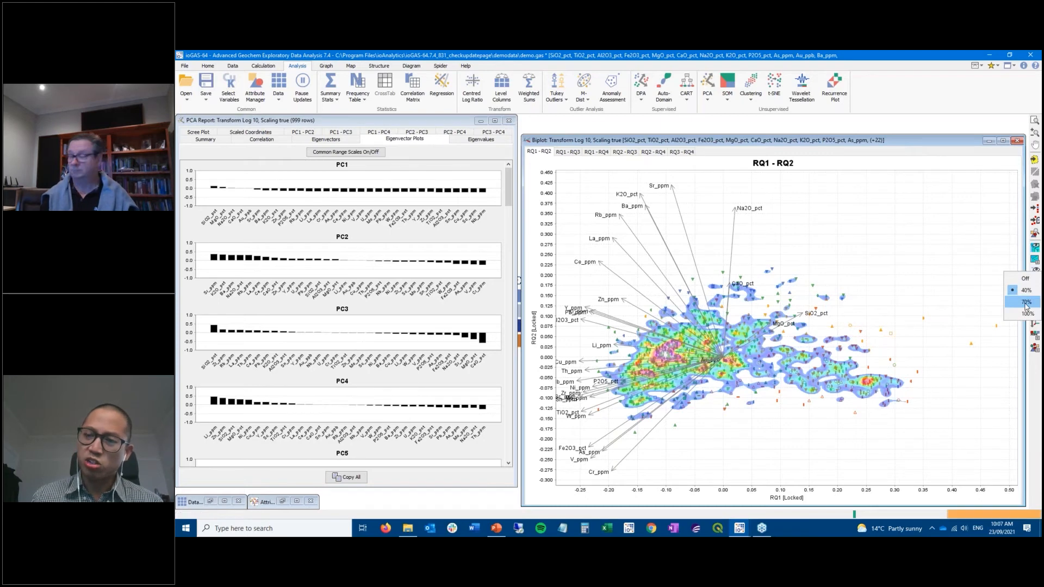
{"action": "left_click", "coordinate": [1027, 303]}
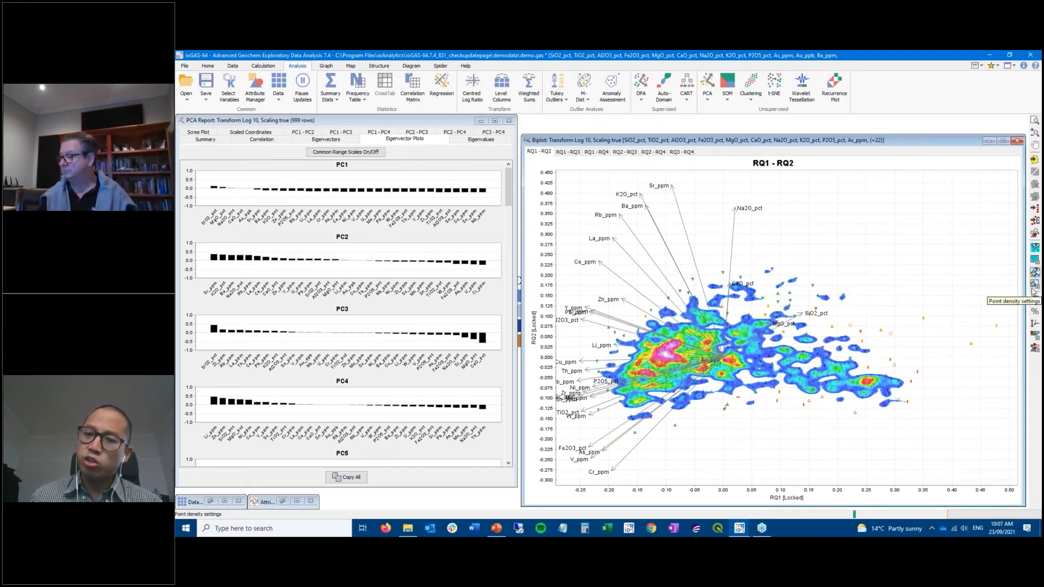
Step: Clear all High P2O5 Bebedourite Weathered nodes and all rock nodes from the reference nodes to display
{"action": "left_click", "coordinate": [1037, 249]}
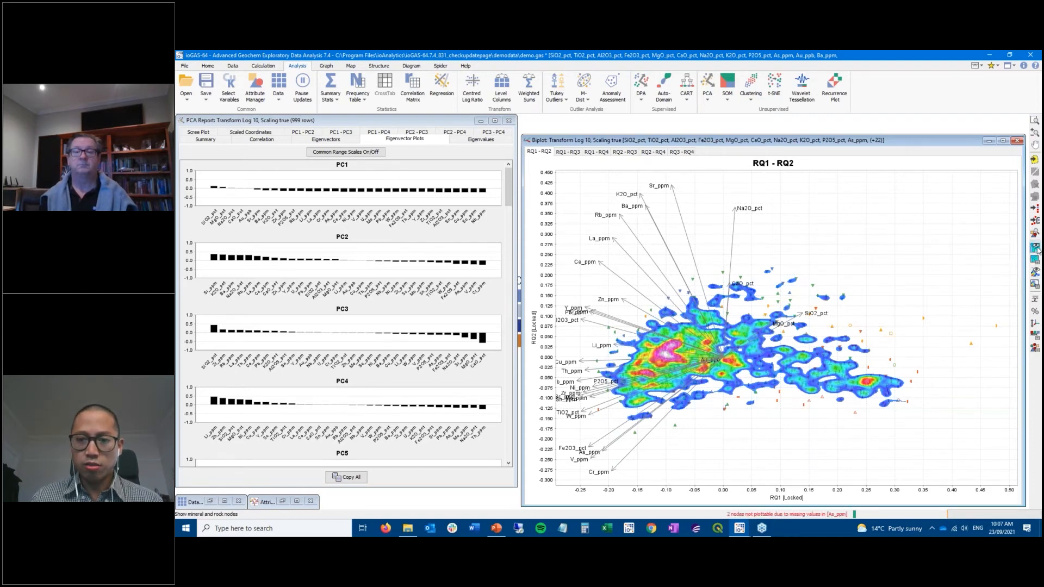
{"action": "left_click", "coordinate": [1036, 259]}
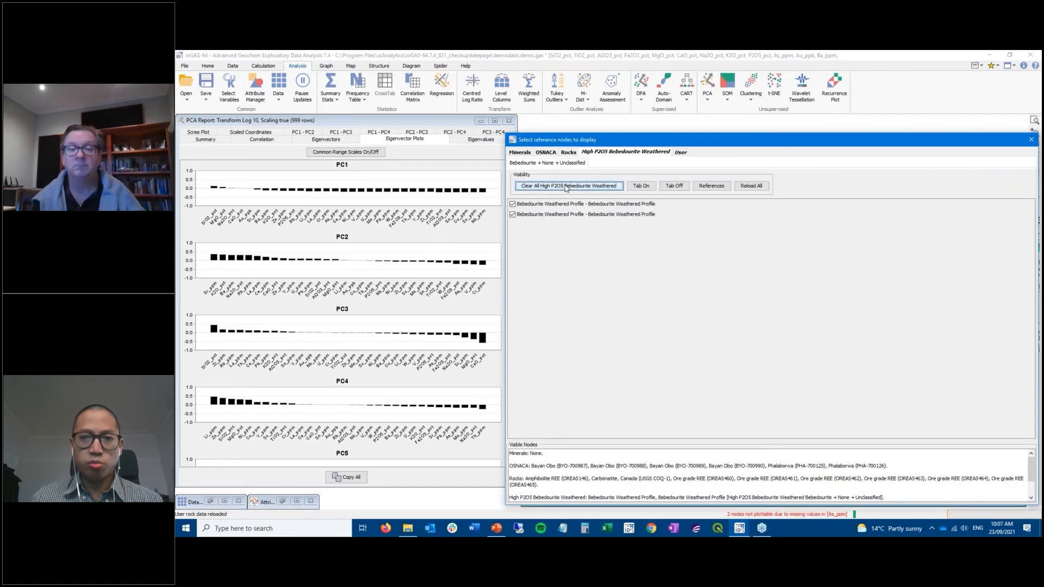
{"action": "left_click", "coordinate": [518, 153]}
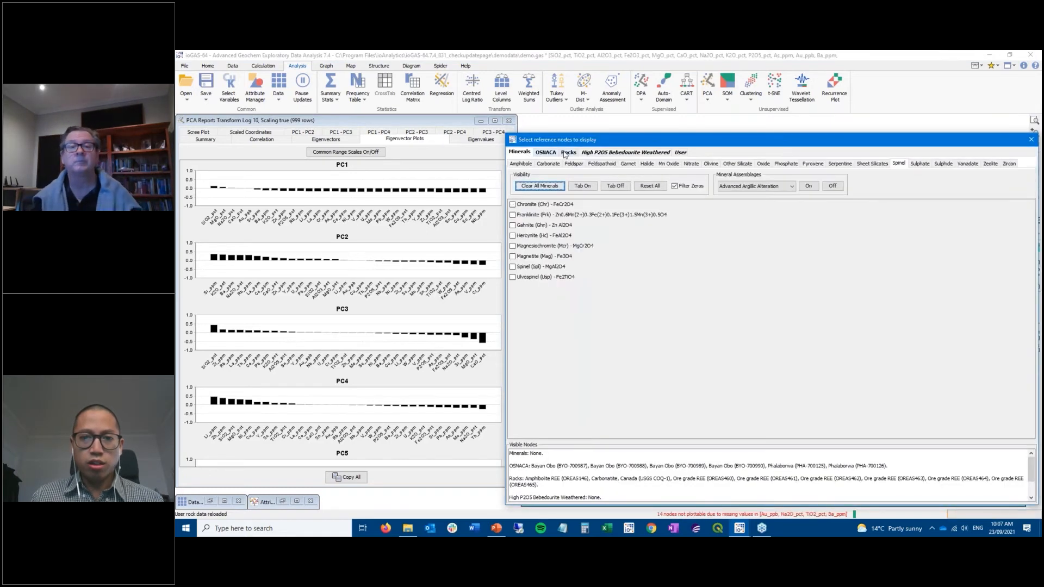
{"action": "left_click", "coordinate": [568, 152]}
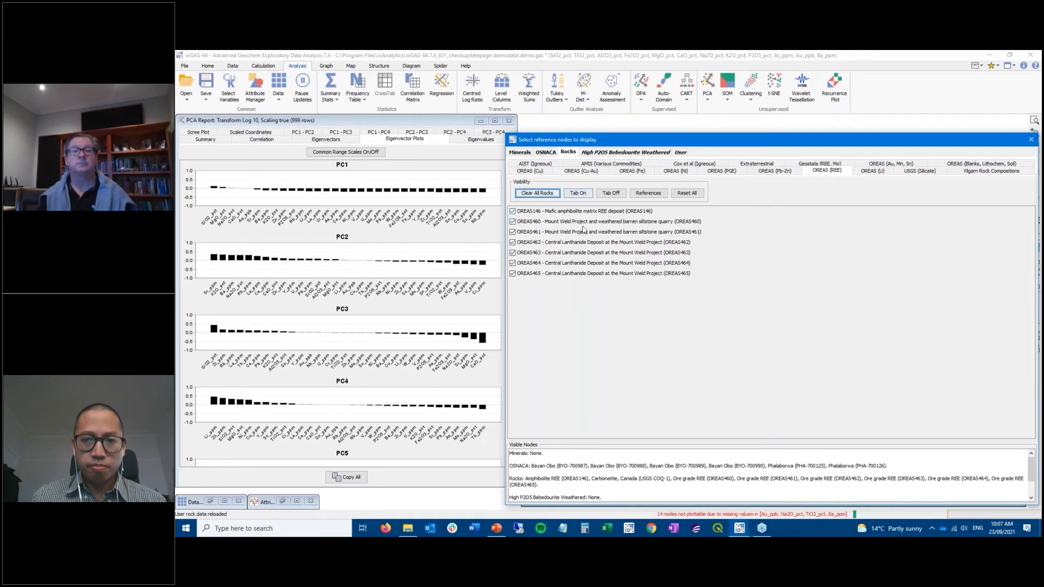
{"action": "left_click", "coordinate": [554, 194]}
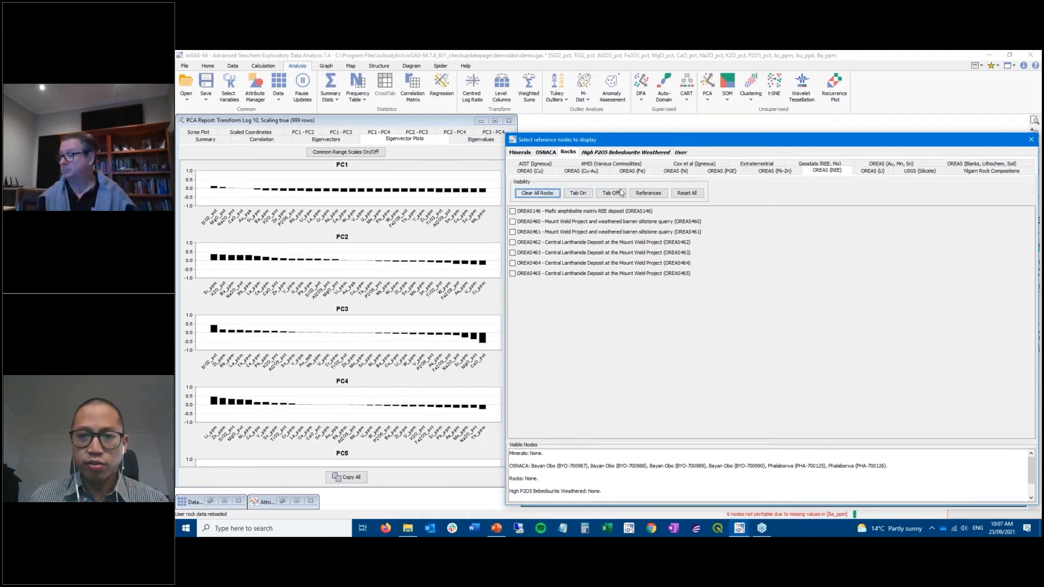
Step: Turn on all OREAS (Cu-Au) rock reference nodes and close the node selection
{"action": "left_click", "coordinate": [581, 171]}
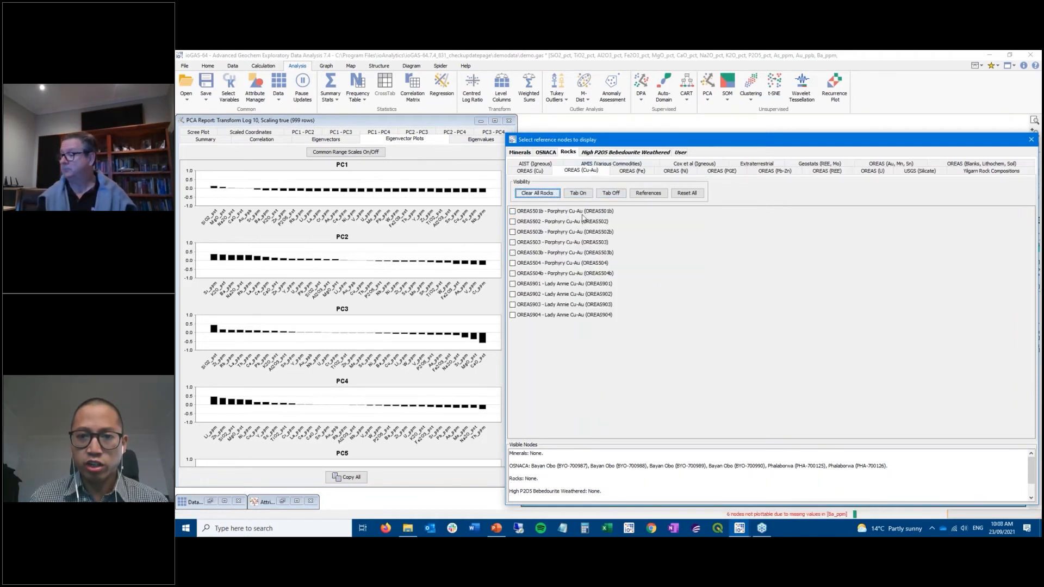
{"action": "left_click", "coordinate": [578, 193]}
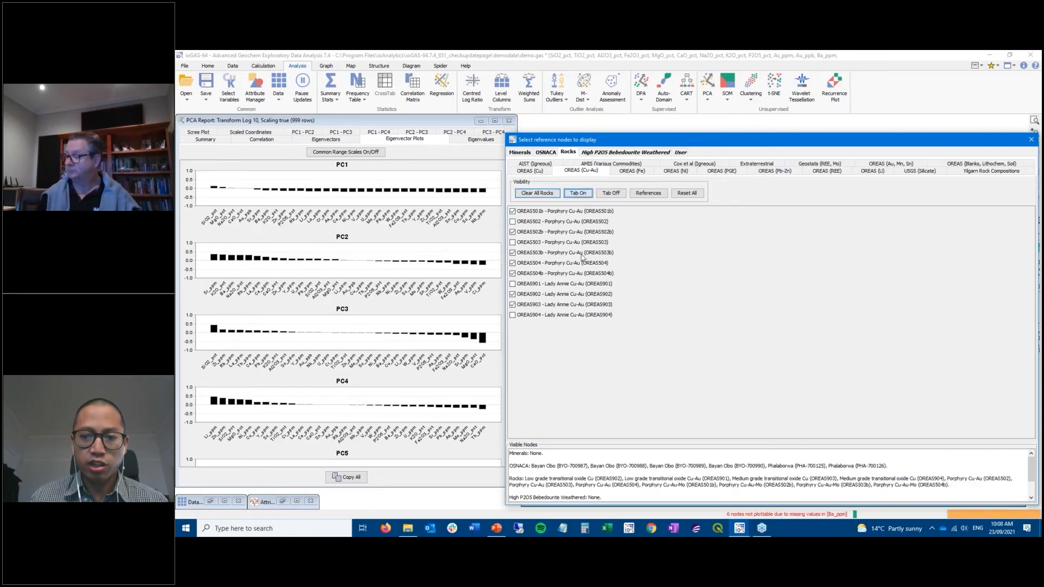
{"action": "left_click", "coordinate": [1031, 141]}
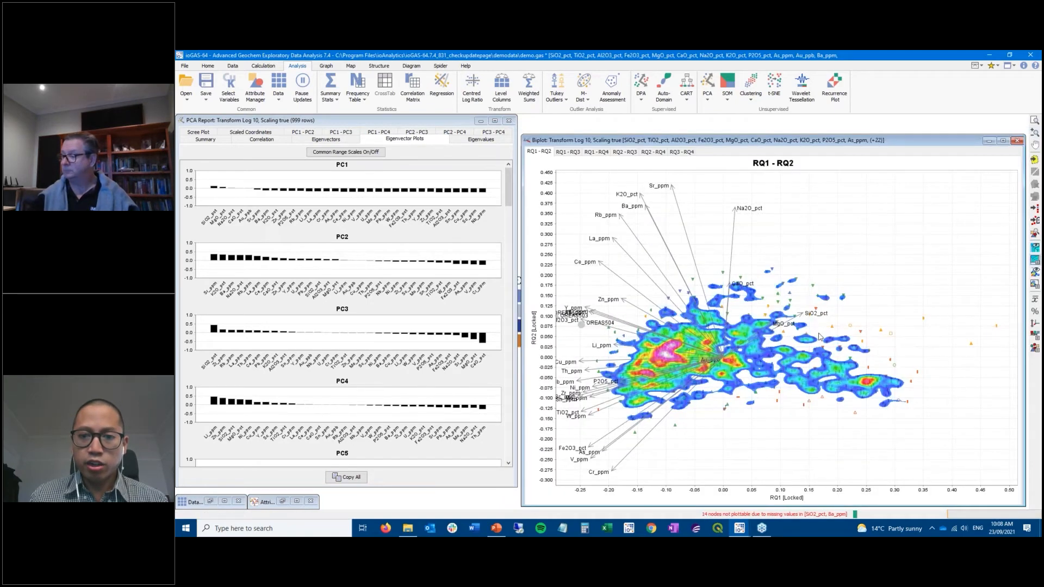
Step: Label the OREAS reference nodes on the RQ1 - RQ2 biplot with their node descriptions
{"action": "scroll", "coordinate": [616, 321], "scroll_direction": "up", "scroll_amount": 5}
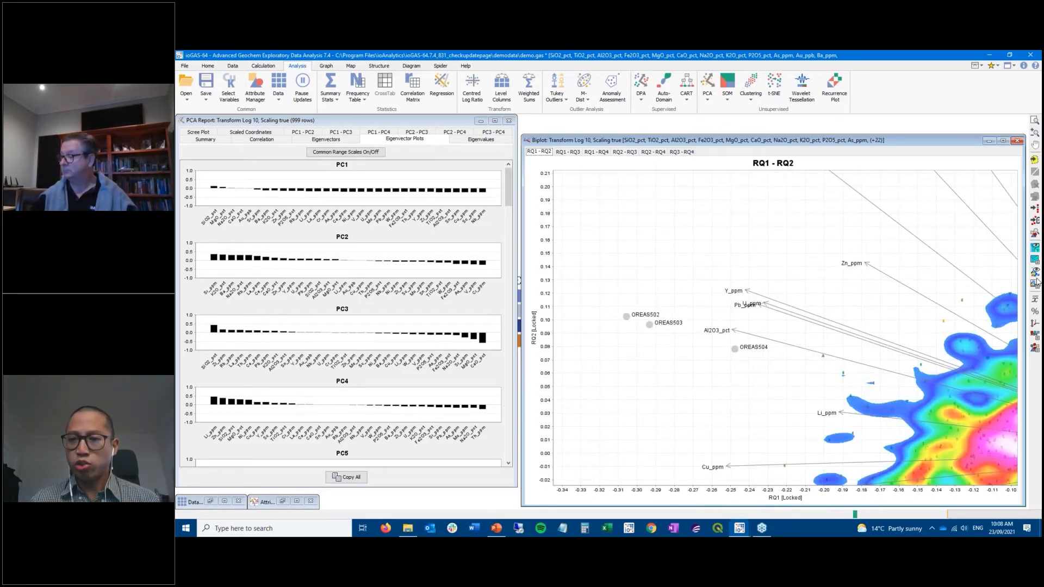
{"action": "left_click", "coordinate": [1034, 251]}
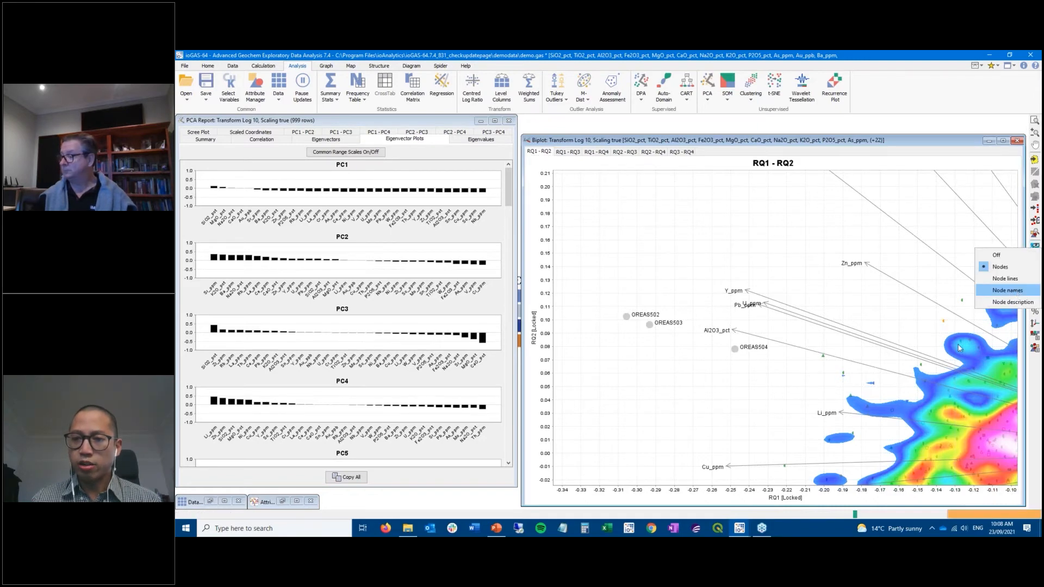
{"action": "left_click", "coordinate": [1001, 281]}
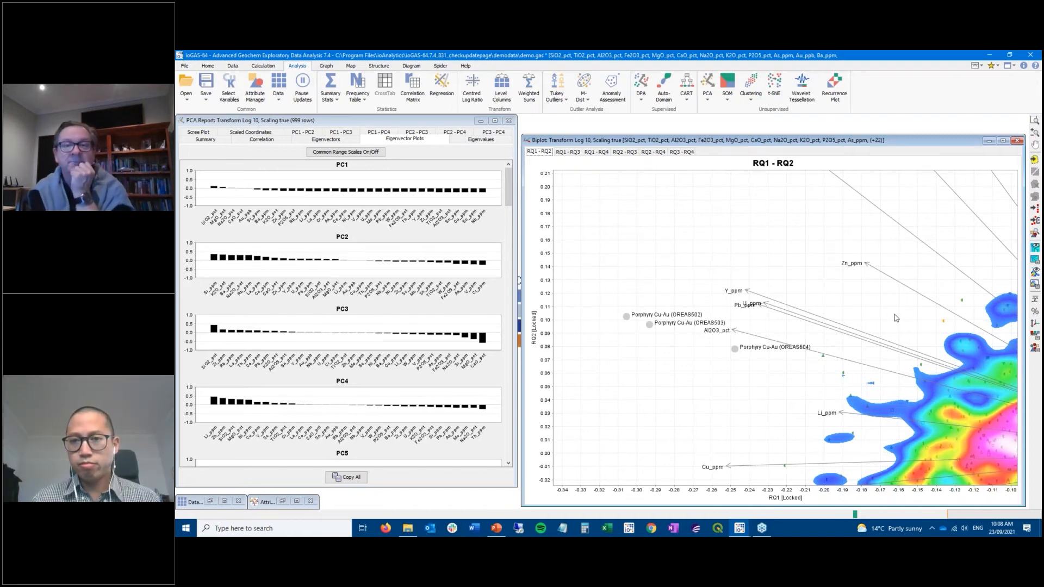
{"action": "scroll", "coordinate": [896, 317], "scroll_direction": "down", "scroll_amount": 2}
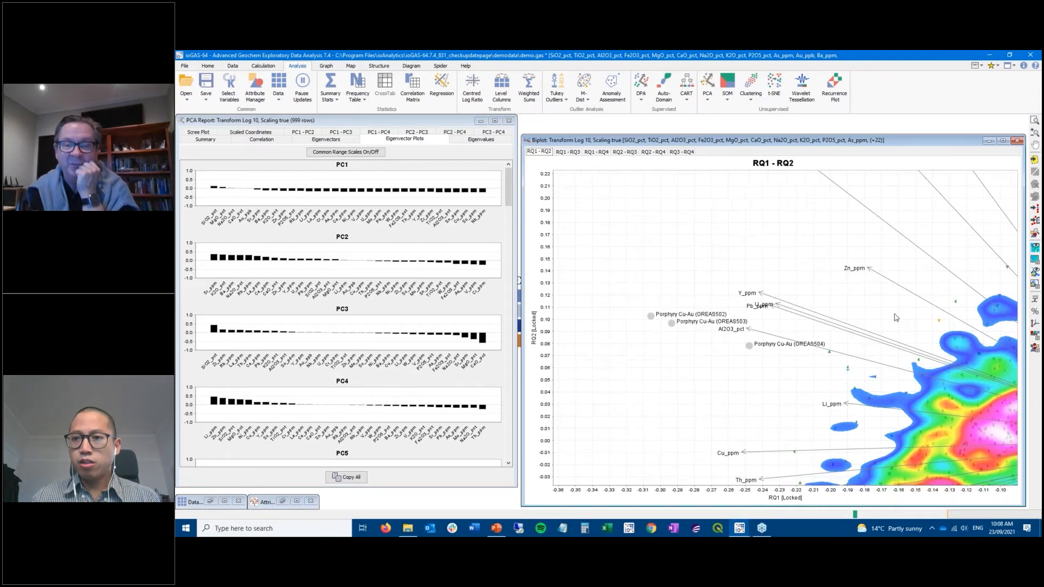
Step: Minimise the RQ1 - RQ2 biplot window and enlarge the 3D biplot window to fill the space beside the PCA report
{"action": "left_click", "coordinate": [988, 141]}
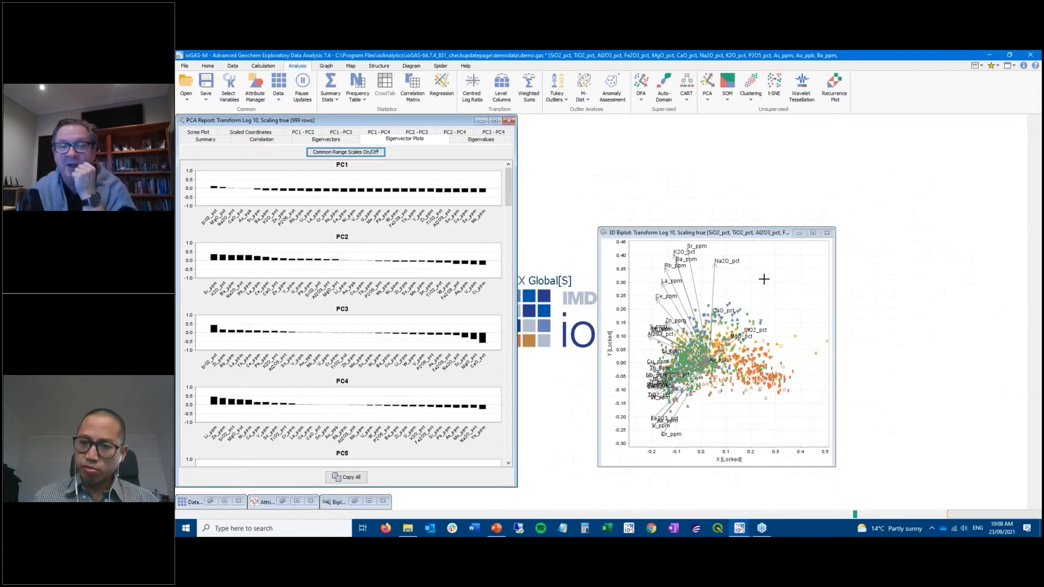
{"action": "left_click_drag", "start_coordinate": [599, 226], "coordinate": [521, 116]}
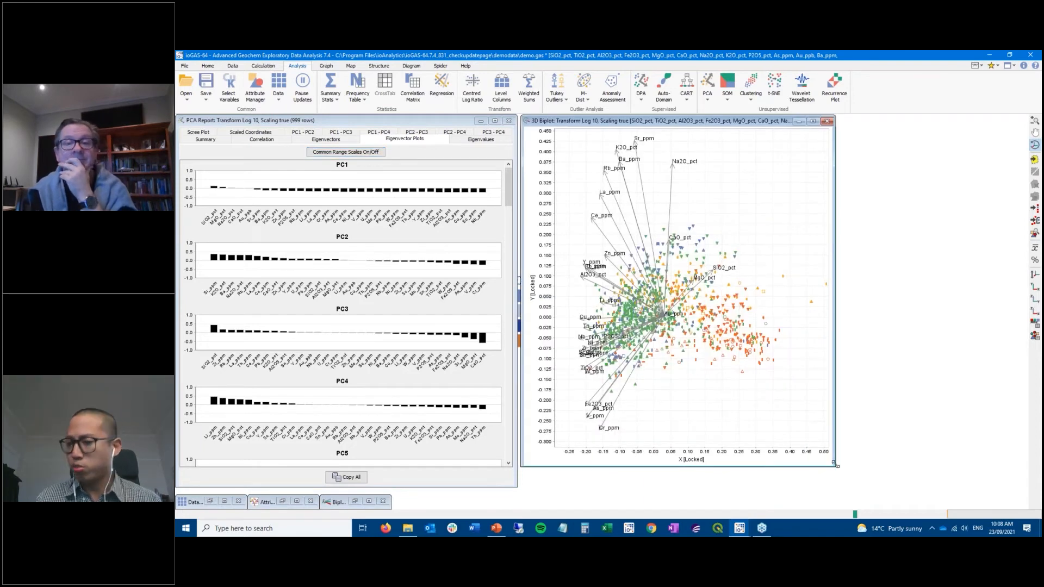
{"action": "left_click_drag", "start_coordinate": [836, 473], "coordinate": [989, 507]}
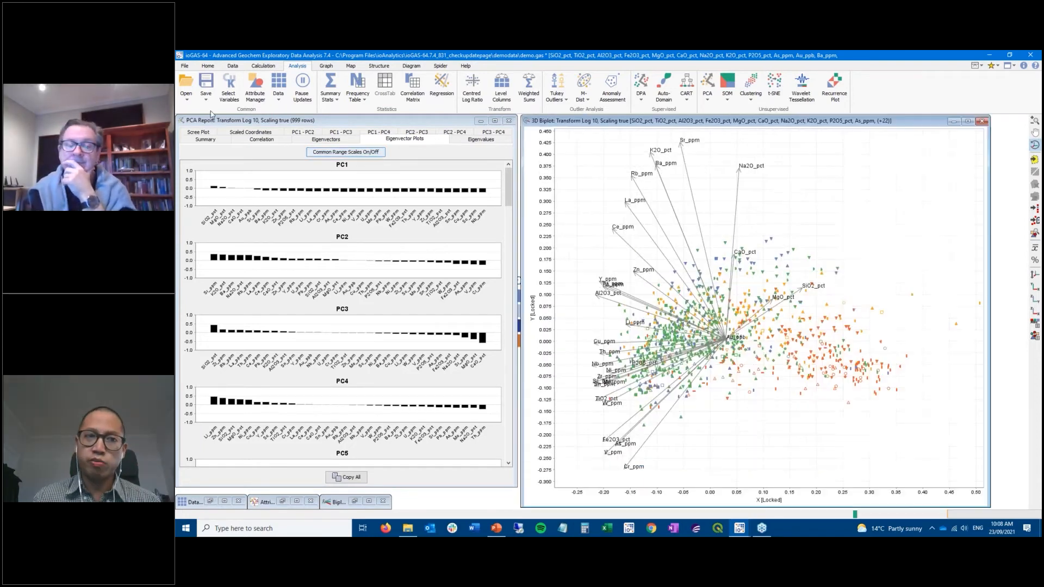
{"action": "left_click", "coordinate": [188, 65]}
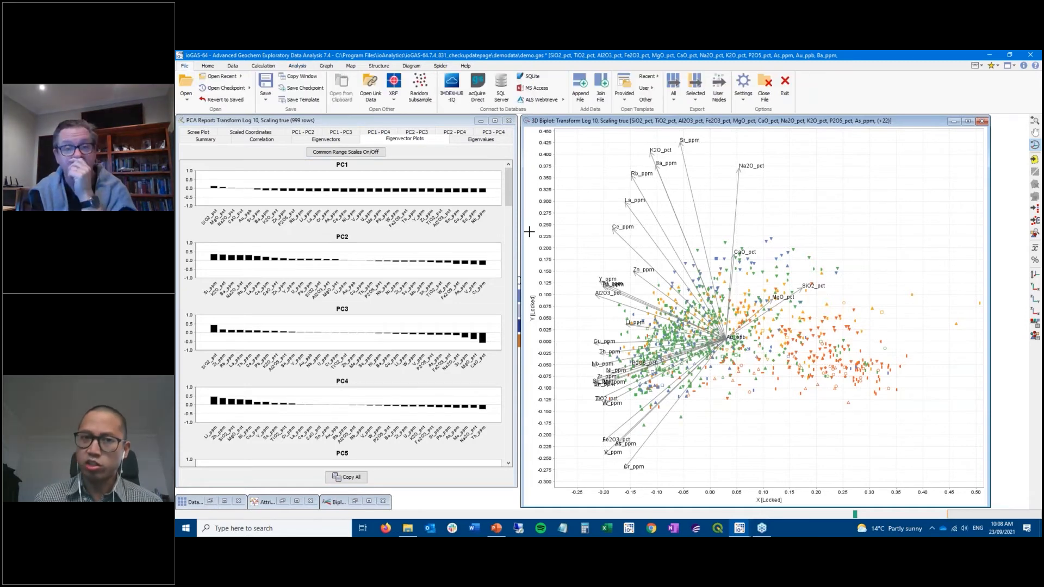
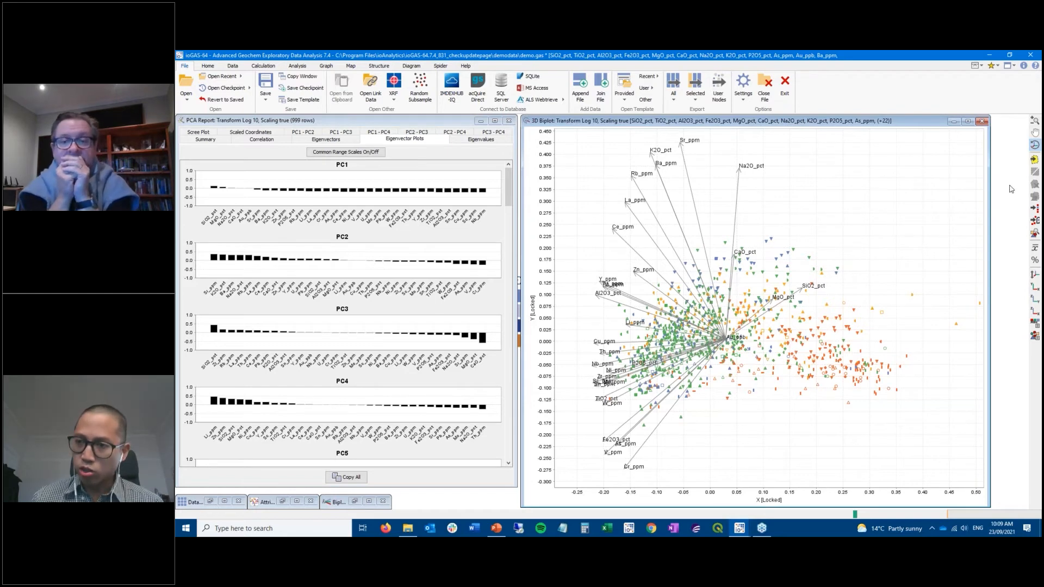
Step: Select the cluster of samples around the MgO_pct and SiO2_pct vectors on the 3D biplot by outlining it with a polygon
{"action": "left_click", "coordinate": [1035, 160]}
{"action": "left_click", "coordinate": [738, 356]}
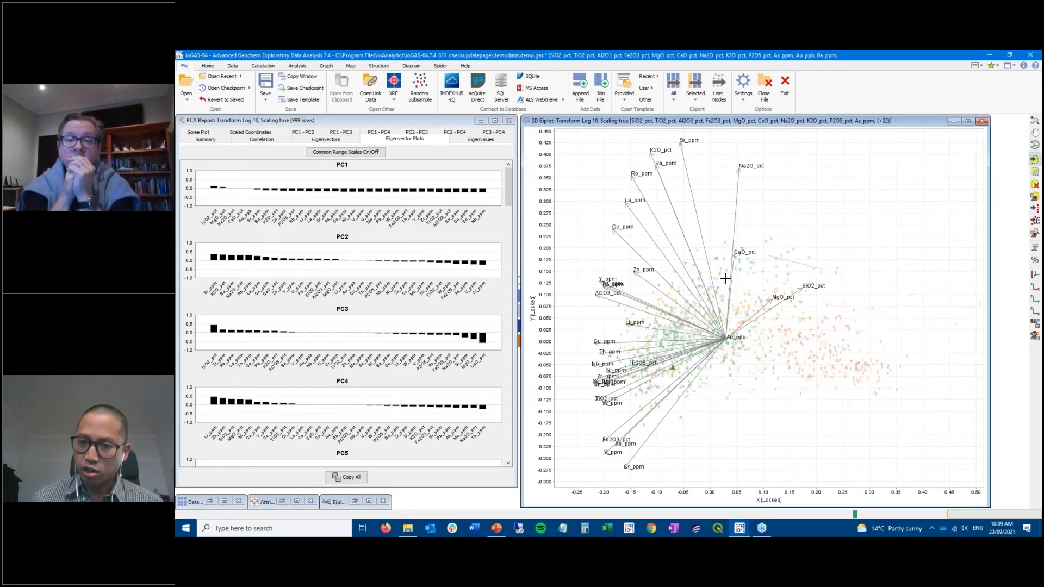
{"action": "left_click", "coordinate": [726, 278]}
{"action": "left_click", "coordinate": [767, 255]}
{"action": "left_click", "coordinate": [818, 268]}
{"action": "double_click", "coordinate": [859, 319]}
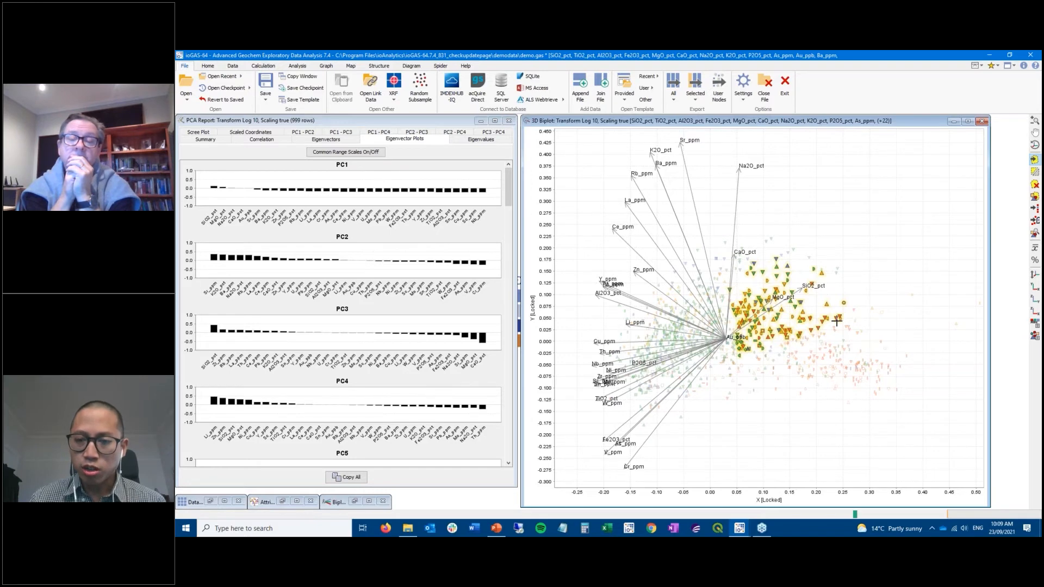
Step: Rotate the 3D biplot to view the selected samples and element vectors from several angles
{"action": "left_click_drag", "start_coordinate": [841, 308], "coordinate": [753, 354]}
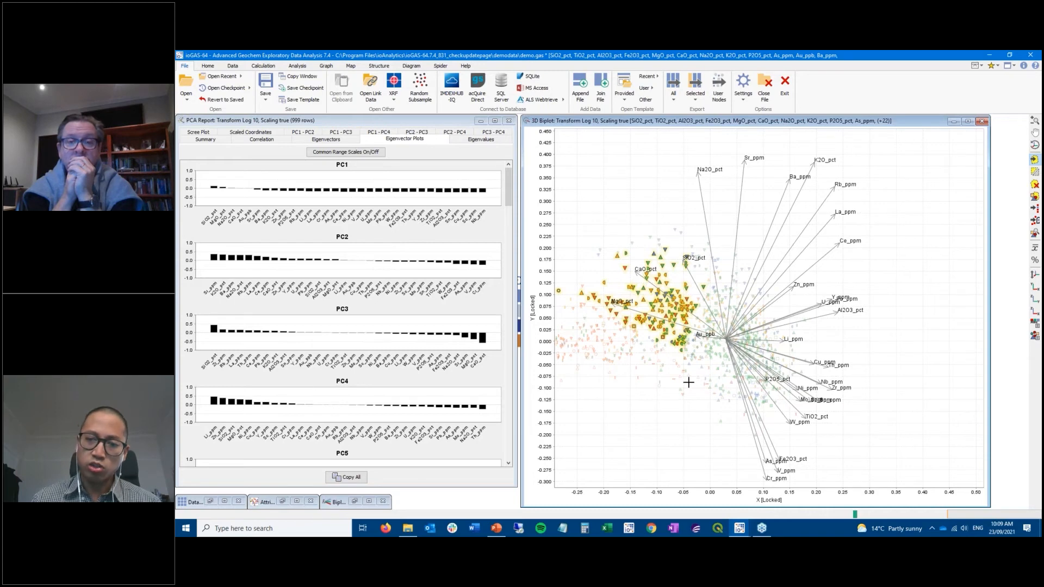
{"action": "left_click_drag", "start_coordinate": [729, 376], "coordinate": [839, 414]}
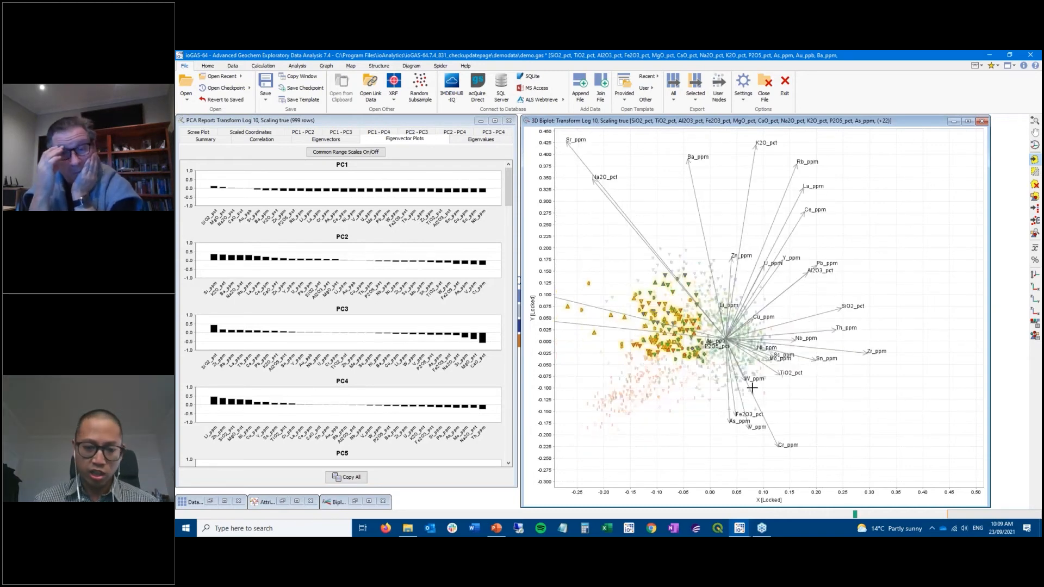
{"action": "left_click_drag", "start_coordinate": [752, 388], "coordinate": [812, 363]}
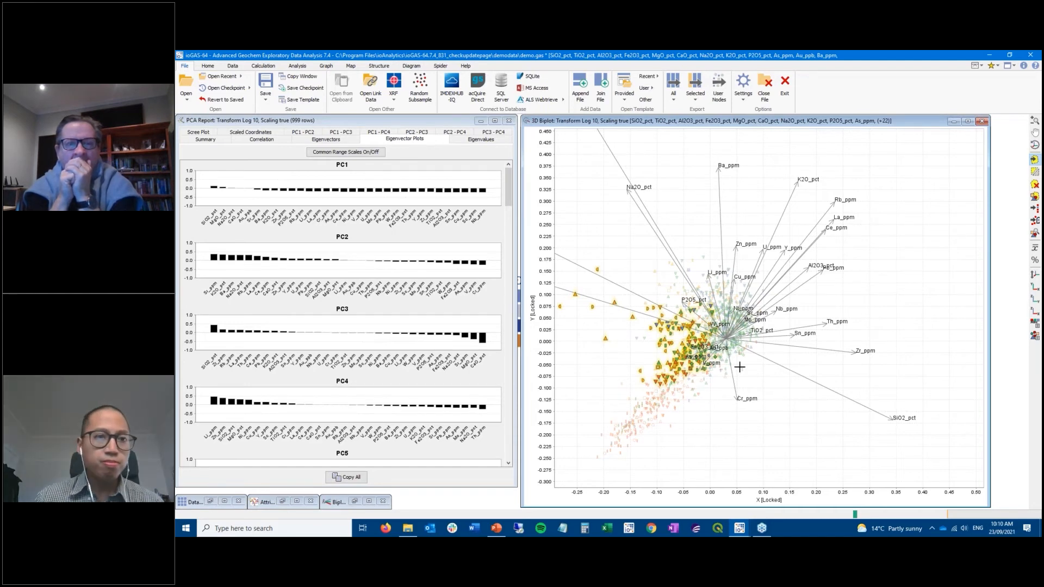
Step: Open the aiSIRIS demo data without saving changes to demo.gas, and restore its previous session windows
{"action": "left_click", "coordinate": [187, 100]}
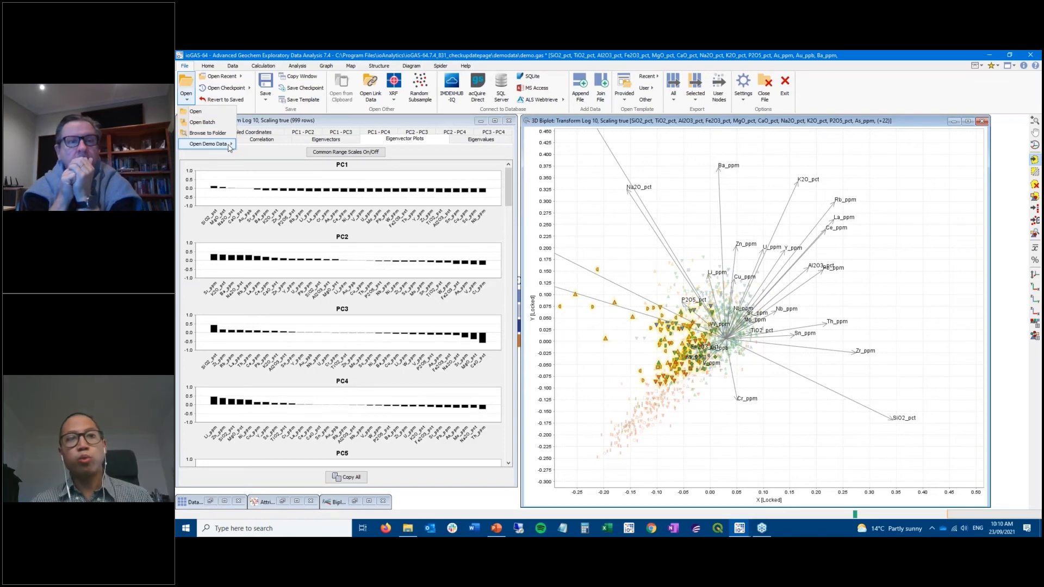
{"action": "mouse_move", "coordinate": [229, 147]}
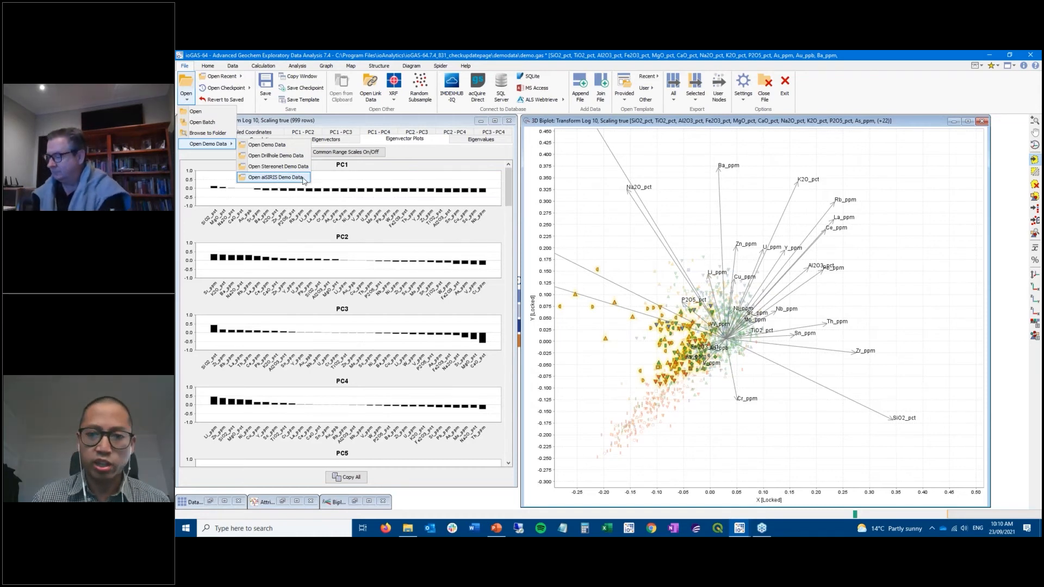
{"action": "left_click", "coordinate": [303, 180]}
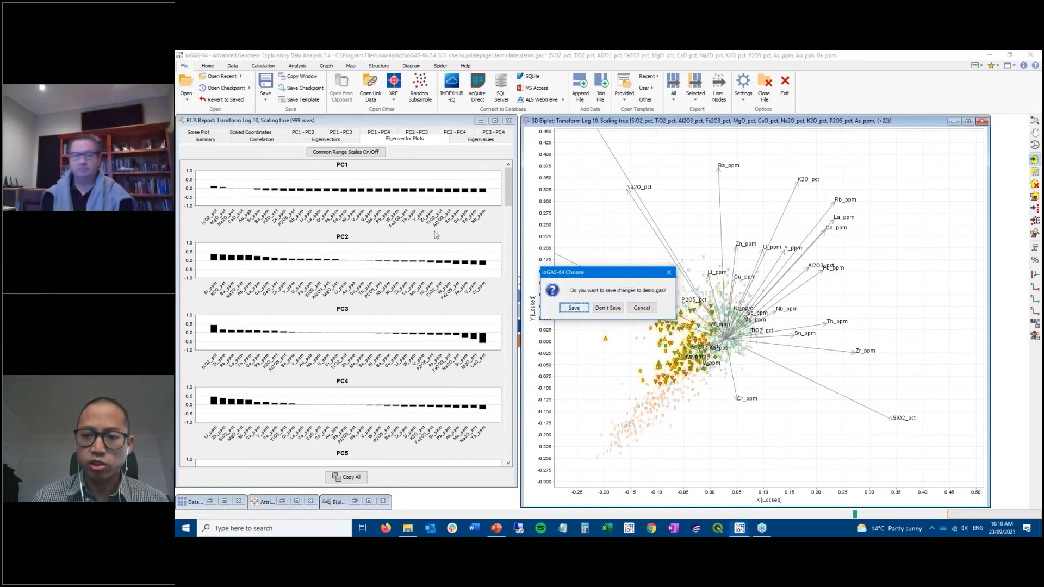
{"action": "left_click", "coordinate": [607, 308]}
{"action": "left_click", "coordinate": [594, 321]}
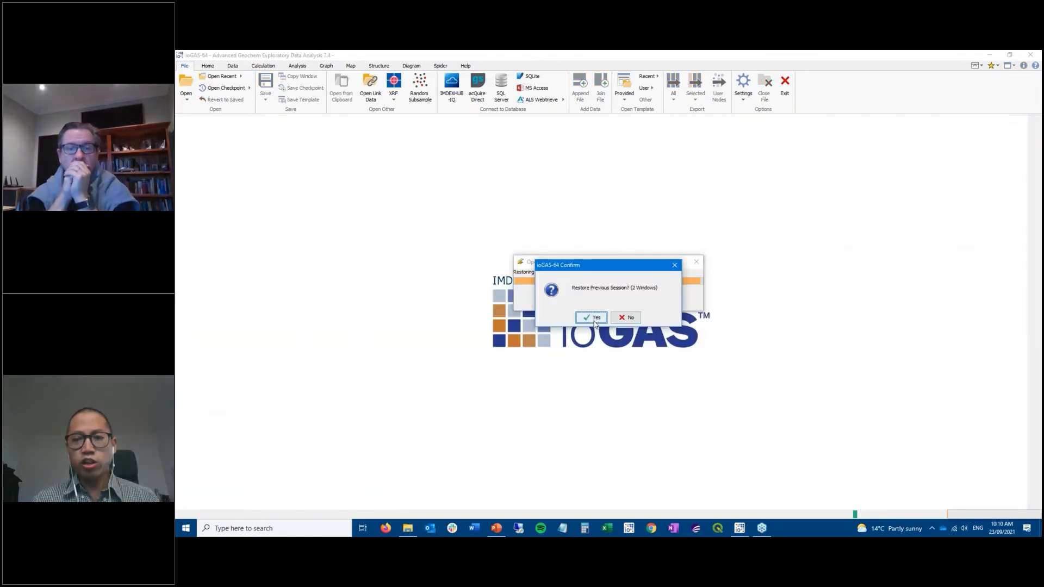
{"action": "left_click", "coordinate": [586, 312]}
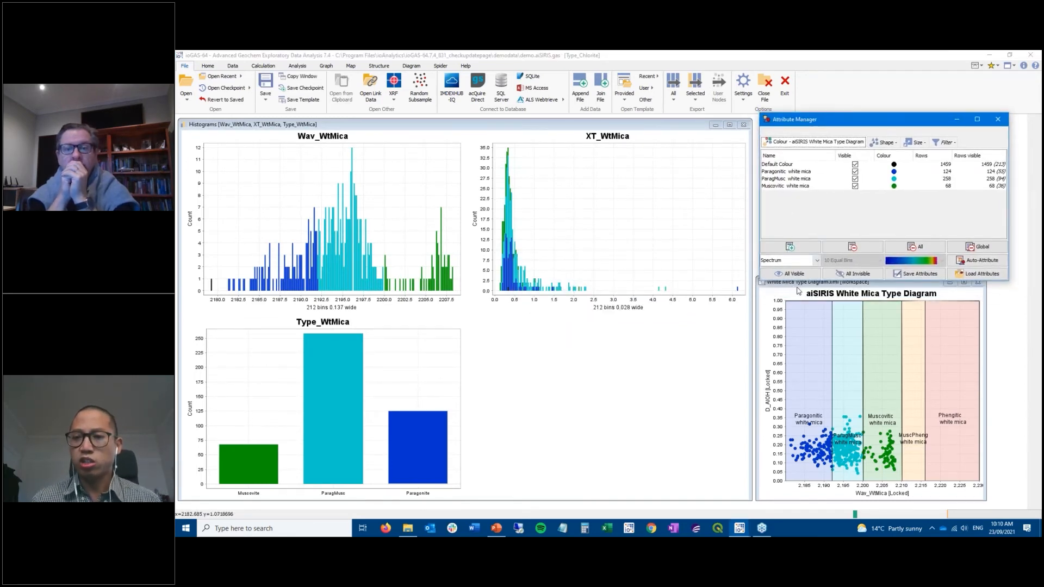
Step: View the aiSIRIS data table across to its mineral and quality-check columns, and minimise the table
{"action": "left_click", "coordinate": [798, 288]}
{"action": "left_click", "coordinate": [233, 65]}
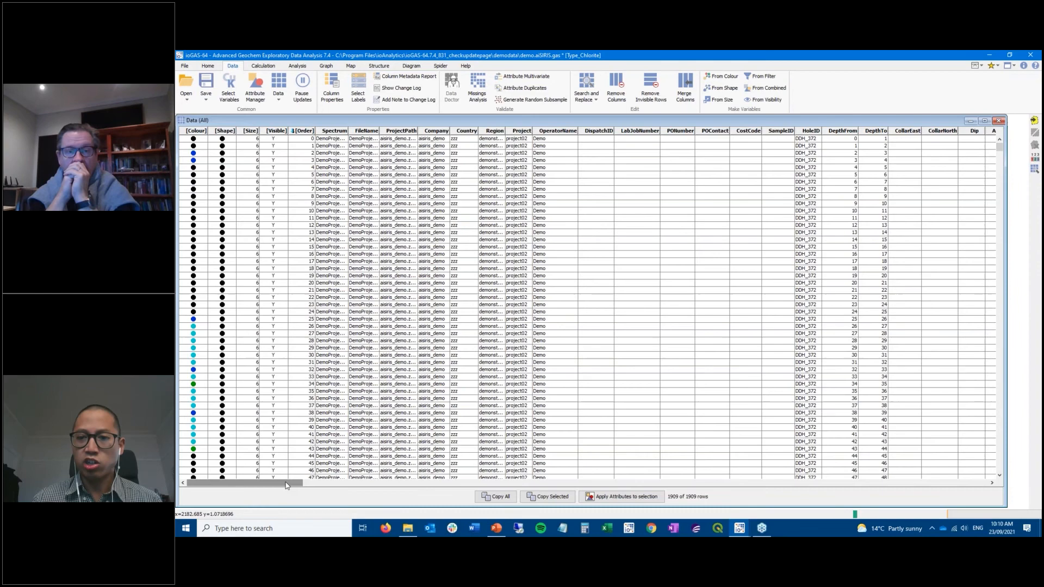
{"action": "left_click_drag", "start_coordinate": [289, 482], "coordinate": [465, 483]}
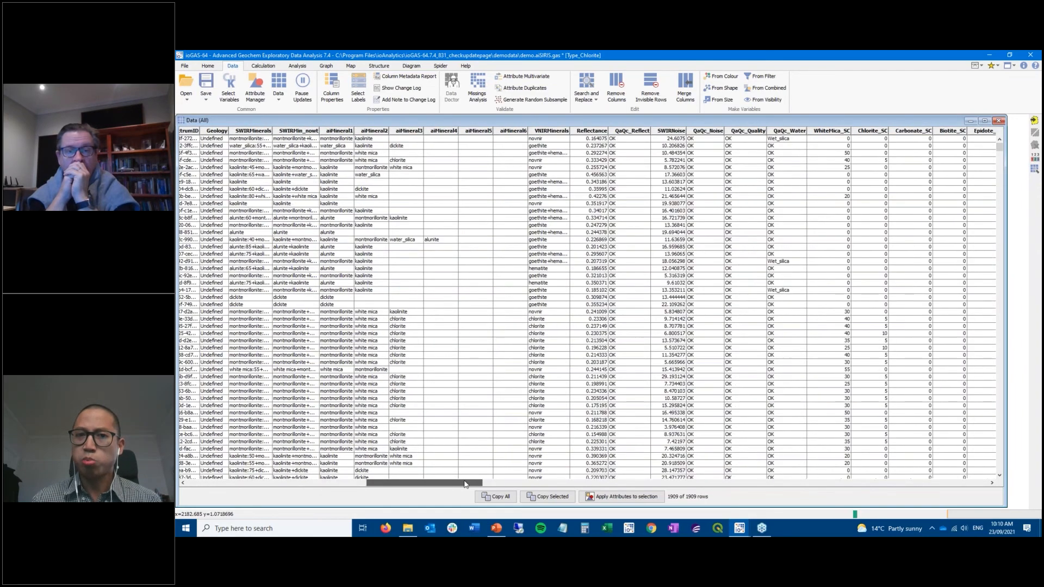
{"action": "left_click", "coordinate": [971, 122]}
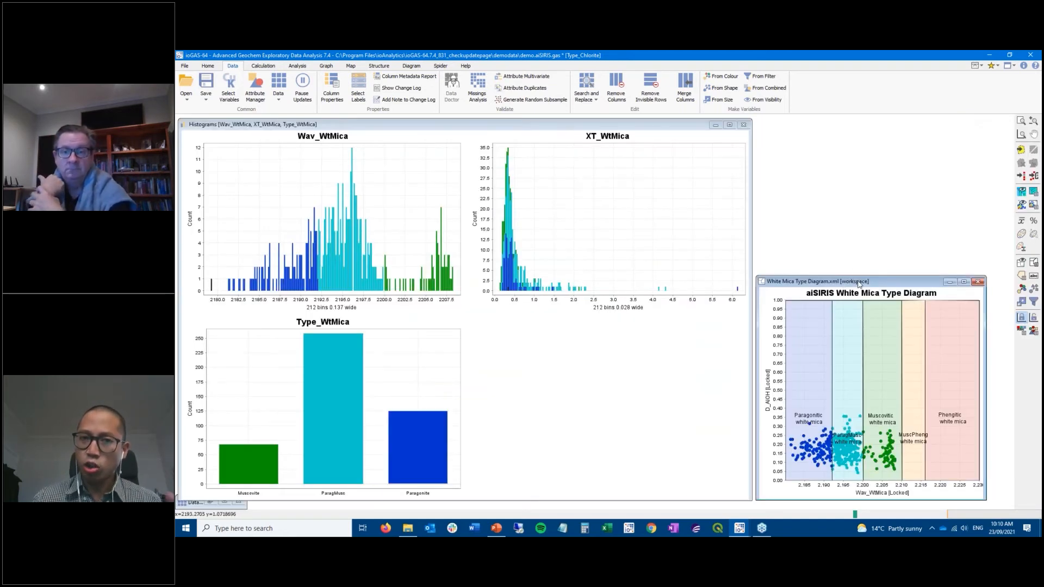
Step: Check which aiSIRIS classification diagrams are provided, without opening one
{"action": "left_click", "coordinate": [412, 66]}
{"action": "left_click", "coordinate": [430, 102]}
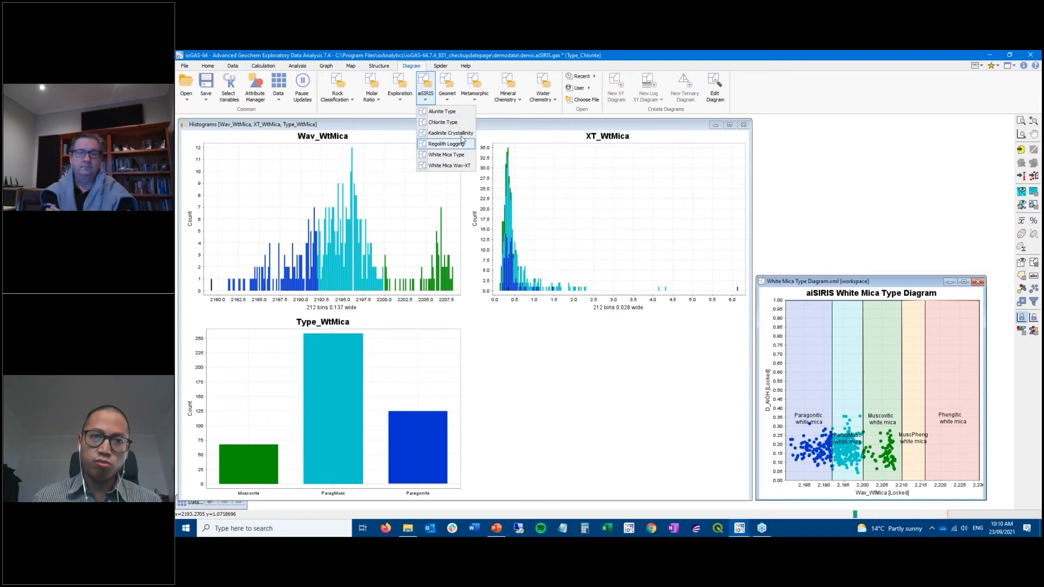
{"action": "left_click", "coordinate": [480, 66]}
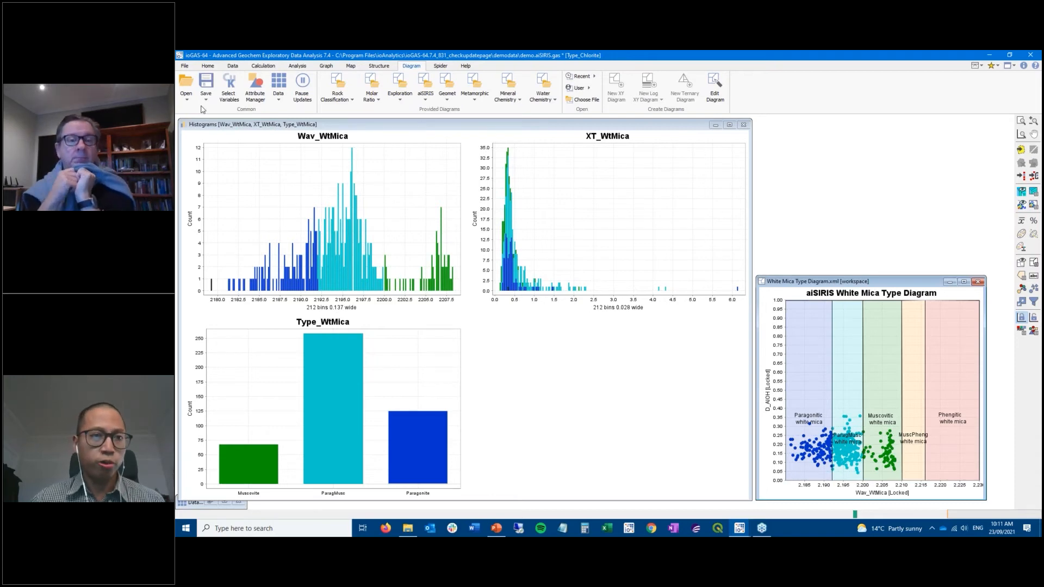
Step: Open the drillhole demo data without saving changes to demo.aiSIRIS.gas and without restoring its previous session
{"action": "left_click", "coordinate": [184, 66]}
{"action": "left_click", "coordinate": [187, 100]}
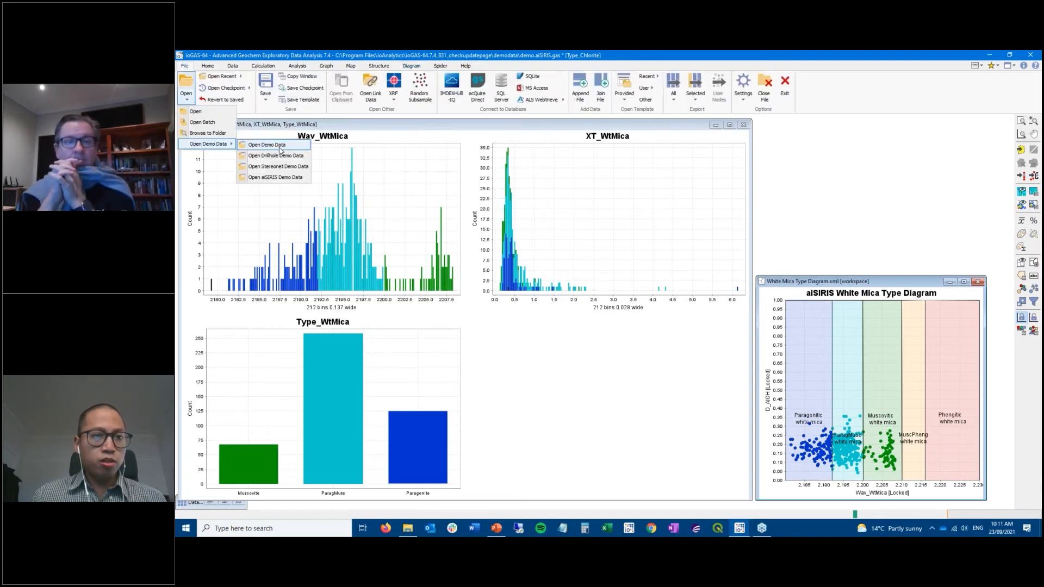
{"action": "left_click", "coordinate": [606, 311]}
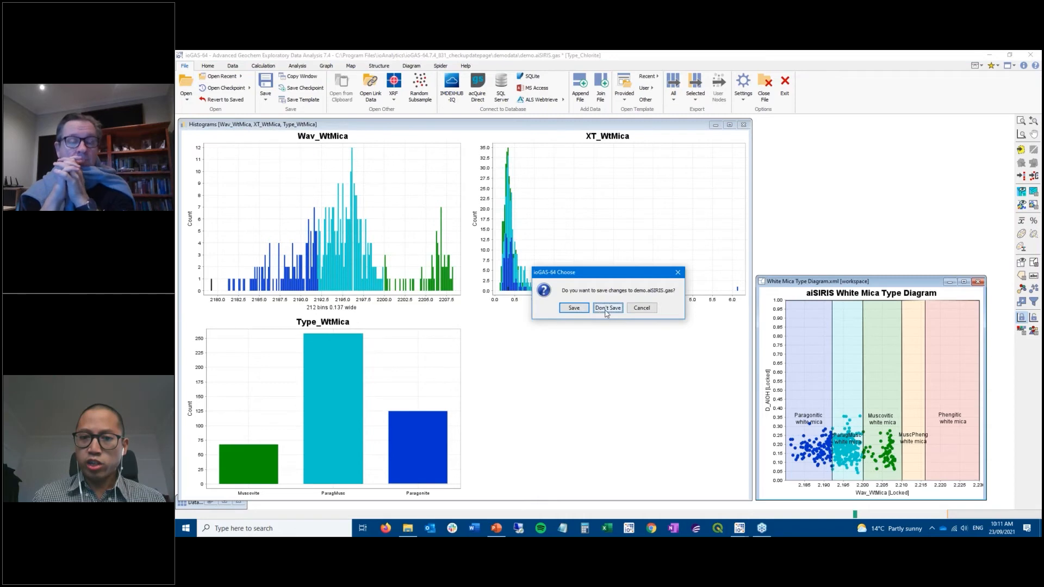
{"action": "left_click", "coordinate": [607, 308]}
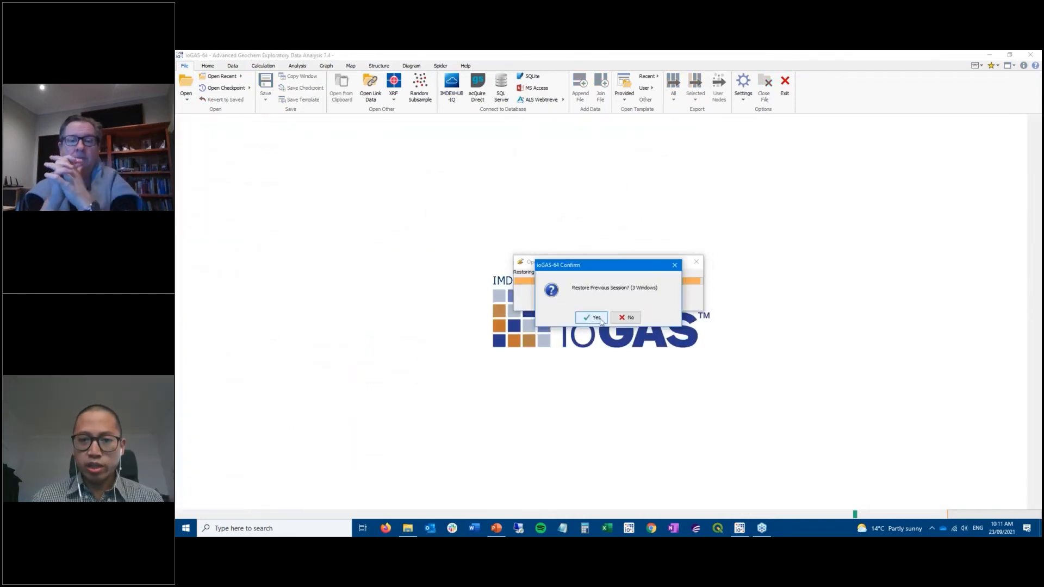
{"action": "left_click", "coordinate": [625, 319]}
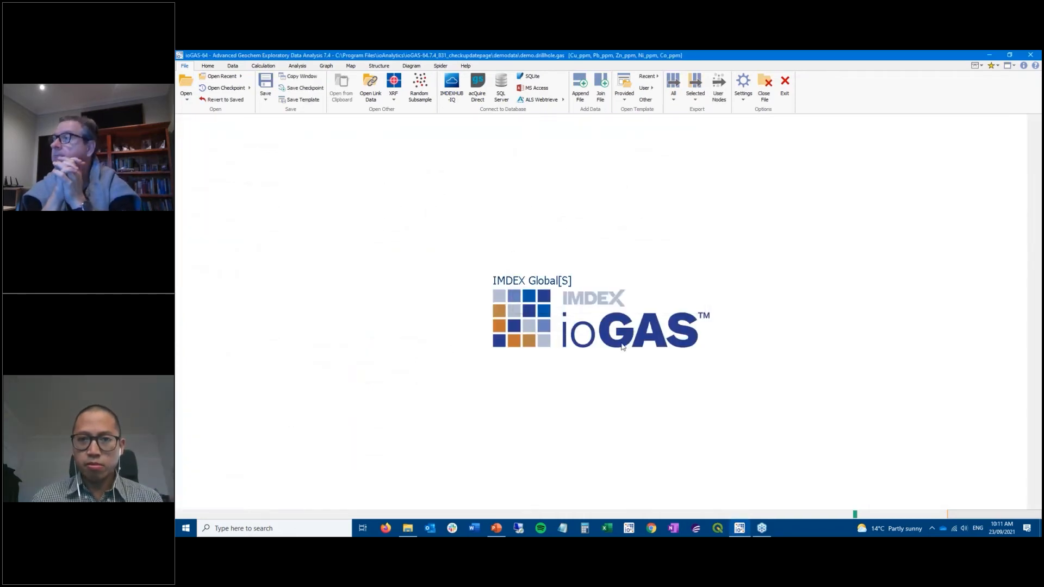
{"action": "left_click", "coordinate": [639, 231]}
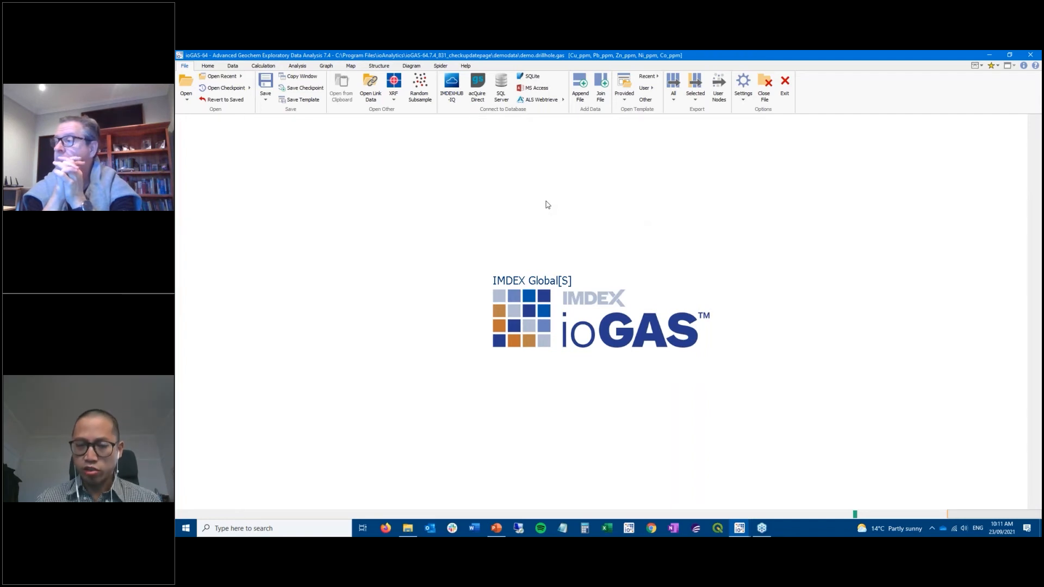
{"action": "left_click", "coordinate": [192, 97]}
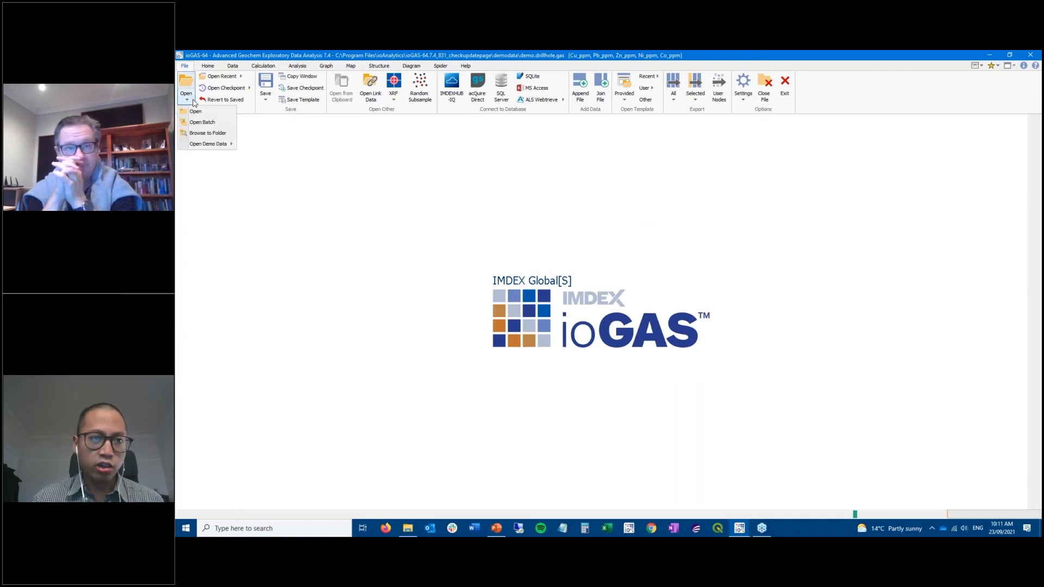
{"action": "mouse_move", "coordinate": [212, 144]}
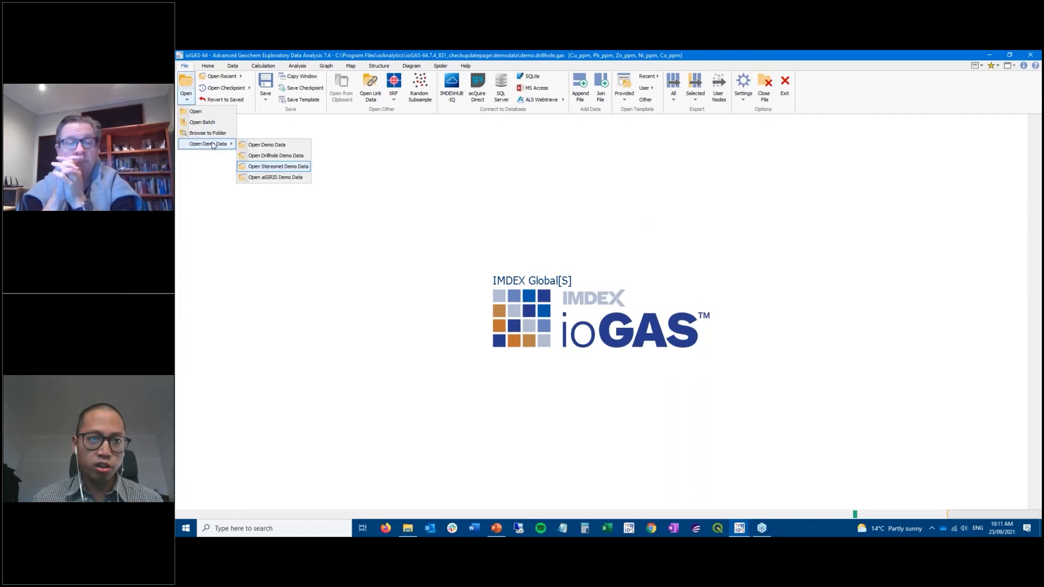
{"action": "left_click", "coordinate": [346, 159]}
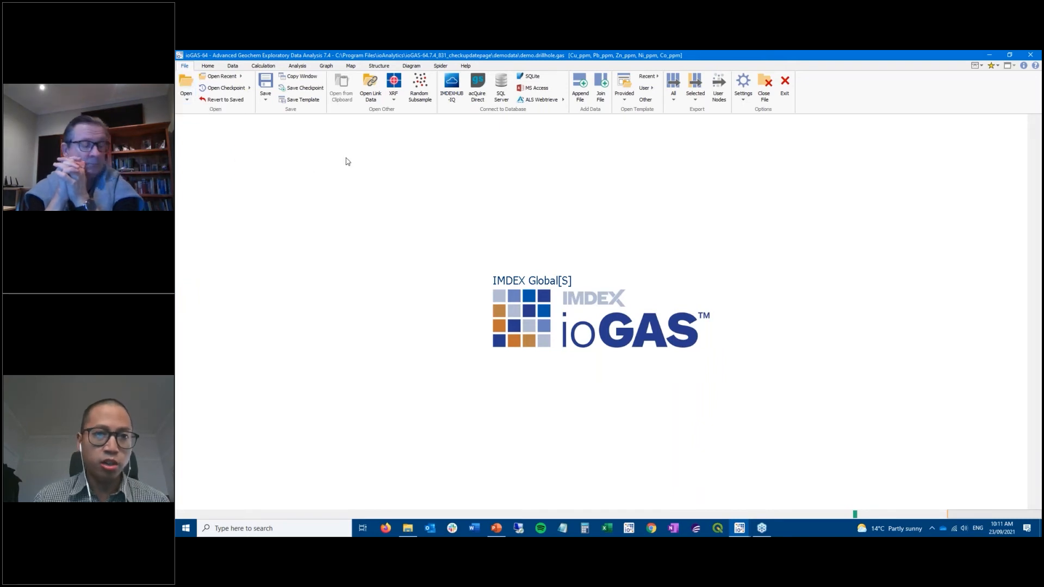
{"action": "left_click", "coordinate": [208, 66]}
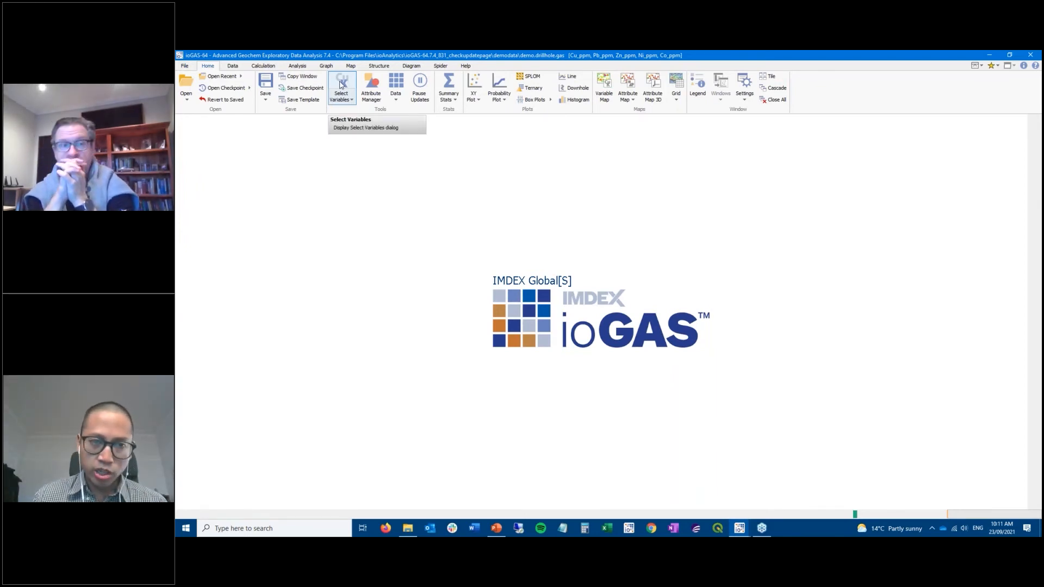
{"action": "left_click", "coordinate": [341, 86]}
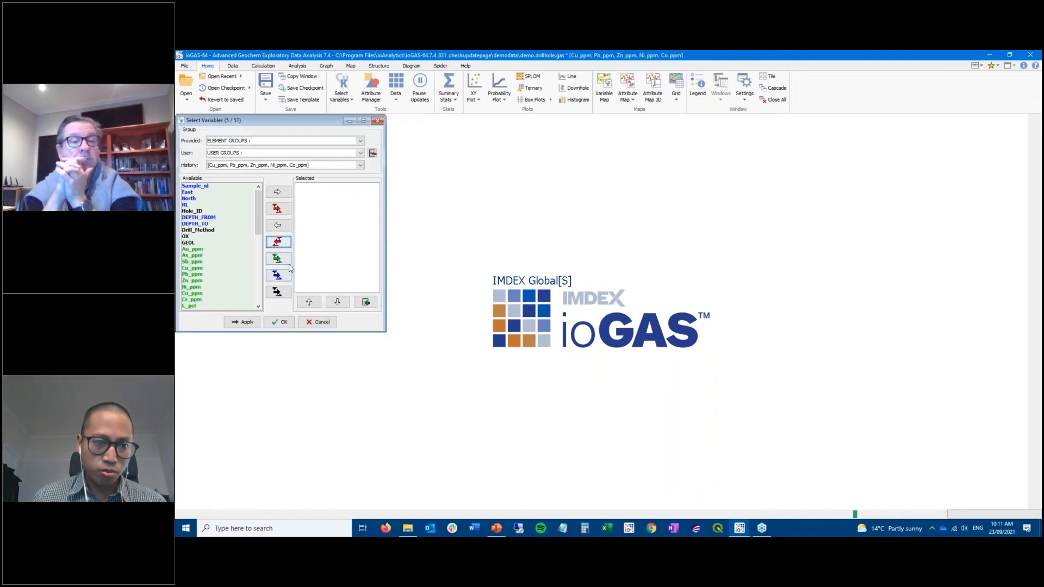
{"action": "left_click", "coordinate": [321, 321]}
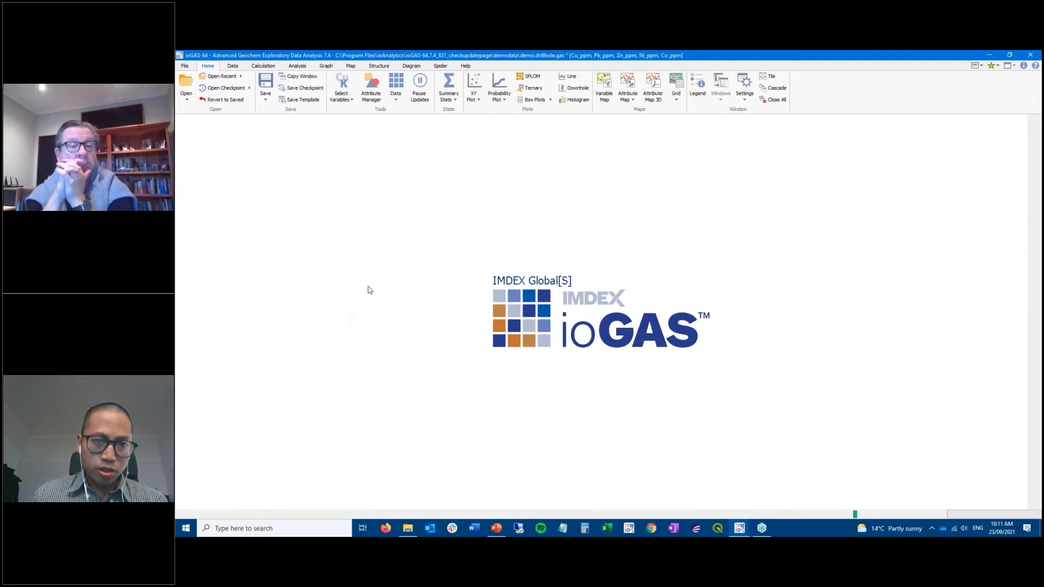
Step: Open the recently used Ti vs Zr (Hallberg, 1984) diagram in an enlarged window, plus the Volcanic Rocks Modified (Pearce, 1996) diagram
{"action": "left_click", "coordinate": [411, 66]}
{"action": "left_click", "coordinate": [581, 76]}
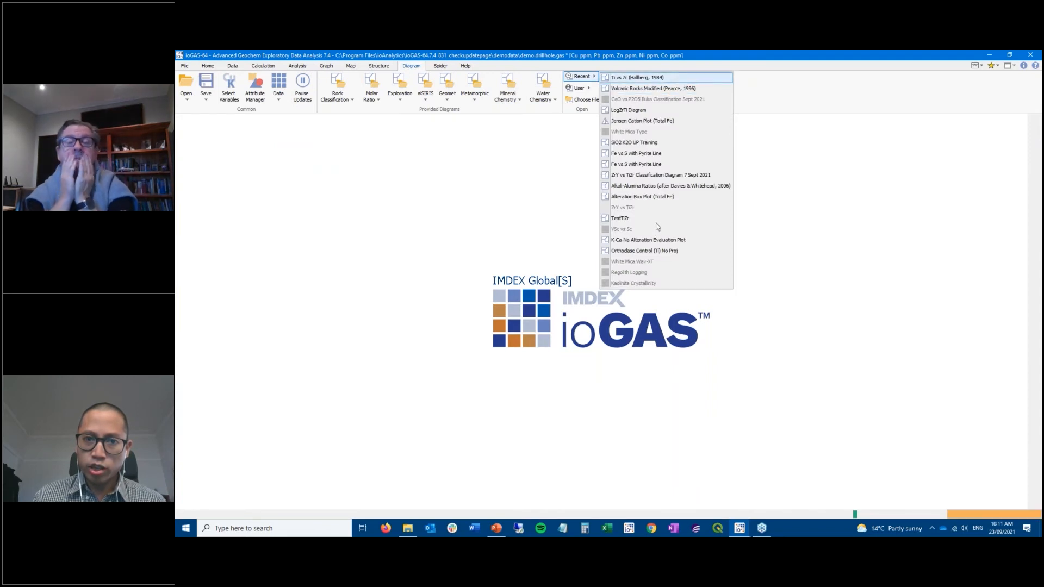
{"action": "left_click_drag", "start_coordinate": [403, 337], "coordinate": [468, 479]}
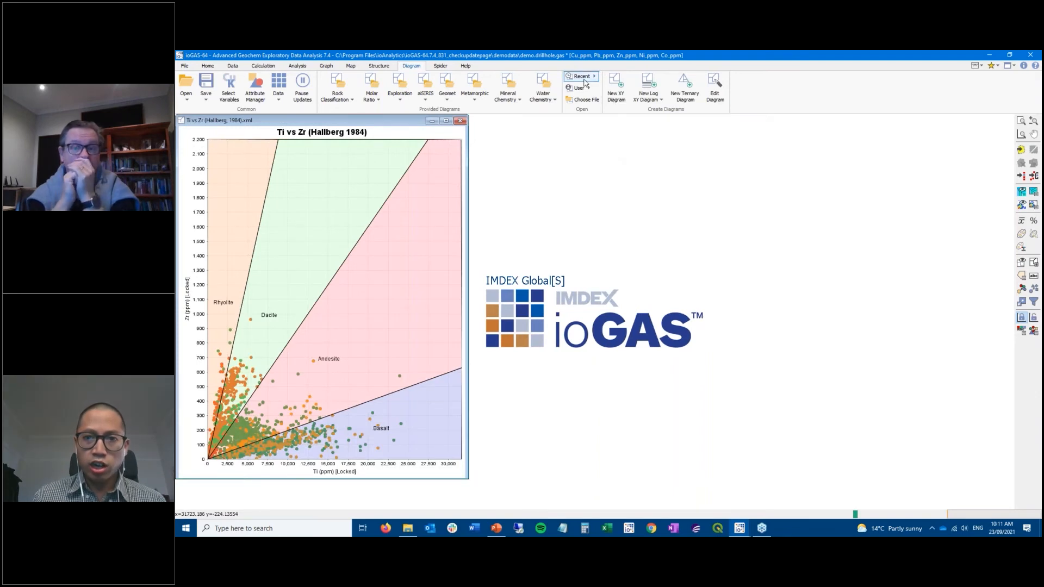
{"action": "left_click", "coordinate": [584, 80]}
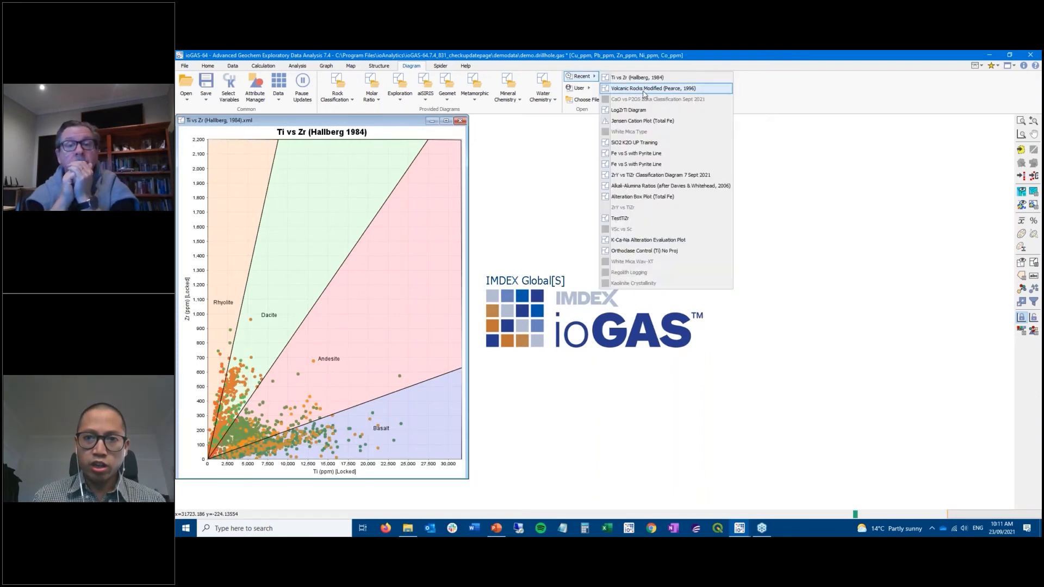
{"action": "left_click", "coordinate": [647, 89]}
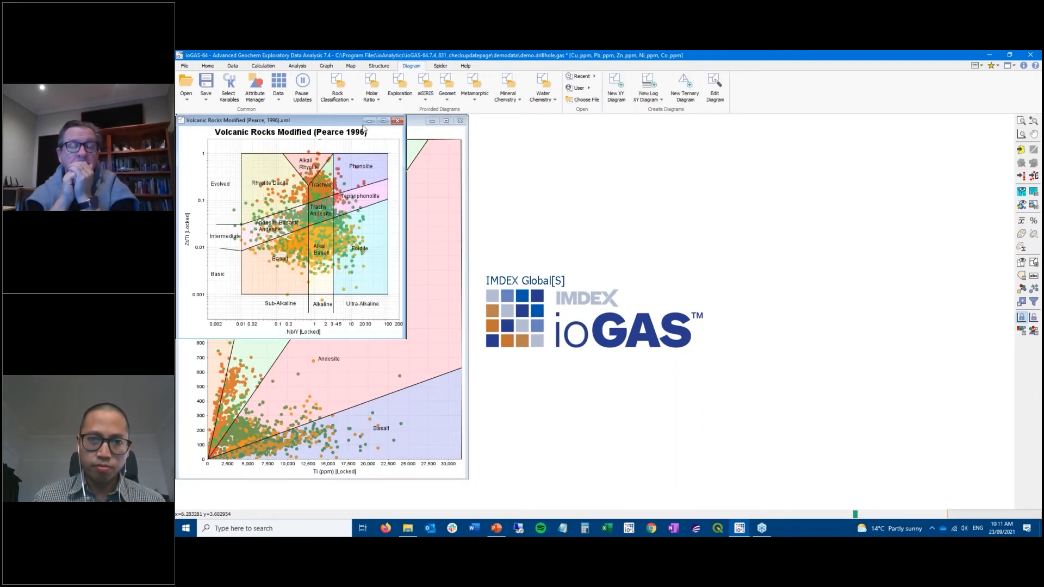
Step: Place the enlarged Volcanic Rocks Modified (Pearce, 1996) diagram beside the Ti vs Zr diagram, and filter the rows by the Ti vs Zr (Hallberg, 1984) polygons
{"action": "left_click_drag", "start_coordinate": [364, 128], "coordinate": [632, 130]}
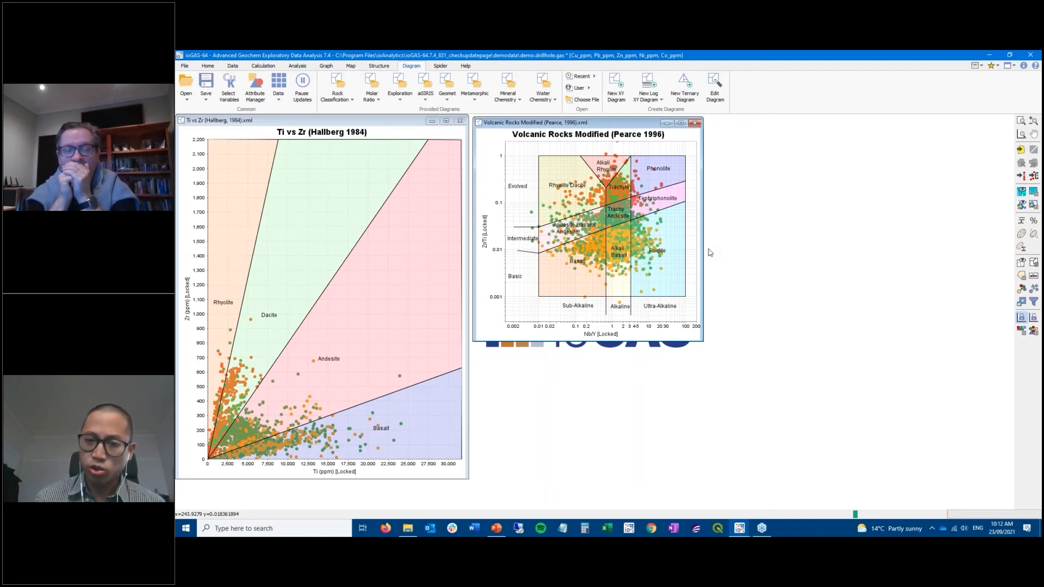
{"action": "left_click_drag", "start_coordinate": [705, 340], "coordinate": [718, 363]}
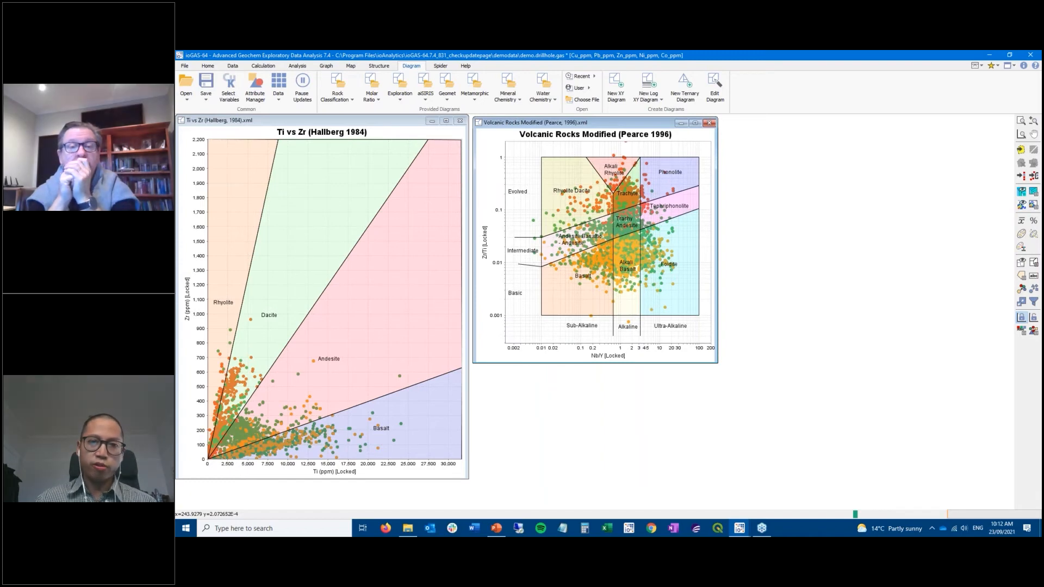
{"action": "left_click", "coordinate": [399, 129]}
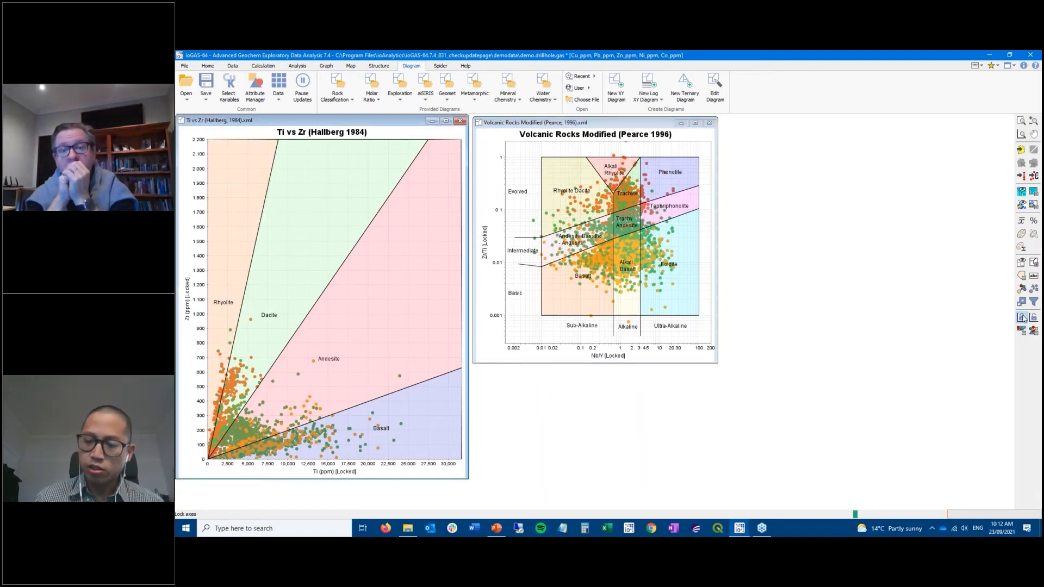
{"action": "left_click", "coordinate": [1035, 304]}
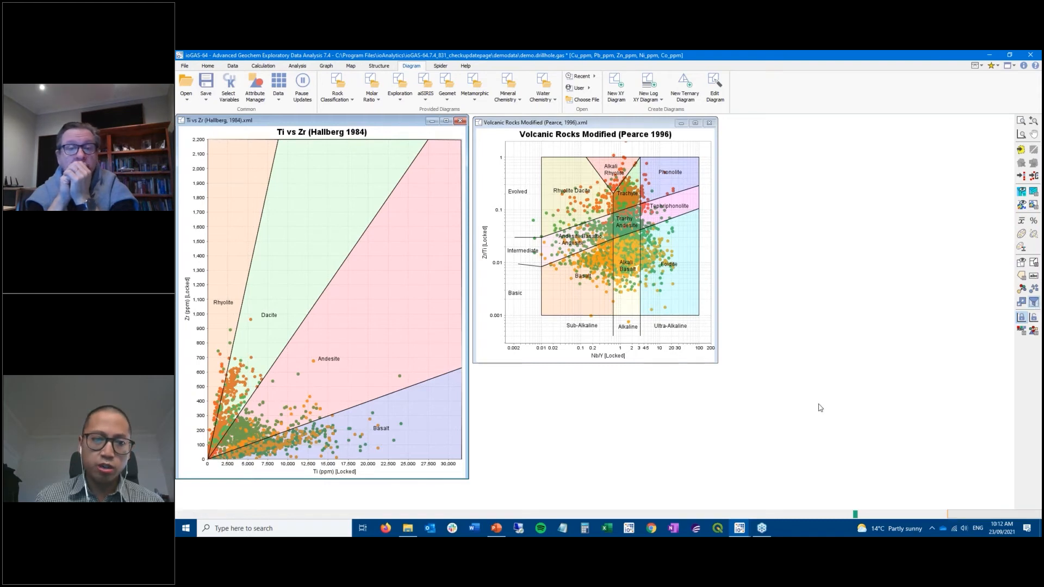
Step: Review the Hallberg filter groups in the Attribute Manager and create a data column from them named Filter - Ti vs Zr (Hallberg 1984)
{"action": "left_click", "coordinate": [254, 89]}
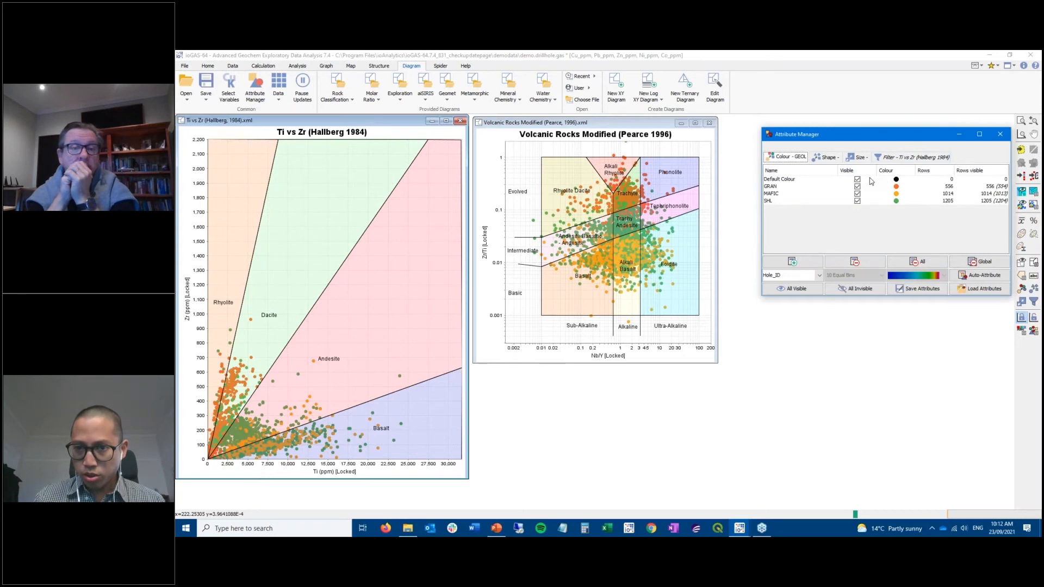
{"action": "left_click", "coordinate": [912, 158]}
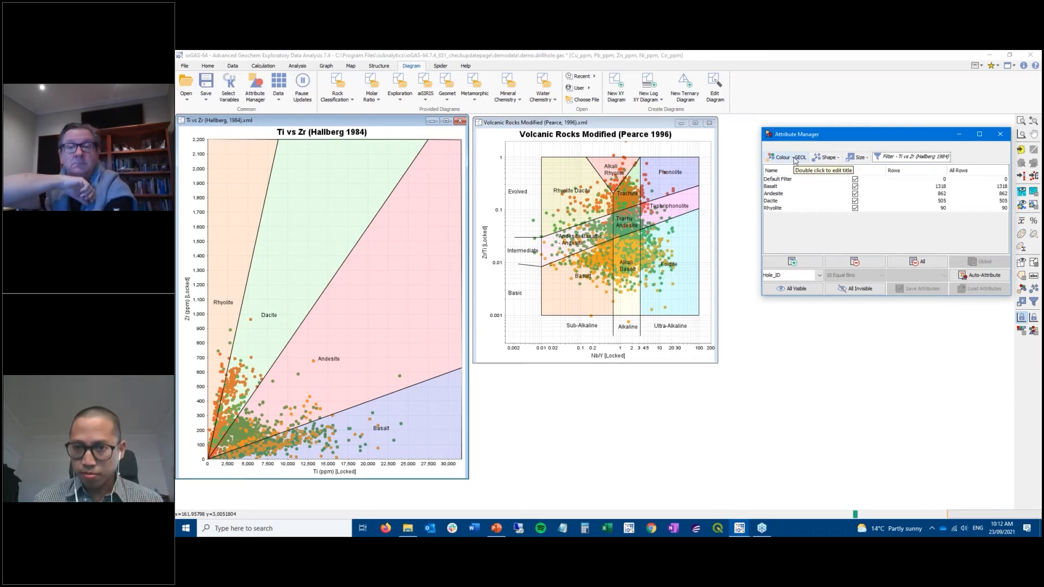
{"action": "left_click", "coordinate": [234, 67]}
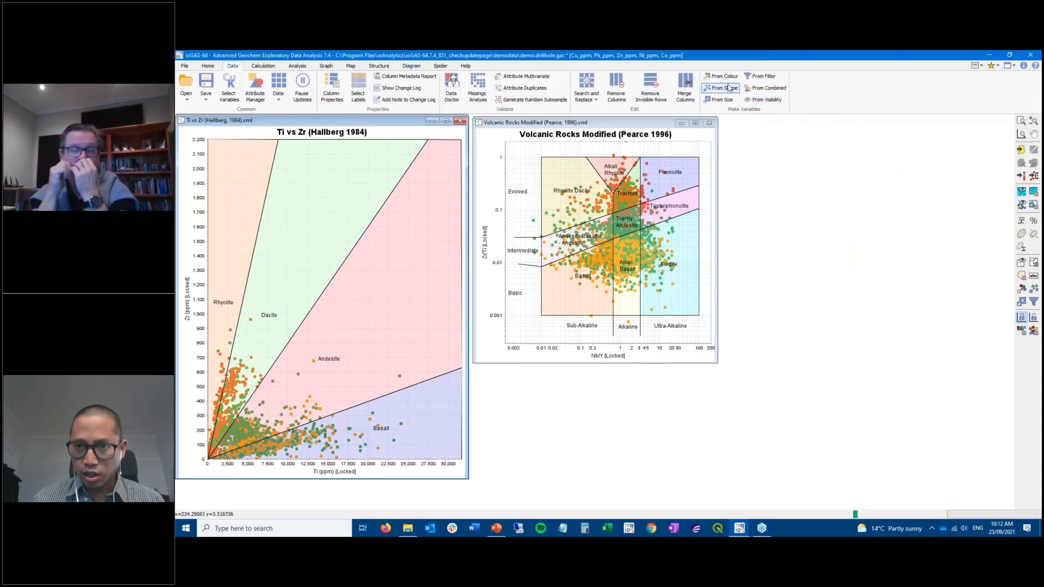
{"action": "left_click", "coordinate": [763, 77]}
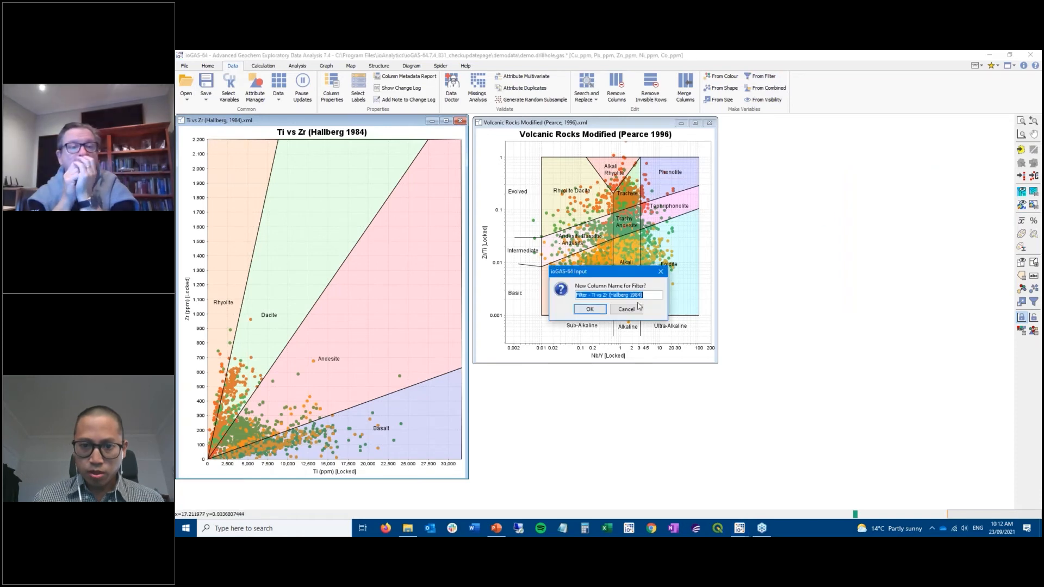
{"action": "left_click", "coordinate": [589, 309]}
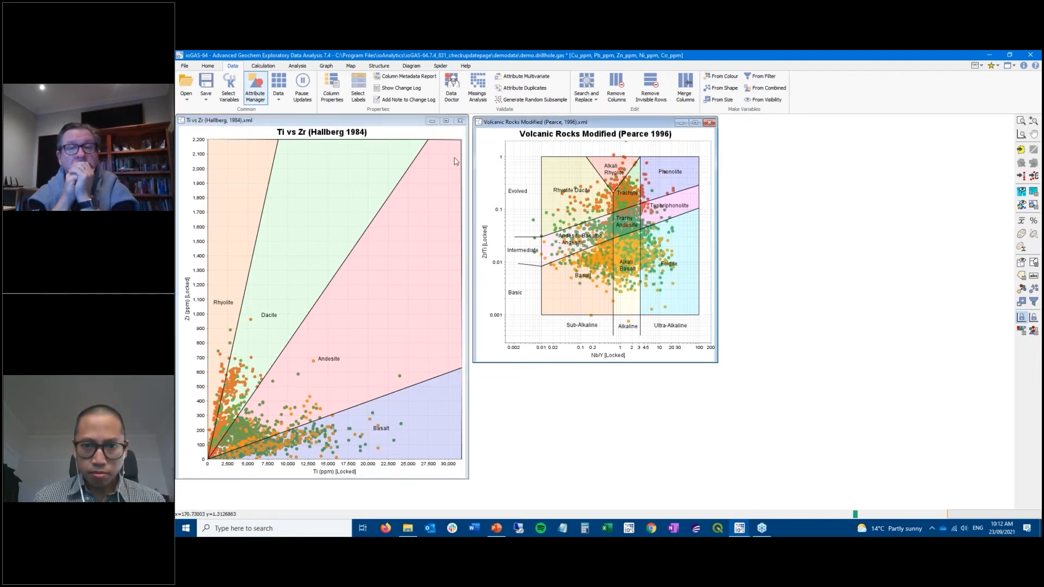
Step: Decline replacing the existing colour attributes, and show only the Basalt group of the Ti vs Zr (Hallberg 1984) filter
{"action": "left_click", "coordinate": [1022, 289]}
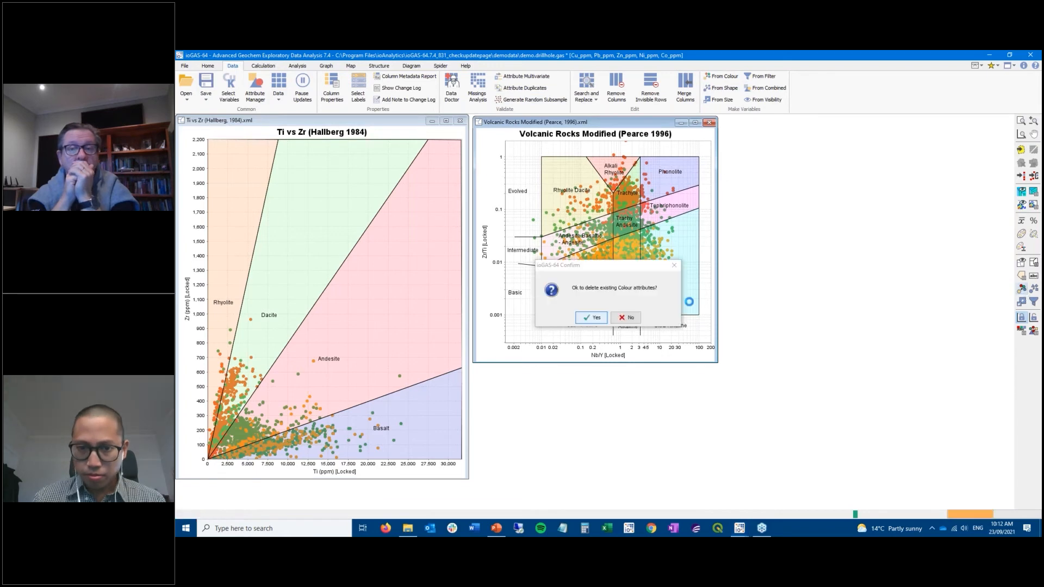
{"action": "left_click", "coordinate": [620, 319]}
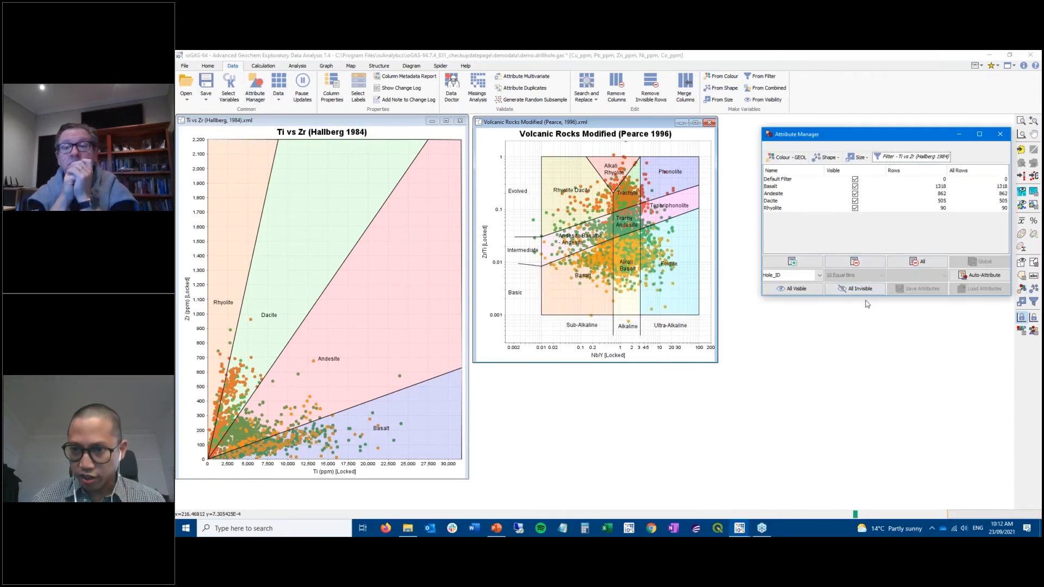
{"action": "left_click", "coordinate": [859, 289]}
{"action": "left_click", "coordinate": [855, 186]}
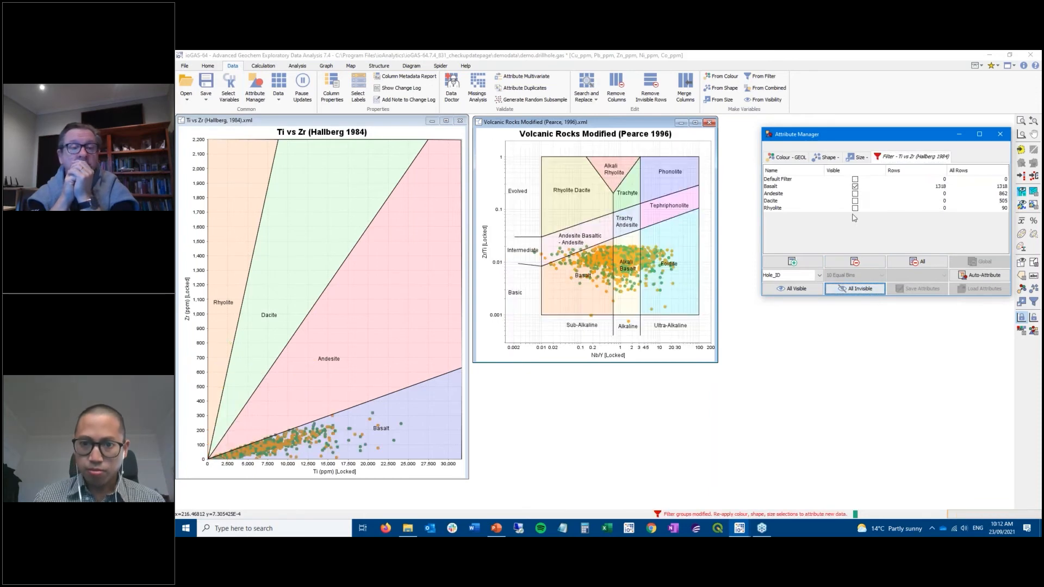
Step: Create a data column from the current GEOL colour attribute under the default name, and shift the Pearce diagram window slightly down
{"action": "left_click", "coordinate": [724, 79]}
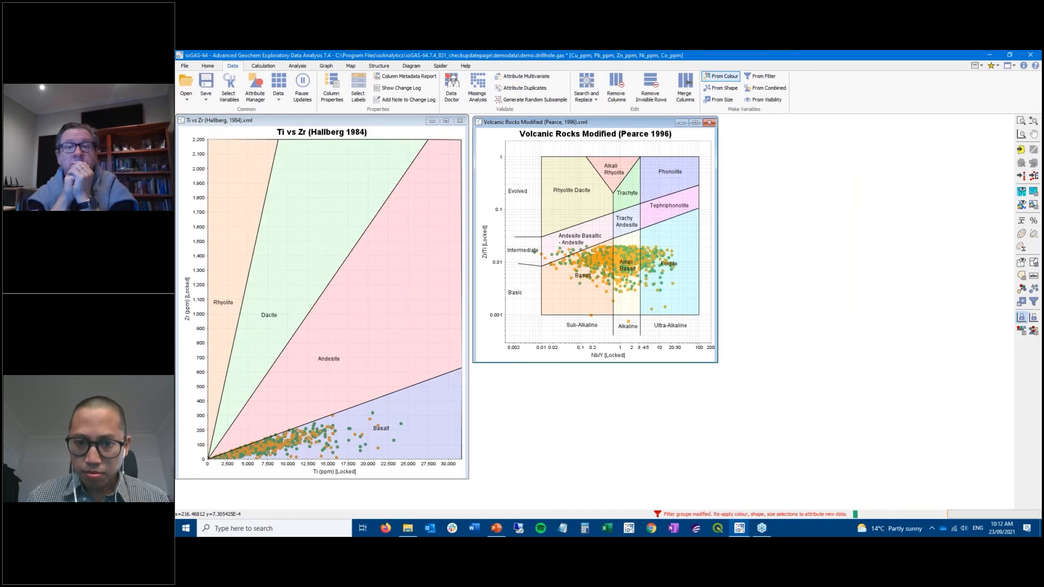
{"action": "left_click", "coordinate": [594, 309]}
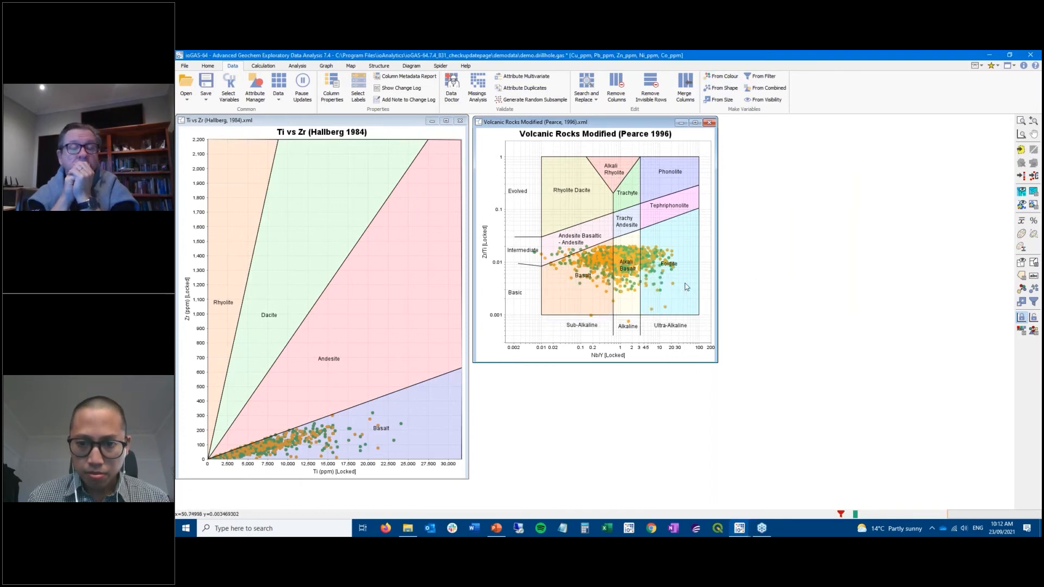
{"action": "left_click_drag", "start_coordinate": [654, 122], "coordinate": [657, 150]}
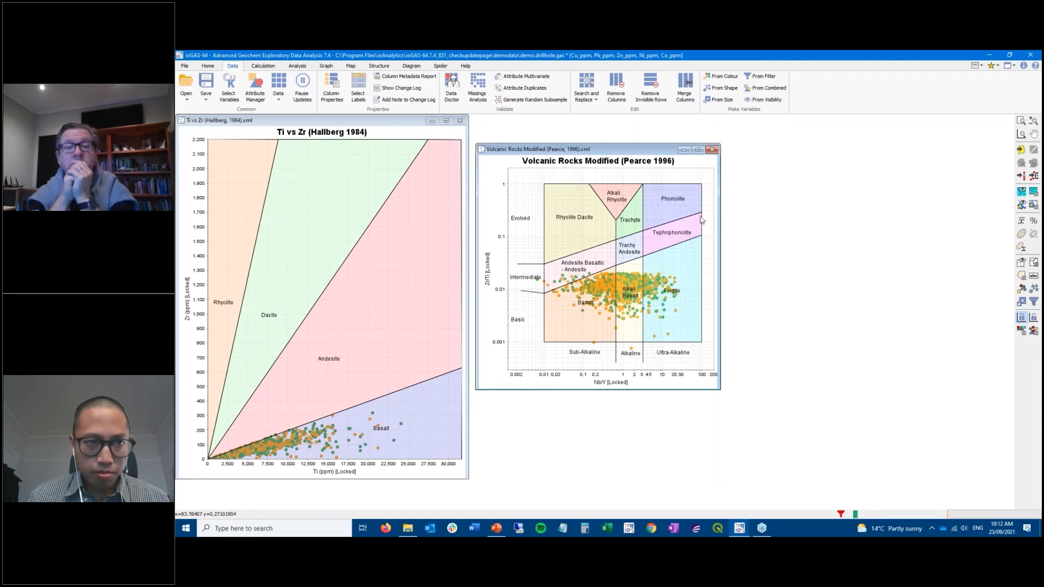
Step: Make all filter groups visible and colour the rows by the Volcanic Rocks Modified (Pearce 1996) polygons, replacing the existing colour attributes
{"action": "left_click", "coordinate": [255, 88]}
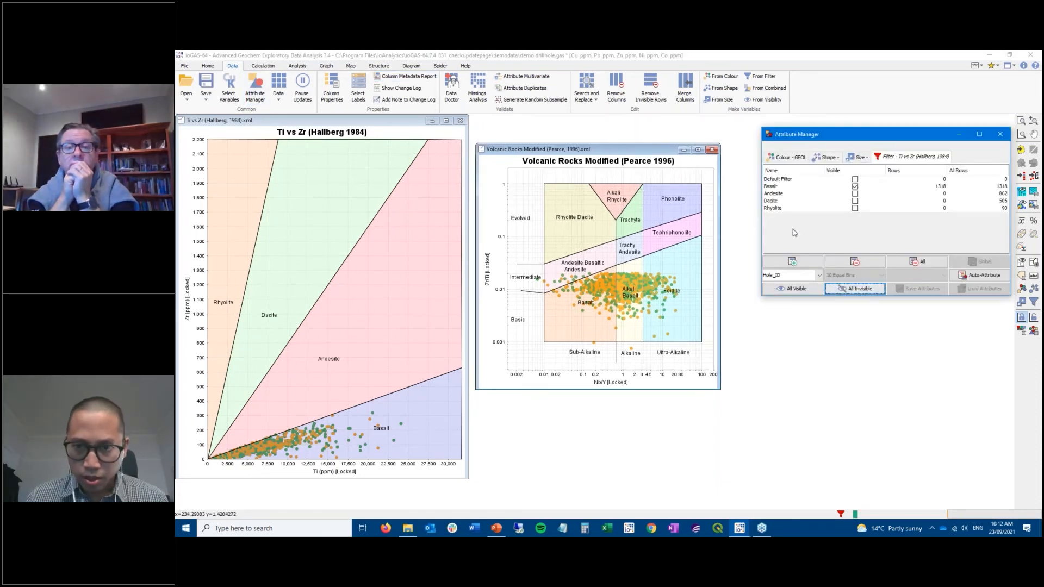
{"action": "left_click", "coordinate": [794, 288]}
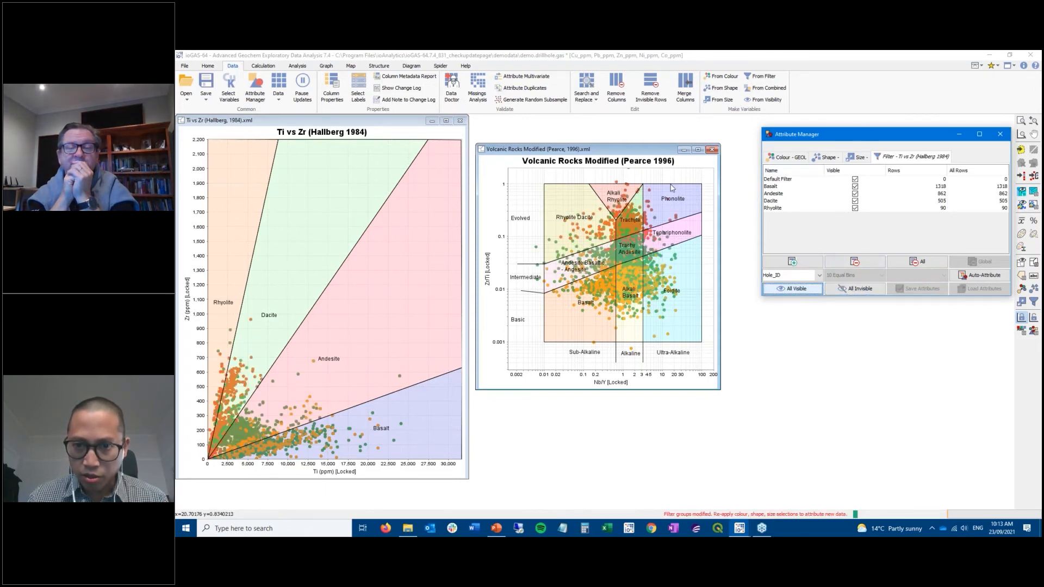
{"action": "left_click", "coordinate": [653, 149]}
{"action": "left_click", "coordinate": [1022, 289]}
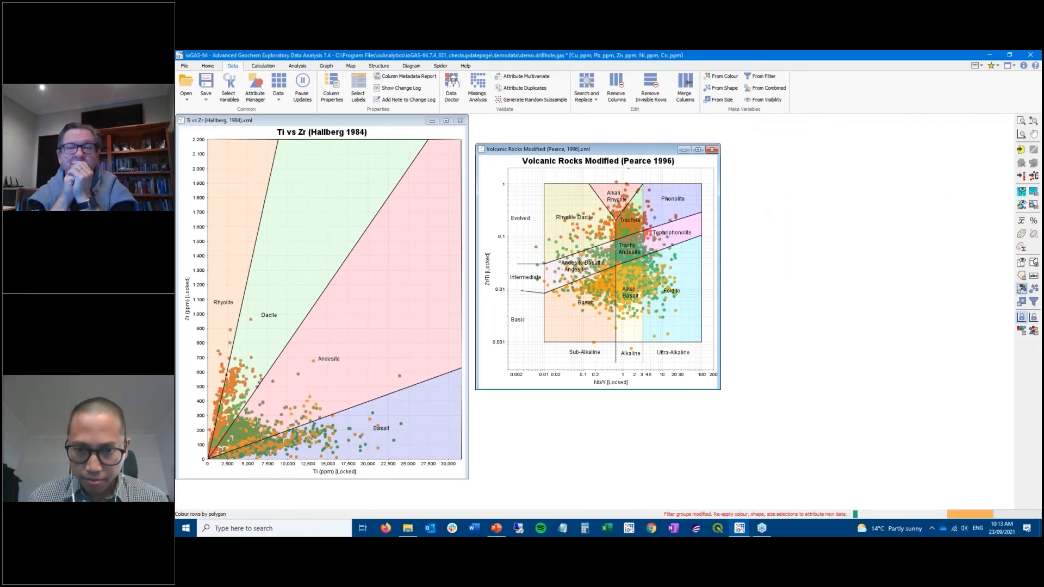
{"action": "key", "text": "Return"}
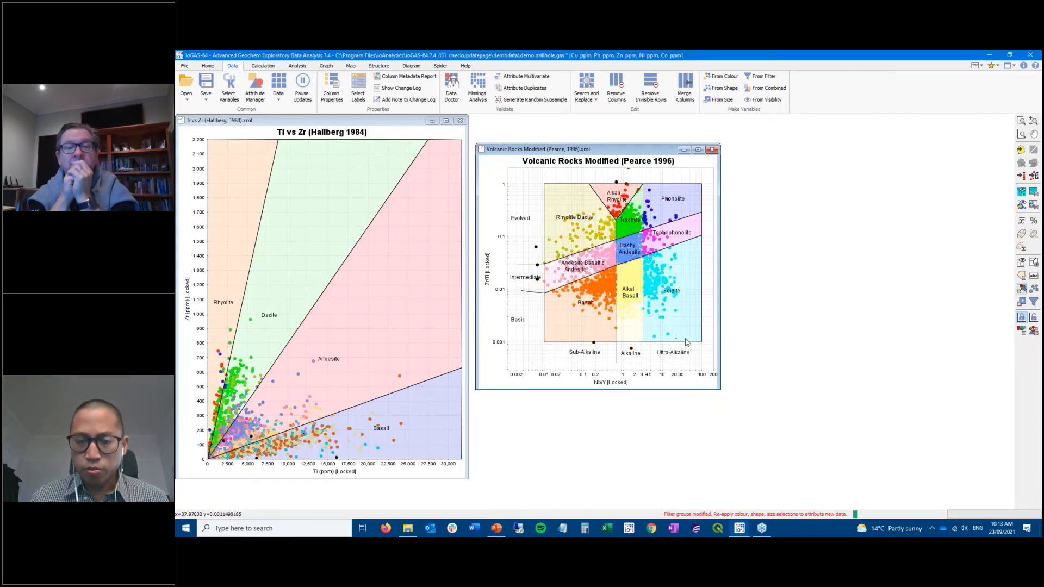
Step: Create a data column named Colour - Volcanic Rocks Modified (Pearce 1996), review the new classification columns in the full data table, and minimise the table
{"action": "left_click", "coordinate": [727, 80]}
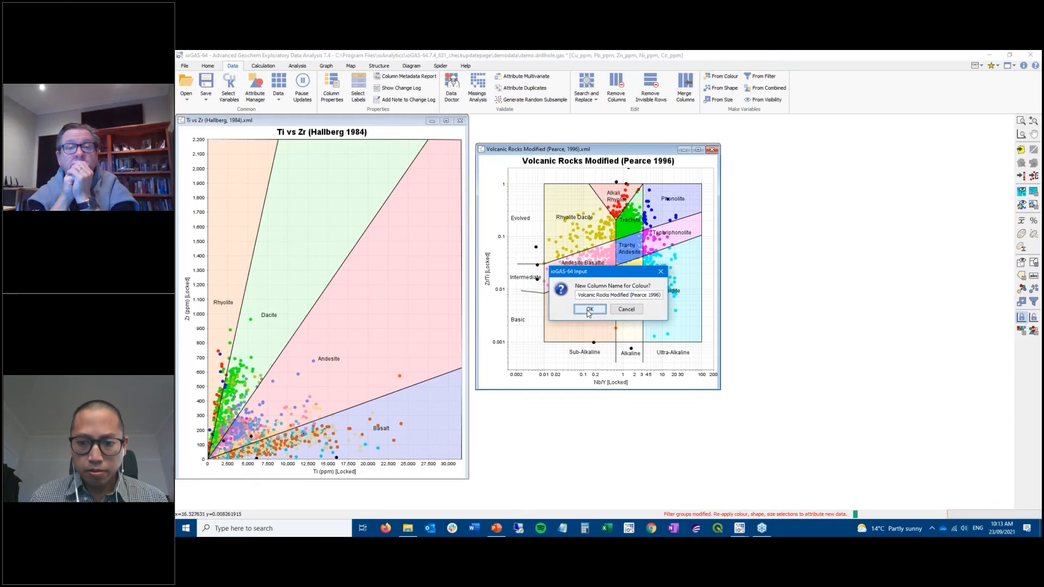
{"action": "left_click", "coordinate": [588, 310]}
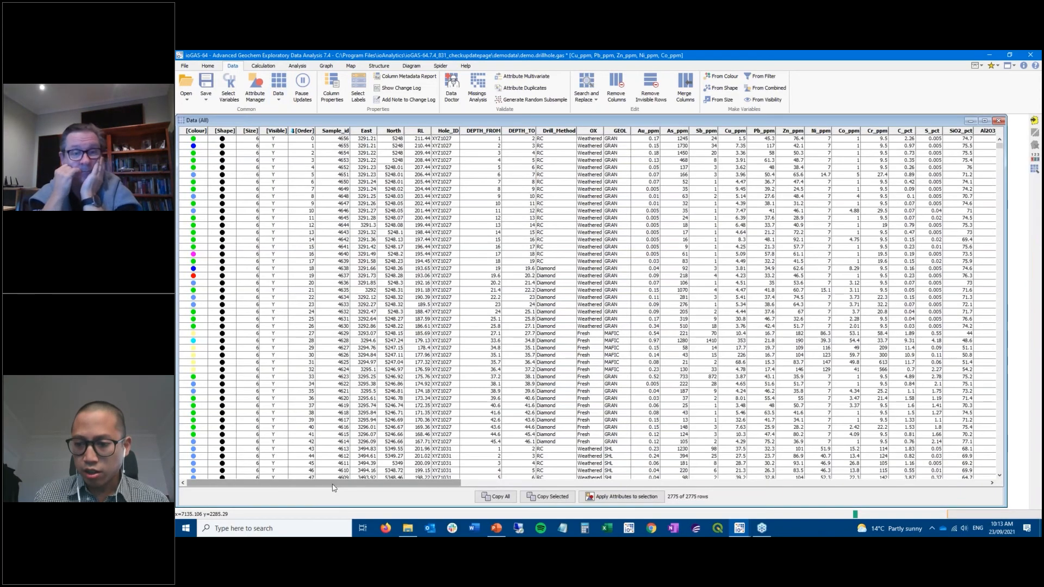
{"action": "left_click_drag", "start_coordinate": [368, 485], "coordinate": [895, 481]}
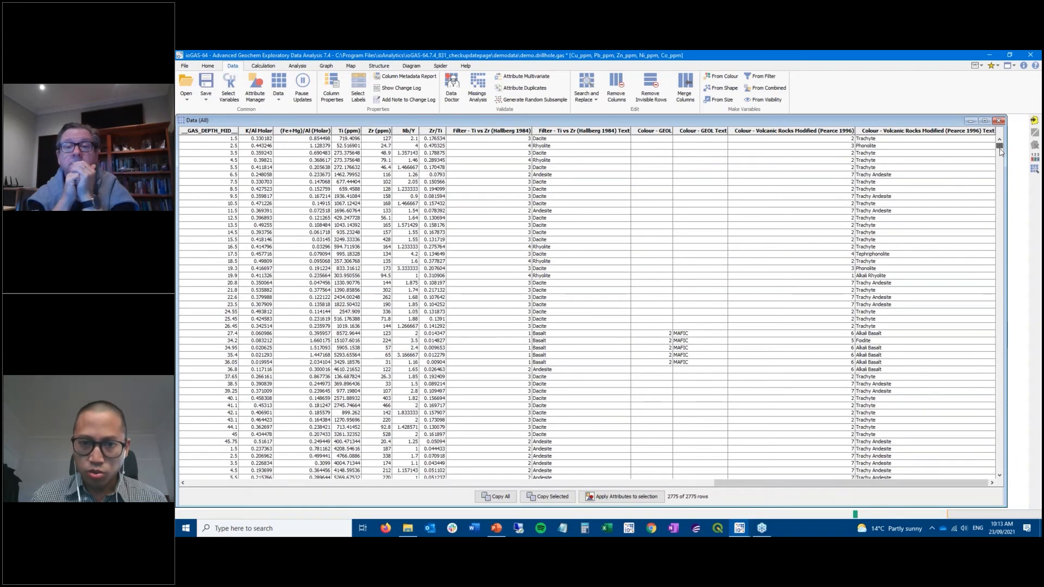
{"action": "left_click_drag", "start_coordinate": [1000, 149], "coordinate": [1011, 249]}
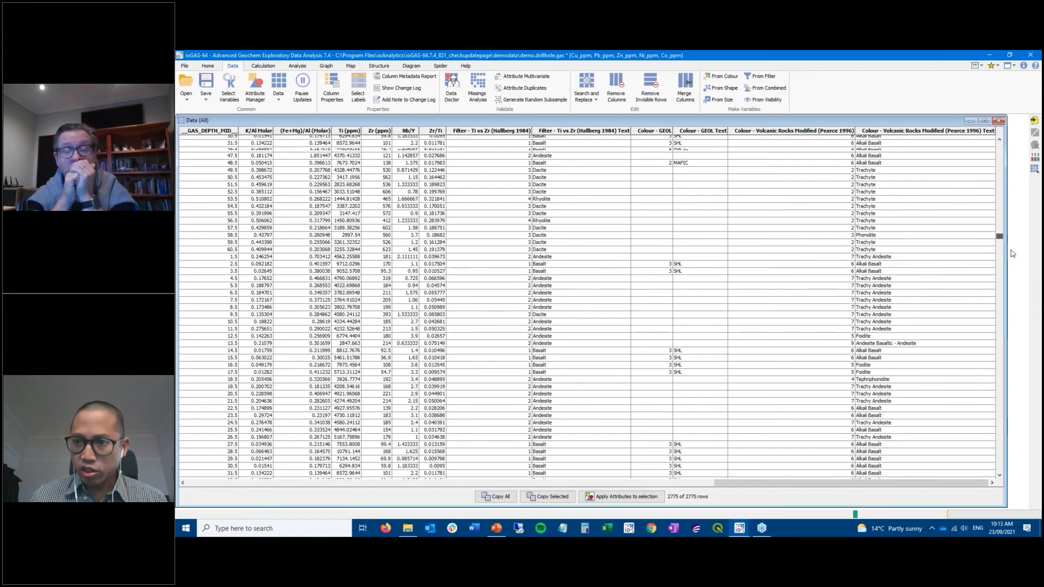
{"action": "left_click", "coordinate": [970, 121]}
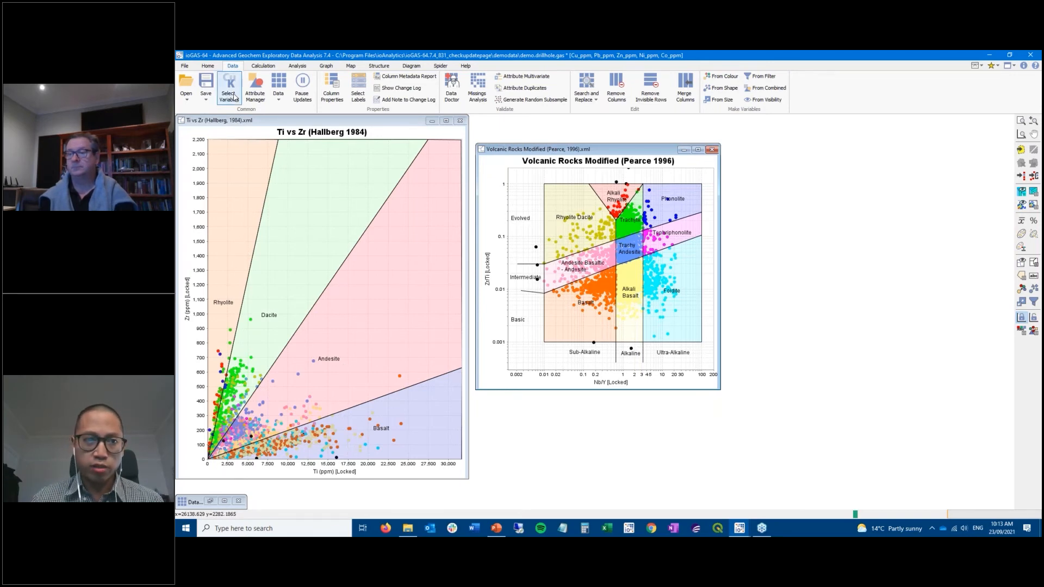
Step: Replace the selected variables with the Text columns of the Ti vs Zr (Hallberg 1984) filter and the Volcanic Rocks Modified (Pearce 1996) colour
{"action": "left_click", "coordinate": [238, 110]}
{"action": "scroll", "coordinate": [241, 277], "scroll_direction": "down", "scroll_amount": 5}
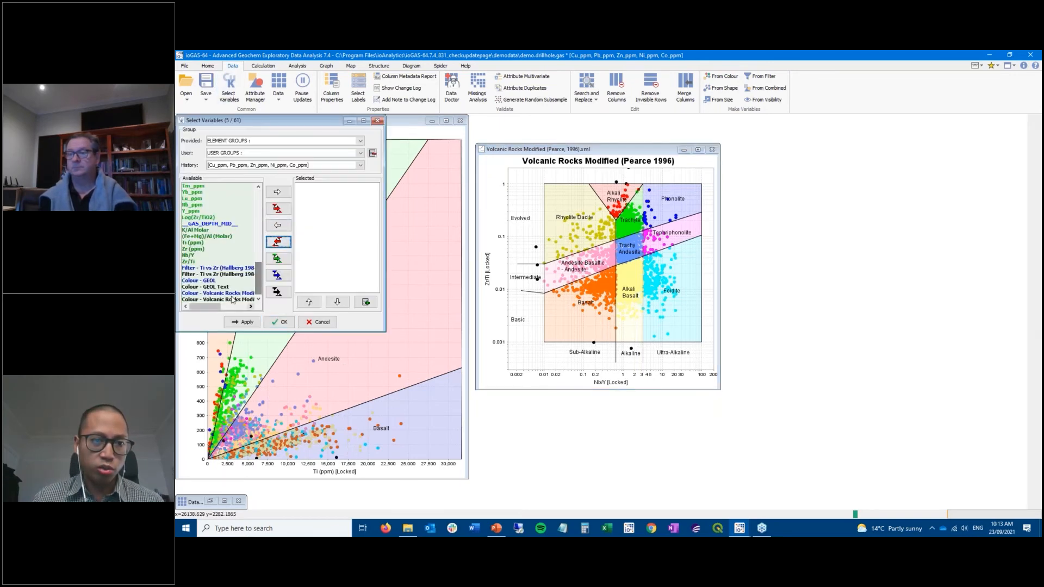
{"action": "left_click", "coordinate": [240, 275]}
{"action": "left_click", "coordinate": [229, 299], "text": "ctrl"}
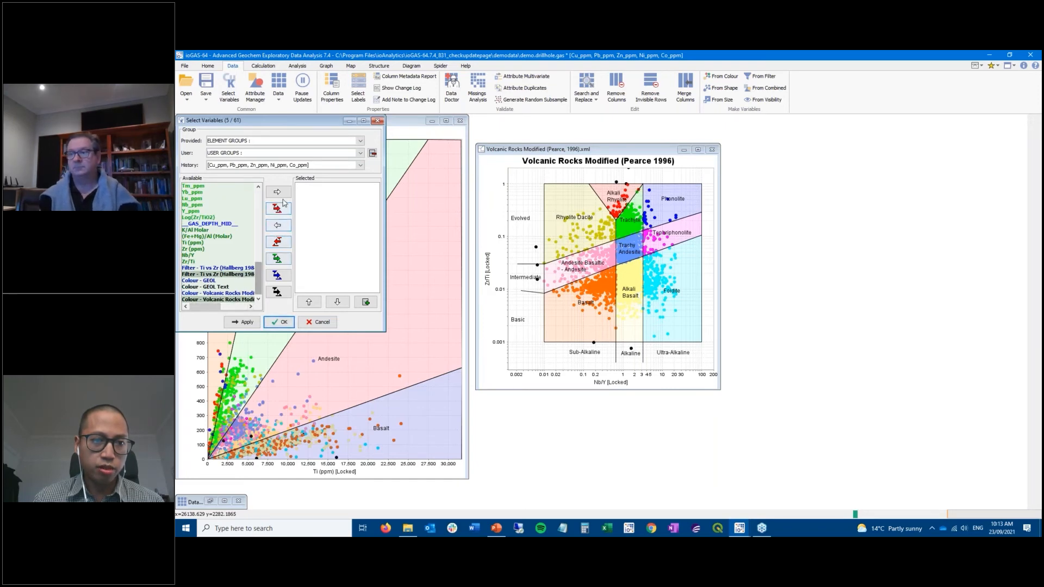
{"action": "left_click", "coordinate": [276, 192]}
{"action": "left_click", "coordinate": [280, 322]}
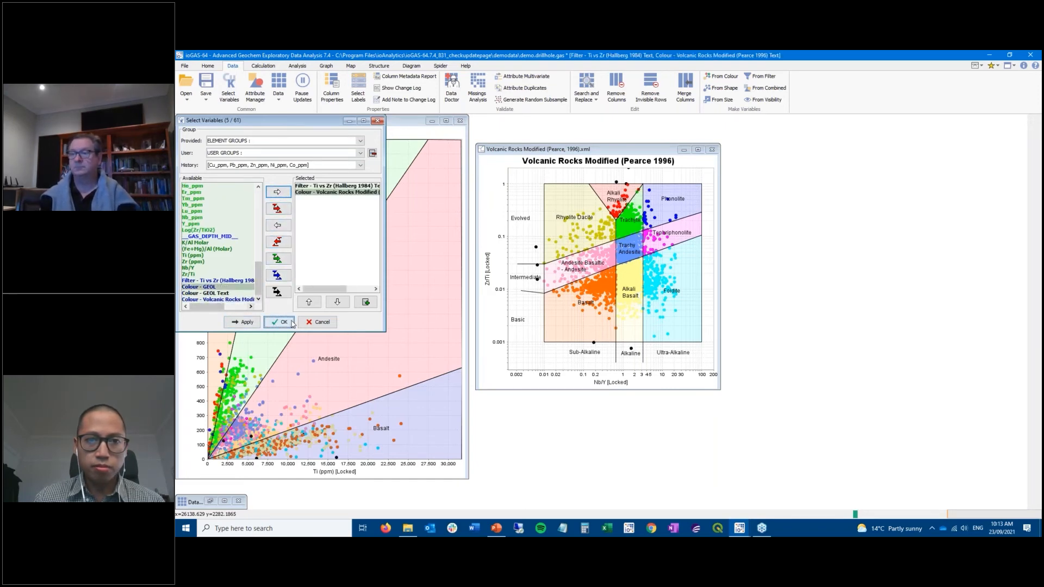
Step: View the data table of selected columns only, sort it by the Hallberg filter text column, and compare both classifications down the rows
{"action": "left_click", "coordinate": [278, 92]}
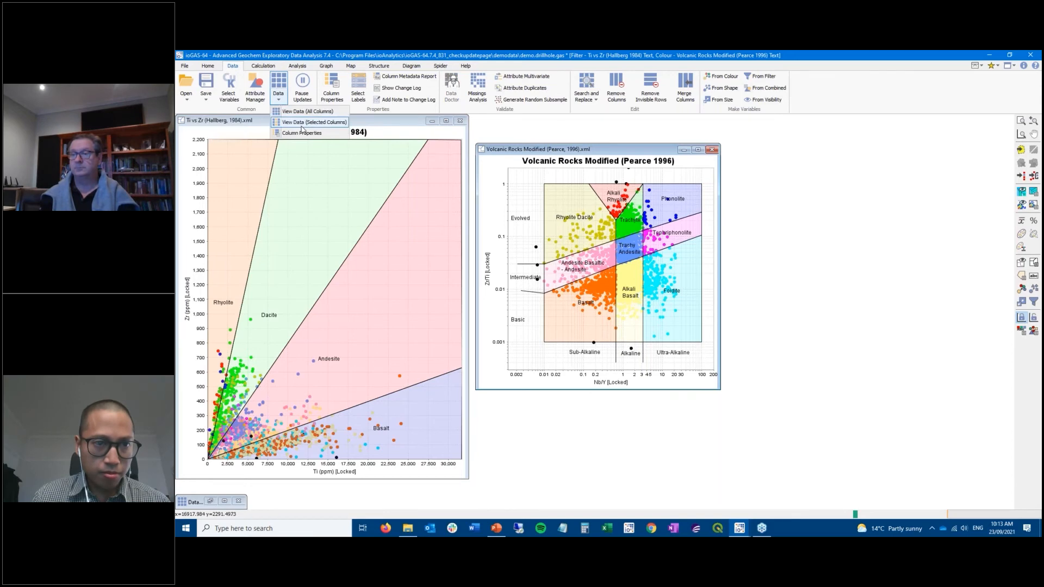
{"action": "left_click", "coordinate": [314, 122]}
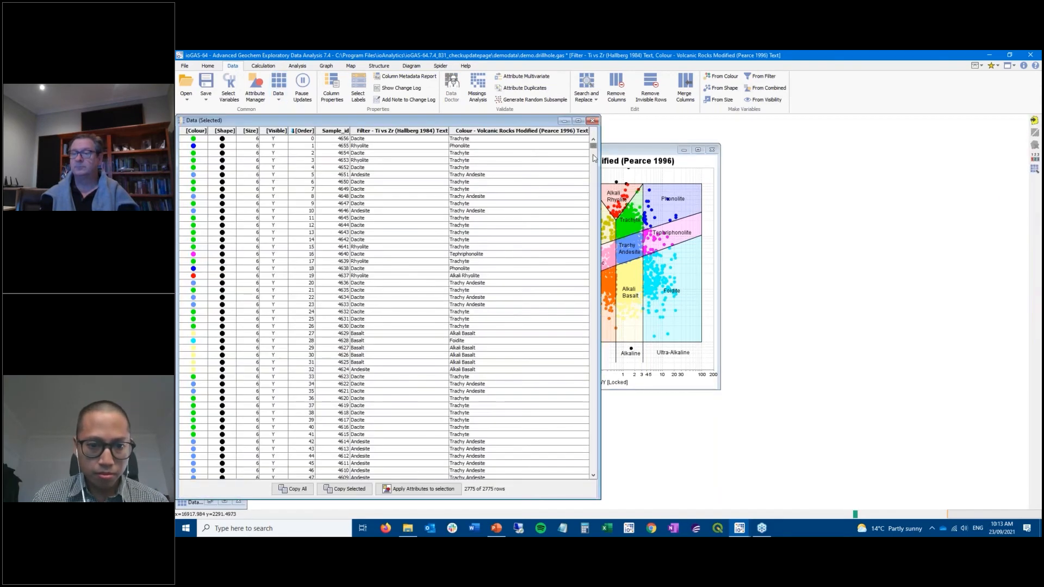
{"action": "left_click_drag", "start_coordinate": [593, 147], "coordinate": [592, 210]}
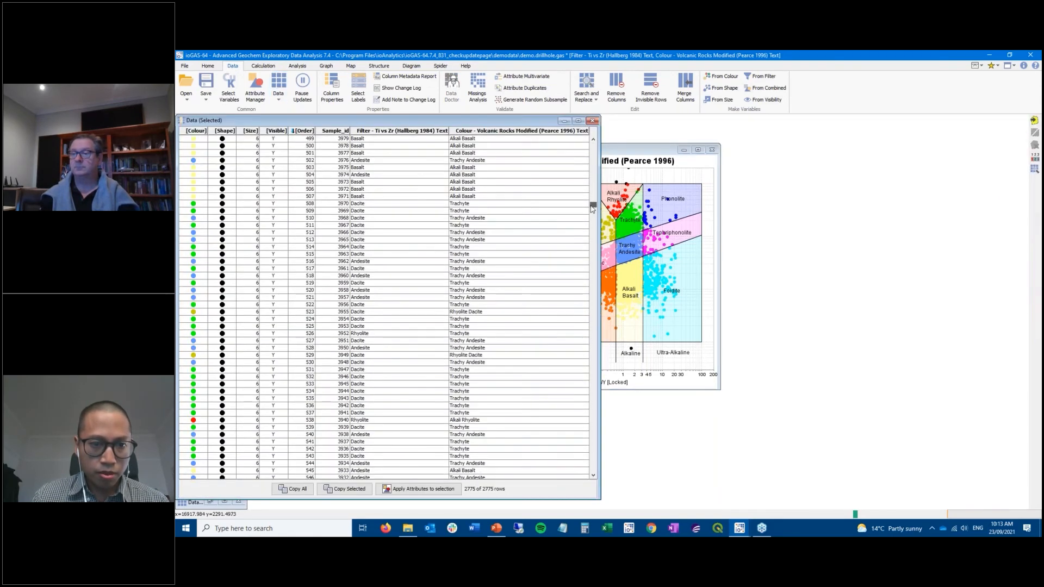
{"action": "left_click", "coordinate": [407, 132]}
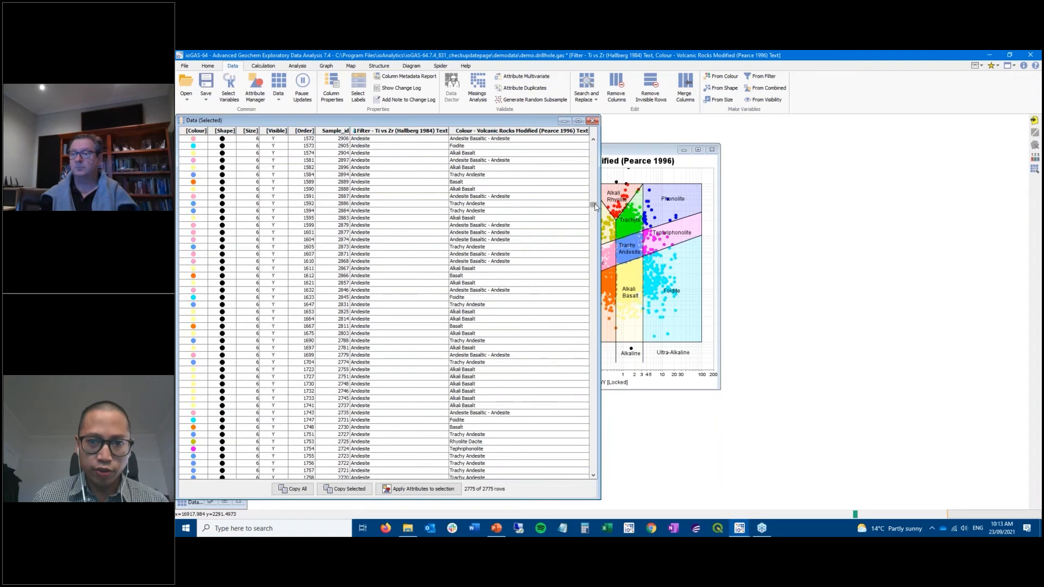
{"action": "left_click_drag", "start_coordinate": [595, 207], "coordinate": [597, 326]}
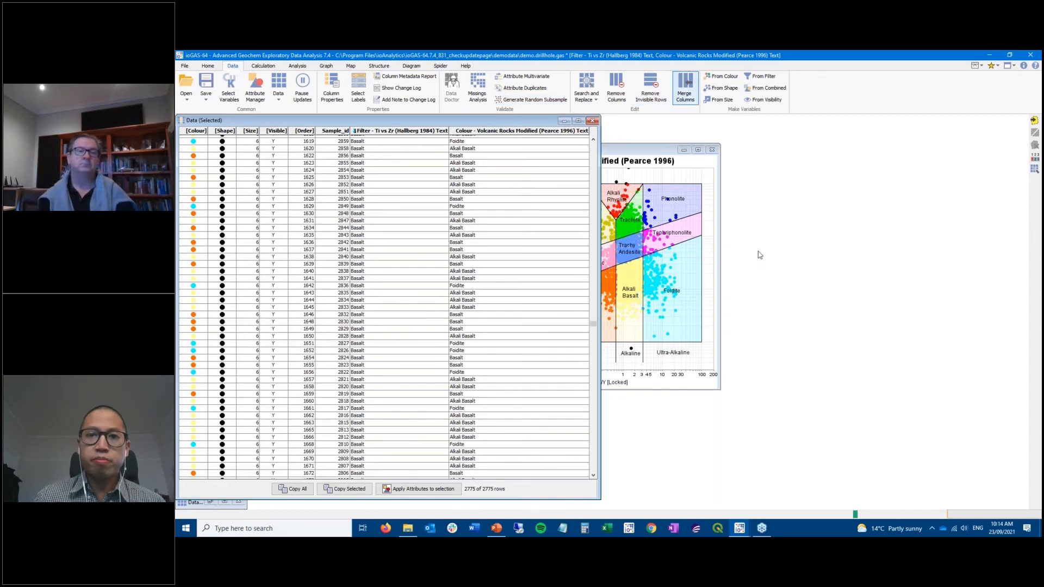
Step: Set up a column merge with the Volcanic Rocks Modified (Pearce 1996) Text colour column first and the Ti vs Zr (Hallberg 1984) Text filter column second
{"action": "left_click_drag", "start_coordinate": [319, 125], "coordinate": [764, 186]}
{"action": "scroll", "coordinate": [665, 275], "scroll_direction": "down", "scroll_amount": 5}
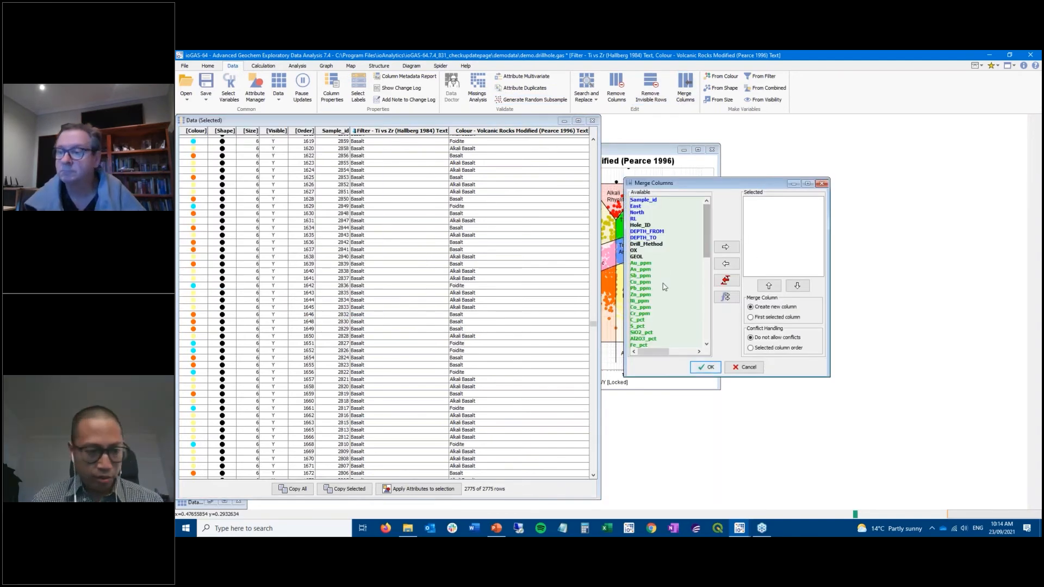
{"action": "scroll", "coordinate": [663, 286], "scroll_direction": "down", "scroll_amount": 4}
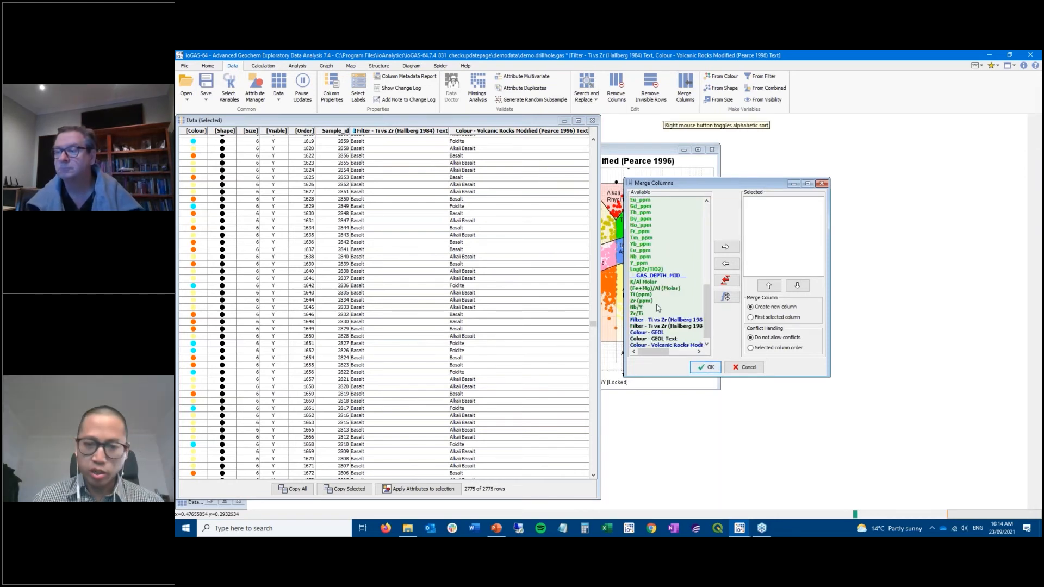
{"action": "scroll", "coordinate": [657, 309], "scroll_direction": "down", "scroll_amount": 3}
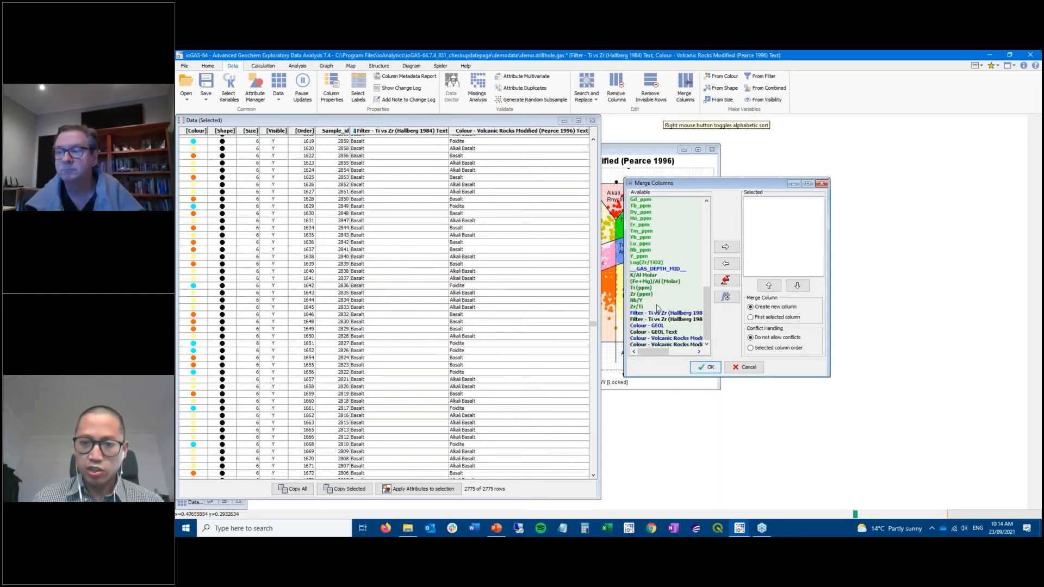
{"action": "double_click", "coordinate": [670, 345]}
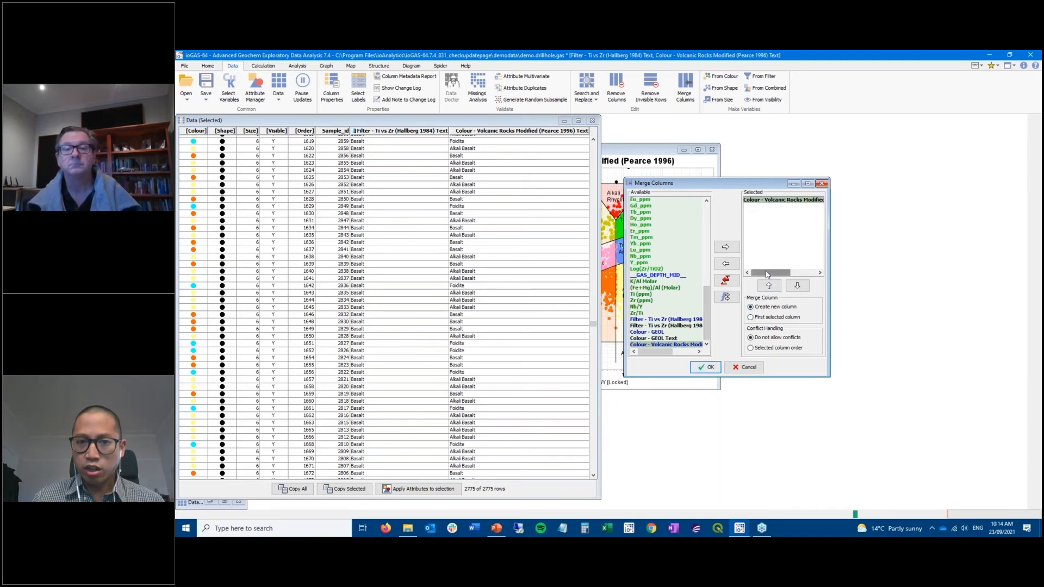
{"action": "left_click_drag", "start_coordinate": [766, 272], "coordinate": [726, 280]}
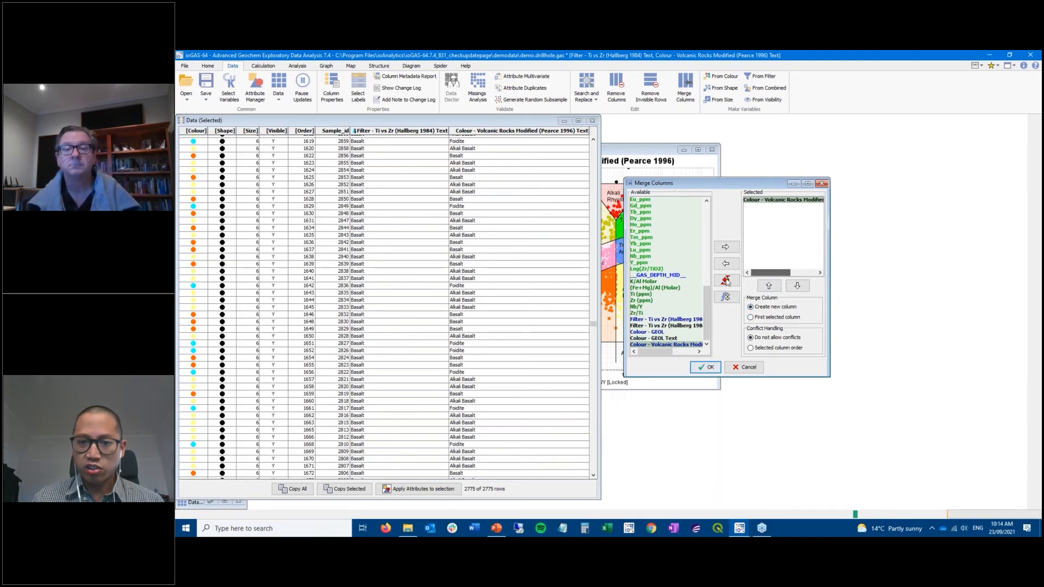
{"action": "double_click", "coordinate": [681, 327]}
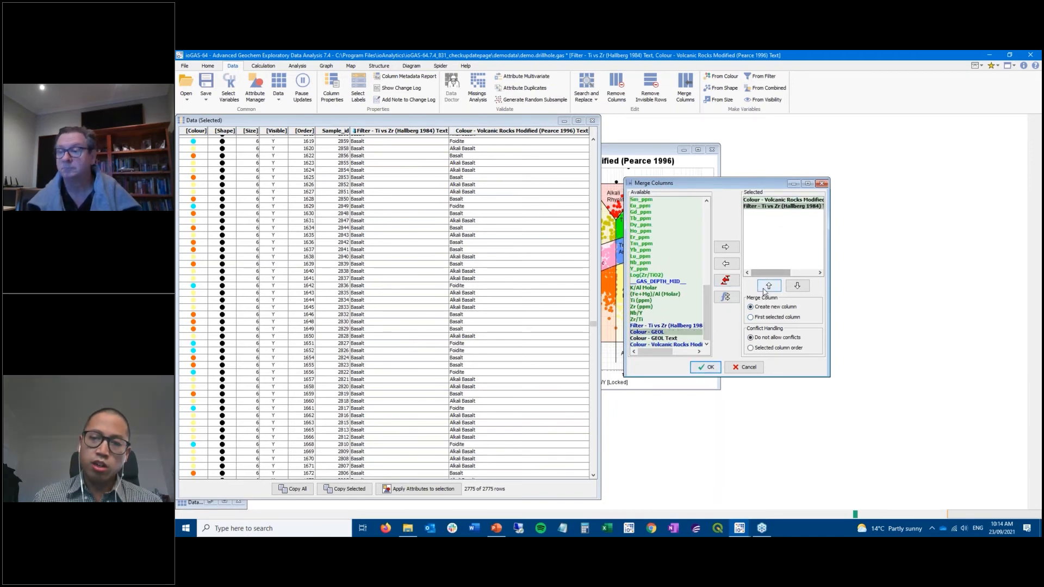
Step: Resolve merge conflicts by selected column order and create the merged result as a new column
{"action": "left_click", "coordinate": [791, 354]}
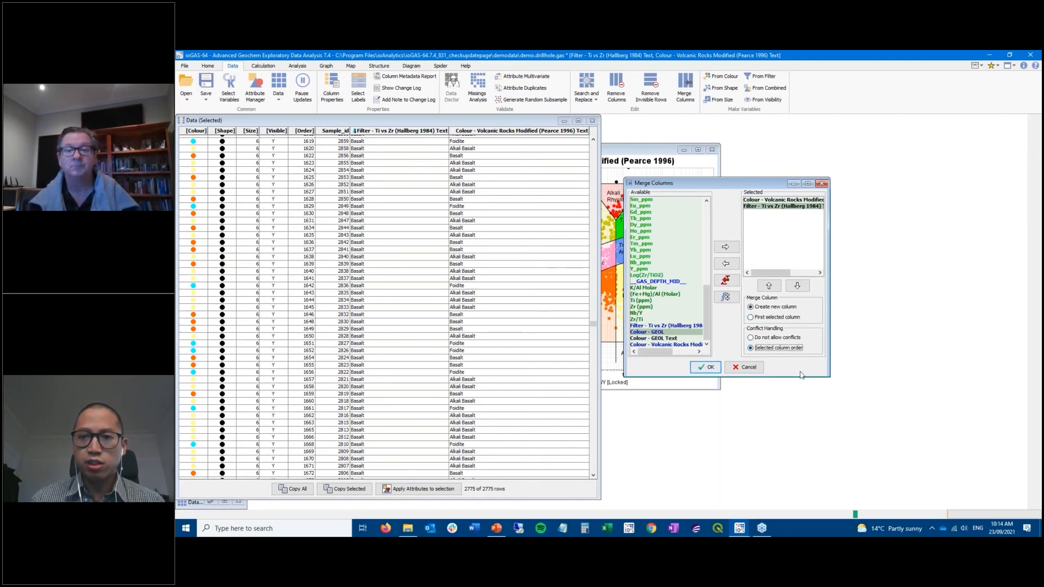
{"action": "left_click", "coordinate": [712, 368]}
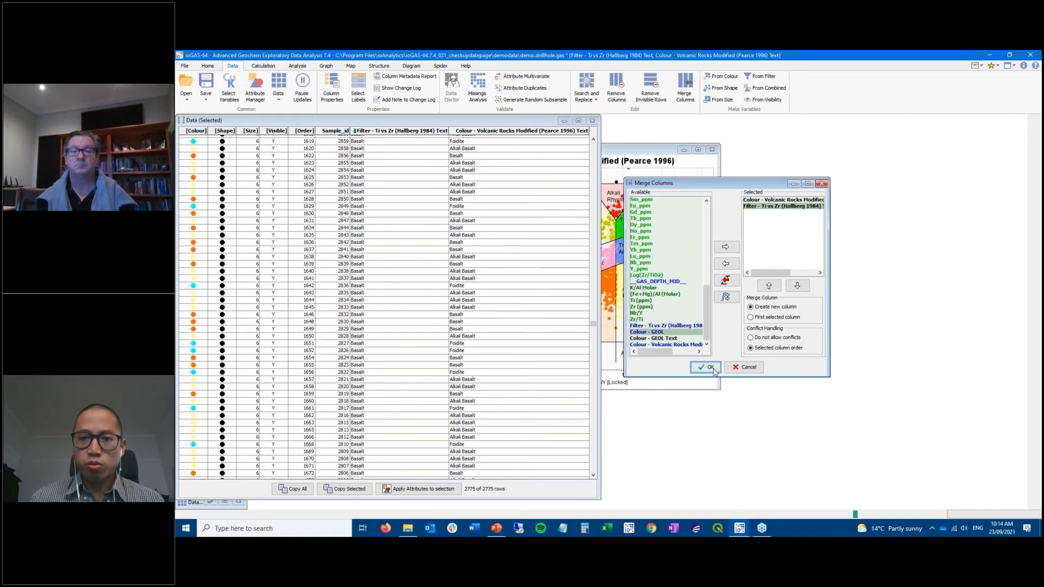
{"action": "left_click", "coordinate": [585, 310]}
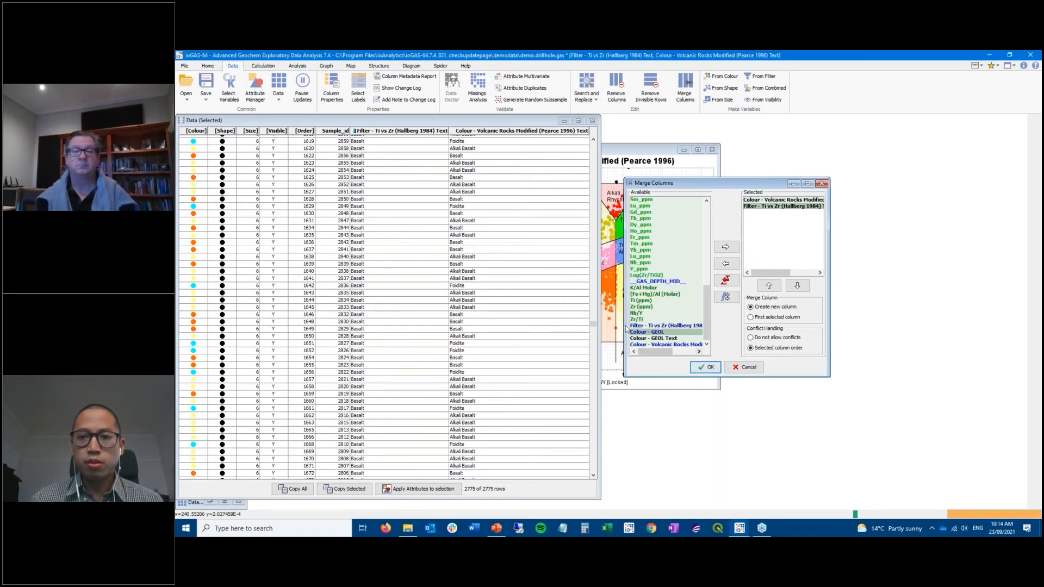
{"action": "left_click", "coordinate": [603, 318]}
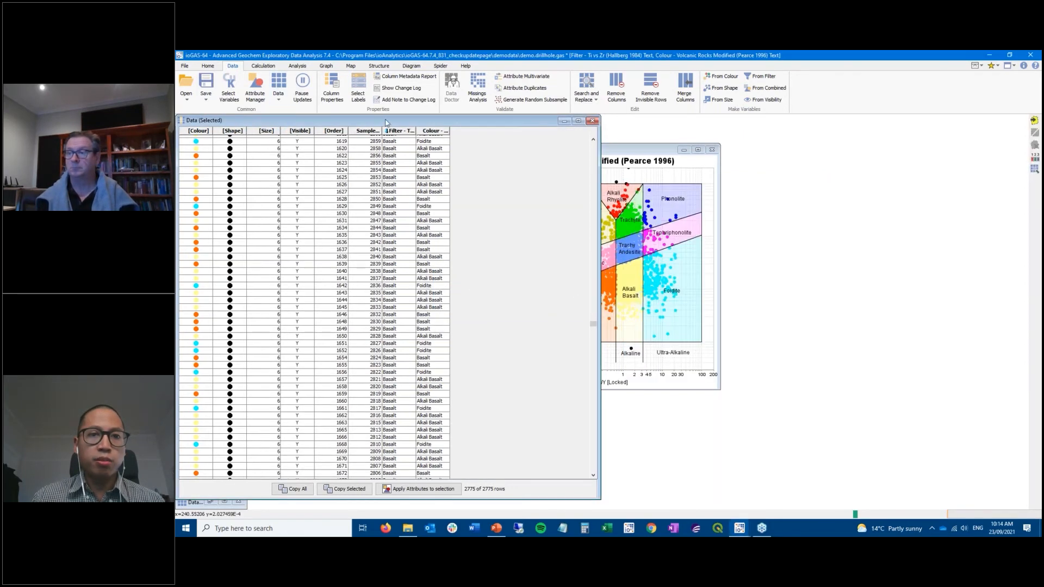
Step: Swap the selected-columns table for the full data table, review the merged column from the first rows, and minimise the table
{"action": "left_click", "coordinate": [564, 120]}
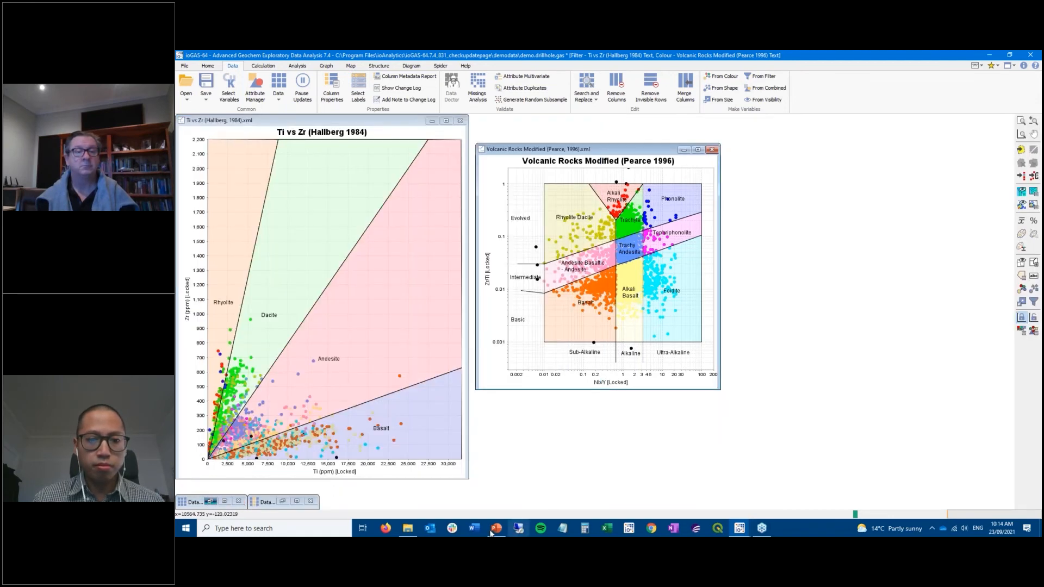
{"action": "left_click", "coordinate": [211, 501]}
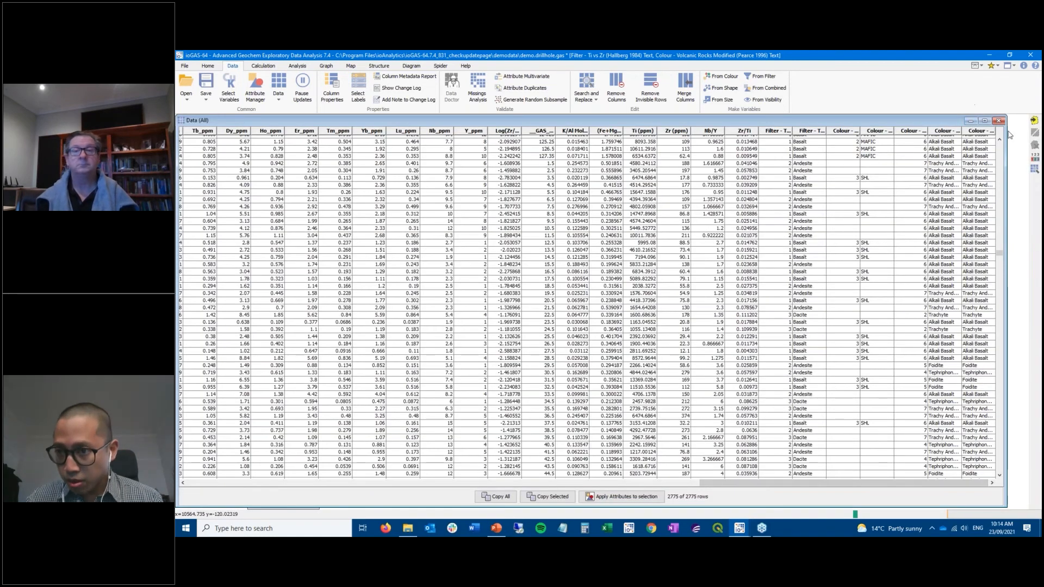
{"action": "left_click", "coordinate": [991, 484]}
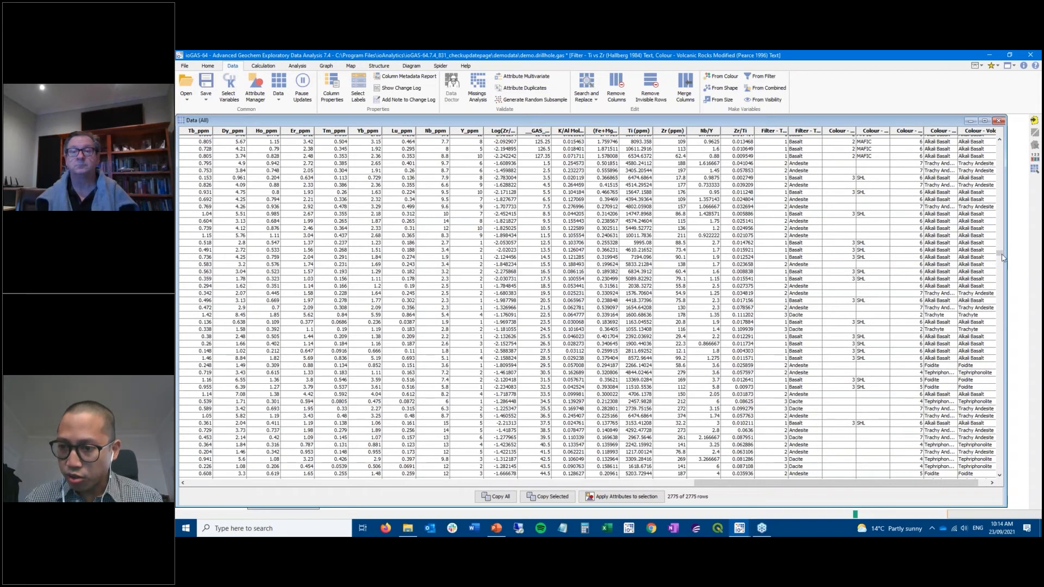
{"action": "scroll", "coordinate": [1004, 247], "scroll_direction": "up", "scroll_amount": 1}
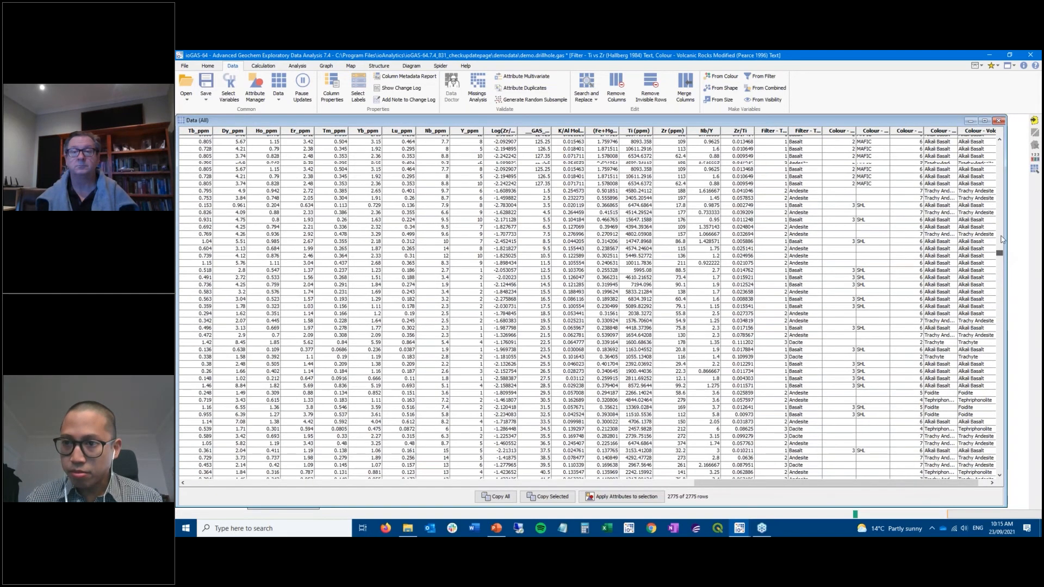
{"action": "left_click_drag", "start_coordinate": [1003, 240], "coordinate": [999, 140]}
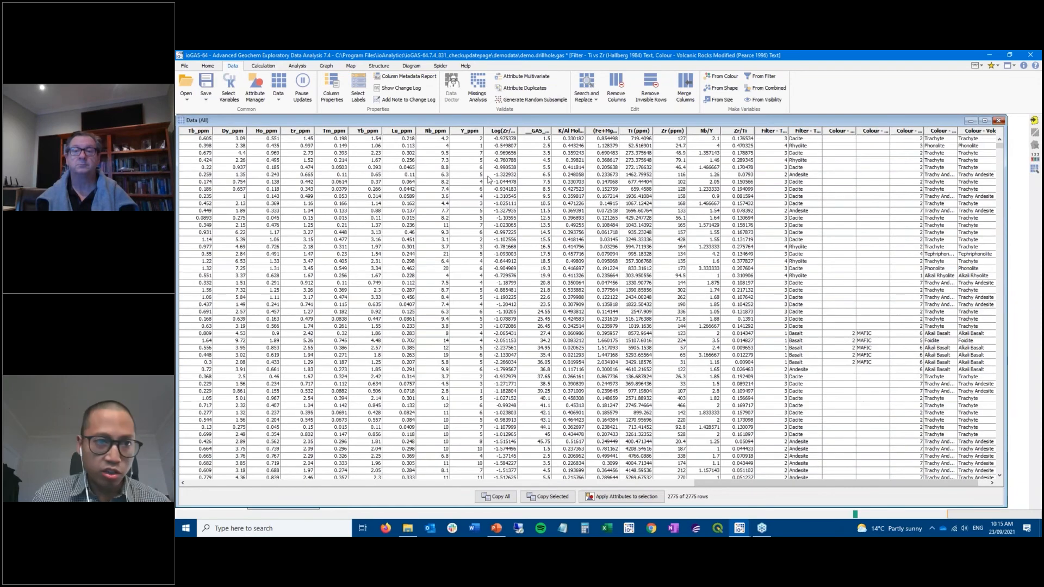
{"action": "left_click", "coordinate": [970, 121]}
Step: Add the merged Pearce and Hallberg text column to the selected variables
{"action": "left_click", "coordinate": [228, 87]}
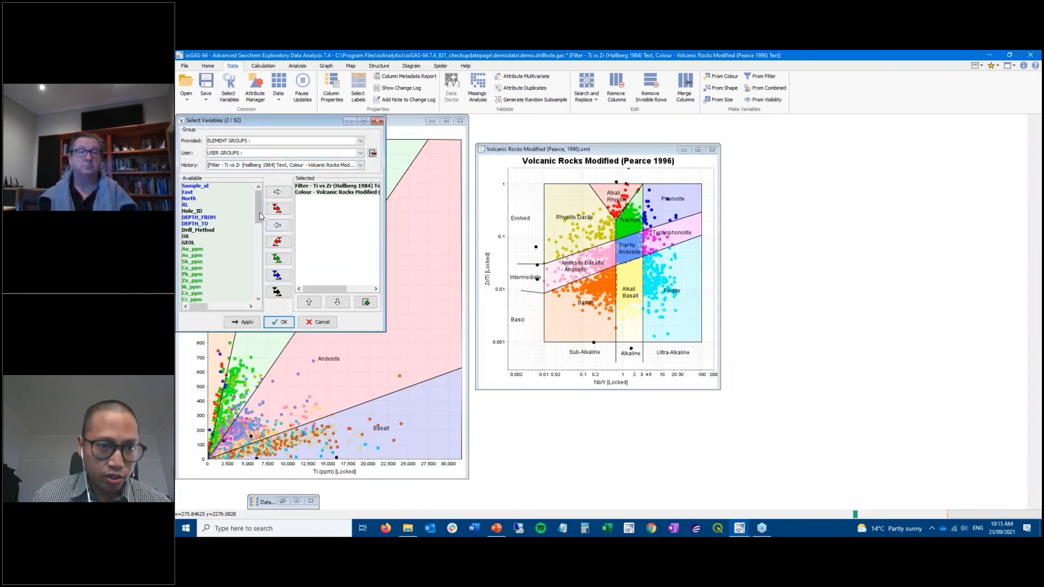
{"action": "left_click_drag", "start_coordinate": [258, 207], "coordinate": [359, 289]}
{"action": "double_click", "coordinate": [227, 300]}
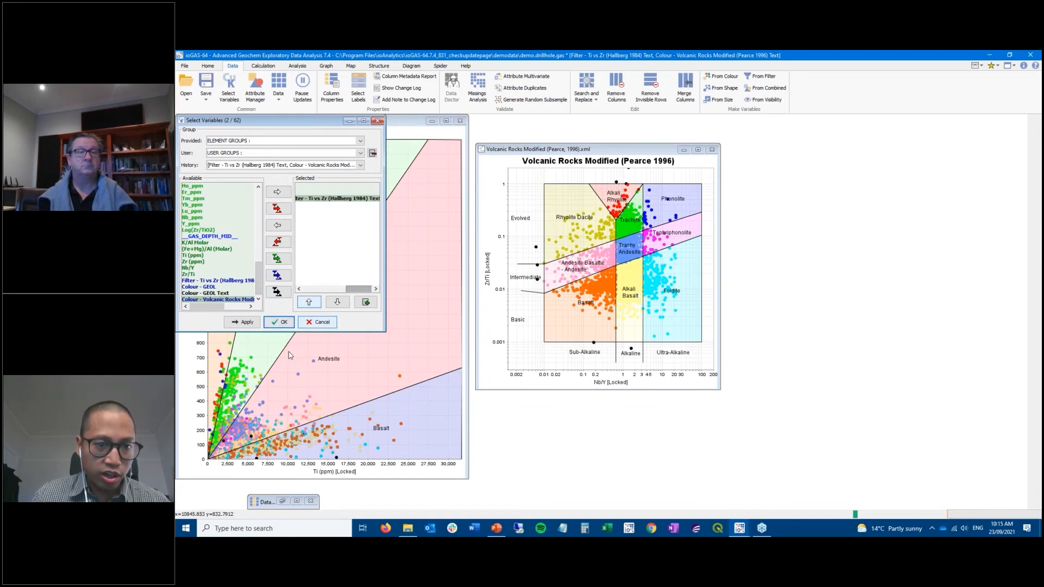
{"action": "left_click", "coordinate": [279, 322]}
Step: View the selected columns' data sorted by the Hallberg filter text, compare the merged column with both source classifications, and minimise the table
{"action": "left_click", "coordinate": [279, 102]}
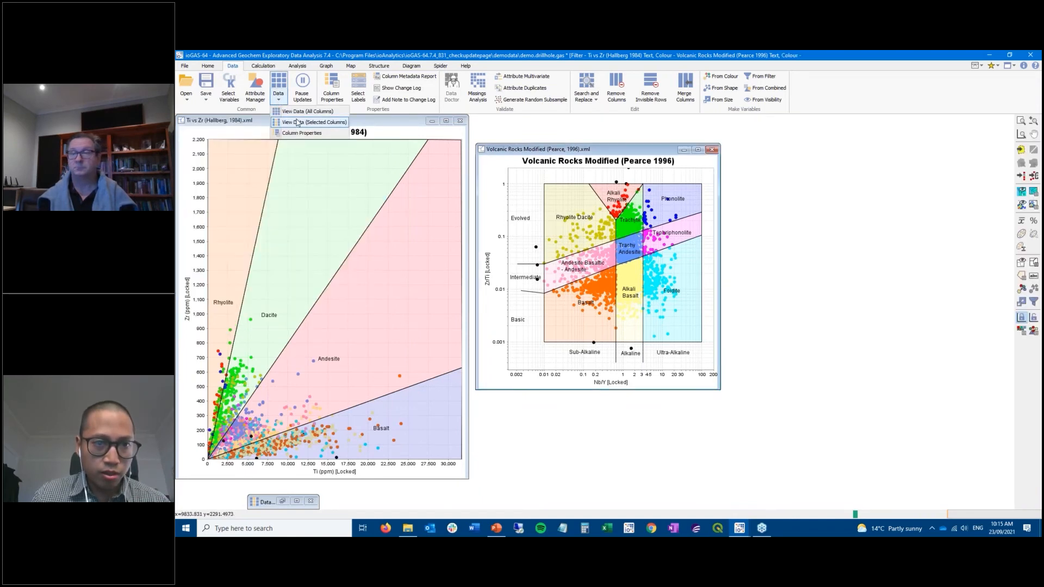
{"action": "left_click", "coordinate": [289, 120]}
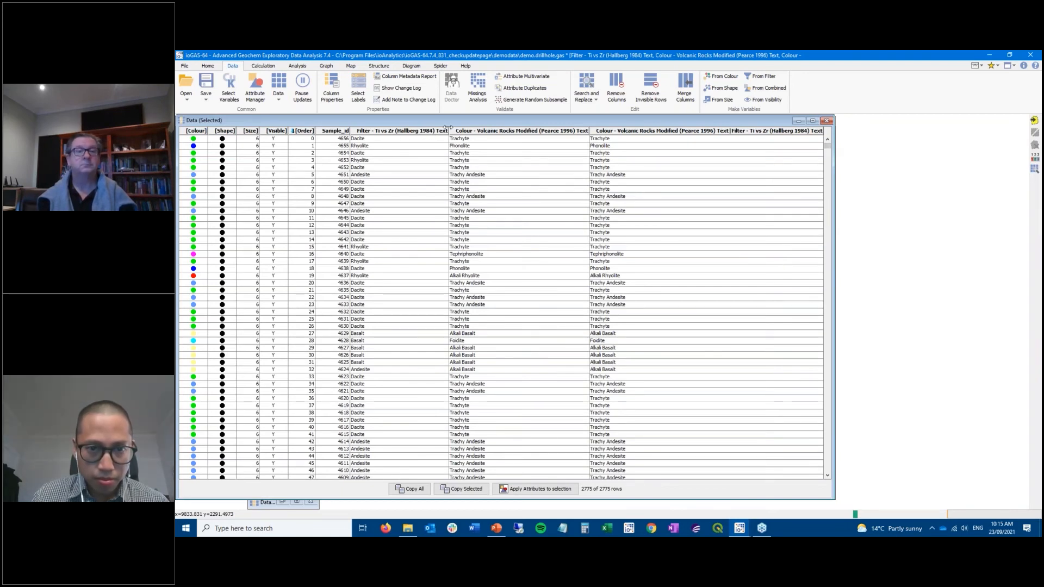
{"action": "left_click", "coordinate": [430, 134]}
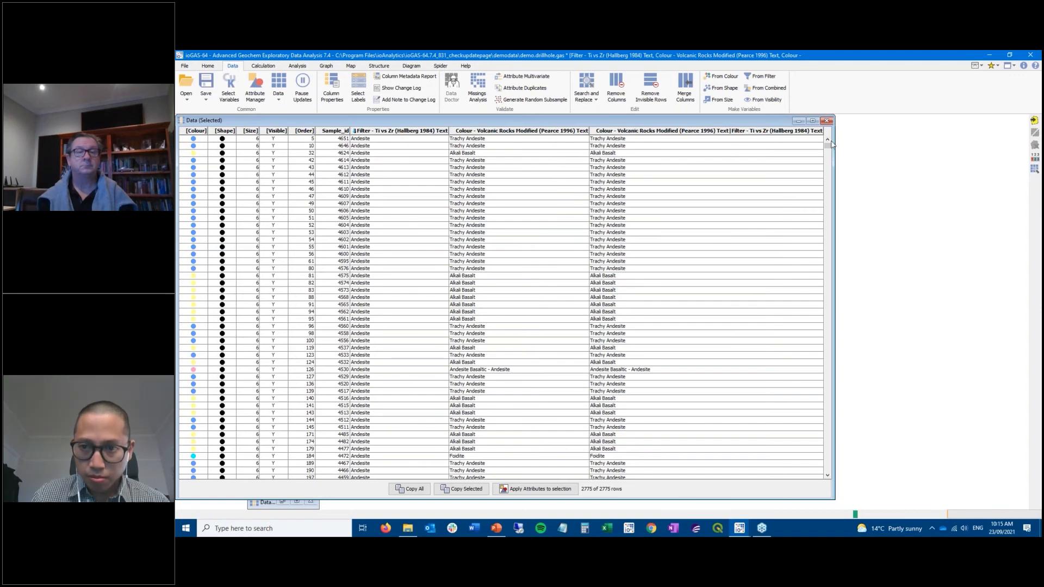
{"action": "left_click_drag", "start_coordinate": [829, 170], "coordinate": [844, 276]}
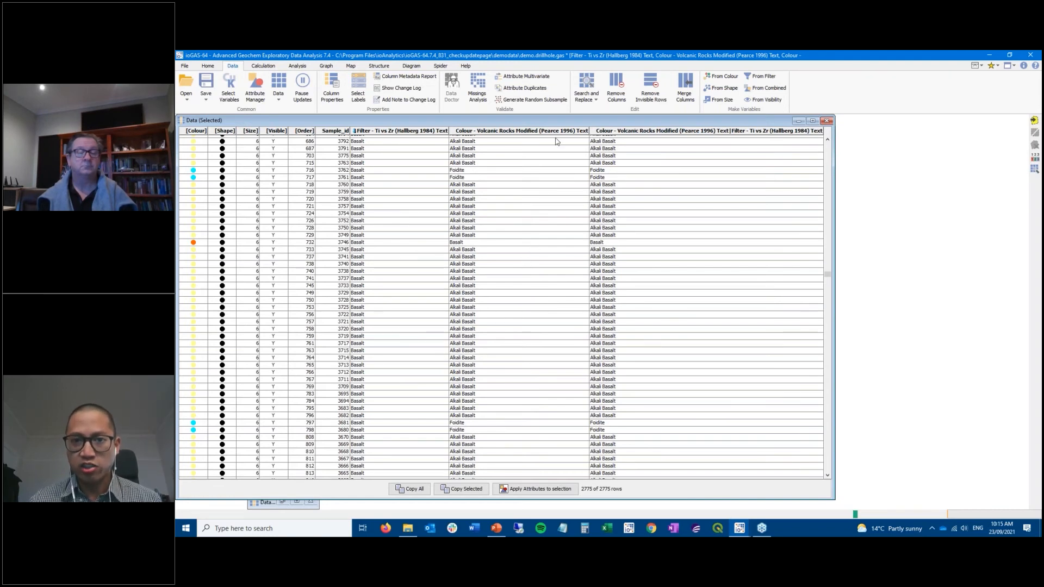
{"action": "left_click_drag", "start_coordinate": [566, 125], "coordinate": [681, 130]}
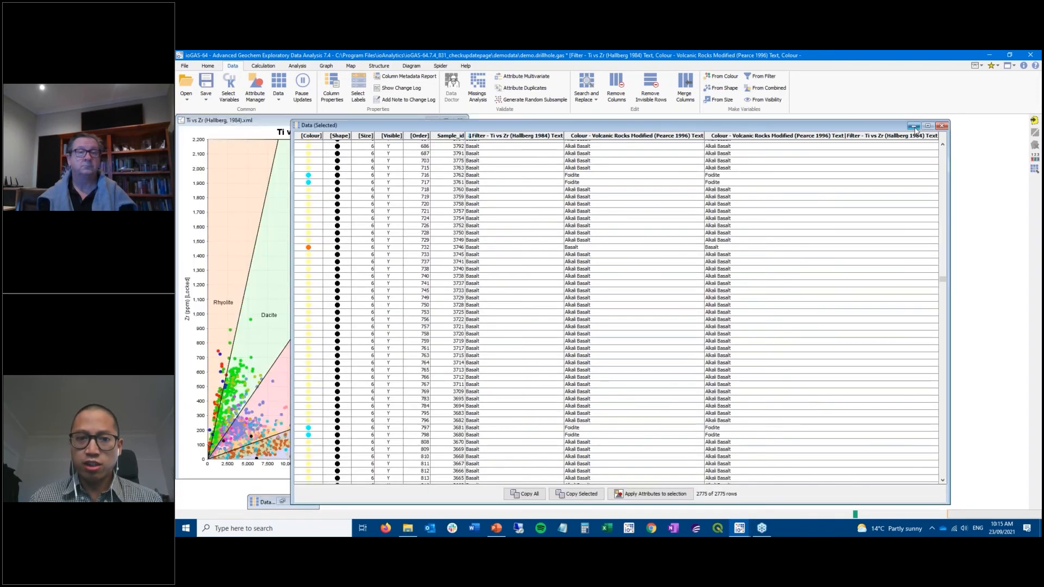
{"action": "left_click", "coordinate": [914, 126]}
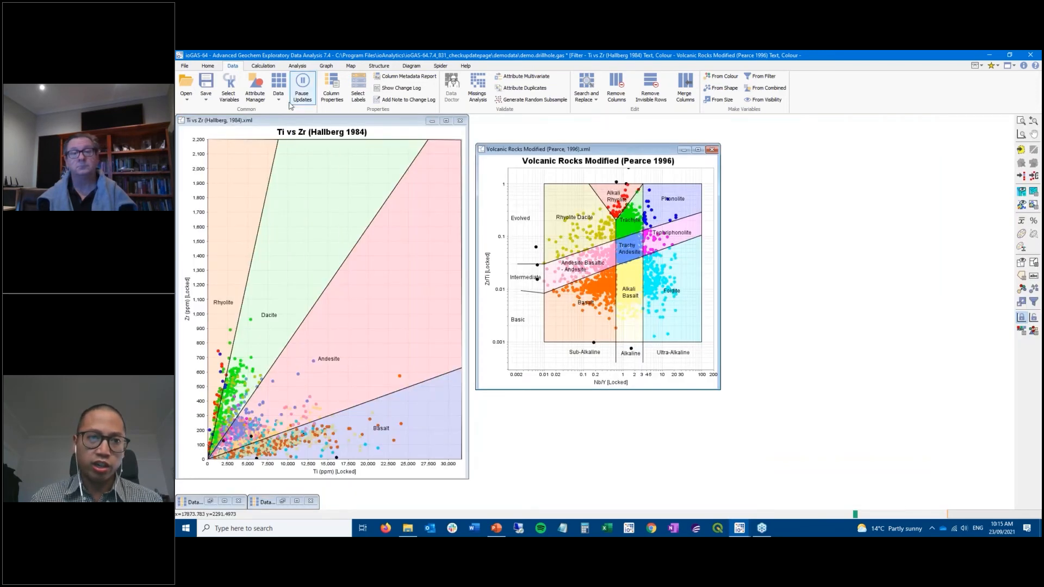
Step: Auto-attribute the row colours by the merged Pearce and Hallberg text column, generating a new colour legend
{"action": "left_click", "coordinate": [261, 101]}
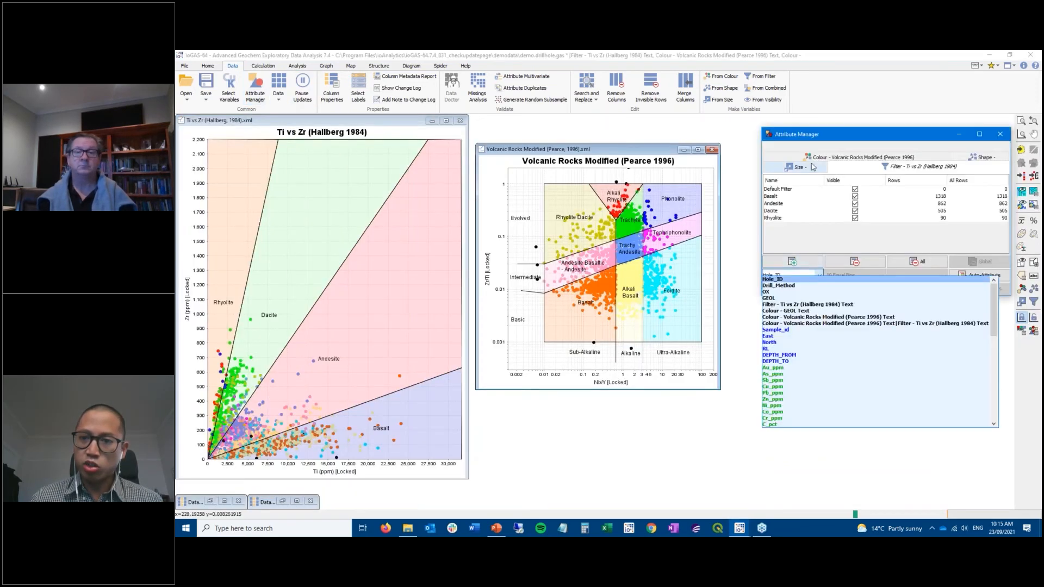
{"action": "left_click", "coordinate": [806, 276]}
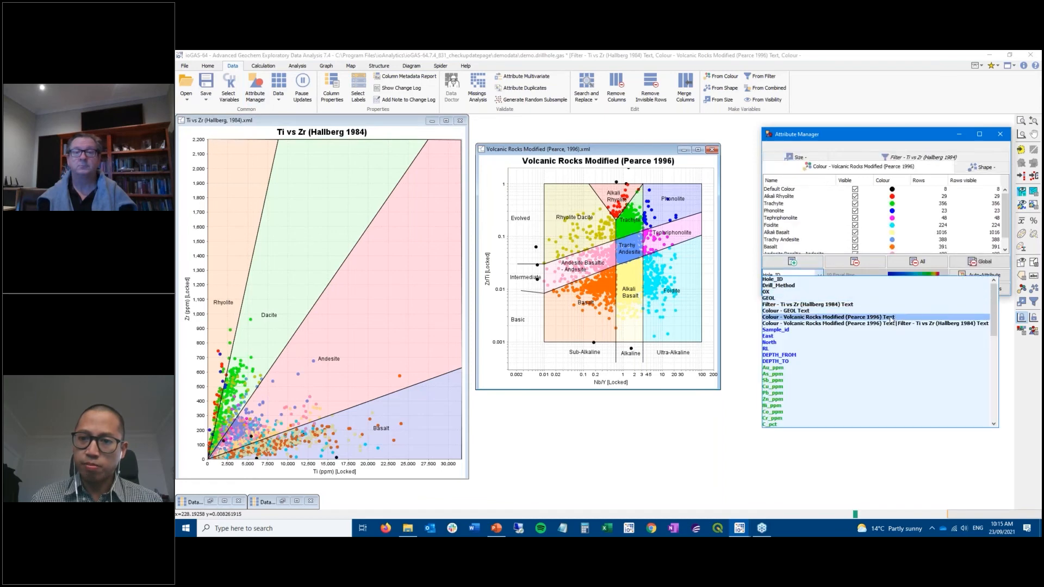
{"action": "left_click", "coordinate": [810, 322]}
{"action": "left_click", "coordinate": [973, 276]}
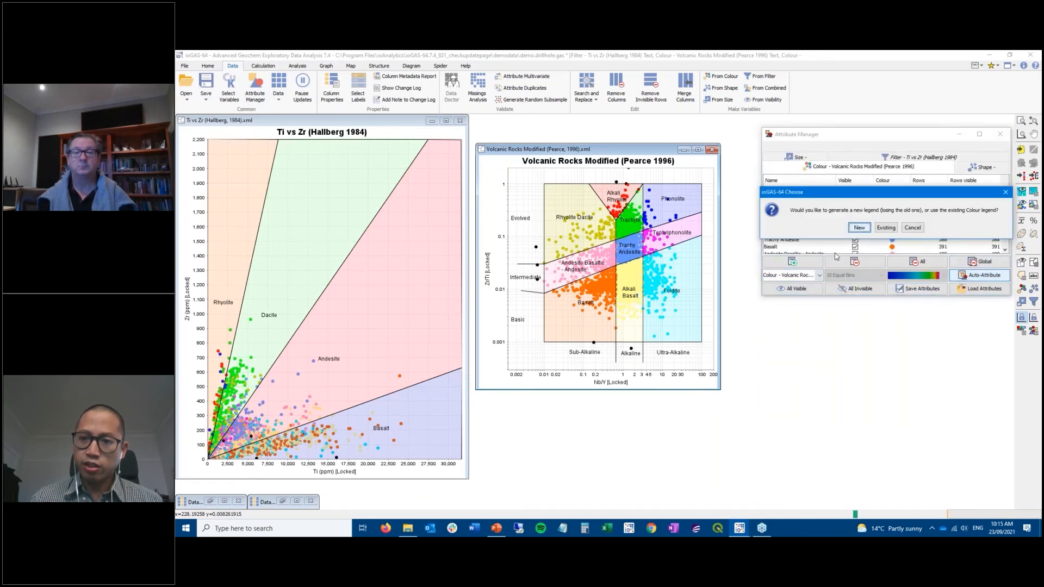
{"action": "left_click", "coordinate": [859, 227]}
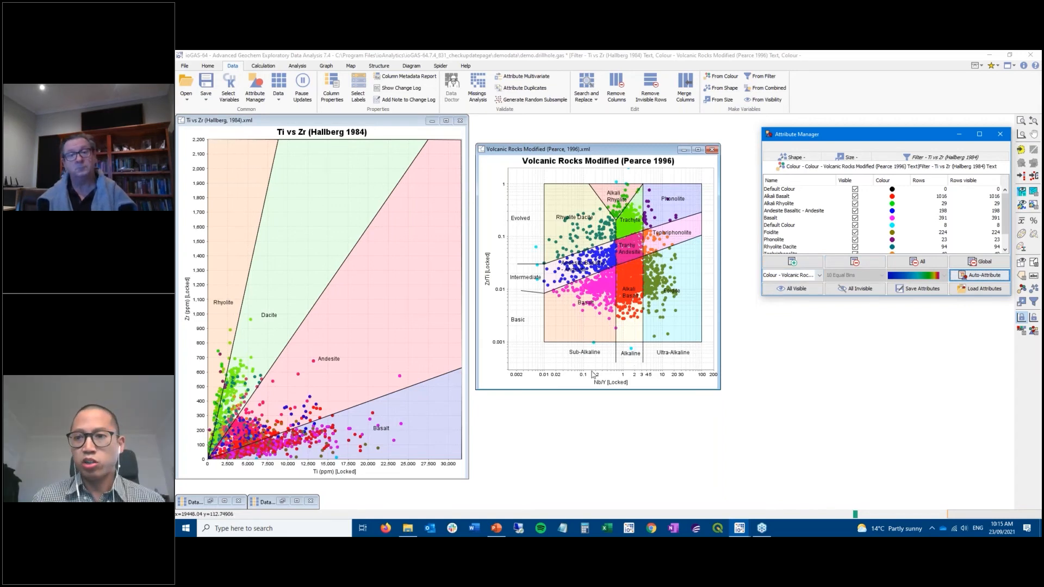
Step: Minimise the Attribute Manager and both the Pearce and Hallberg classification diagrams
{"action": "left_click", "coordinate": [958, 134]}
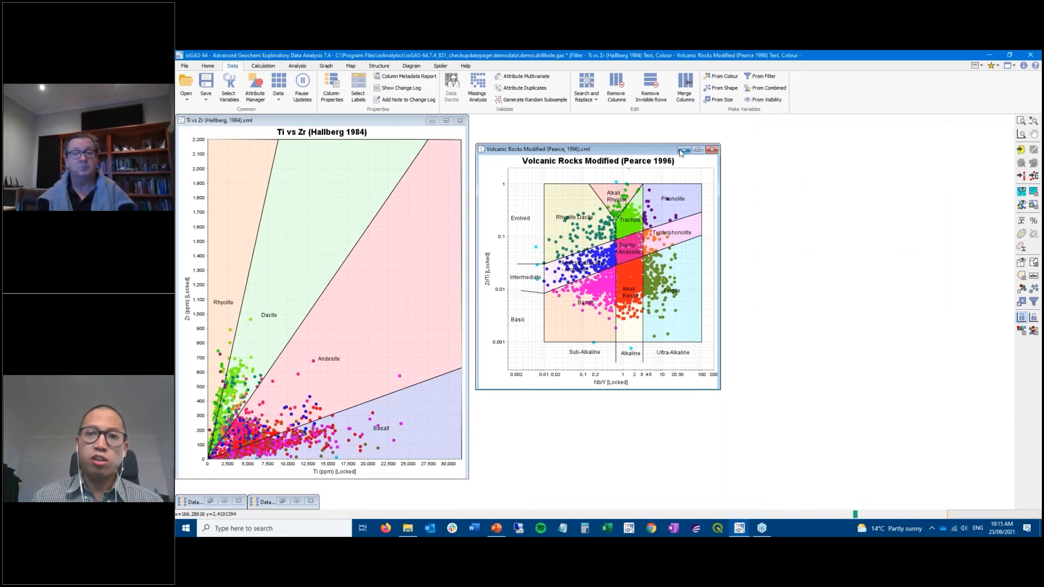
{"action": "left_click", "coordinate": [683, 150]}
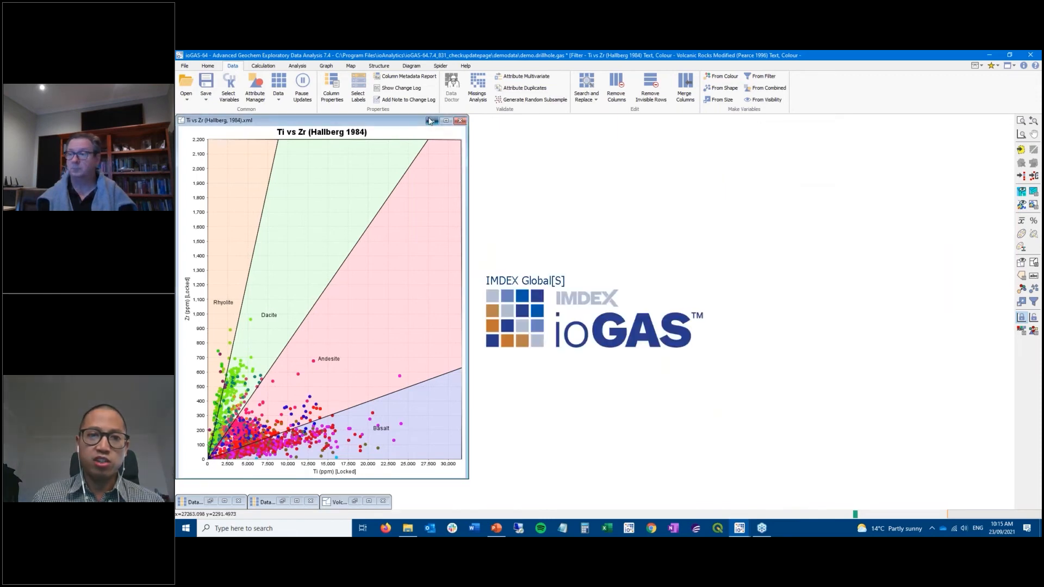
{"action": "left_click", "coordinate": [431, 121]}
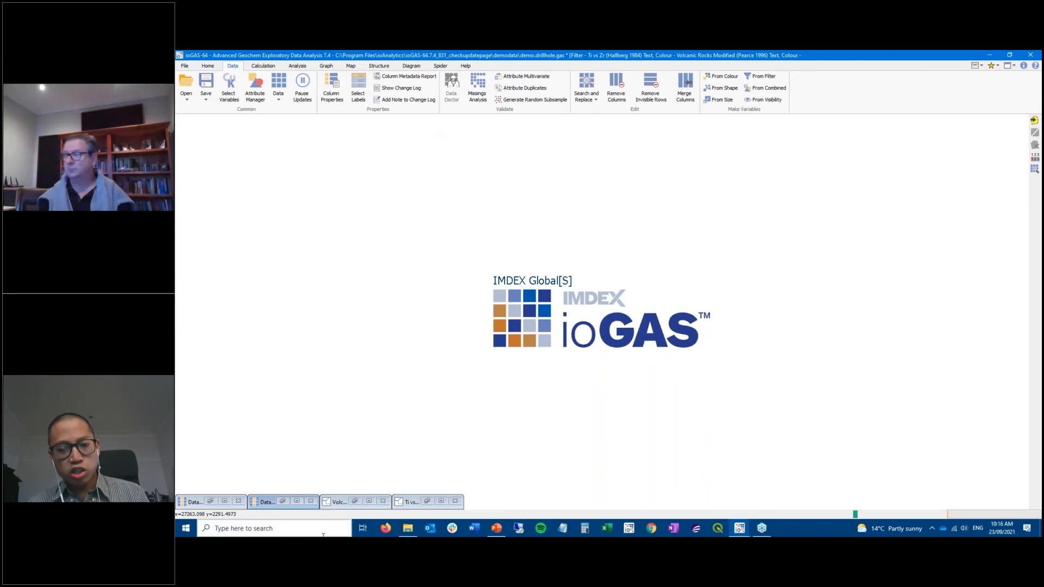
Step: Open Demo_Merge.gas from the 7.4 Overview folder, discarding the changes to demo.drillhole.gas and restoring the file's previous session
{"action": "mouse_move", "coordinate": [407, 528]}
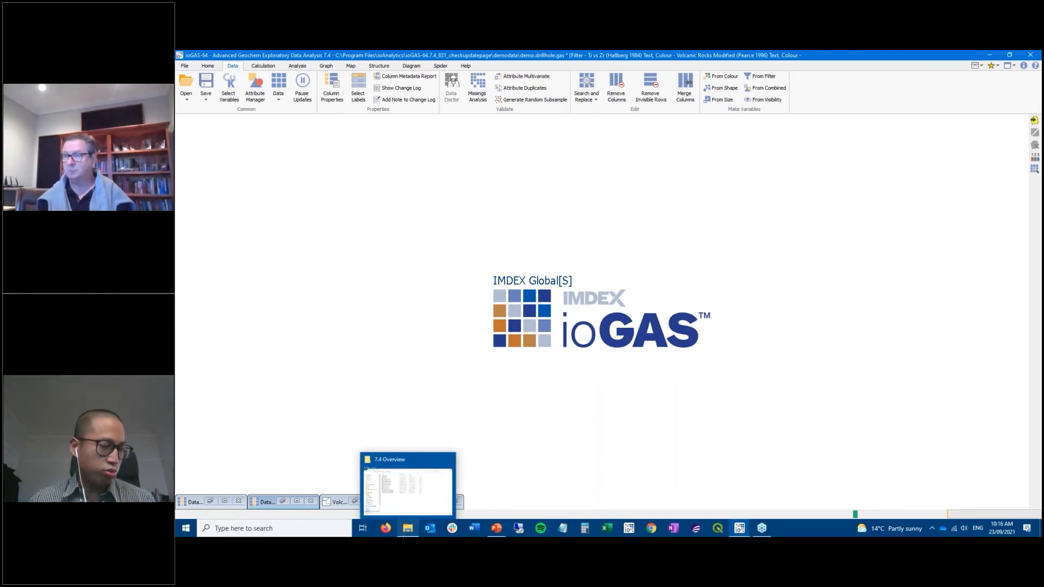
{"action": "left_click", "coordinate": [413, 506]}
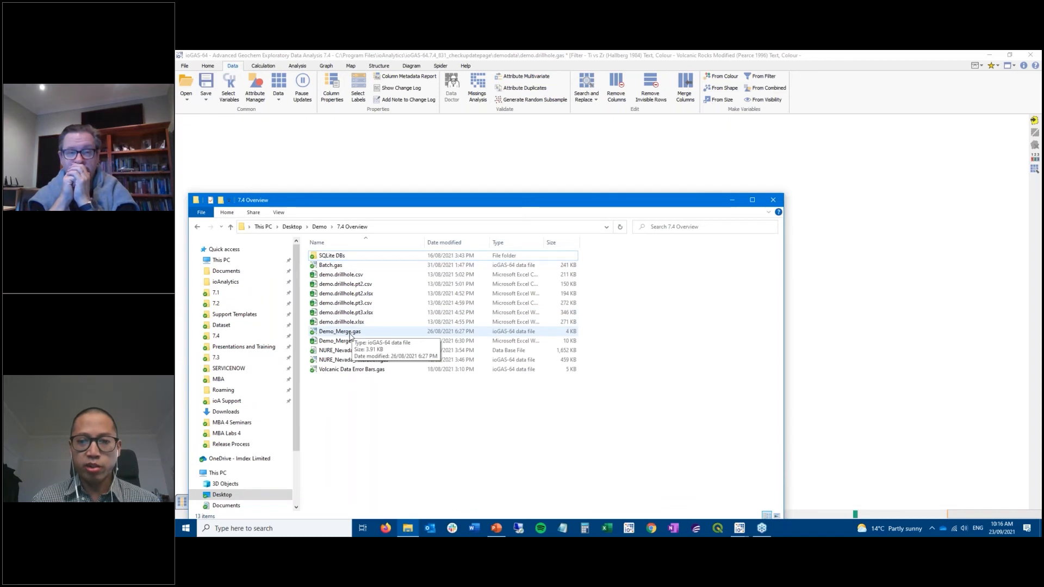
{"action": "double_click", "coordinate": [350, 332]}
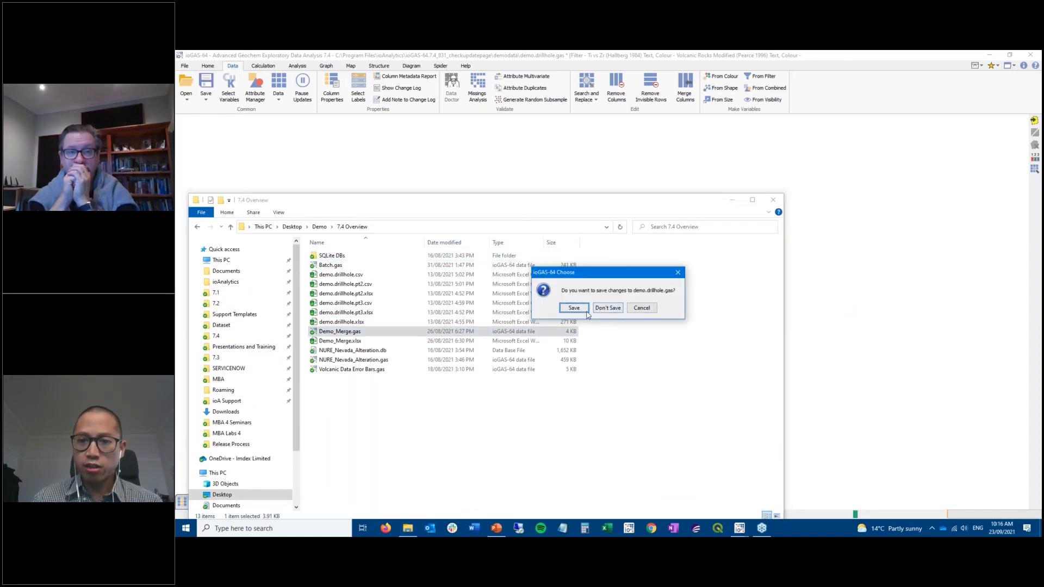
{"action": "left_click", "coordinate": [605, 308]}
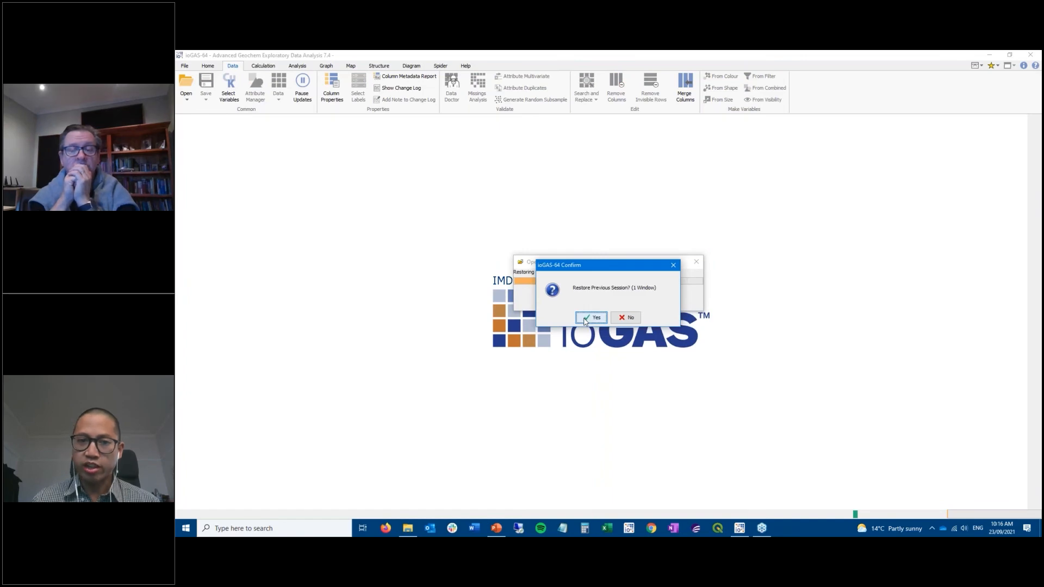
{"action": "left_click", "coordinate": [586, 319]}
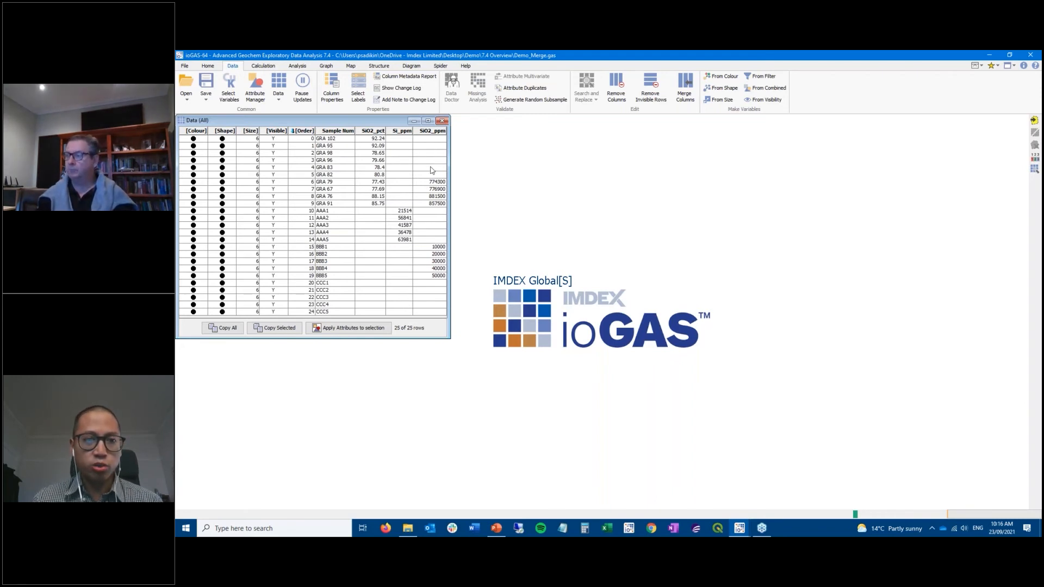
Step: Merge SiO2_pct and Si_ppm into the new column SiO2_pct|Si_ppm, disallowing conflicts and converting Si_ppm to oxide pct, and enlarge the data table
{"action": "left_click", "coordinate": [679, 95]}
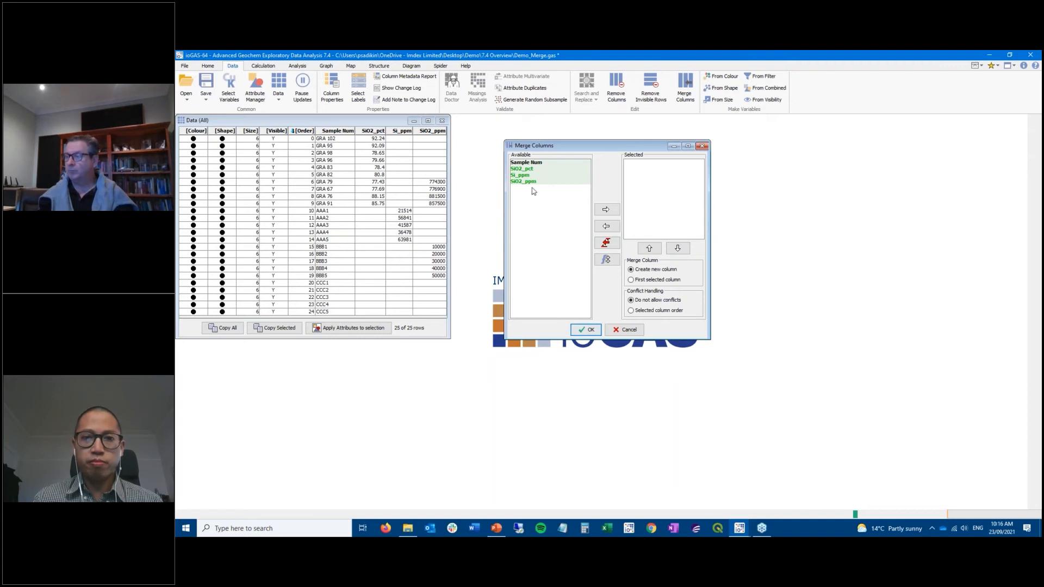
{"action": "double_click", "coordinate": [532, 170]}
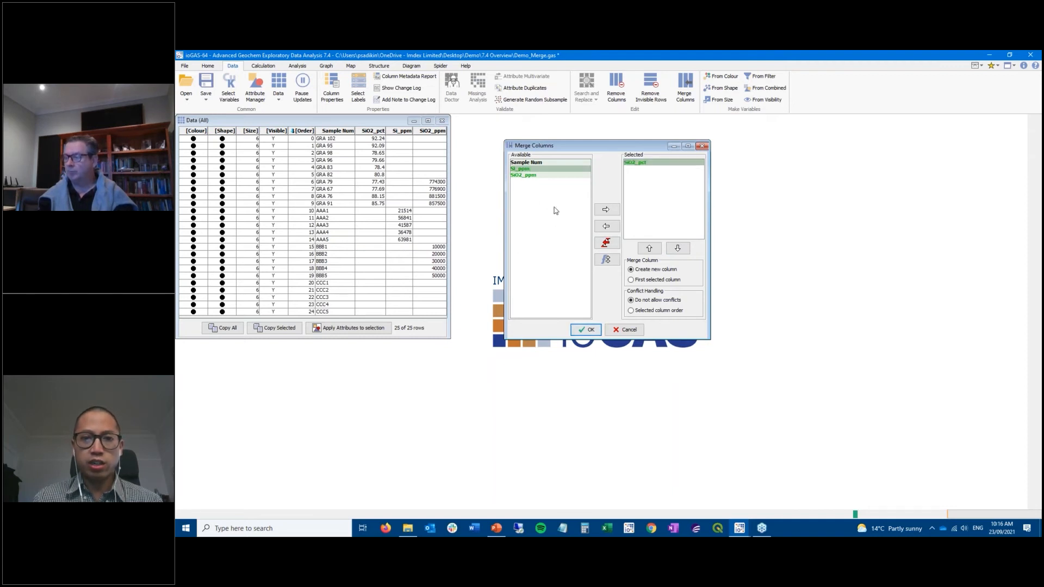
{"action": "double_click", "coordinate": [525, 169]}
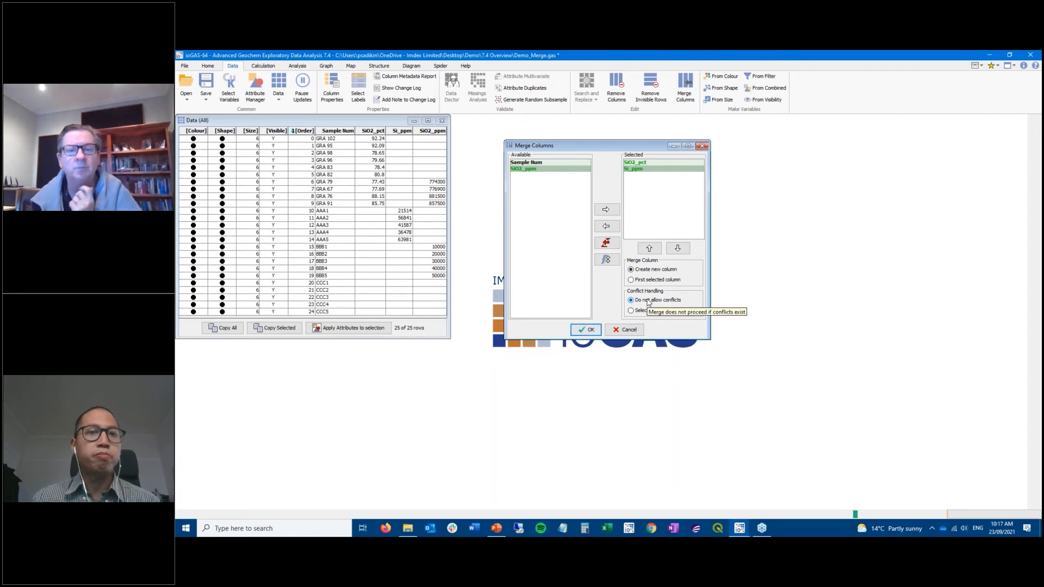
{"action": "left_click", "coordinate": [591, 330]}
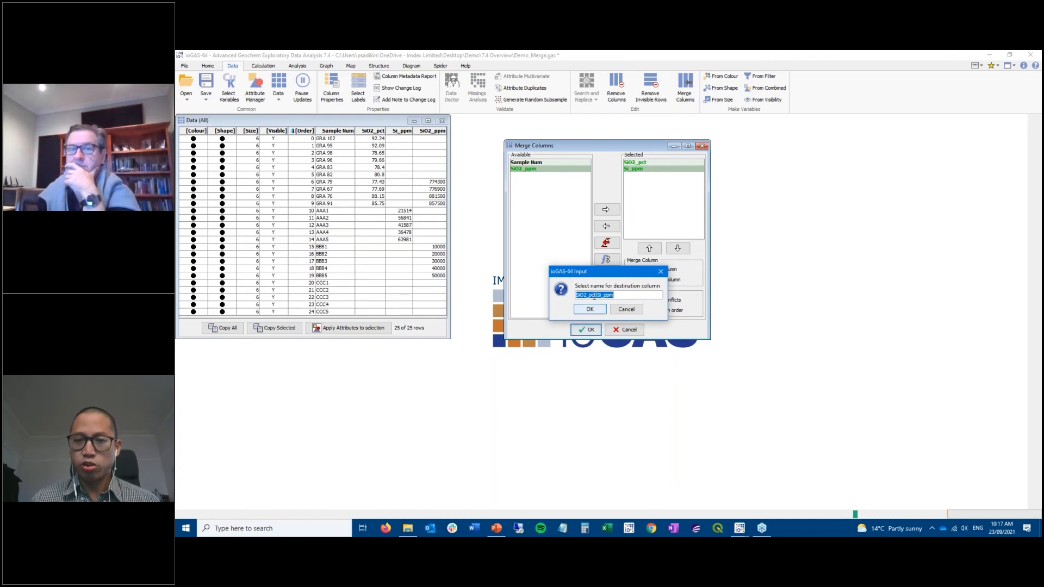
{"action": "left_click", "coordinate": [600, 310]}
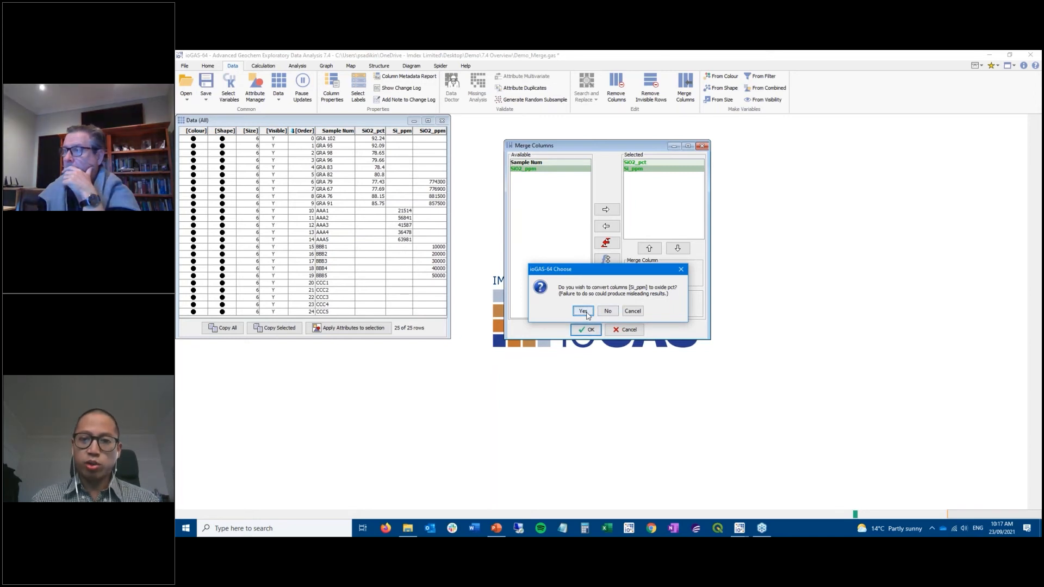
{"action": "left_click", "coordinate": [586, 314]}
{"action": "left_click", "coordinate": [608, 317]}
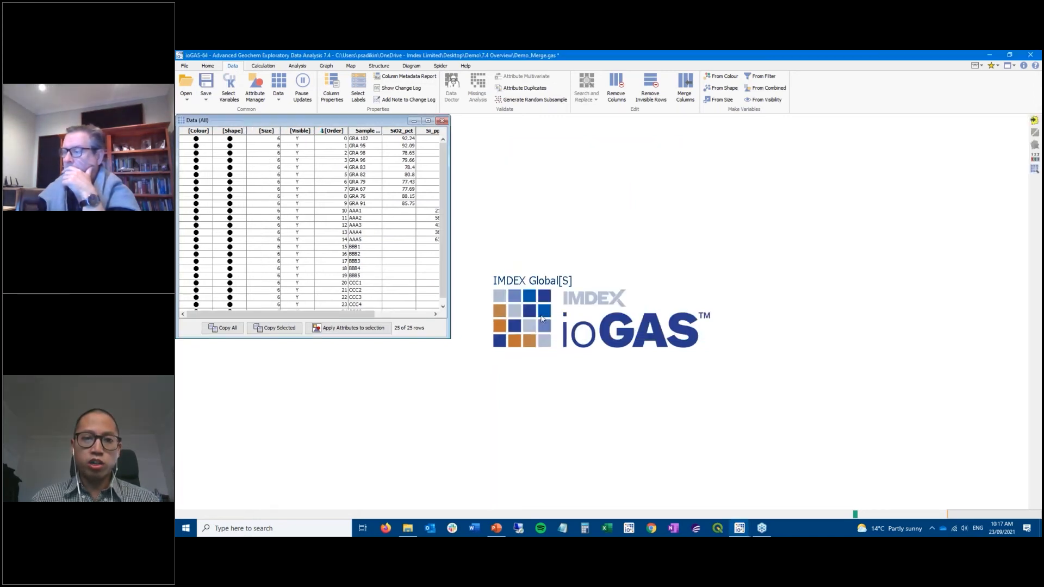
{"action": "left_click_drag", "start_coordinate": [450, 339], "coordinate": [545, 401]}
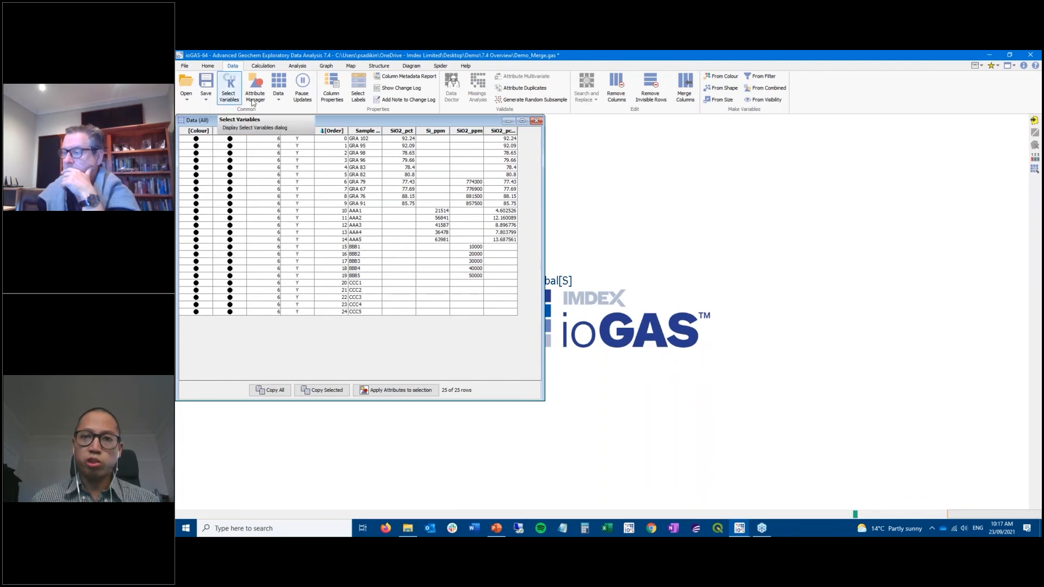
Step: Set up another column merge beside the data table with SiO2_pct, Si_ppm and SiO2_ppm as the source columns
{"action": "left_click", "coordinate": [690, 103]}
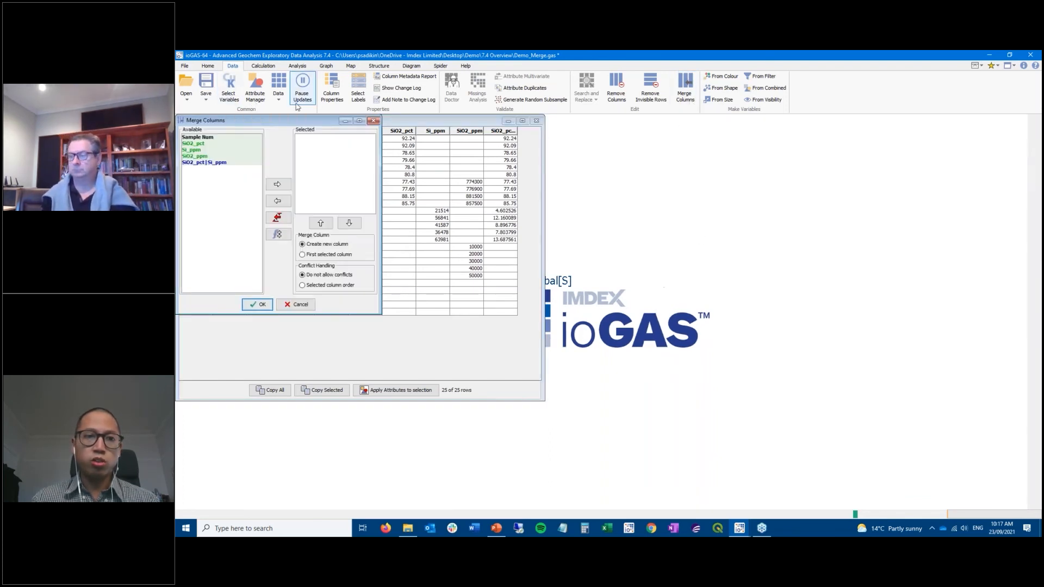
{"action": "left_click_drag", "start_coordinate": [310, 117], "coordinate": [755, 169]}
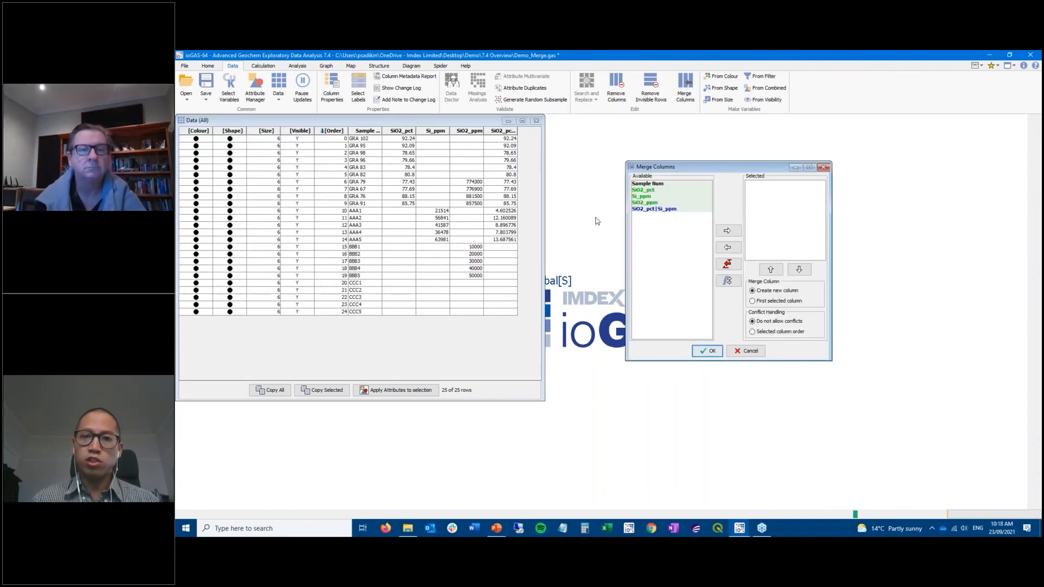
{"action": "left_click_drag", "start_coordinate": [661, 190], "coordinate": [659, 203]}
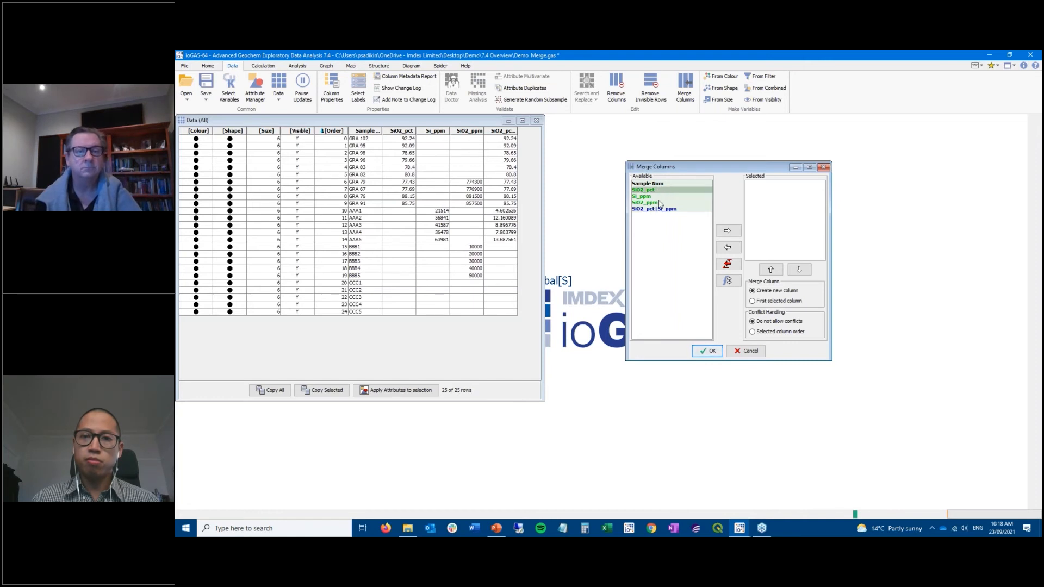
{"action": "left_click", "coordinate": [726, 231]}
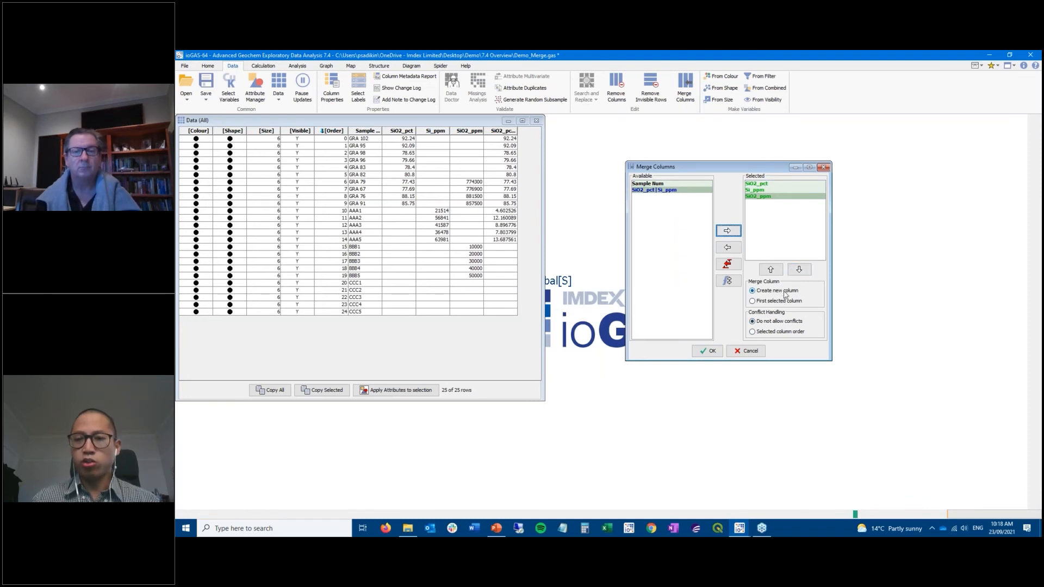
Step: Try to merge the three silica columns into a new column with conflicts not allowed
{"action": "left_click", "coordinate": [714, 352]}
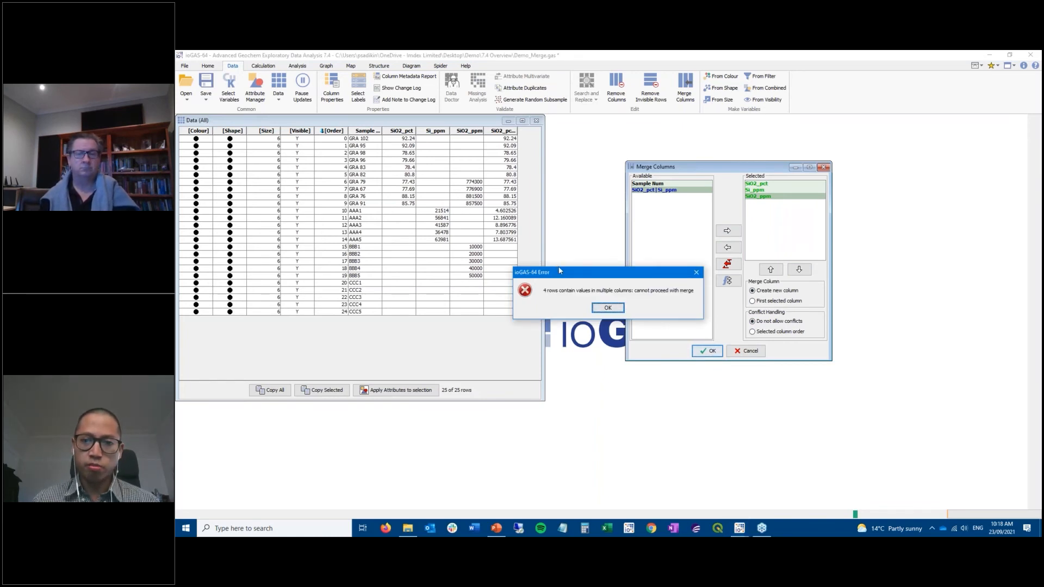
{"action": "left_click_drag", "start_coordinate": [568, 276], "coordinate": [601, 290]}
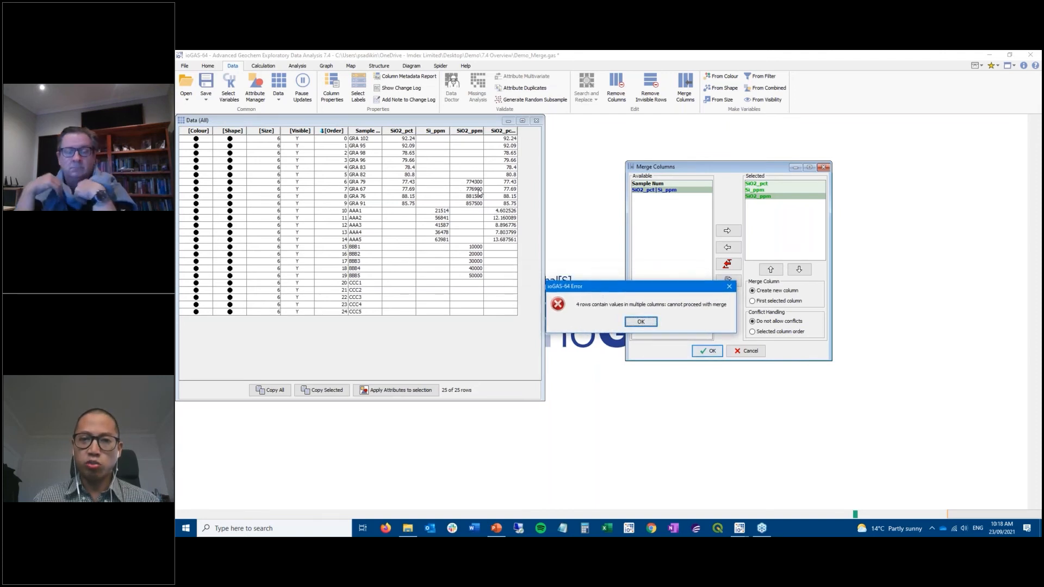
{"action": "left_click", "coordinate": [640, 323]}
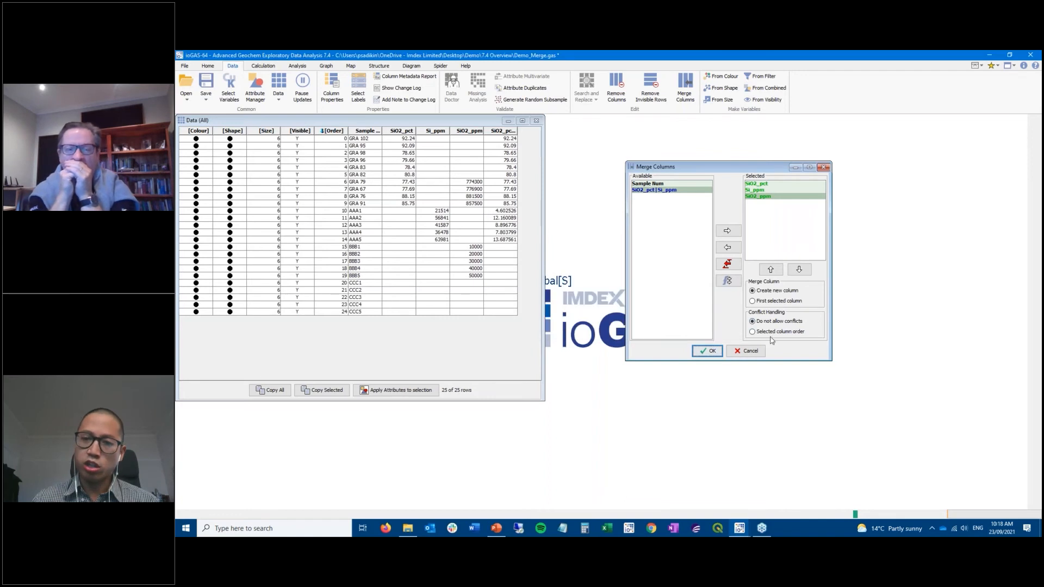
Step: Merge the three silica columns into SiO2_pct|Si_ppm|SiO2_ppm, resolving conflicts by selected column order and converting Si_ppm and SiO2_ppm to oxide pct
{"action": "left_click", "coordinate": [776, 332]}
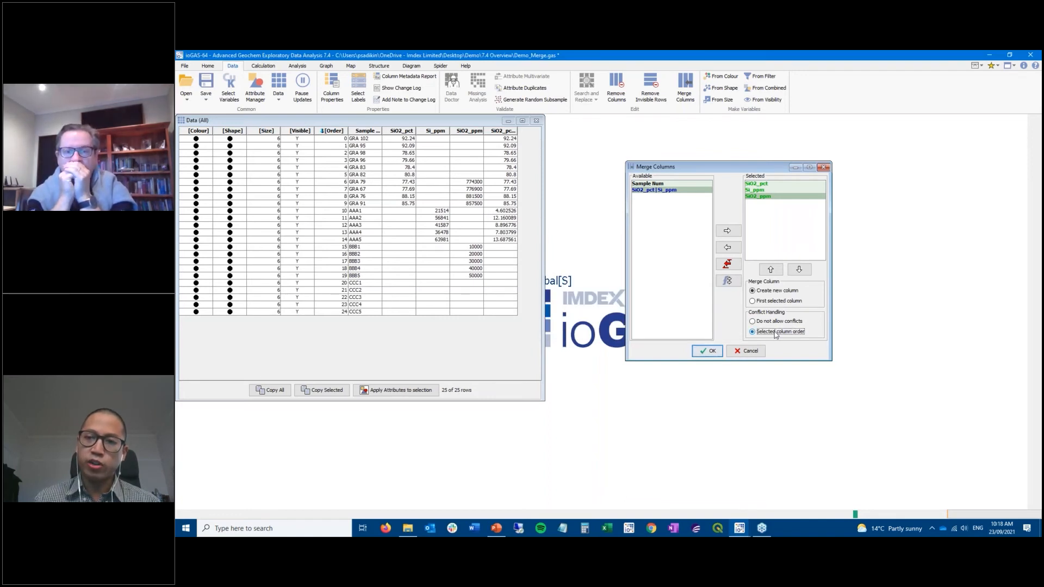
{"action": "left_click", "coordinate": [709, 353]}
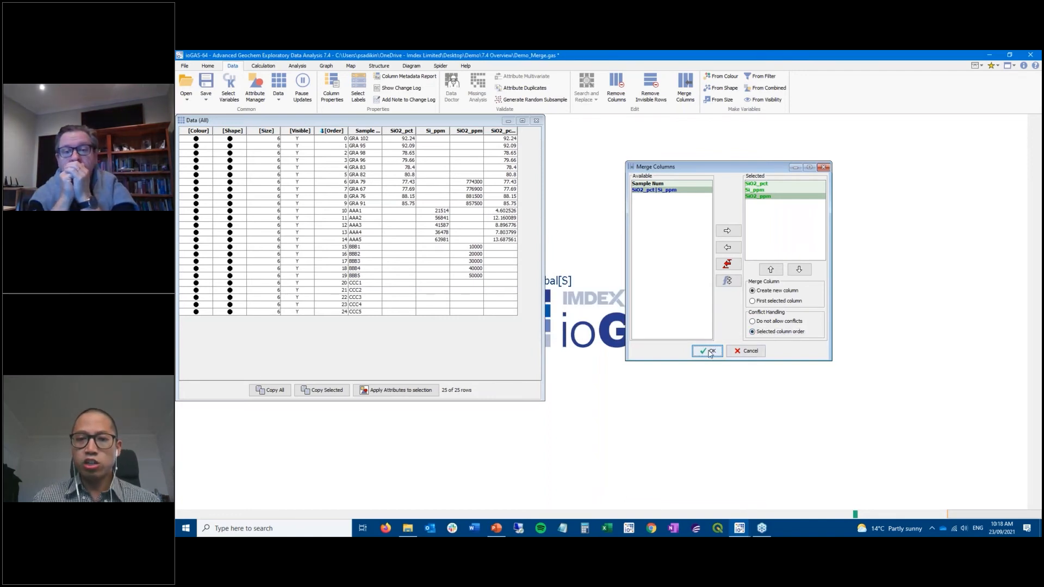
{"action": "left_click", "coordinate": [599, 312]}
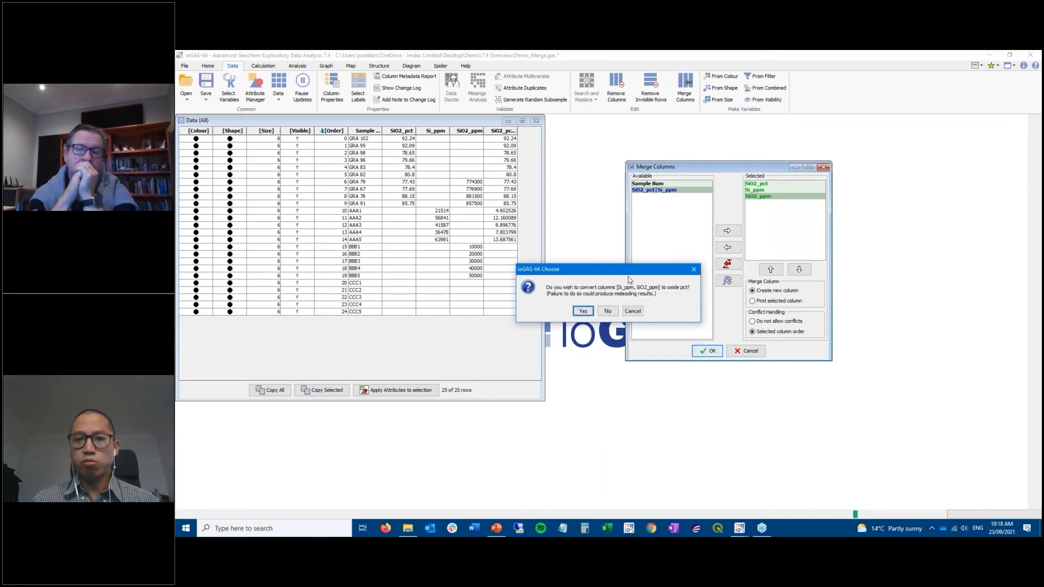
{"action": "left_click_drag", "start_coordinate": [629, 270], "coordinate": [647, 269]}
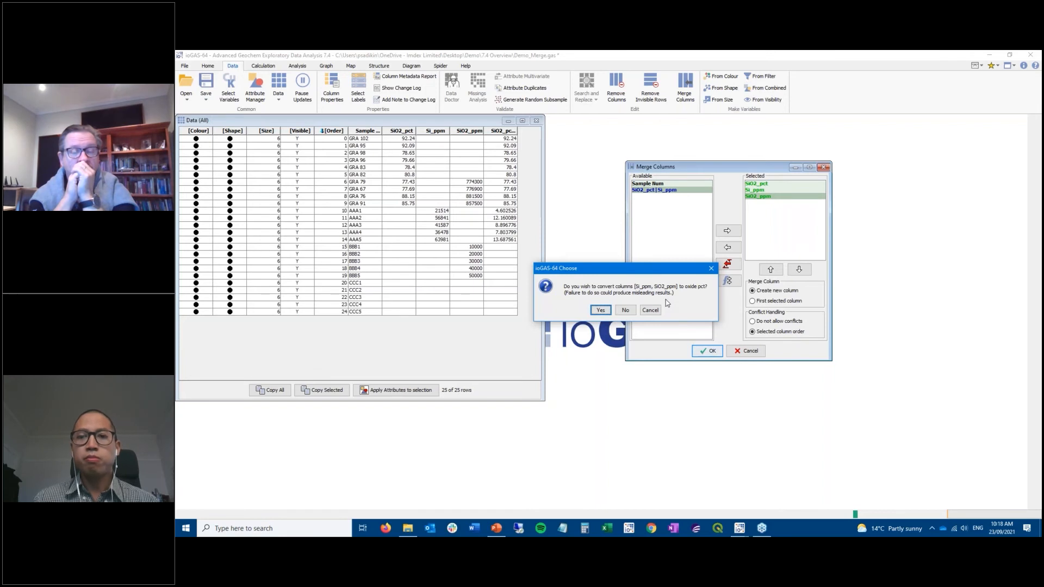
{"action": "left_click", "coordinate": [601, 310]}
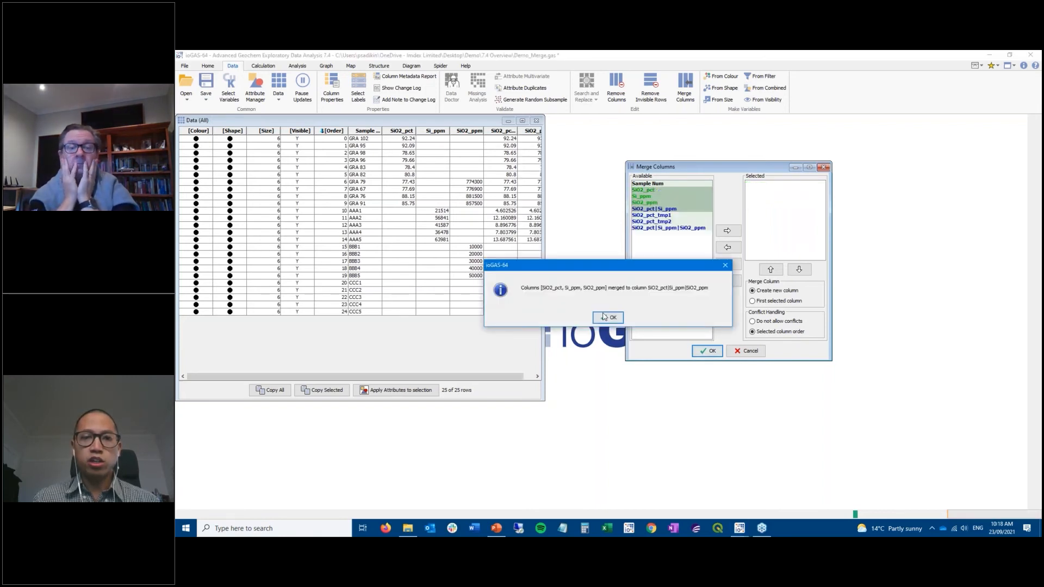
{"action": "left_click", "coordinate": [607, 317]}
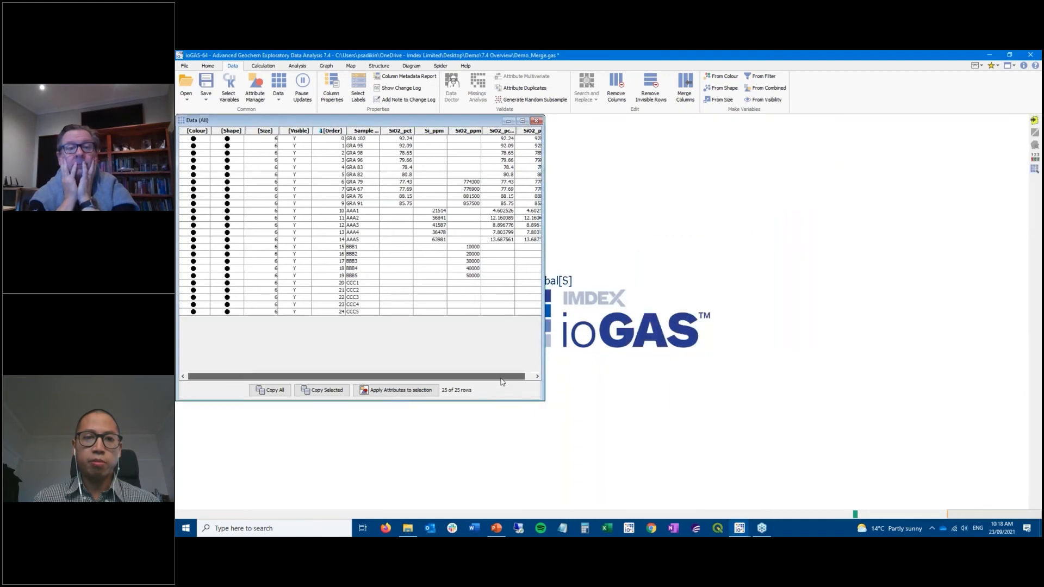
{"action": "left_click_drag", "start_coordinate": [501, 379], "coordinate": [517, 377]}
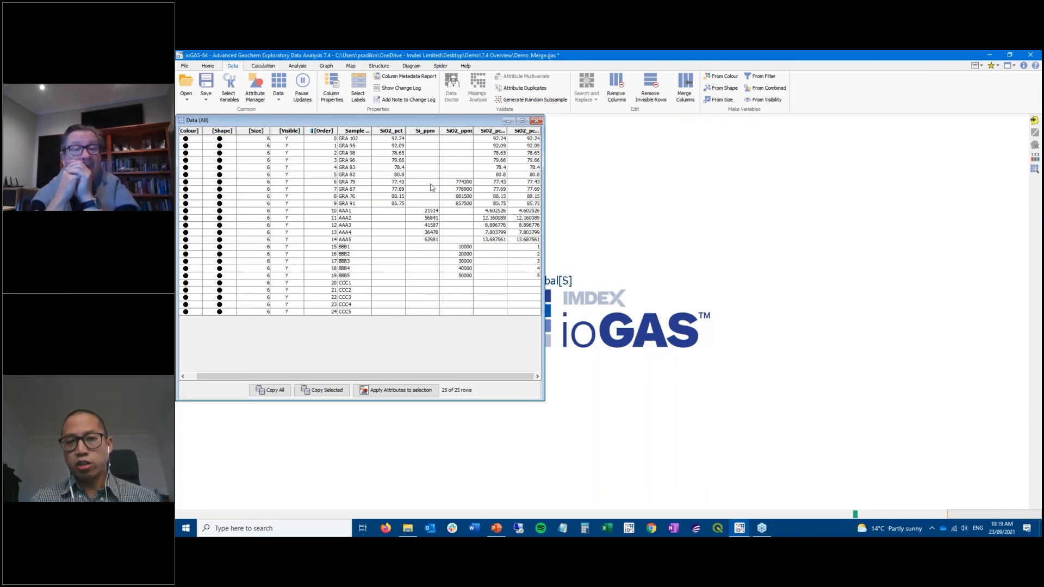
{"action": "left_click", "coordinate": [685, 90]}
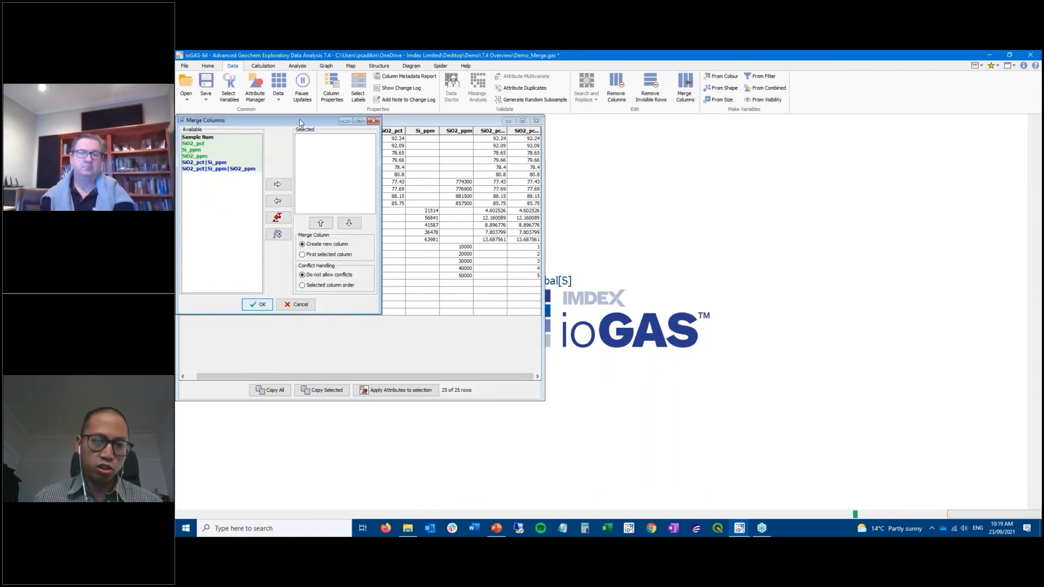
{"action": "left_click_drag", "start_coordinate": [322, 122], "coordinate": [670, 122]}
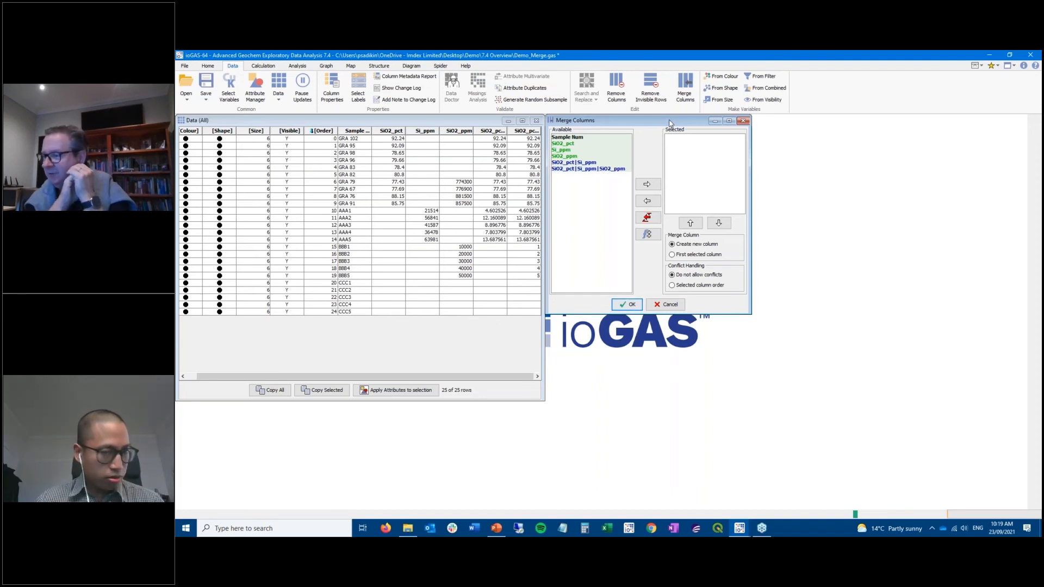
{"action": "left_click", "coordinate": [749, 121]}
{"action": "left_click_drag", "start_coordinate": [432, 121], "coordinate": [450, 132]}
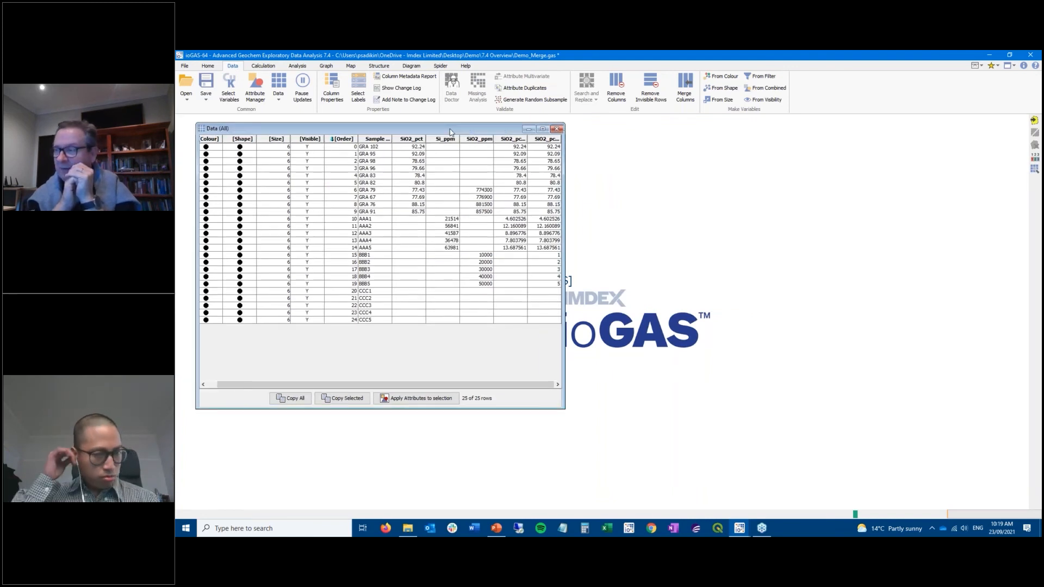
Step: Open the drillhole demo data, discarding the changes to Demo_Merge.gas and declining to restore the previous session
{"action": "left_click", "coordinate": [184, 66]}
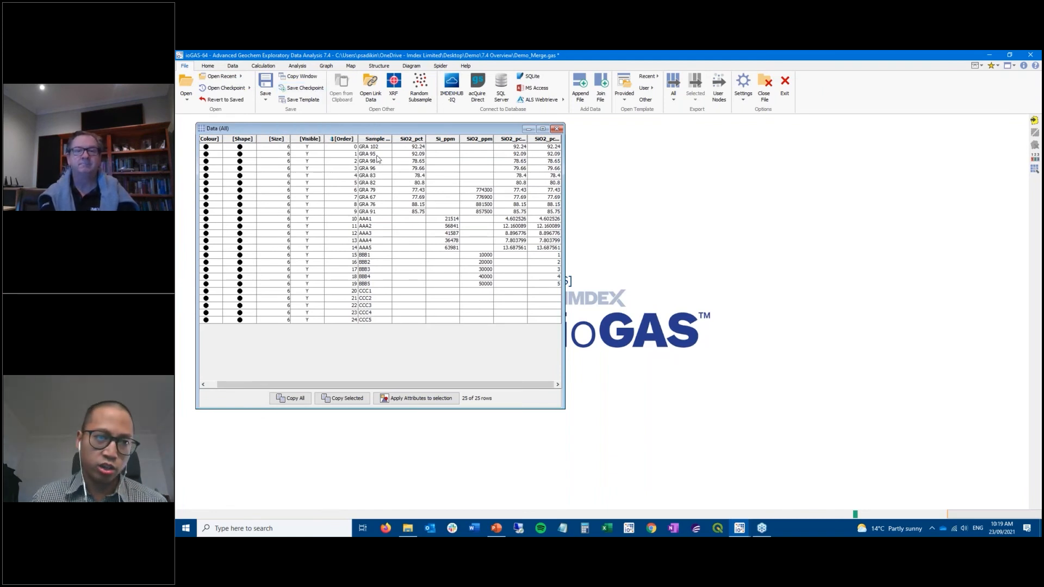
{"action": "left_click", "coordinate": [186, 95]}
{"action": "mouse_move", "coordinate": [209, 144]}
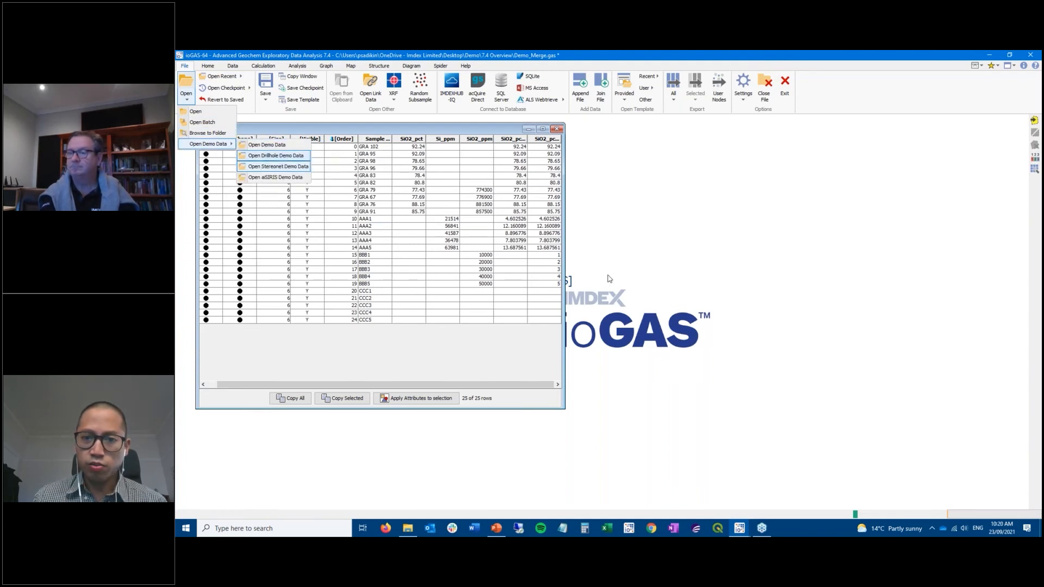
{"action": "left_click", "coordinate": [609, 308]}
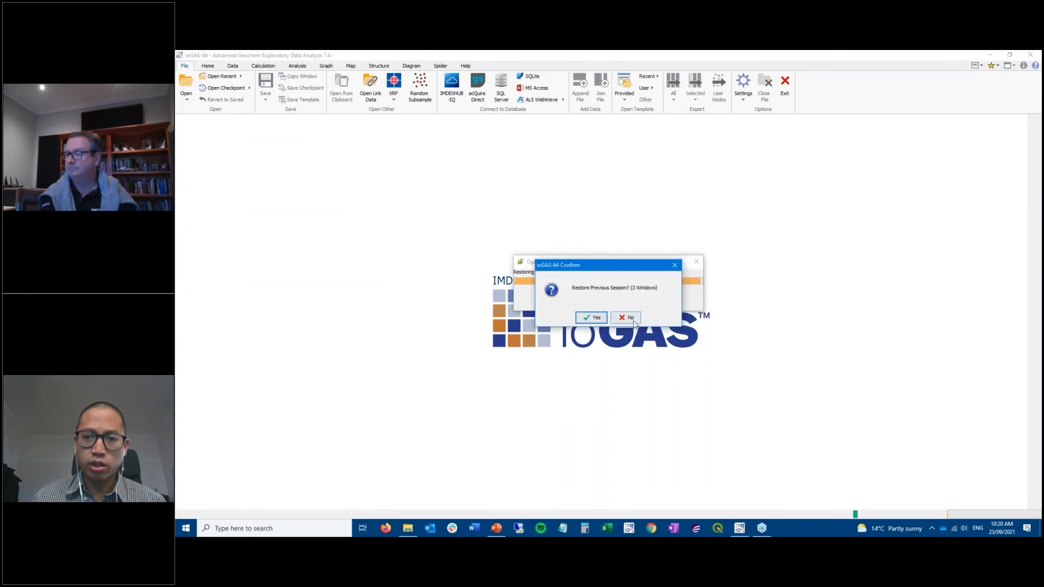
{"action": "left_click", "coordinate": [630, 318]}
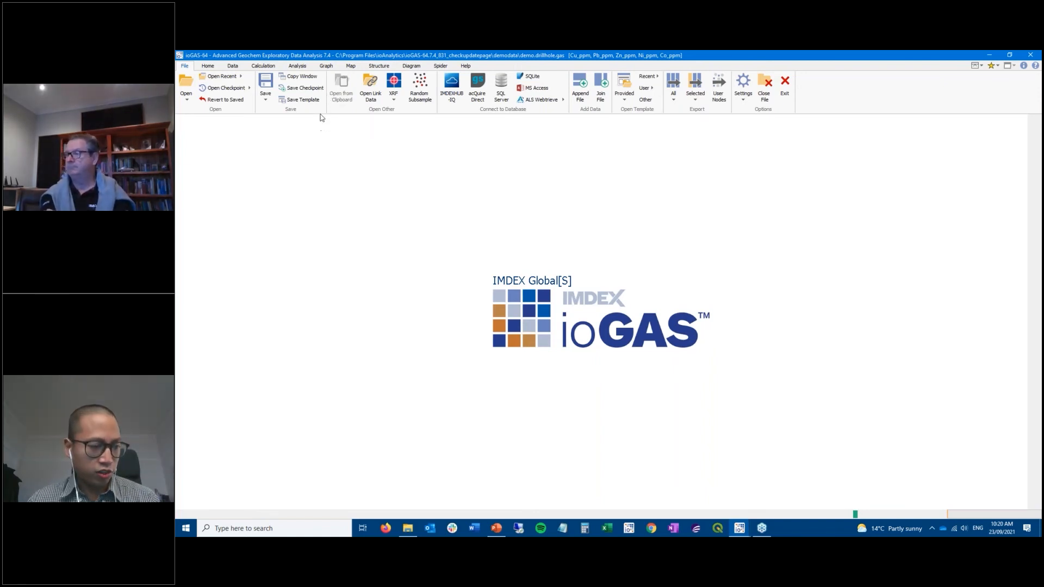
Step: Bring up the Downhole Plot and Line Plot configuration dialogs and place them side by side
{"action": "left_click", "coordinate": [327, 67]}
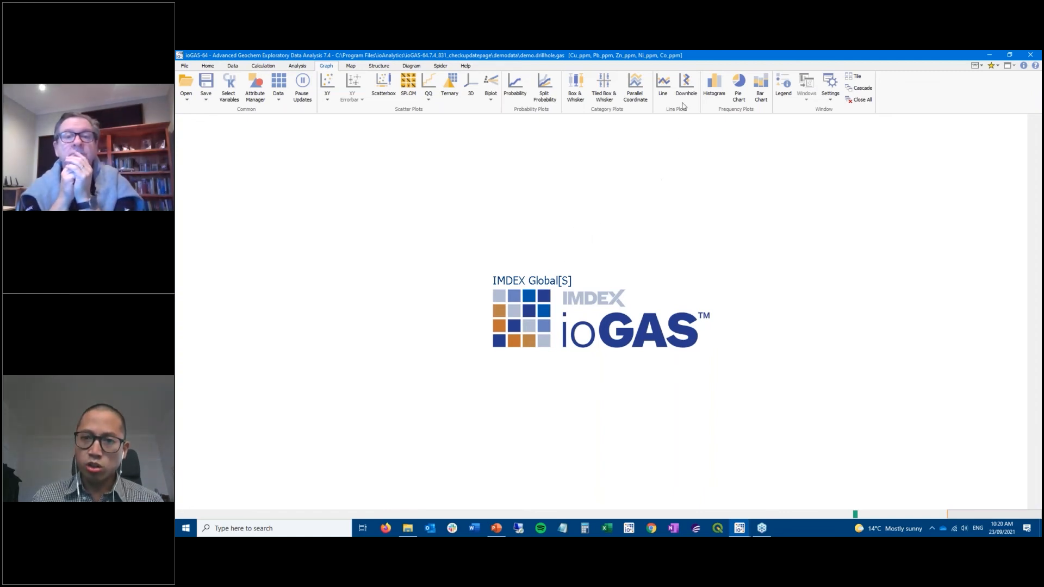
{"action": "left_click", "coordinate": [687, 86]}
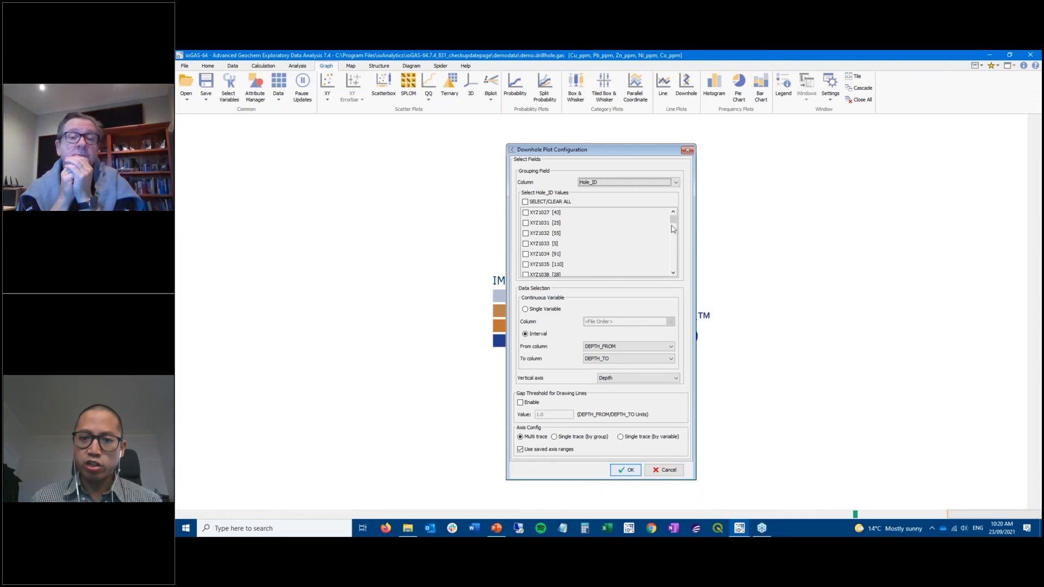
{"action": "left_click", "coordinate": [663, 86]}
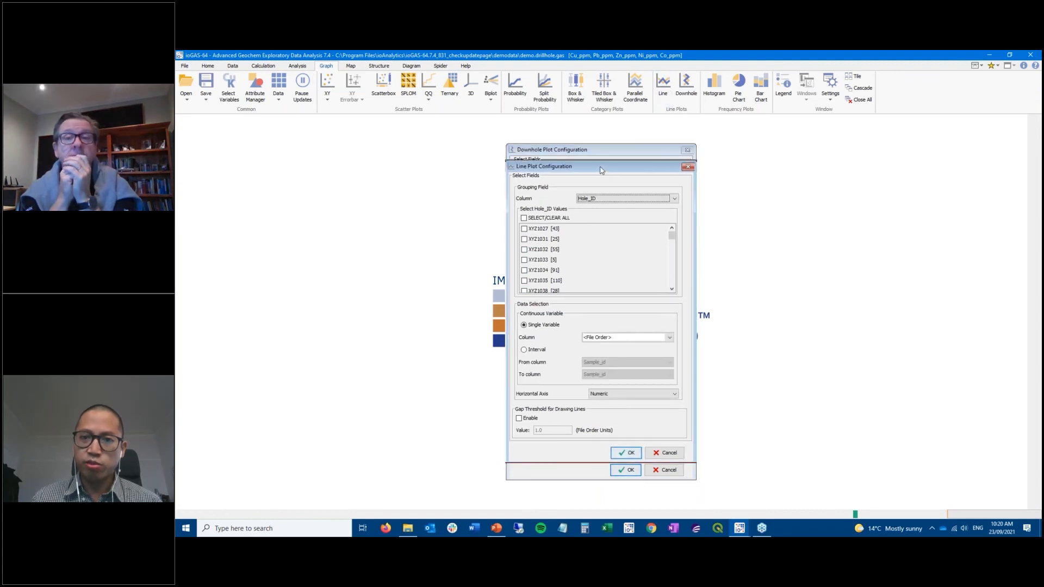
{"action": "left_click_drag", "start_coordinate": [814, 157], "coordinate": [814, 157]}
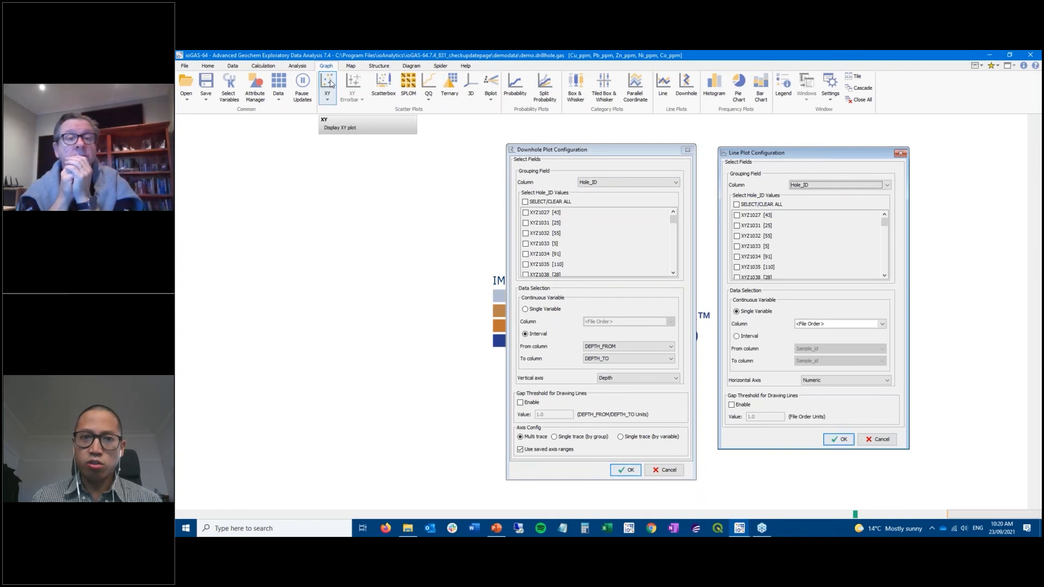
Step: Reduce the selected variables to Cu_ppm and Pb_ppm and plot them on an XY plot
{"action": "left_click", "coordinate": [229, 87]}
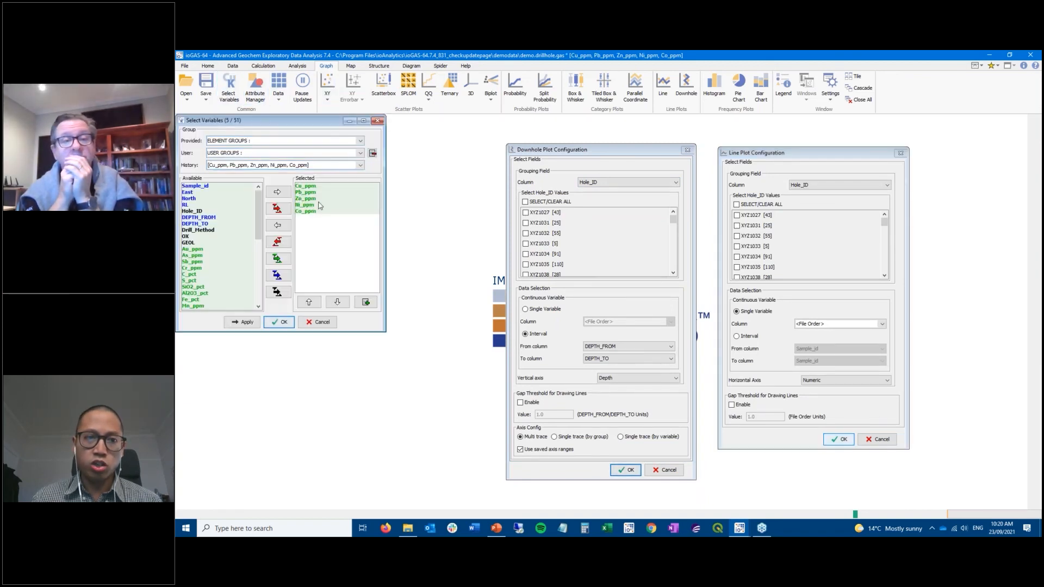
{"action": "left_click", "coordinate": [312, 211], "text": "shift"}
{"action": "left_click", "coordinate": [278, 224]}
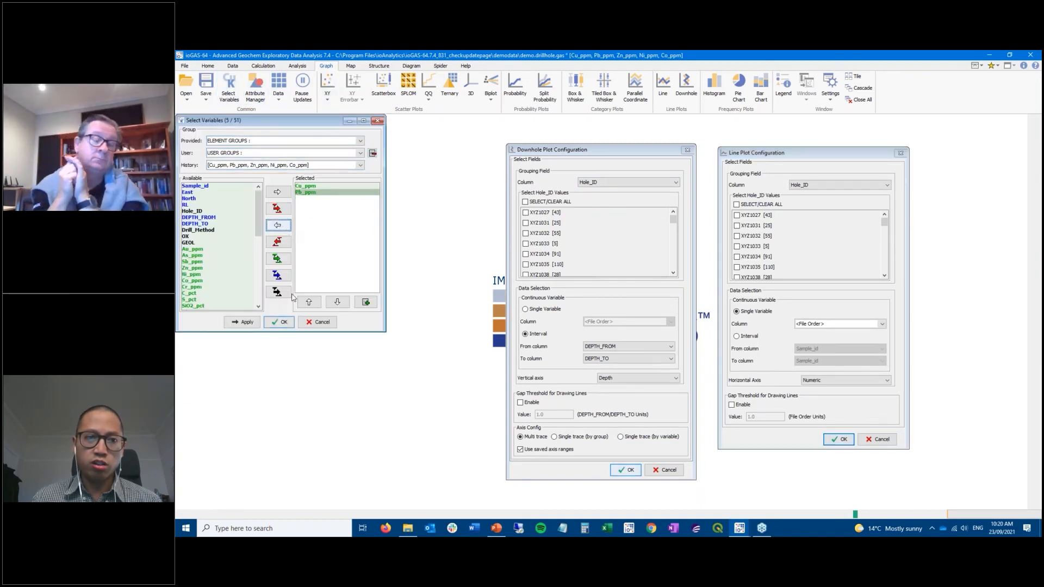
{"action": "left_click", "coordinate": [279, 322]}
{"action": "left_click", "coordinate": [333, 89]}
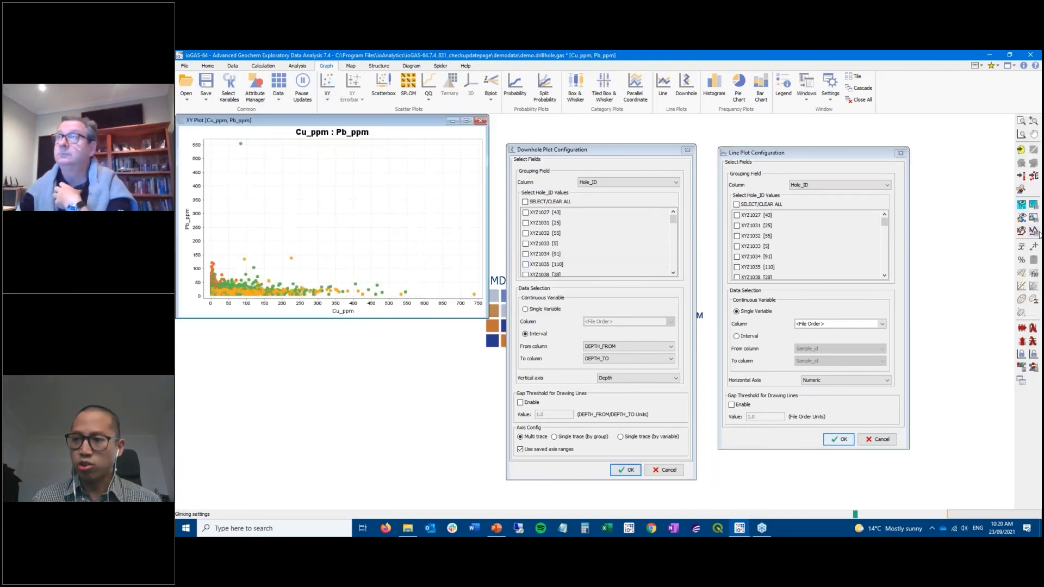
Step: Show the Glinking Configuration beside the downhole and line plot dialogs for comparison, and dismiss it without changes
{"action": "left_click", "coordinate": [1035, 232]}
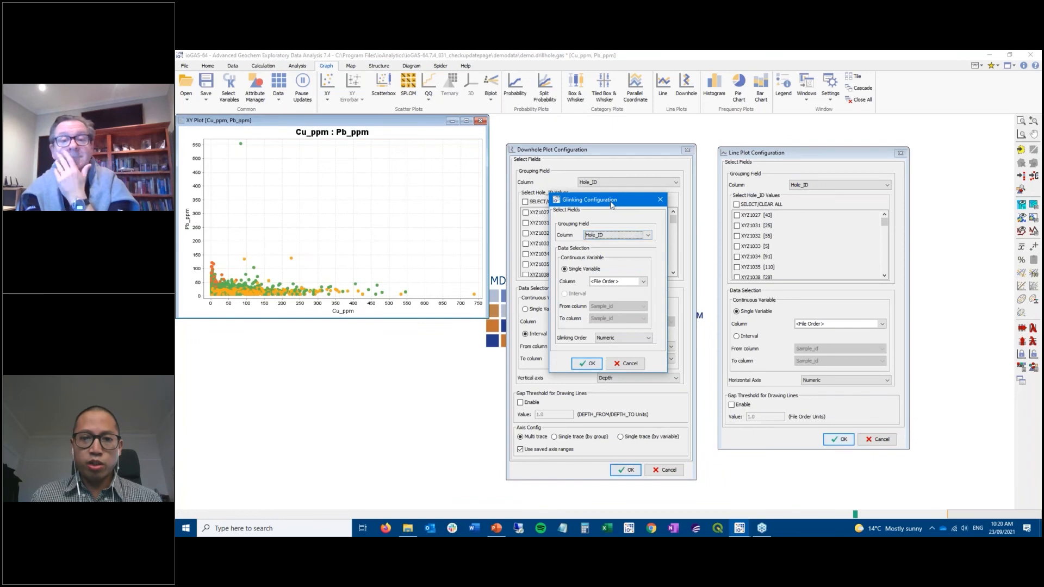
{"action": "left_click_drag", "start_coordinate": [619, 205], "coordinate": [435, 320]}
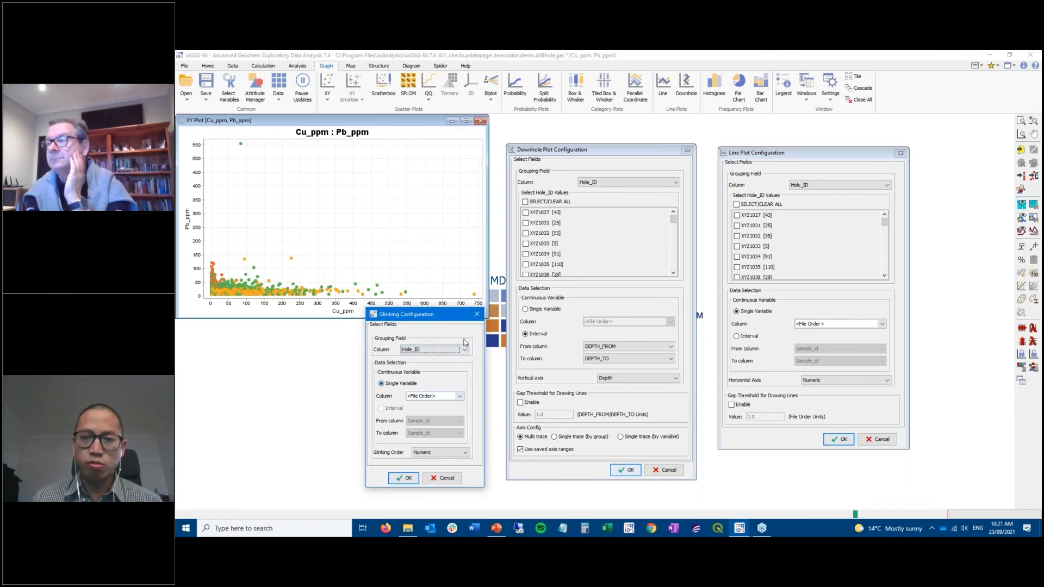
{"action": "left_click", "coordinate": [477, 314]}
Step: Bring up the Wavelet and Recurrence configurations alongside the other dialogs for comparison, and cancel the Recurrence one
{"action": "left_click", "coordinate": [297, 64]}
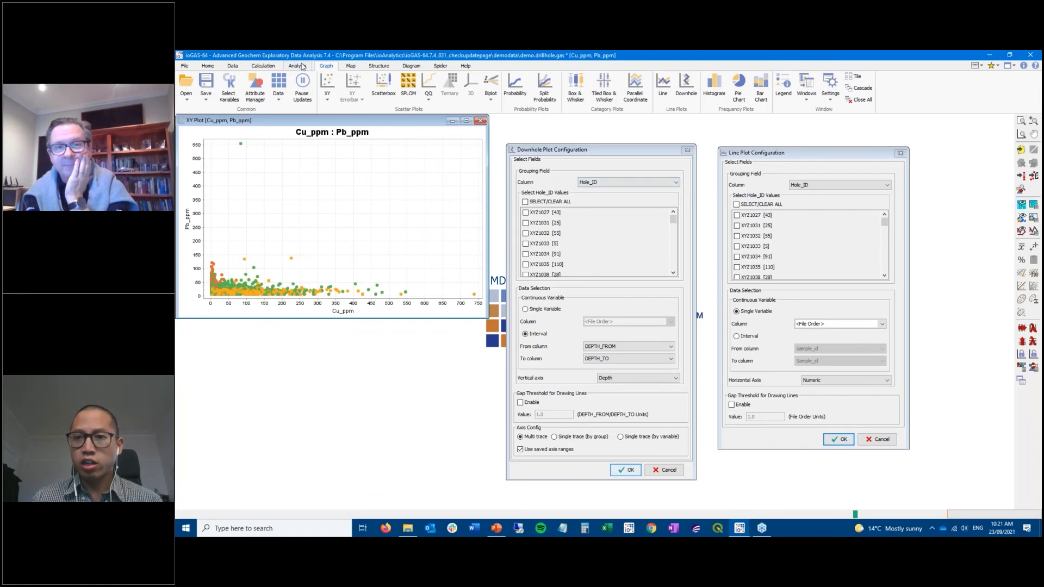
{"action": "left_click", "coordinate": [801, 87]}
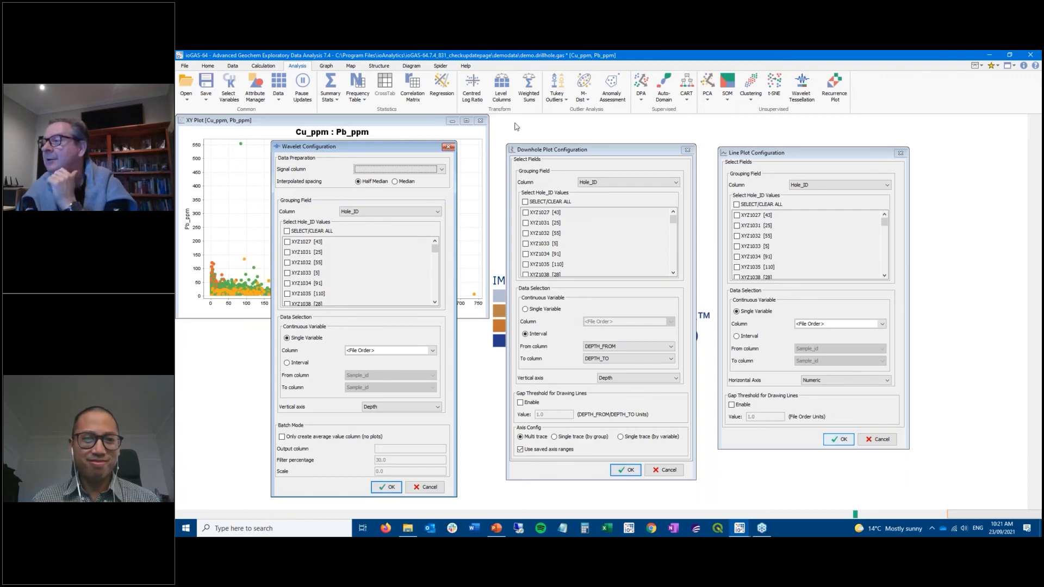
{"action": "left_click_drag", "start_coordinate": [411, 151], "coordinate": [439, 143]}
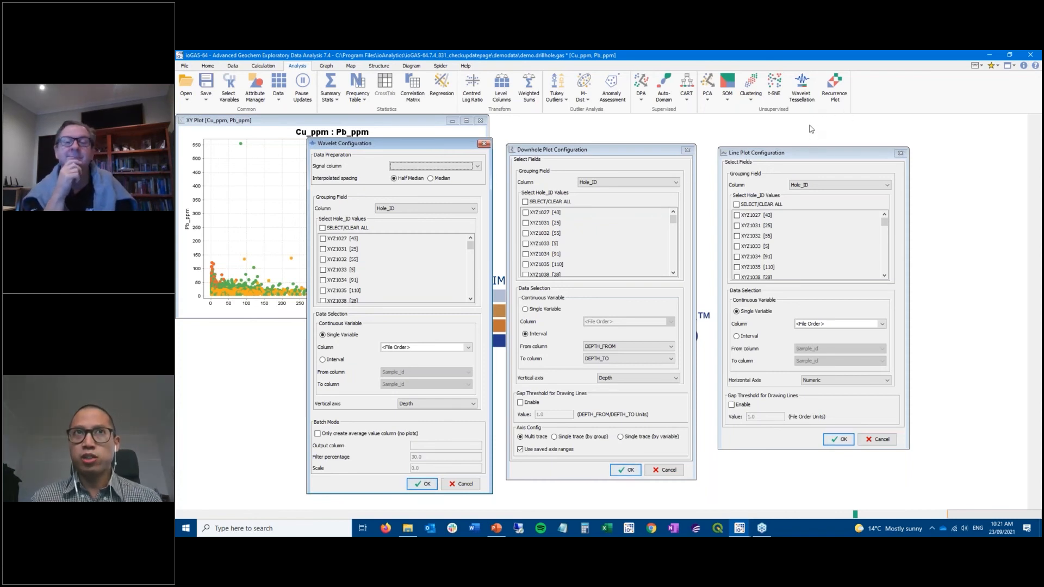
{"action": "left_click", "coordinate": [830, 91]}
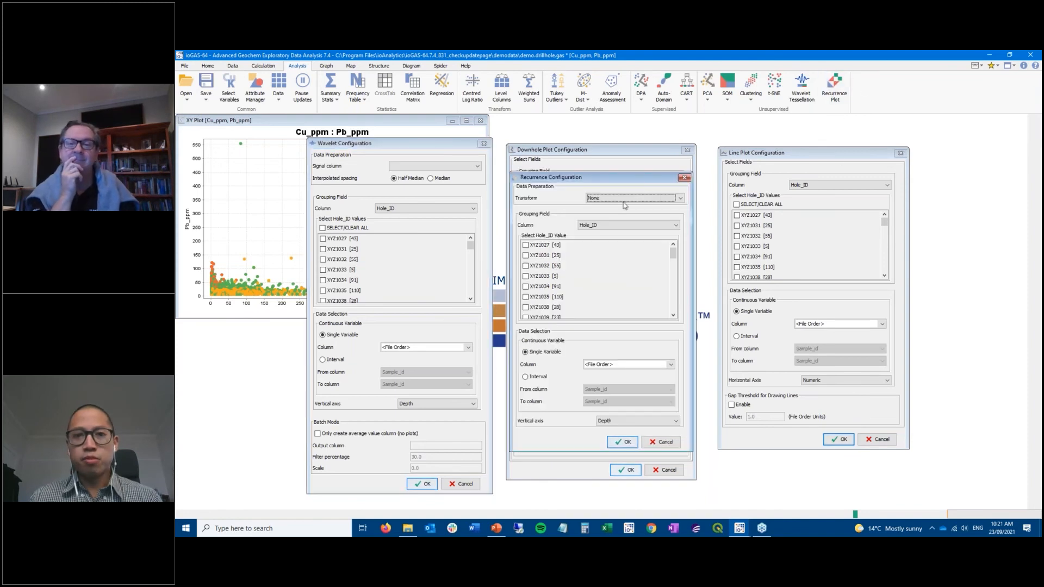
{"action": "left_click_drag", "start_coordinate": [619, 180], "coordinate": [804, 196]}
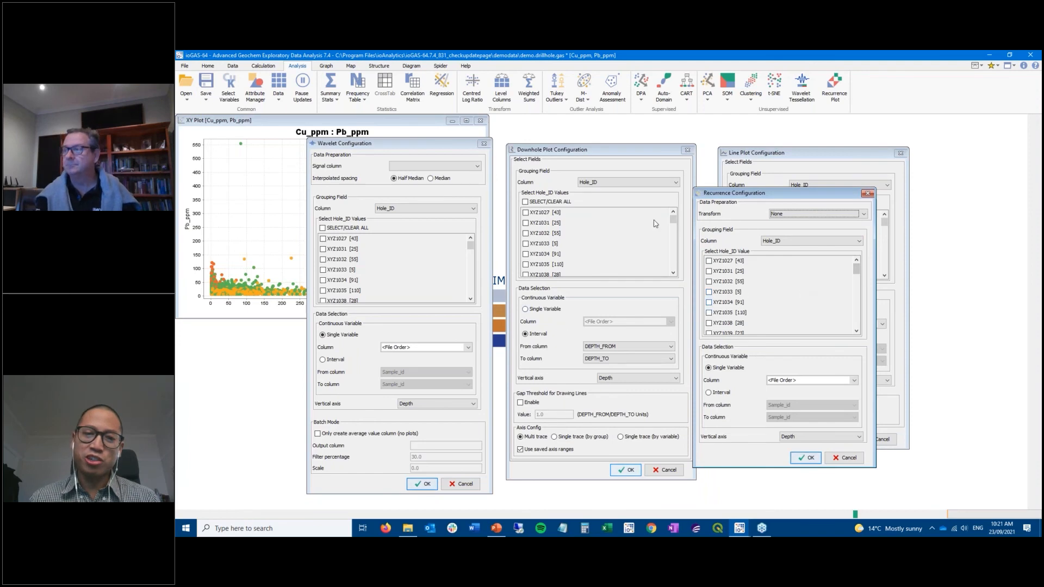
{"action": "left_click", "coordinate": [846, 459]}
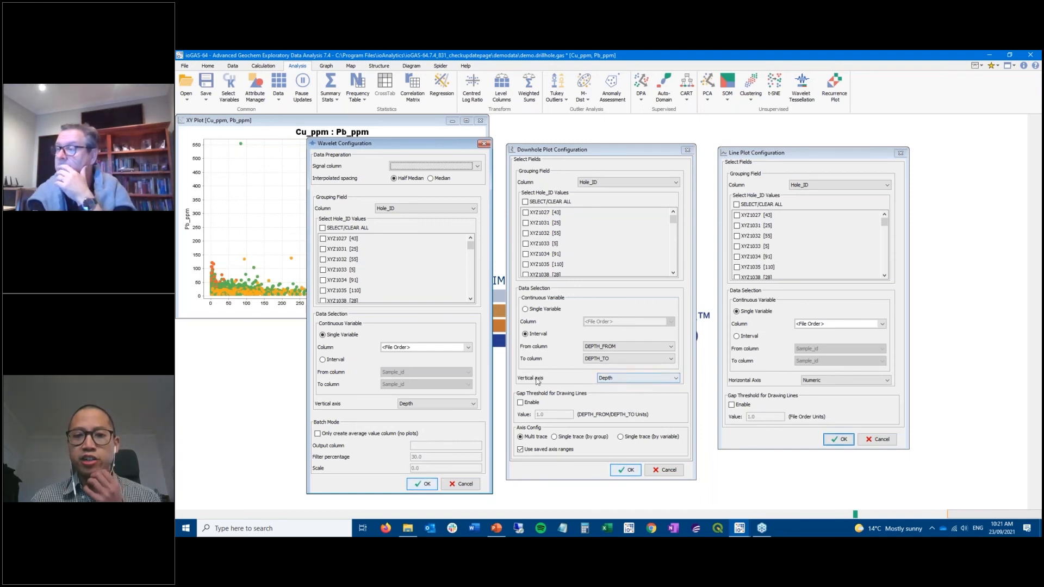
Step: Examine the Vertical axis options in the Downhole Plot and Wavelet configurations, trying Elevation in the downhole one and restoring Depth
{"action": "left_click", "coordinate": [659, 383]}
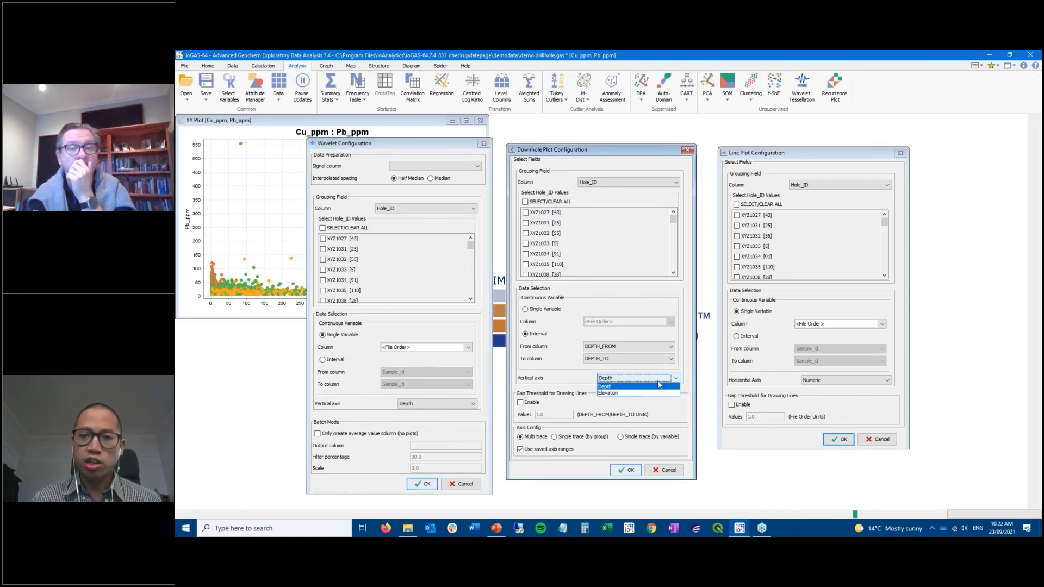
{"action": "left_click", "coordinate": [670, 340]}
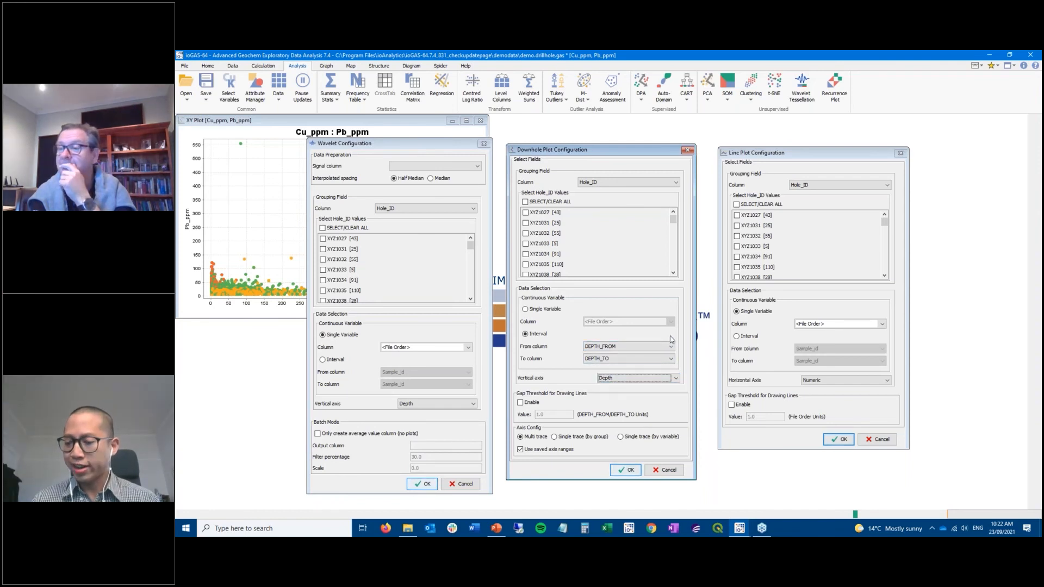
{"action": "left_click", "coordinate": [658, 378]}
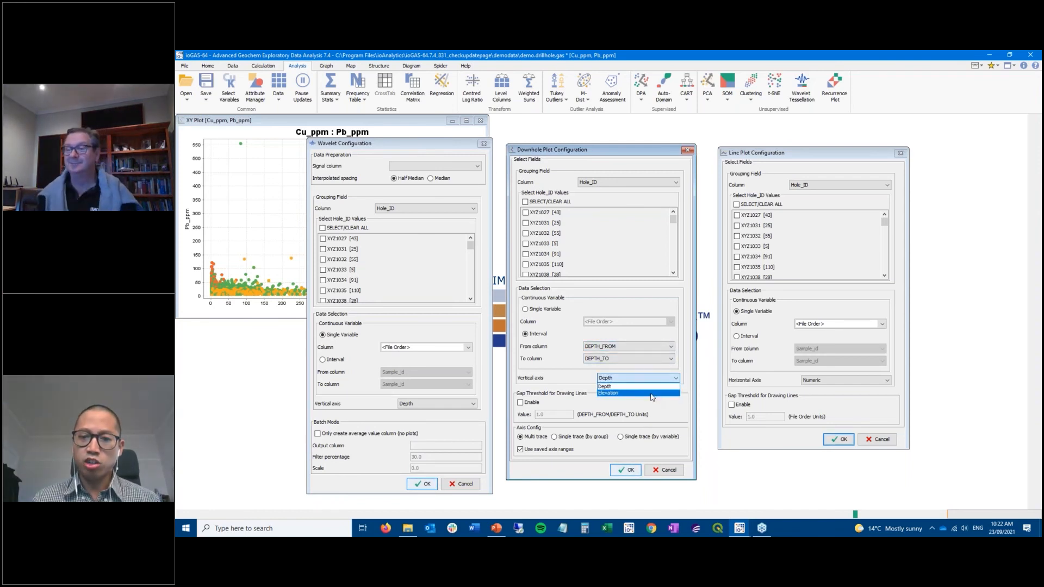
{"action": "left_click", "coordinate": [655, 392]}
{"action": "left_click", "coordinate": [659, 378]}
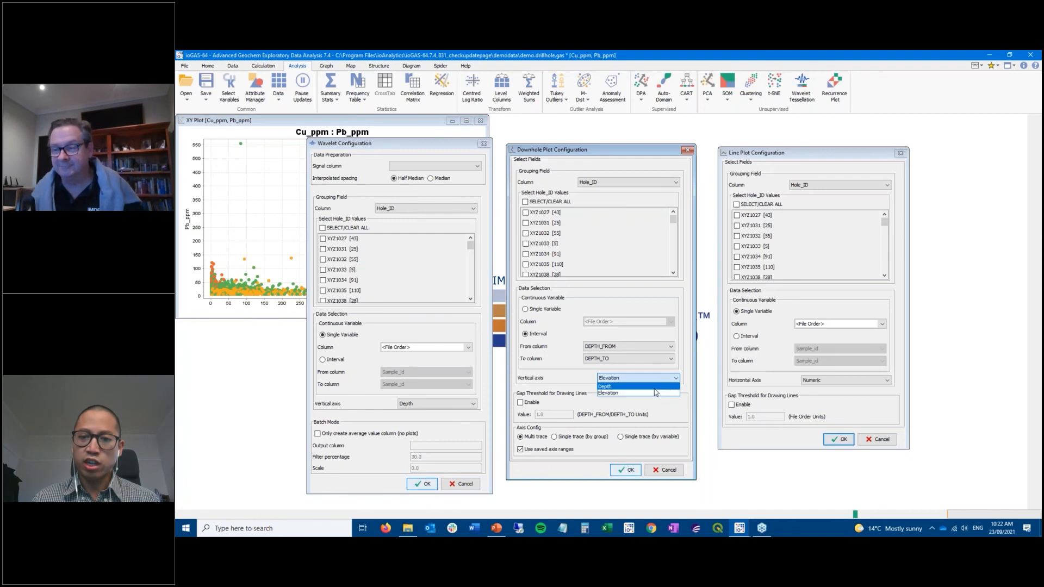
{"action": "left_click", "coordinate": [655, 386]}
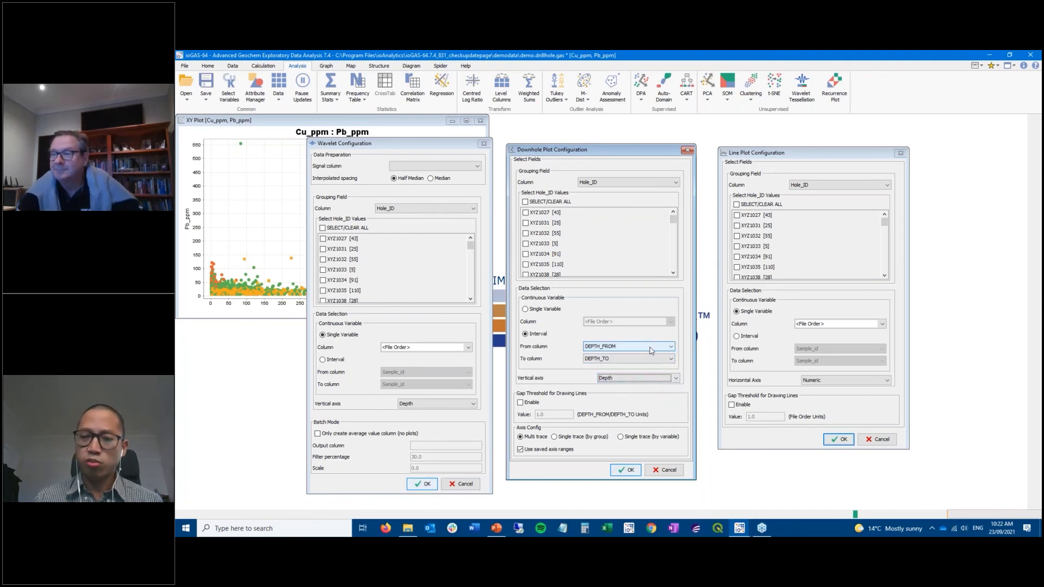
{"action": "left_click", "coordinate": [645, 379]}
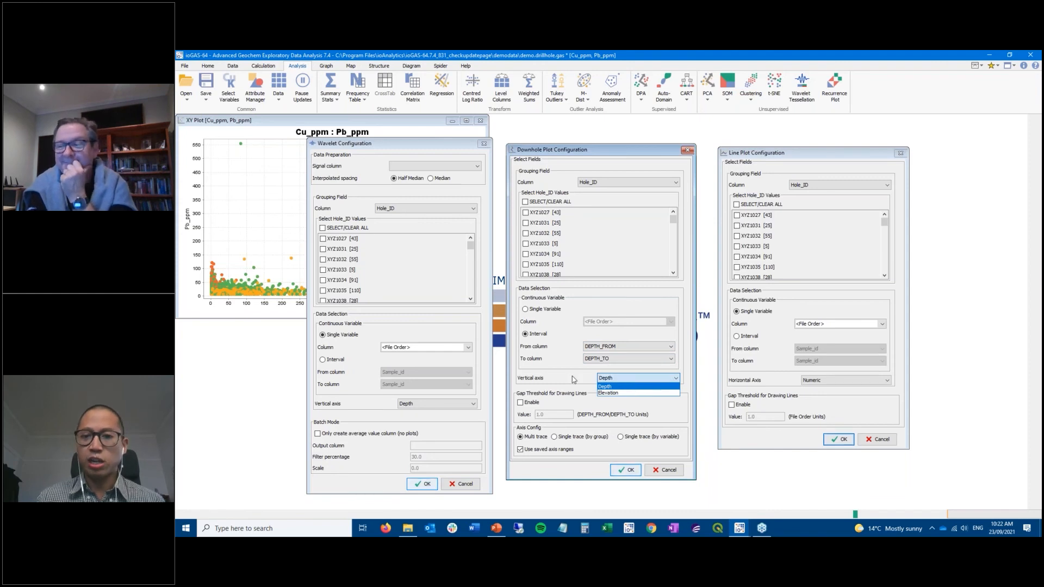
{"action": "left_click", "coordinate": [572, 377]}
{"action": "left_click", "coordinate": [623, 380]}
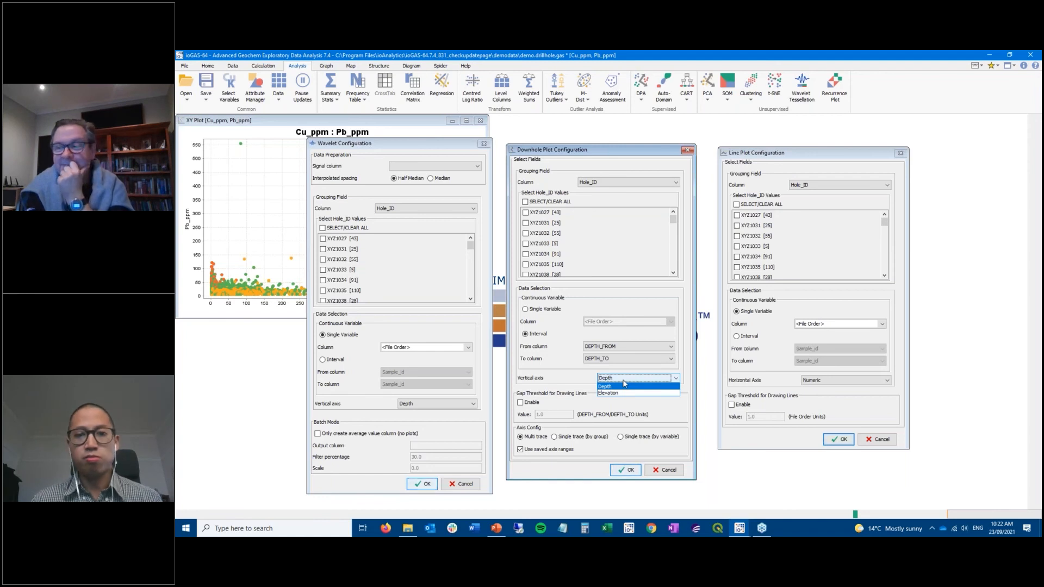
{"action": "left_click", "coordinate": [566, 399]}
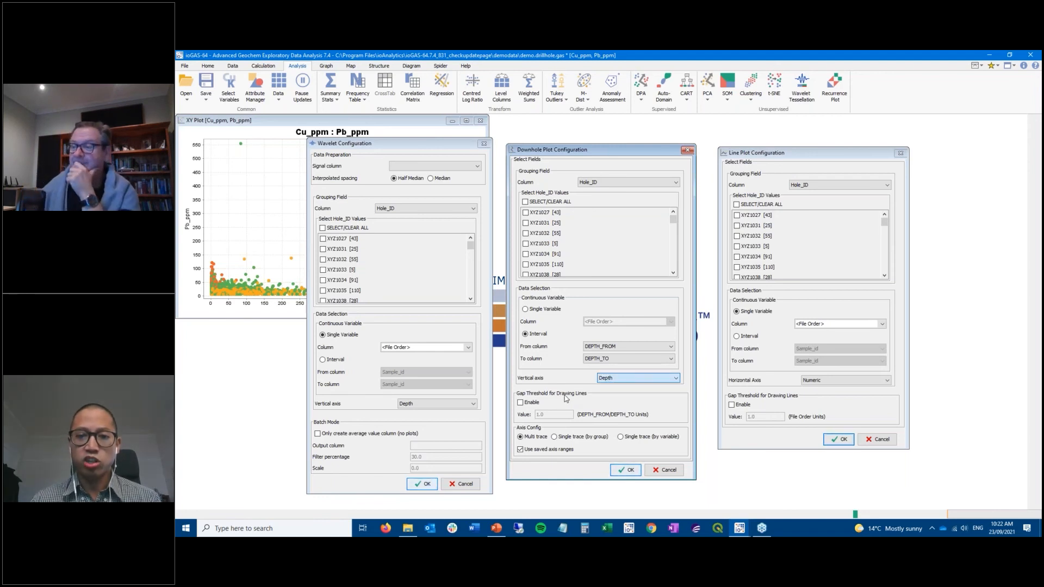
{"action": "left_click", "coordinate": [447, 406]}
{"action": "left_click", "coordinate": [447, 406]}
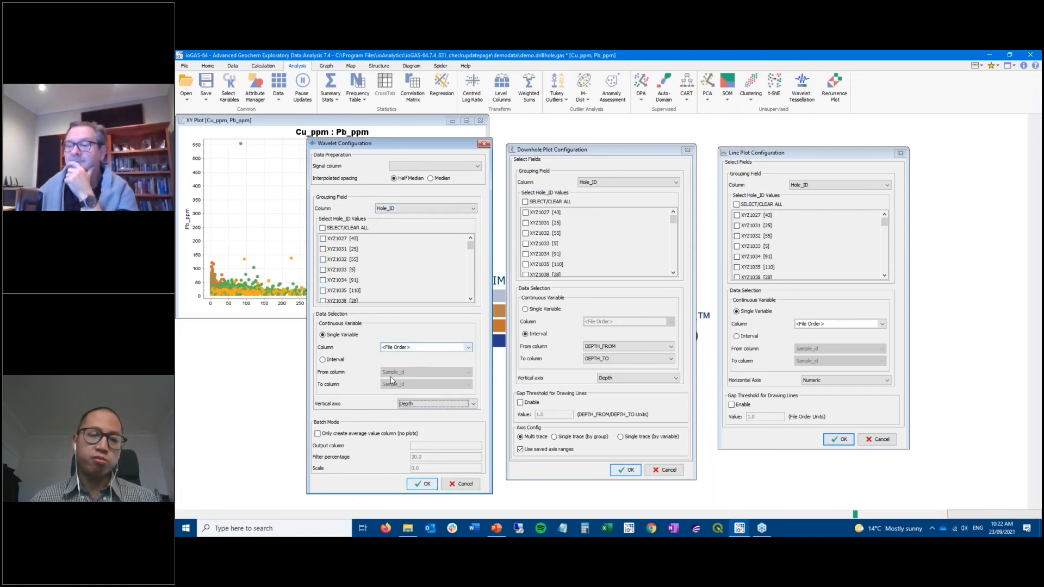
Step: Cancel the Wavelet, Downhole Plot and Line Plot configurations and close the Cu_ppm : Pb_ppm XY plot
{"action": "left_click", "coordinate": [462, 485]}
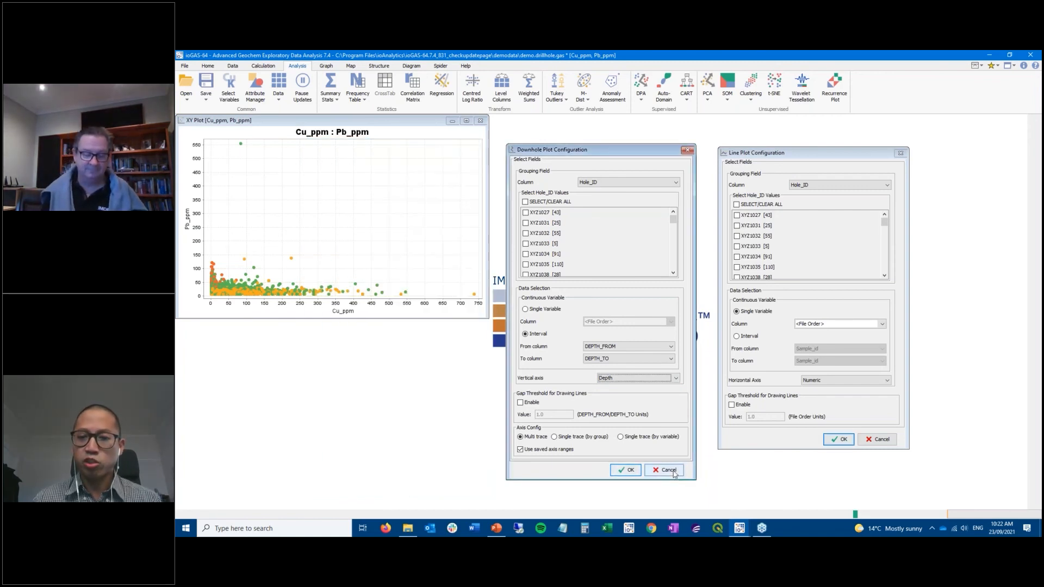
{"action": "left_click", "coordinate": [668, 471]}
{"action": "left_click", "coordinate": [865, 438]}
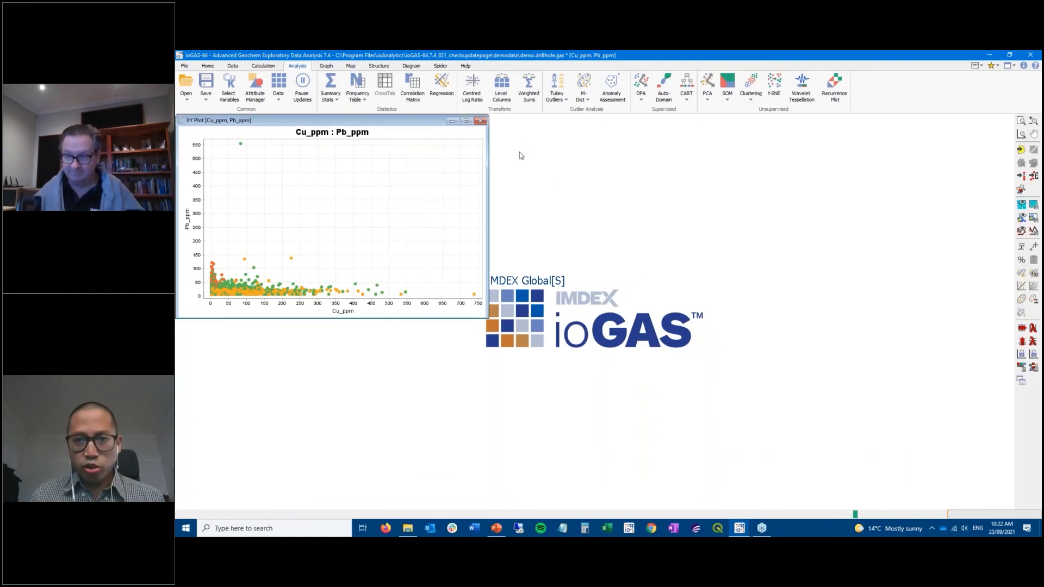
{"action": "left_click", "coordinate": [480, 121]}
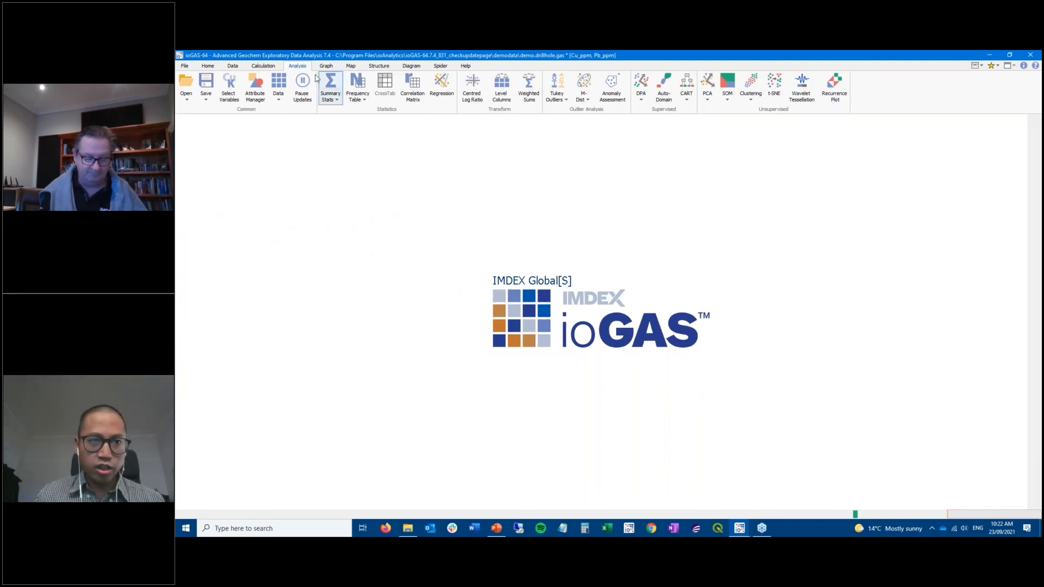
Step: Replace the selected variables with the provided Majors element group, leaving out C_pct and S_pct
{"action": "left_click", "coordinate": [234, 84]}
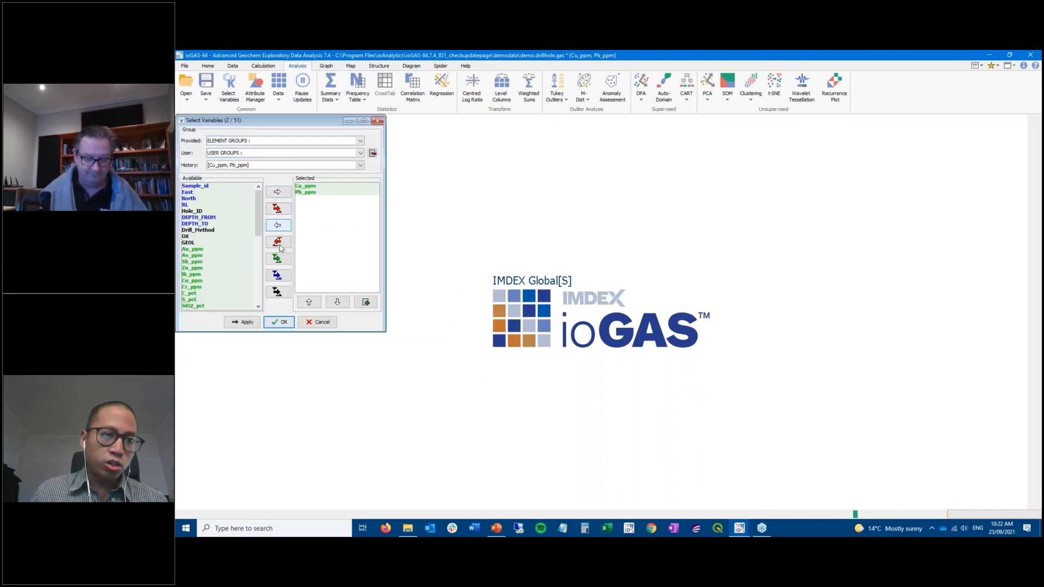
{"action": "scroll", "coordinate": [243, 262], "scroll_direction": "down", "scroll_amount": 6}
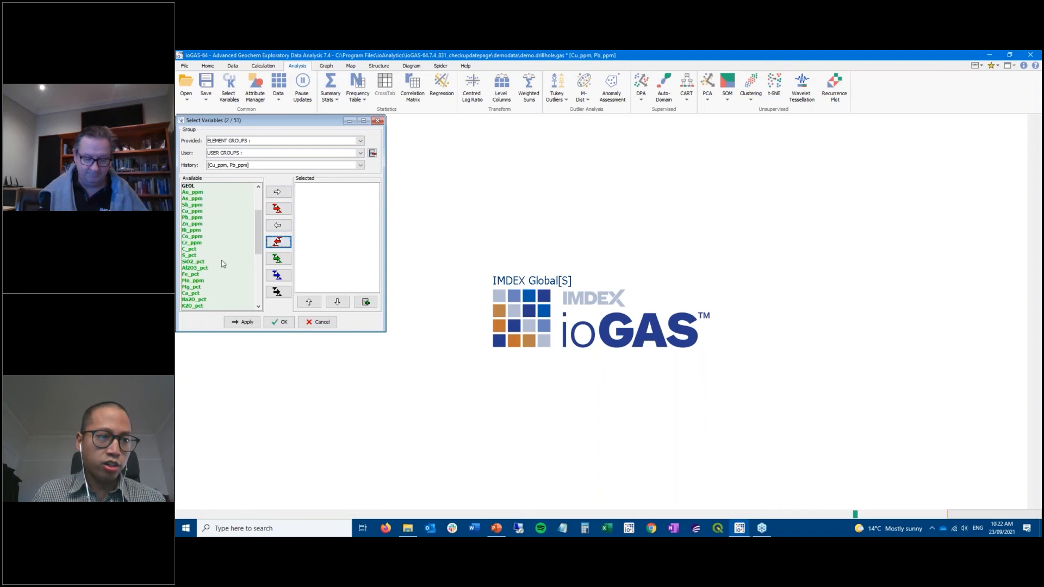
{"action": "left_click", "coordinate": [283, 140]}
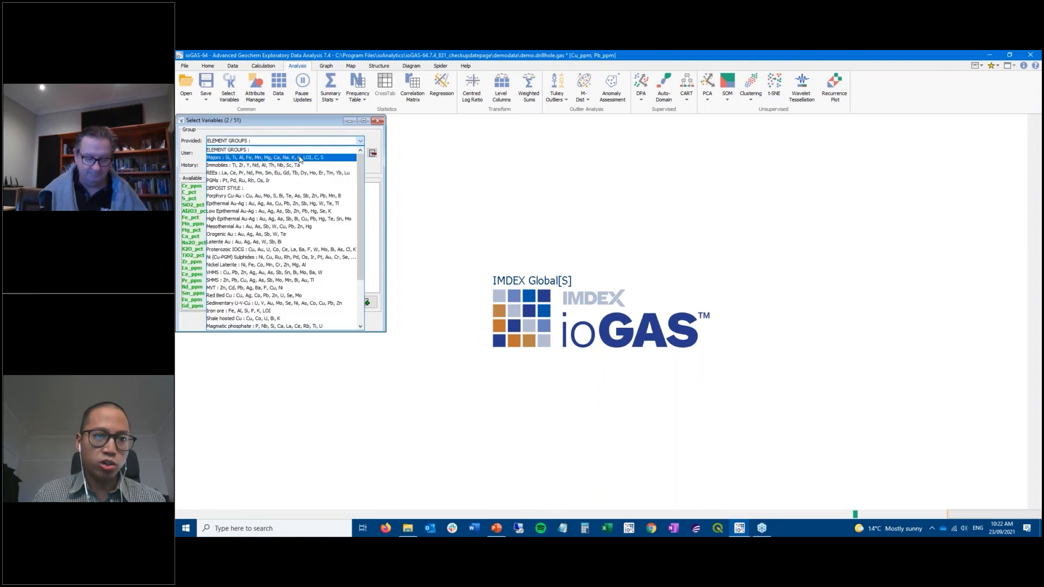
{"action": "left_click", "coordinate": [274, 153]}
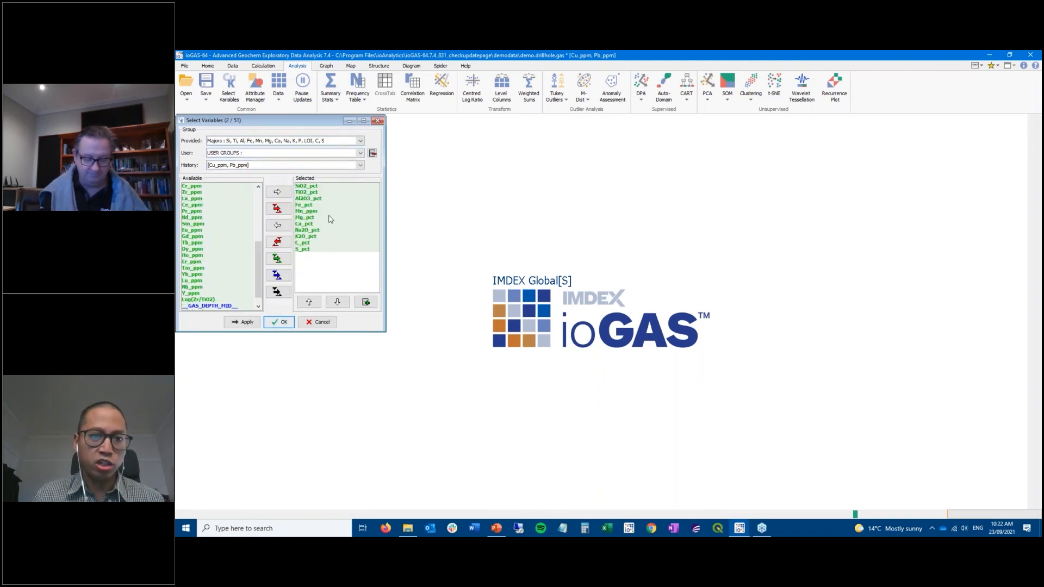
{"action": "double_click", "coordinate": [325, 243]}
{"action": "double_click", "coordinate": [325, 243]}
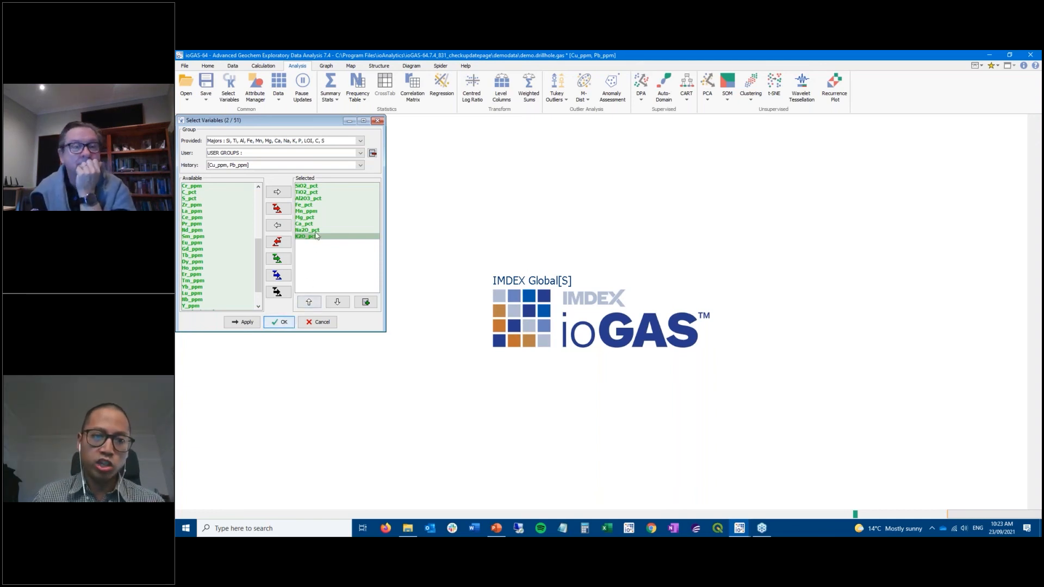
{"action": "left_click", "coordinate": [284, 325]}
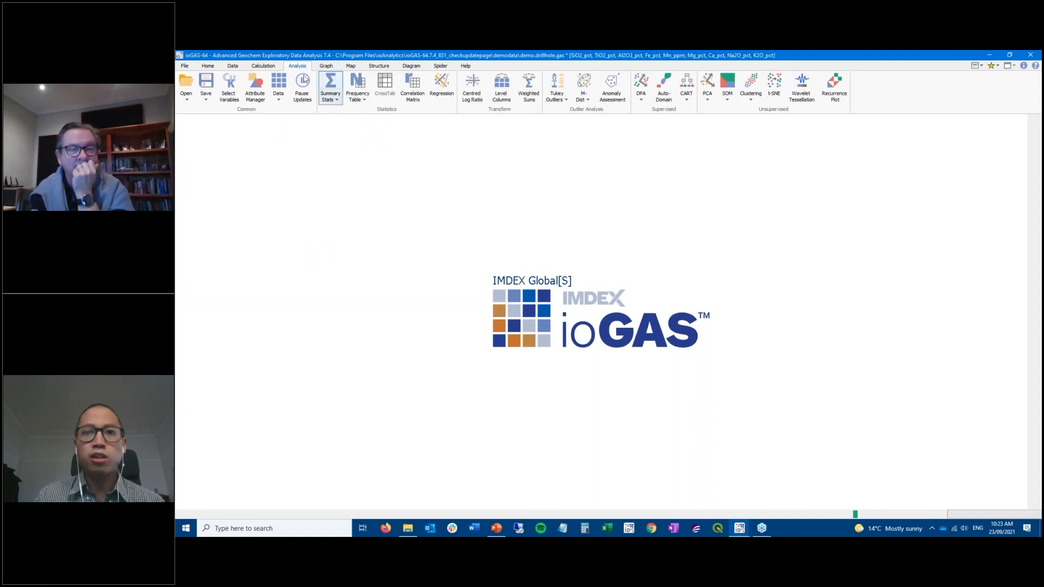
Step: Set up an oxide % sum of the selected aliased variables, using FeO_pct for Fe and MnO_pct for Mn
{"action": "left_click", "coordinate": [274, 66]}
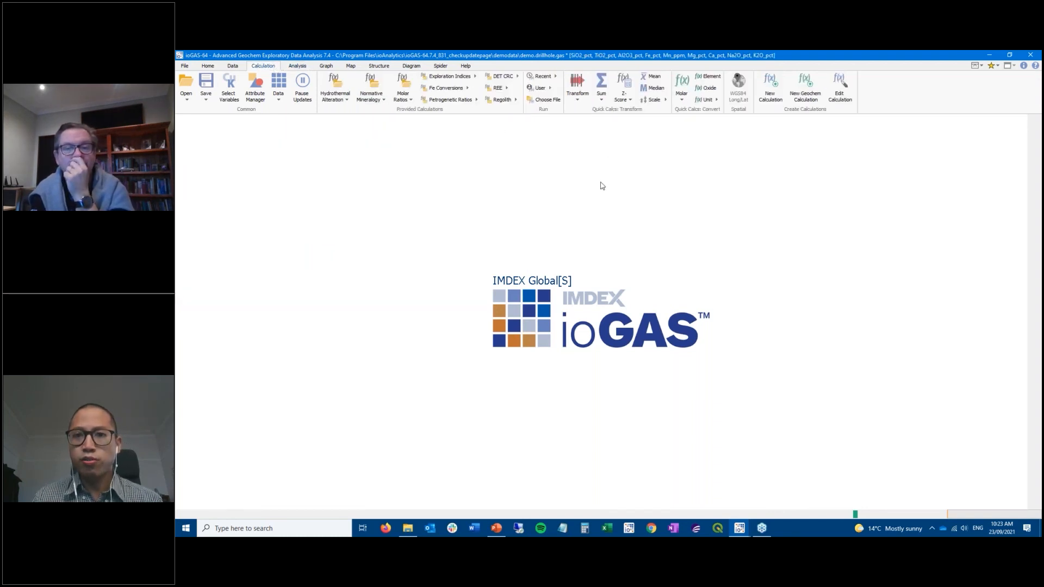
{"action": "left_click", "coordinate": [603, 100]}
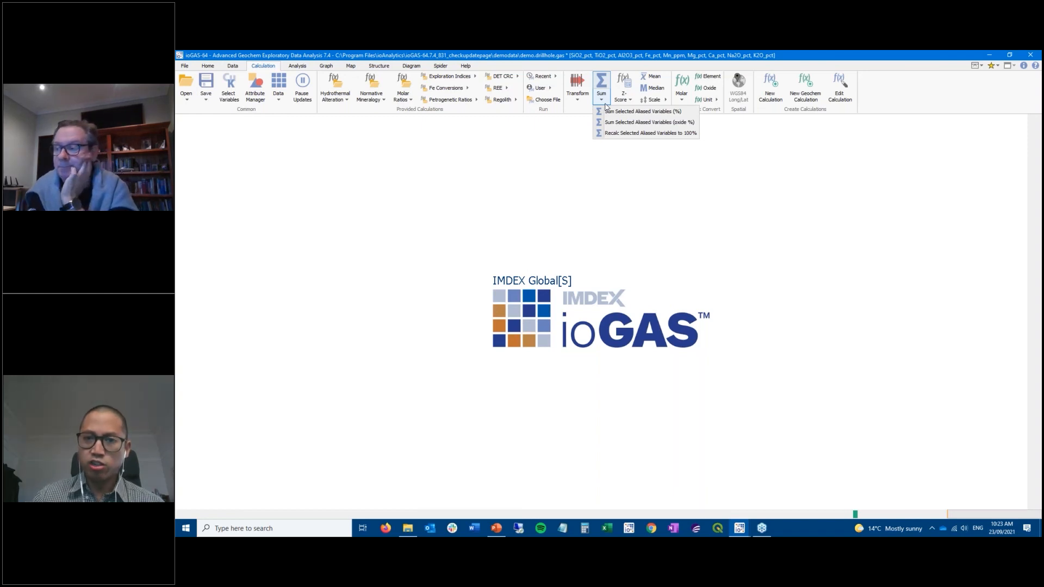
{"action": "left_click", "coordinate": [628, 123]}
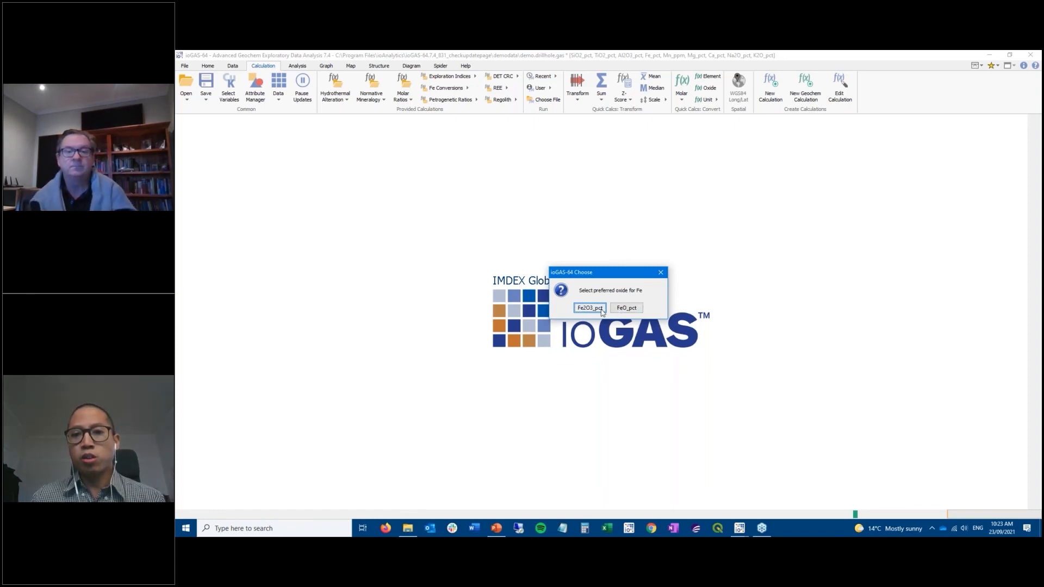
{"action": "left_click", "coordinate": [626, 309]}
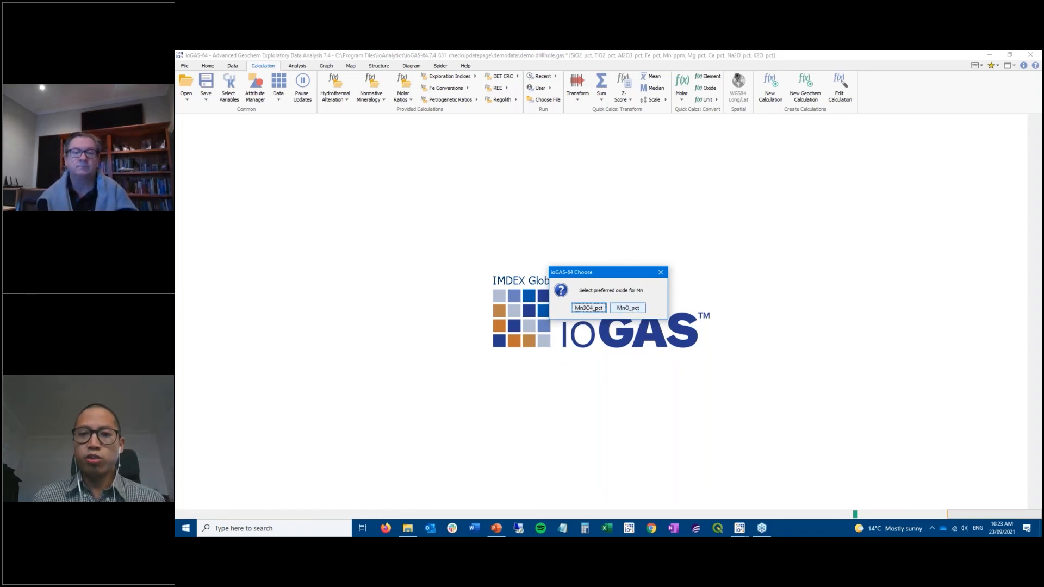
{"action": "left_click", "coordinate": [636, 314]}
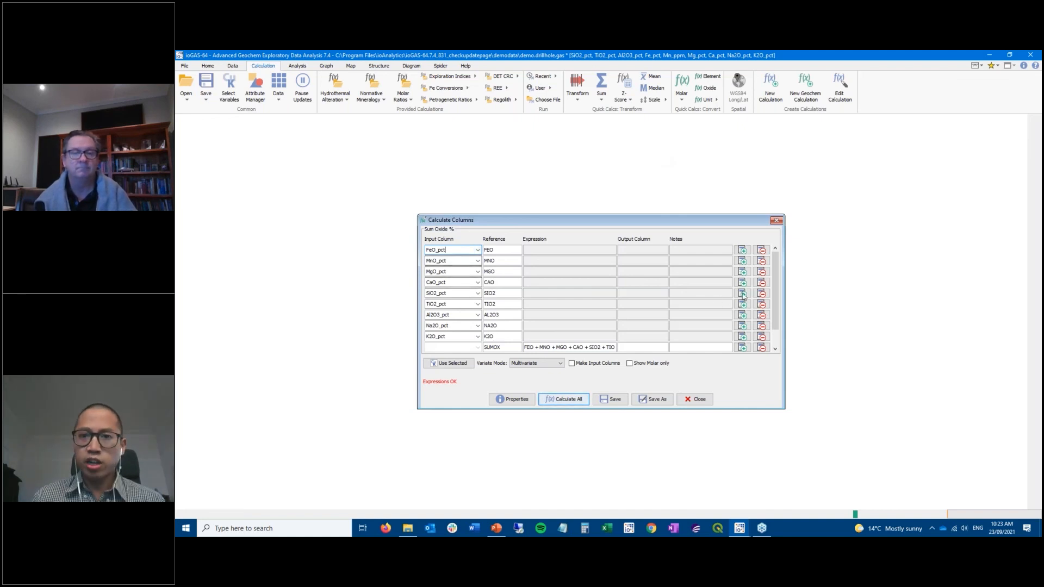
Step: Enlarge the Calculate Columns dialog to fit every row, and review the oxide sum expressions and the command's description
{"action": "left_click_drag", "start_coordinate": [779, 285], "coordinate": [778, 321]}
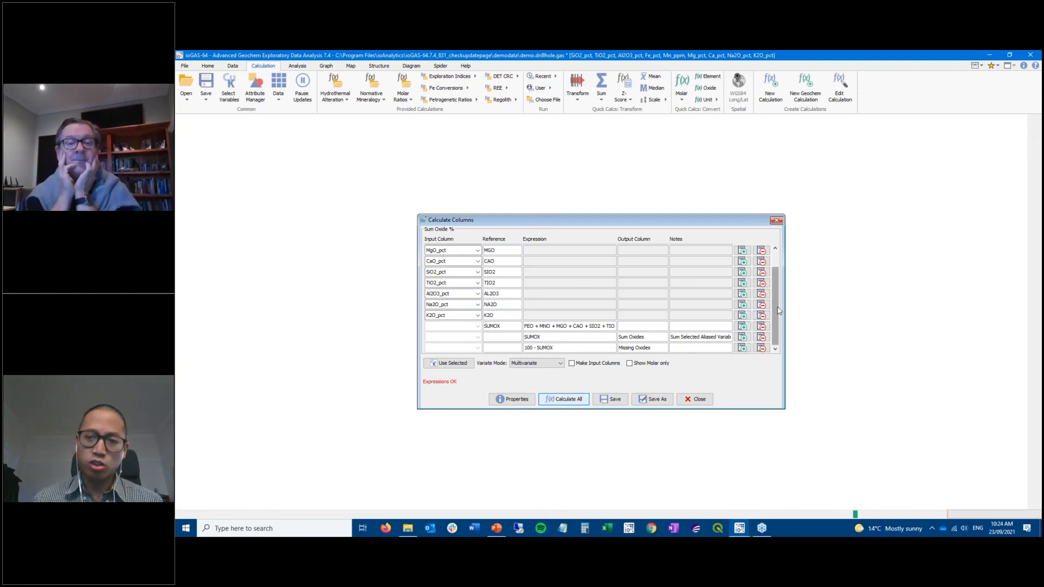
{"action": "mouse_move", "coordinate": [780, 311]}
{"action": "left_mouse_down"}
{"action": "mouse_move", "coordinate": [780, 281]}
{"action": "mouse_move", "coordinate": [778, 310]}
{"action": "left_mouse_up"}
{"action": "left_click_drag", "start_coordinate": [674, 214], "coordinate": [679, 164]}
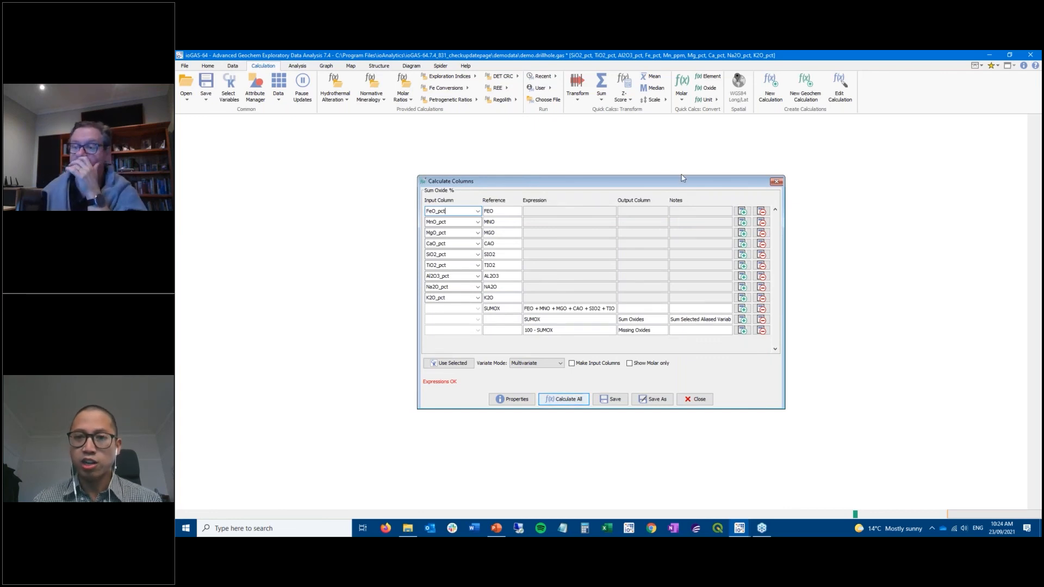
{"action": "left_click", "coordinate": [602, 103]}
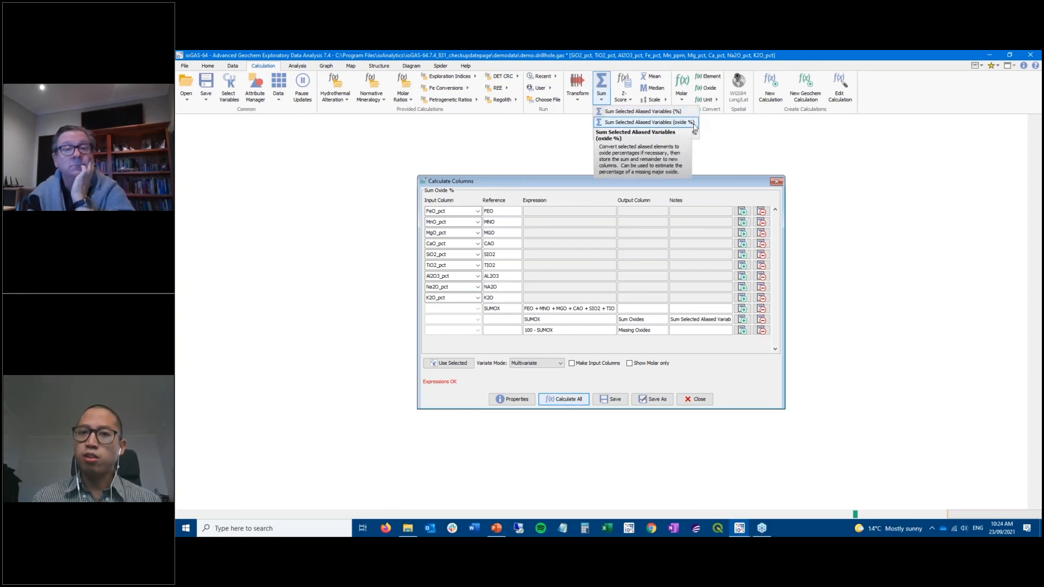
{"action": "left_click", "coordinate": [669, 189]}
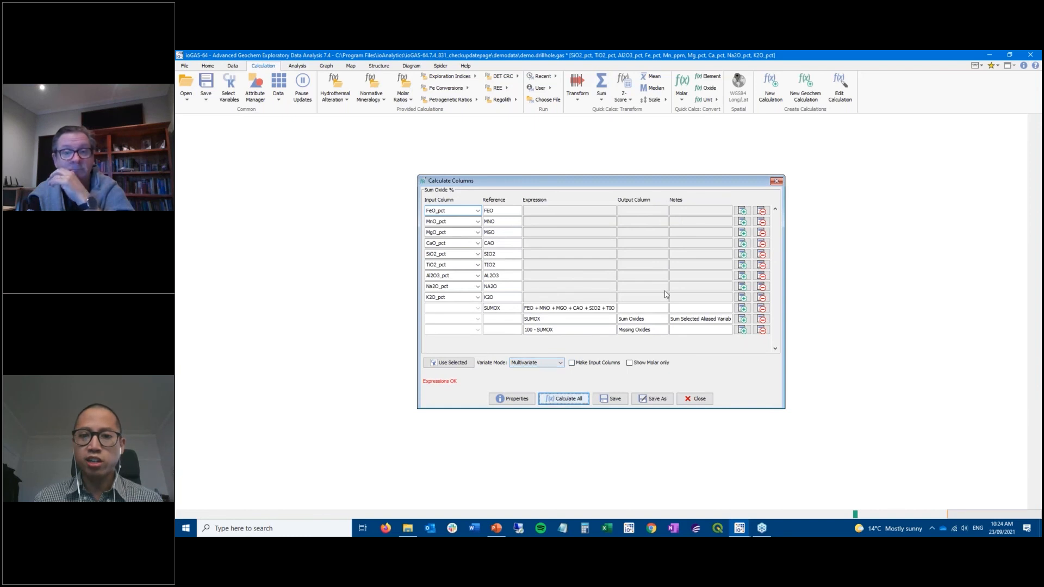
Step: Calculate the Sum Oxides and Missing Oxides columns and close the Calculate Columns dialog without saving its expressions
{"action": "left_click", "coordinate": [609, 321]}
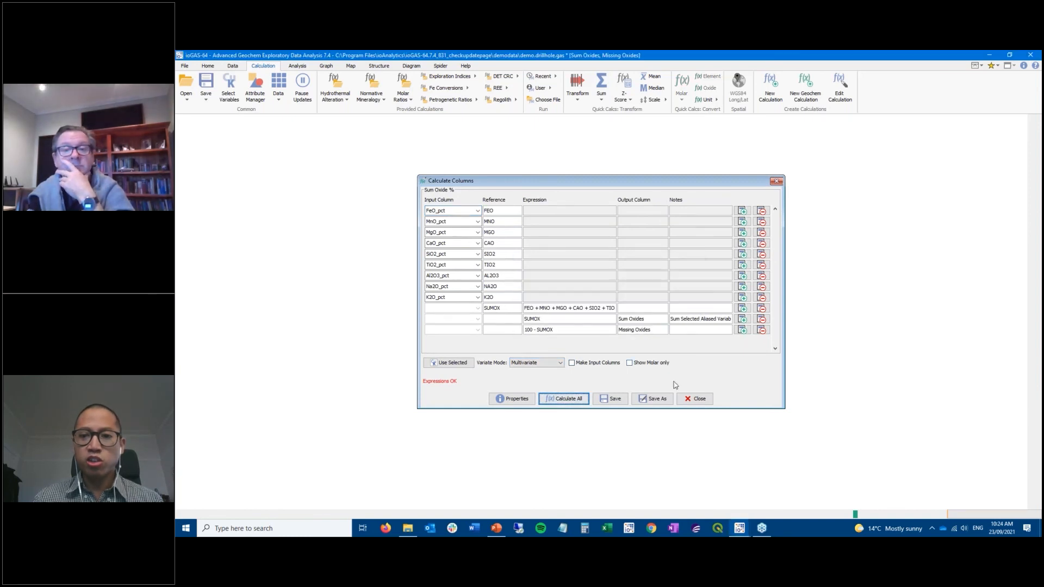
{"action": "left_click", "coordinate": [698, 400]}
{"action": "left_click", "coordinate": [607, 310]}
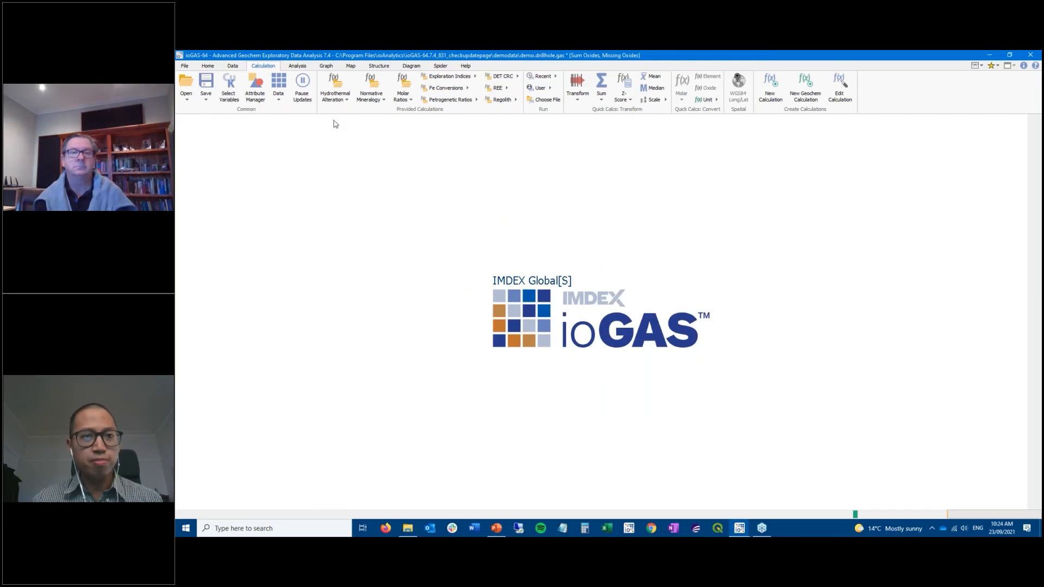
Step: Examine the Sum Oxides and Missing Oxides columns at the end of the data table, and minimize the table
{"action": "left_click", "coordinate": [285, 82]}
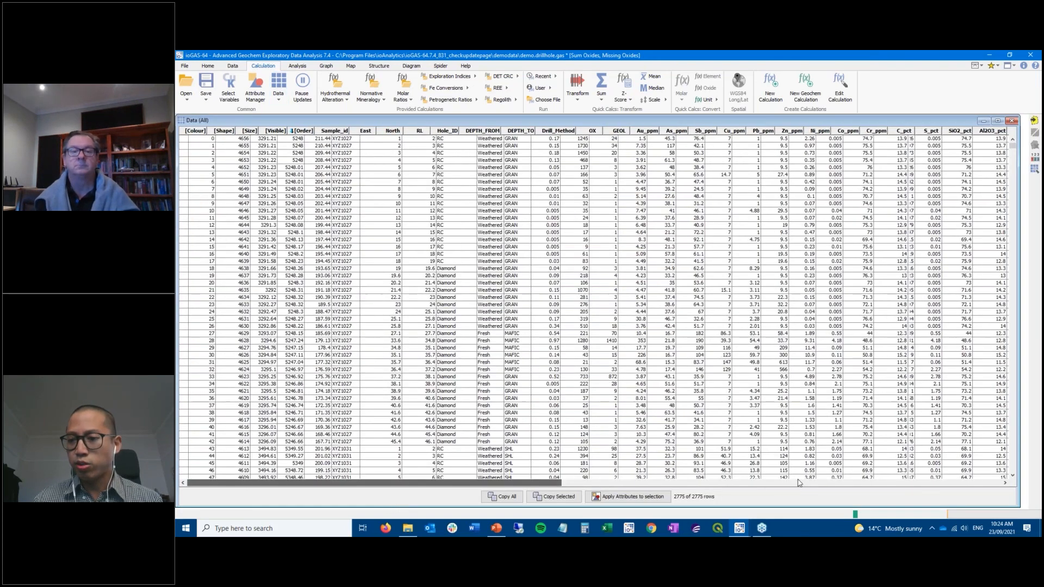
{"action": "left_click_drag", "start_coordinate": [799, 483], "coordinate": [941, 483]}
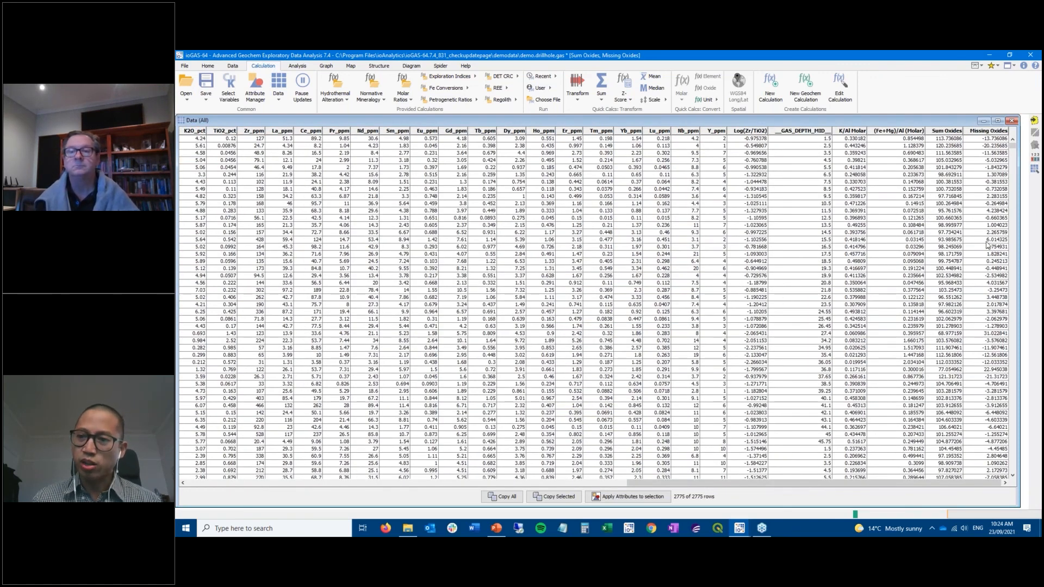
{"action": "left_click", "coordinate": [951, 225]}
{"action": "left_click", "coordinate": [952, 262], "text": "shift"}
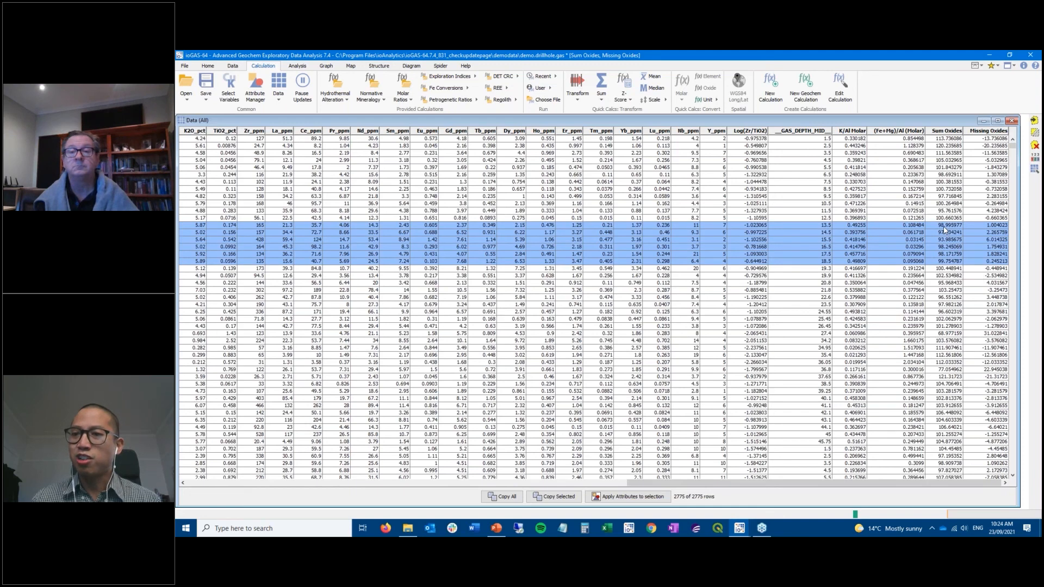
{"action": "left_click", "coordinate": [987, 229]}
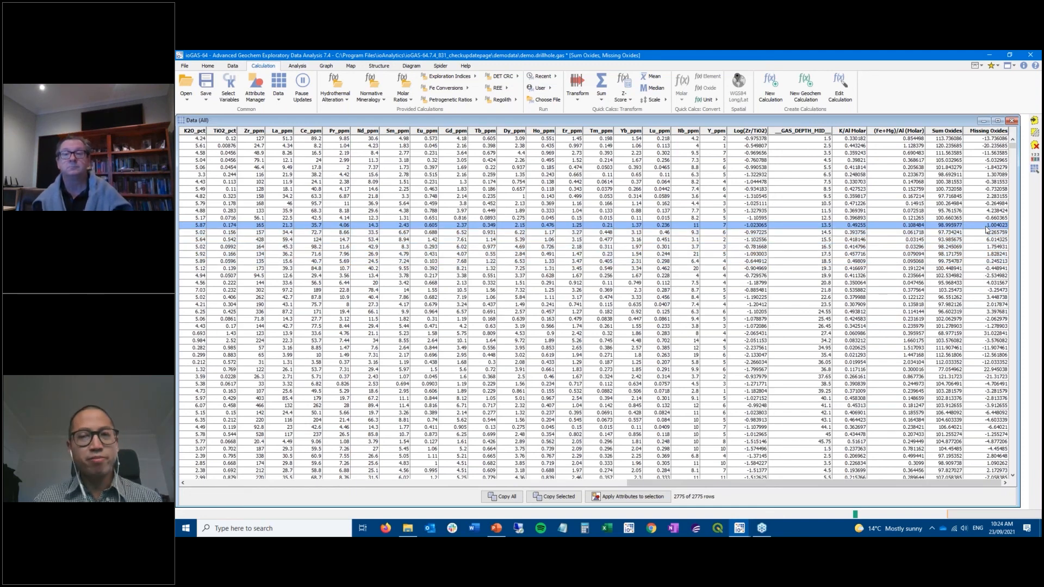
{"action": "left_click", "coordinate": [984, 121]}
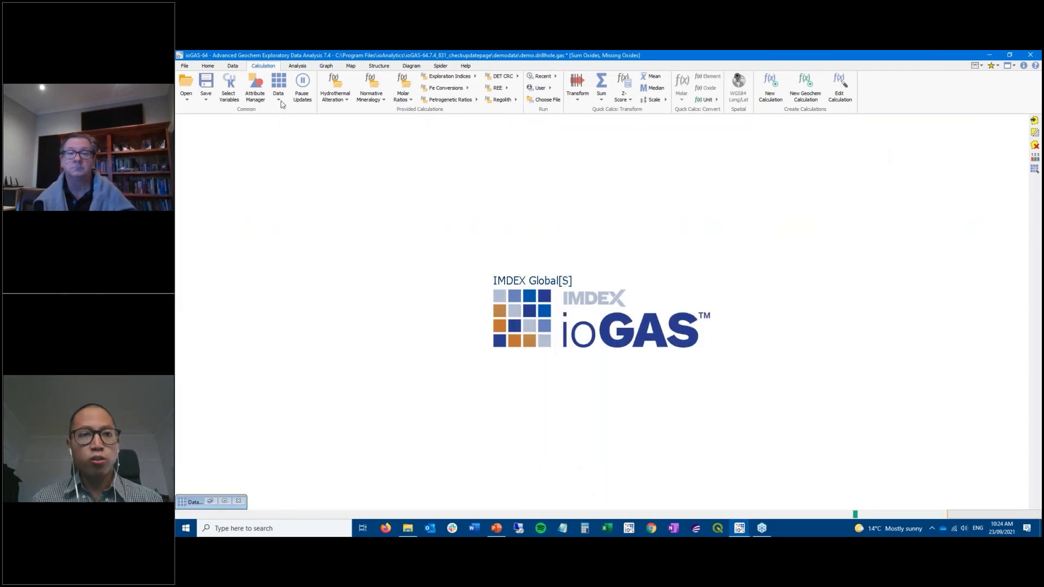
Step: Replace the selected variables with the complete provided Majors element group
{"action": "left_click", "coordinate": [229, 90]}
{"action": "scroll", "coordinate": [243, 190], "scroll_direction": "down", "scroll_amount": 10}
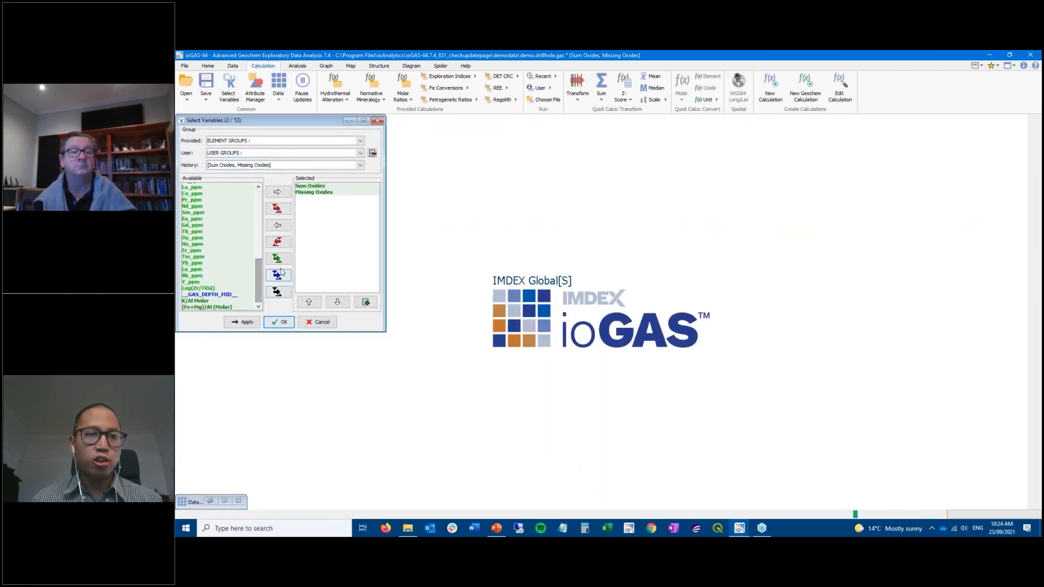
{"action": "left_click", "coordinate": [277, 242]}
{"action": "left_click", "coordinate": [303, 140]}
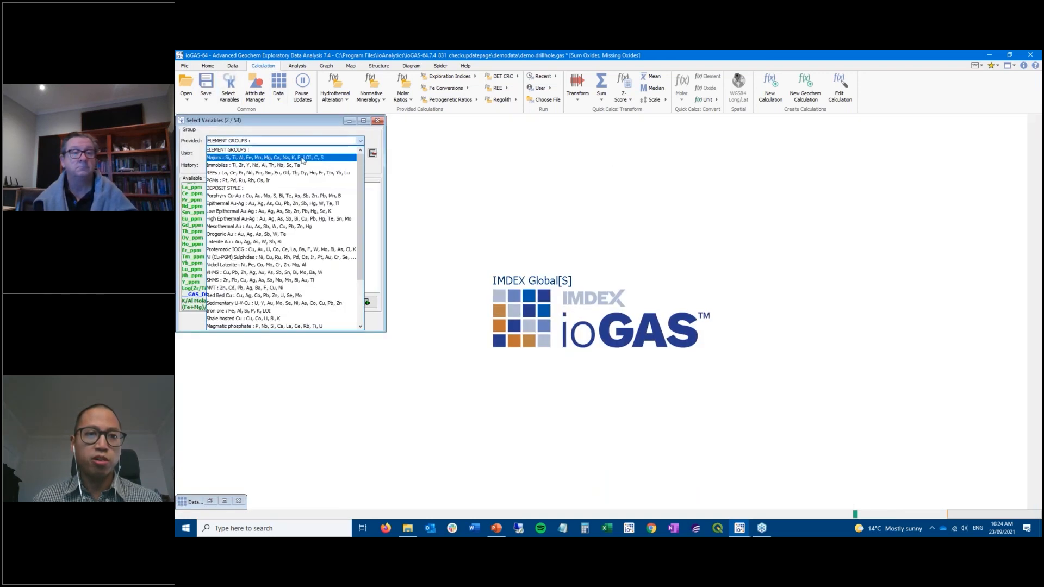
{"action": "left_click", "coordinate": [272, 154]}
{"action": "left_click", "coordinate": [279, 322]}
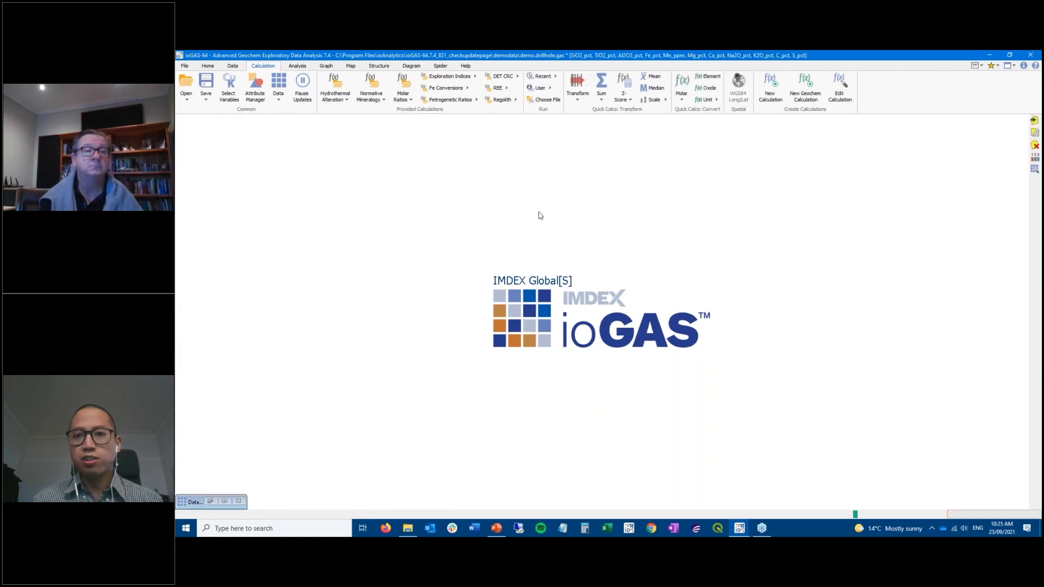
Step: Calculate oxide conversions for the selected variables, choosing FeO_pct for Fe, MnO_ppm for Mn, CO2_pct for C and SO2_pct for S, and close the dialog
{"action": "left_click", "coordinate": [703, 99]}
{"action": "left_click", "coordinate": [736, 111]}
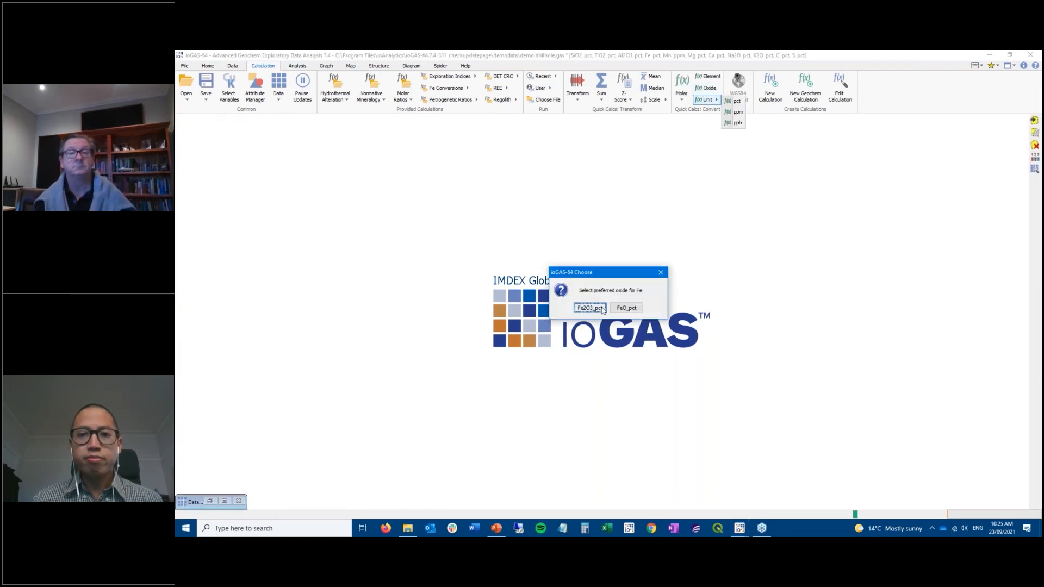
{"action": "left_click", "coordinate": [632, 308]}
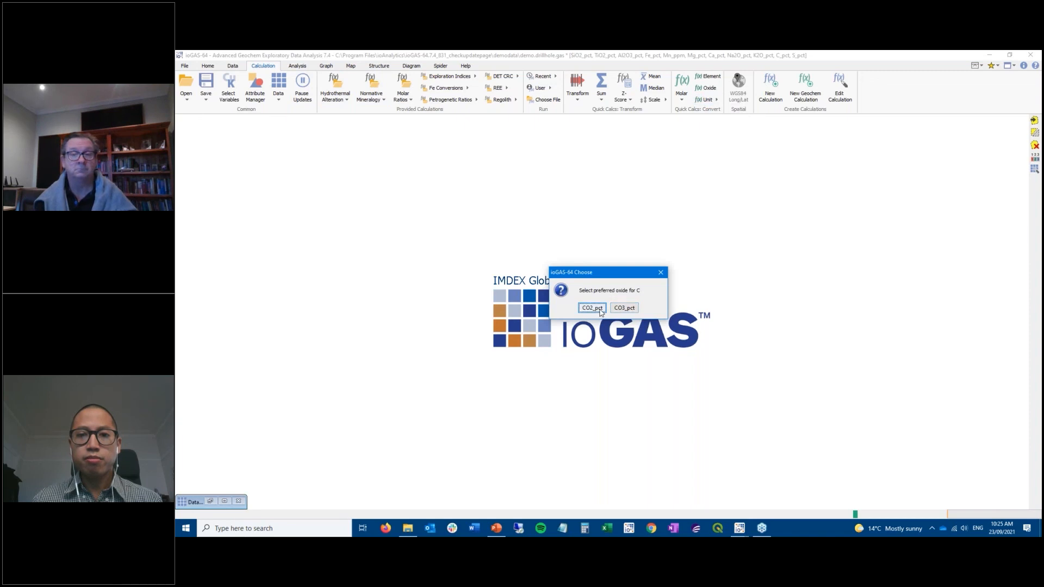
{"action": "left_click", "coordinate": [593, 307]}
{"action": "left_click", "coordinate": [580, 309]}
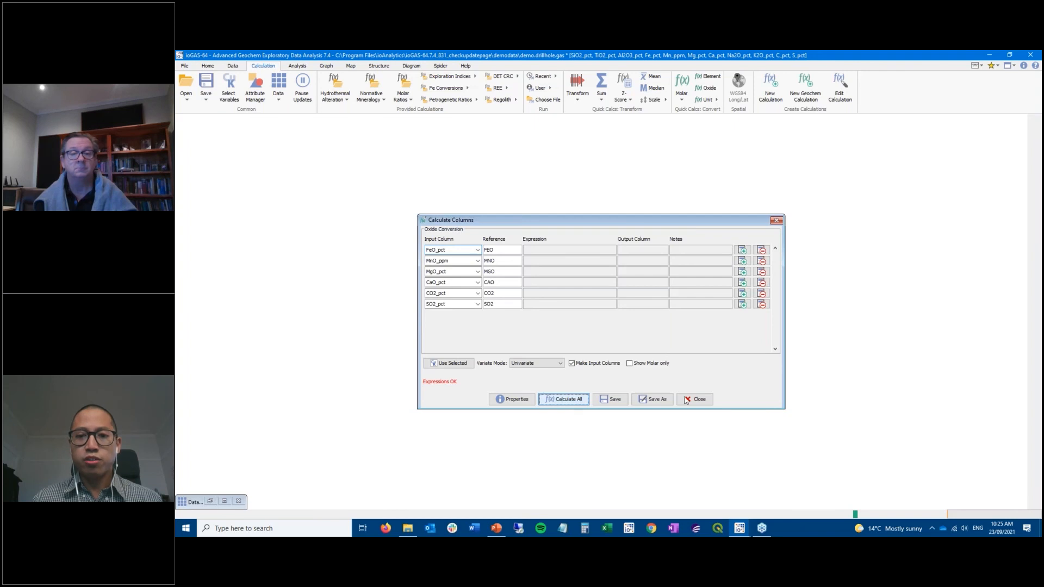
{"action": "left_click", "coordinate": [608, 321]}
{"action": "left_click", "coordinate": [692, 400]}
{"action": "left_click", "coordinate": [609, 308]}
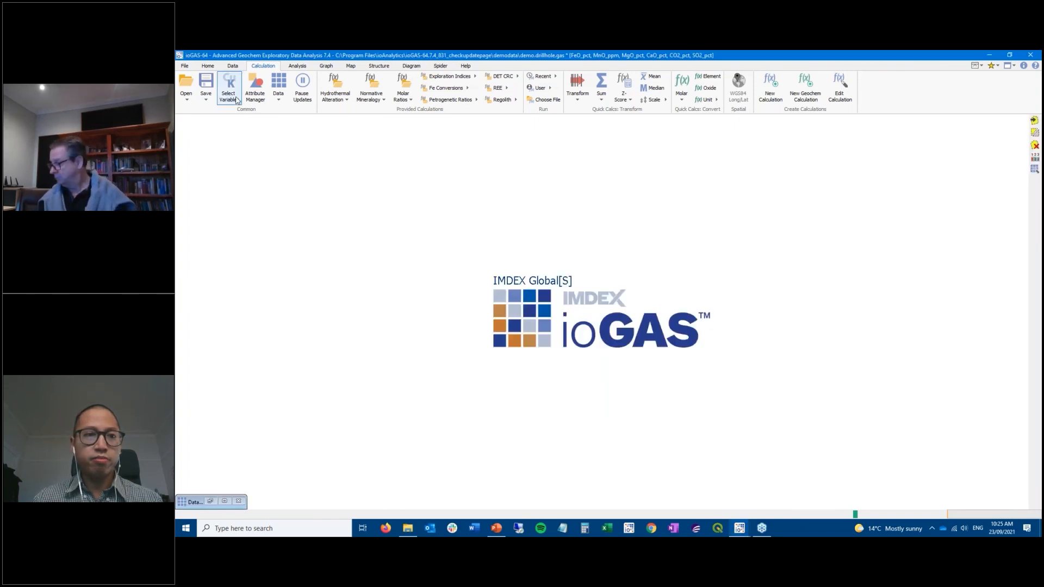
Step: Replace the selected variables with the Majors group, removing Fe_pct, Mn_ppm, Mg_pct, Ca_pct, C_pct and S_pct
{"action": "left_click", "coordinate": [237, 100]}
{"action": "left_click", "coordinate": [278, 241]}
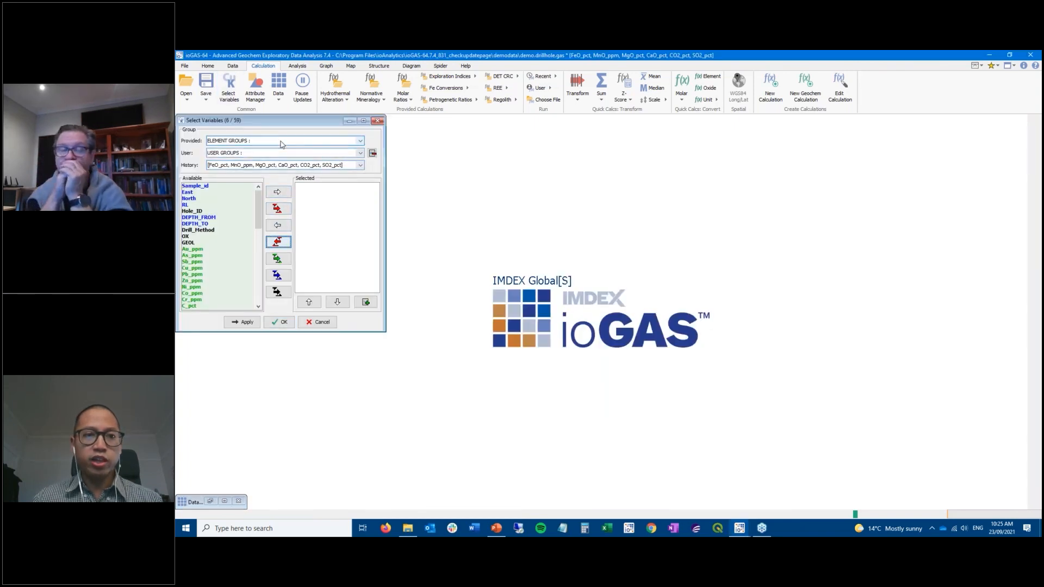
{"action": "left_click", "coordinate": [282, 143]}
{"action": "left_click", "coordinate": [296, 190]}
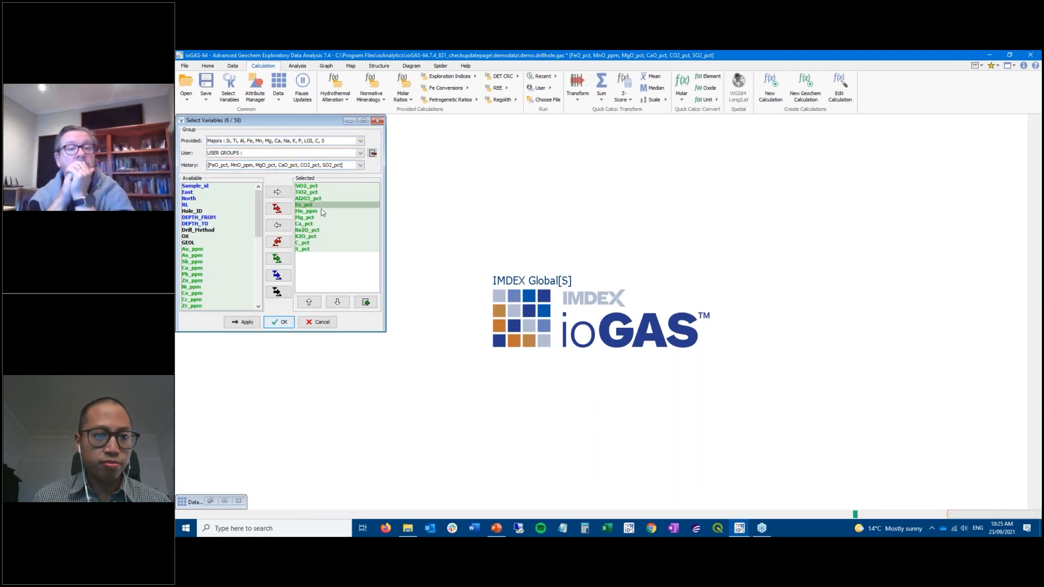
{"action": "left_click_drag", "start_coordinate": [258, 220], "coordinate": [260, 296]}
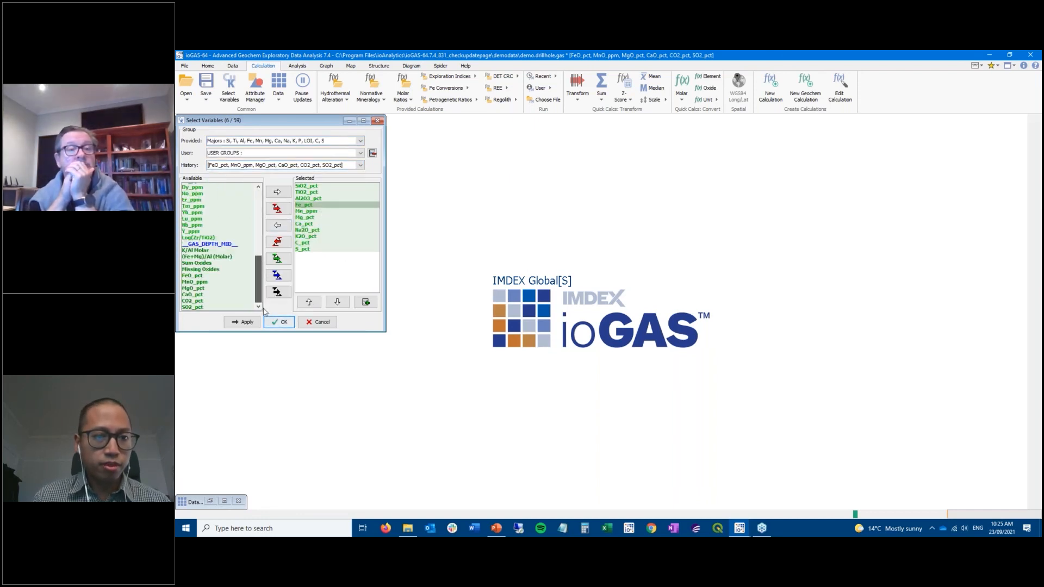
{"action": "left_click", "coordinate": [313, 224], "text": "shift"}
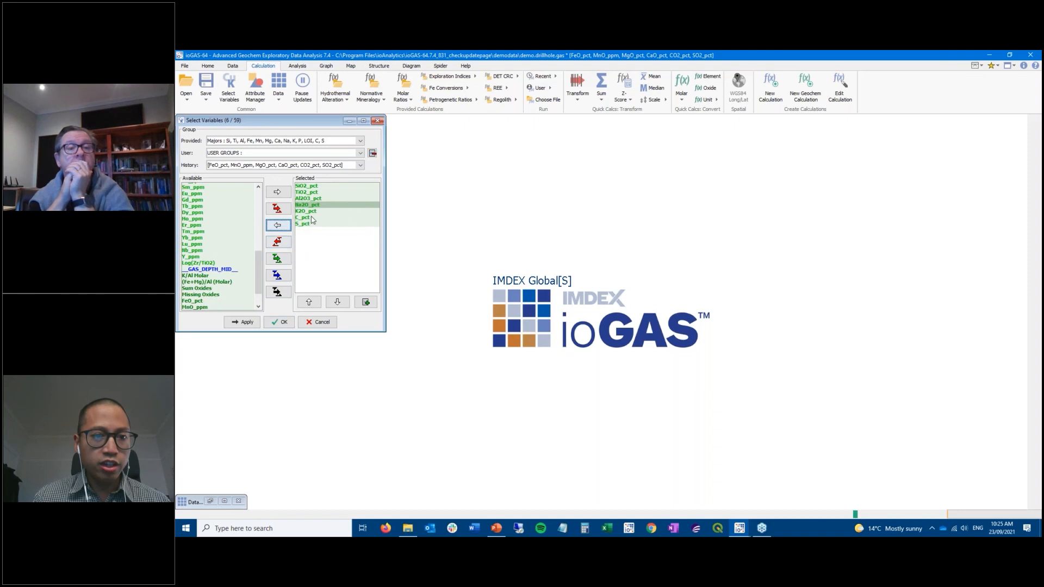
{"action": "left_click_drag", "start_coordinate": [312, 218], "coordinate": [314, 225]}
{"action": "left_click", "coordinate": [278, 225]}
Step: Add the calculated FeO_pct, MgO_pct and CaO_pct columns to the selection, leaving out MnO_ppm, CO2_pct and SO2_pct, and apply it
{"action": "scroll", "coordinate": [252, 269], "scroll_direction": "down", "scroll_amount": 2}
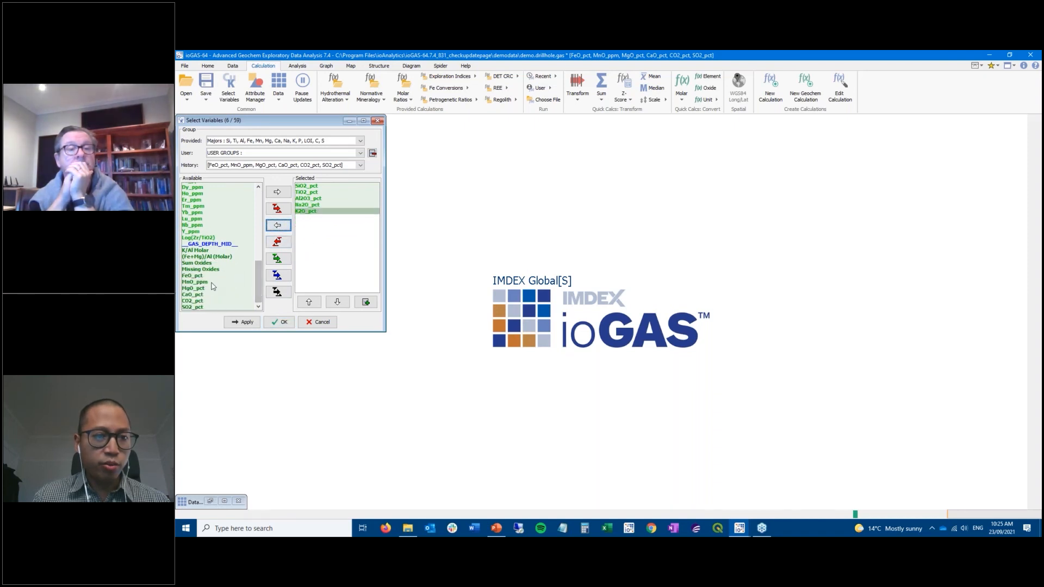
{"action": "left_click_drag", "start_coordinate": [206, 276], "coordinate": [204, 310]}
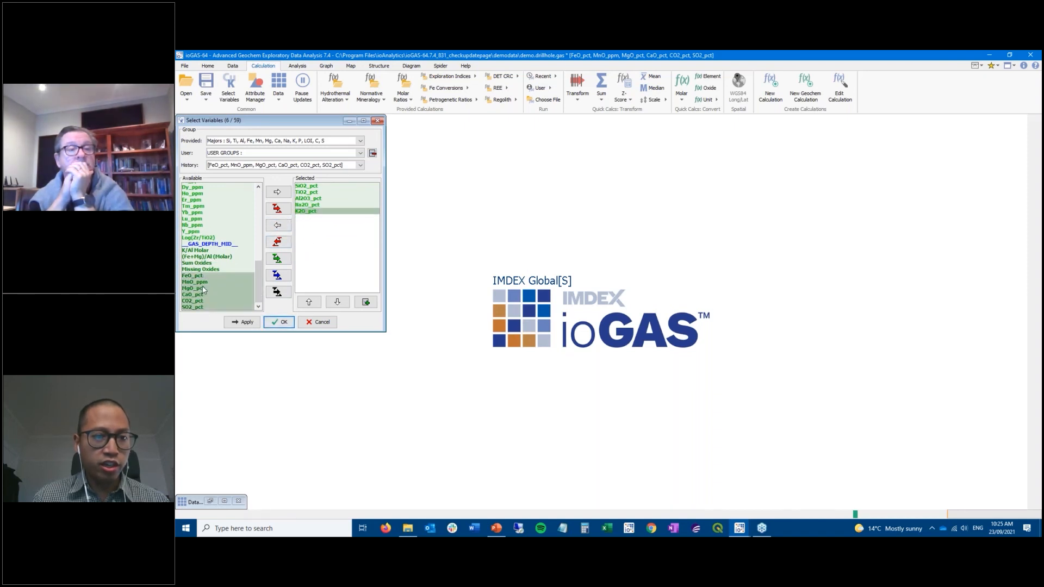
{"action": "left_click", "coordinate": [275, 194]}
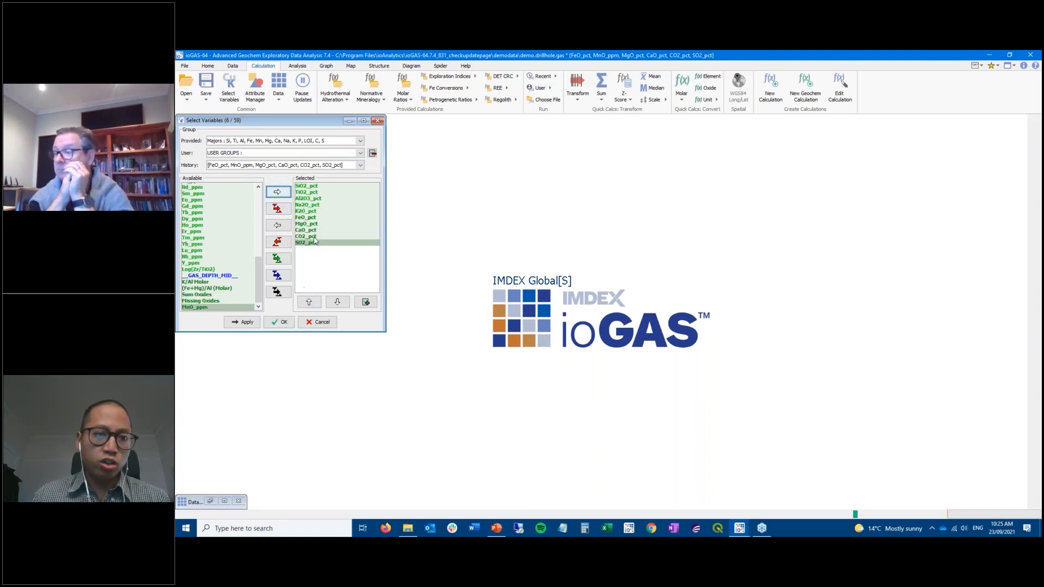
{"action": "left_click", "coordinate": [278, 226]}
{"action": "left_click", "coordinate": [277, 226]}
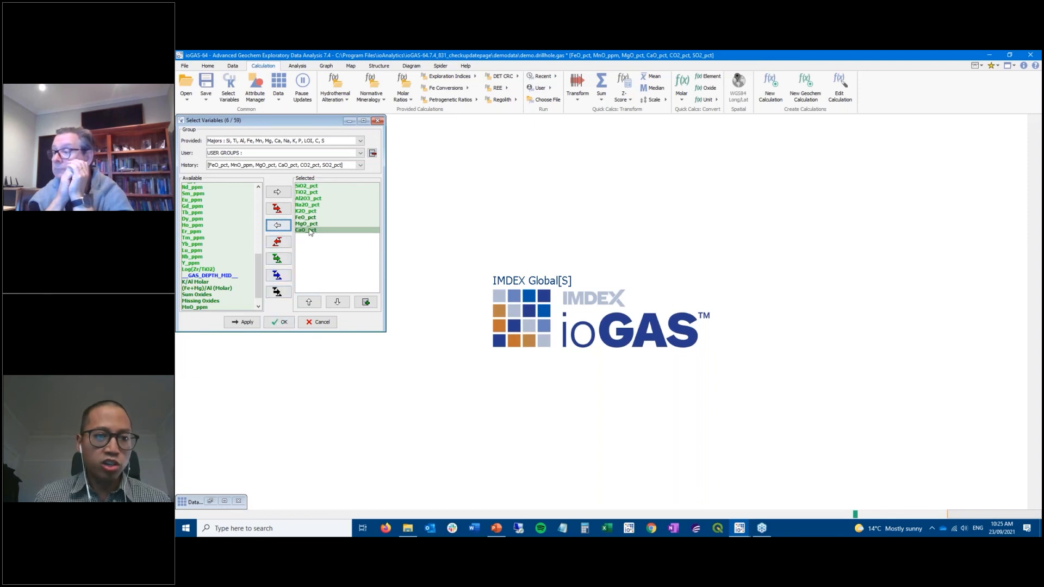
{"action": "left_click", "coordinate": [279, 322]}
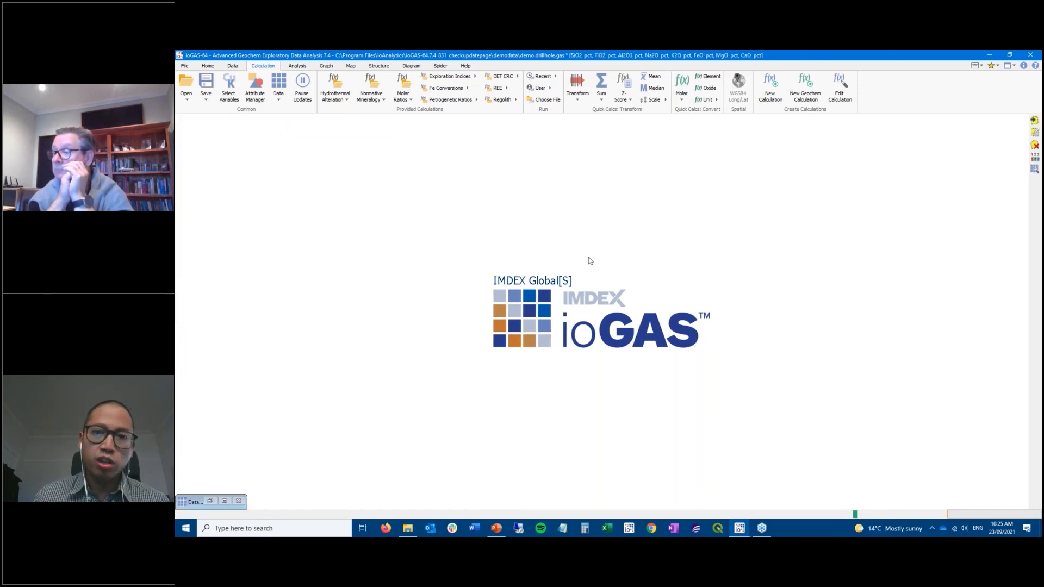
Step: Preview the % sum of the selected aliased variables, and instead run their recalculation to 100%
{"action": "left_click", "coordinate": [601, 93]}
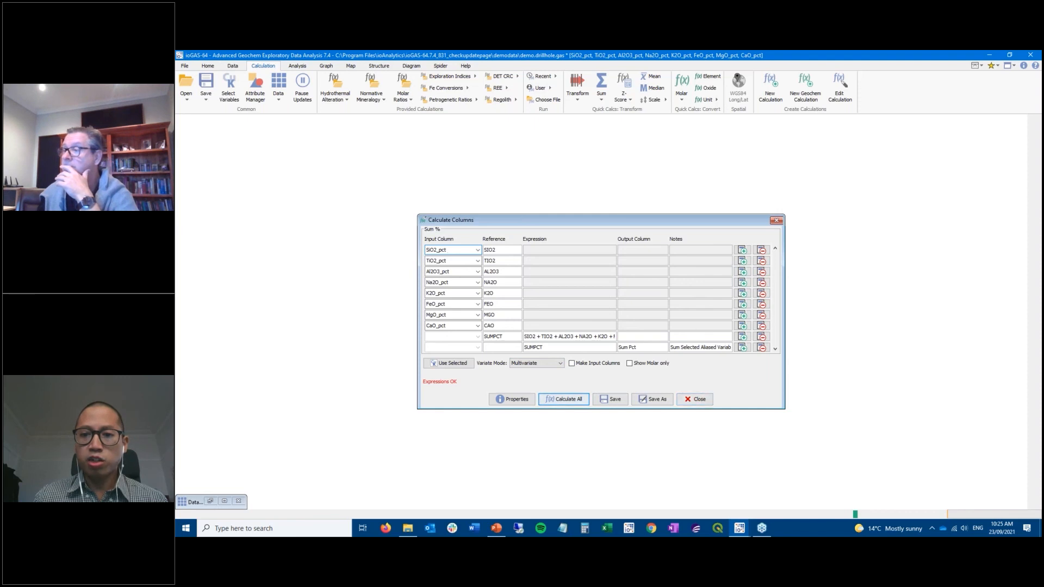
{"action": "left_click", "coordinate": [695, 399]}
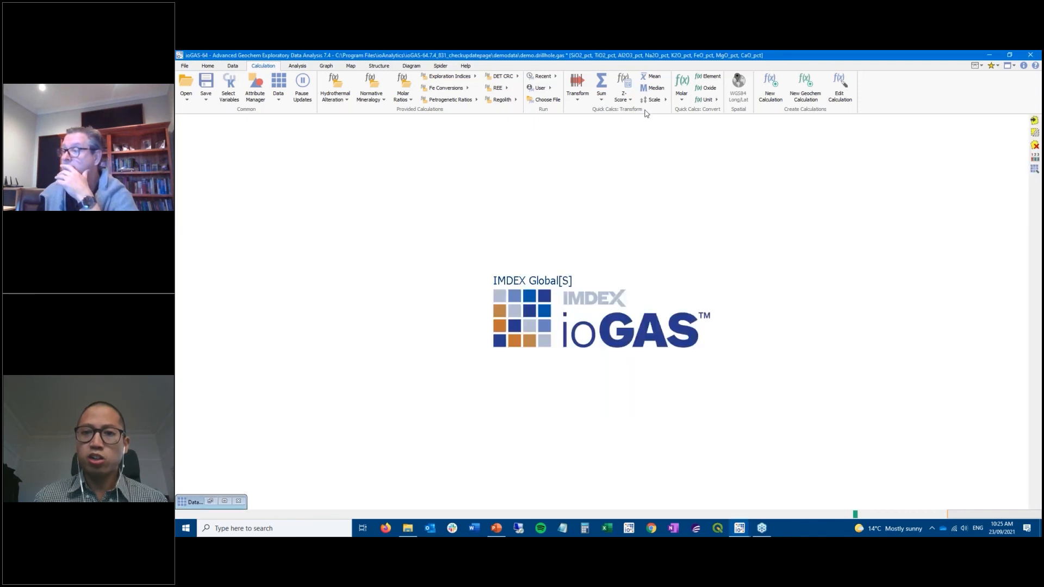
{"action": "left_click", "coordinate": [601, 93]}
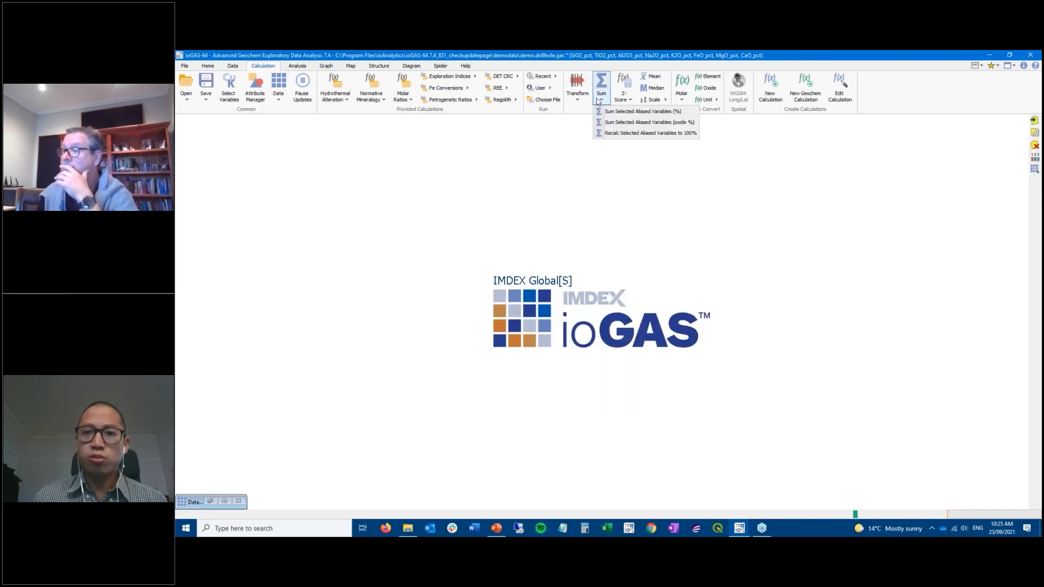
{"action": "left_click", "coordinate": [675, 137]}
{"action": "left_click_drag", "start_coordinate": [777, 289], "coordinate": [778, 333]}
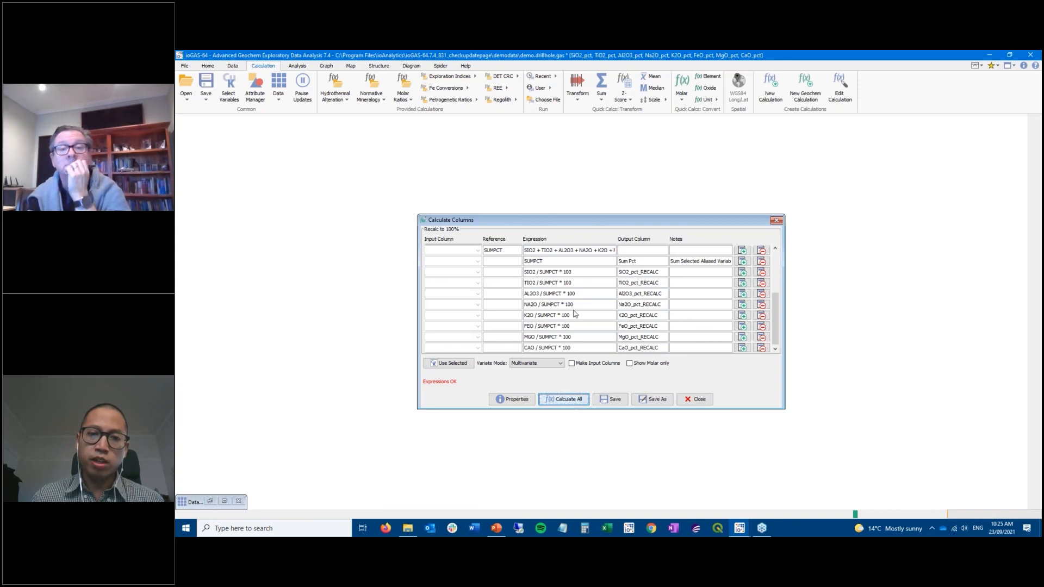
{"action": "left_click", "coordinate": [564, 399]}
{"action": "left_click", "coordinate": [606, 322]}
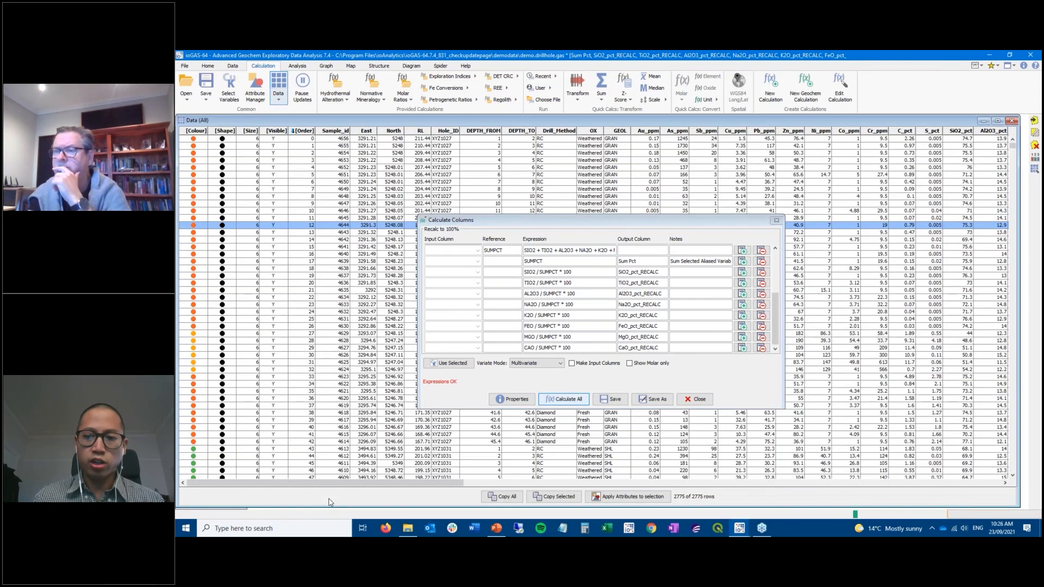
Step: Close the Calculate Columns dialog, examine the Sum Pct and RECALC columns at the end of the data table, and minimize the table
{"action": "left_click", "coordinate": [1002, 482]}
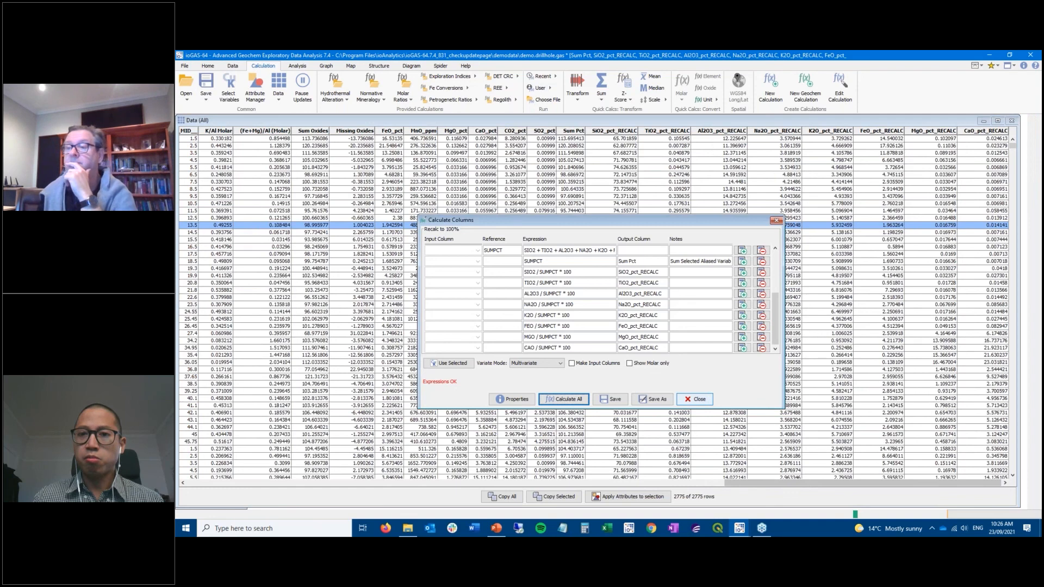
{"action": "left_click", "coordinate": [776, 221]}
{"action": "left_click", "coordinate": [605, 308]}
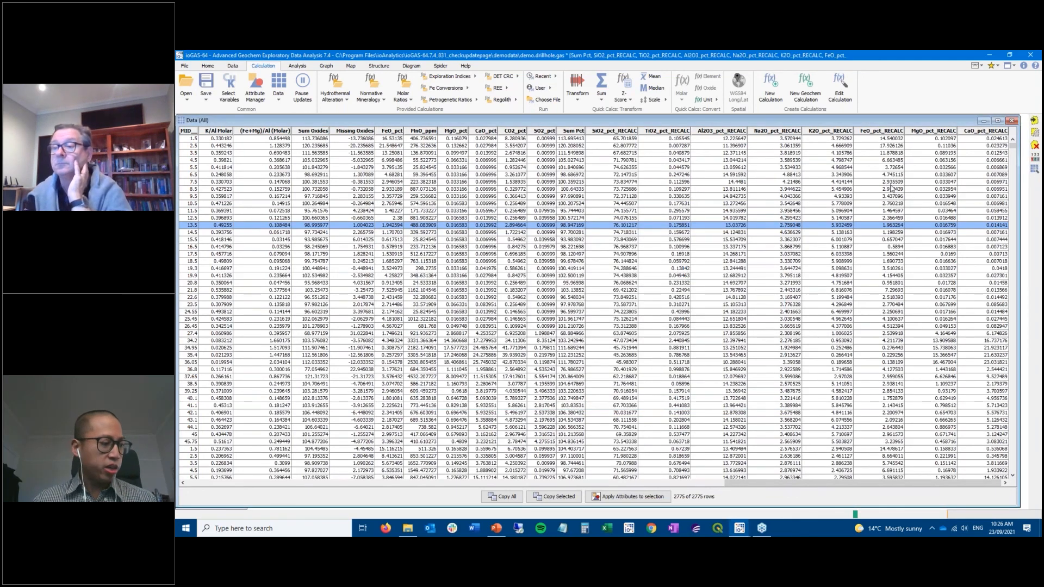
{"action": "left_click", "coordinate": [983, 121]}
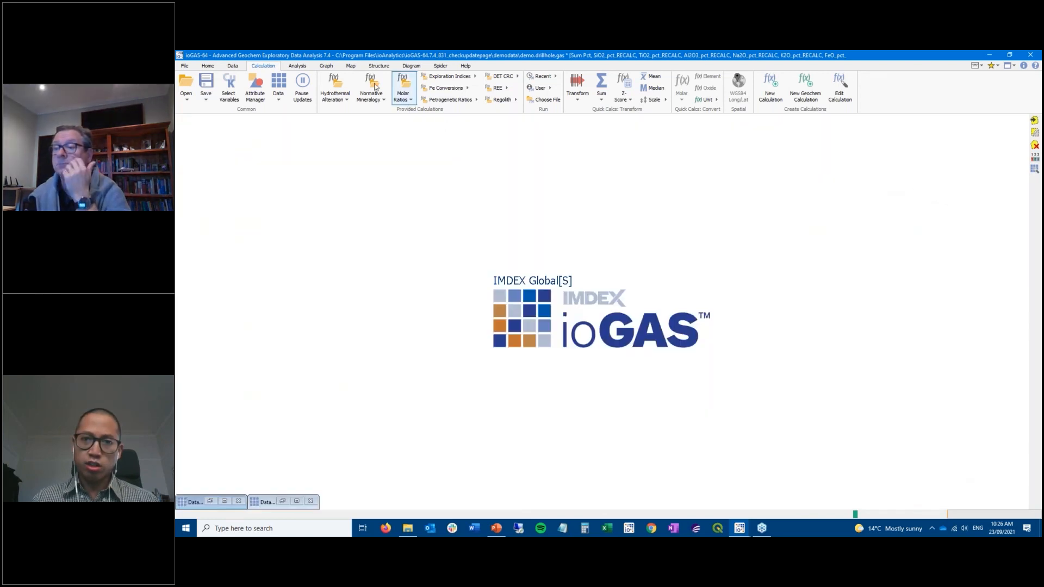
Step: Create XY plots of Sum Pct against each of the recalculated oxide columns
{"action": "left_click", "coordinate": [326, 66]}
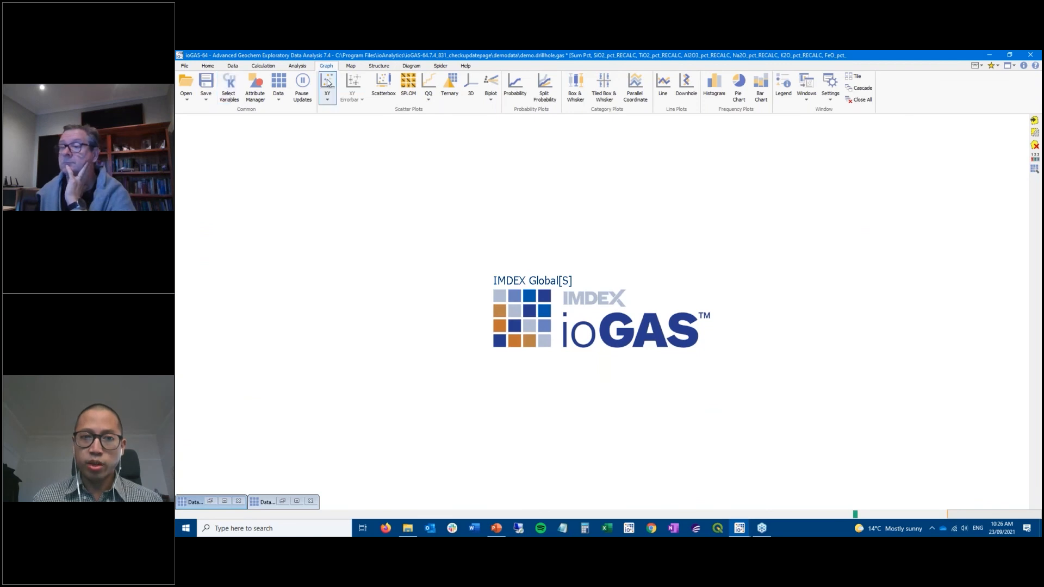
{"action": "left_click", "coordinate": [328, 83]}
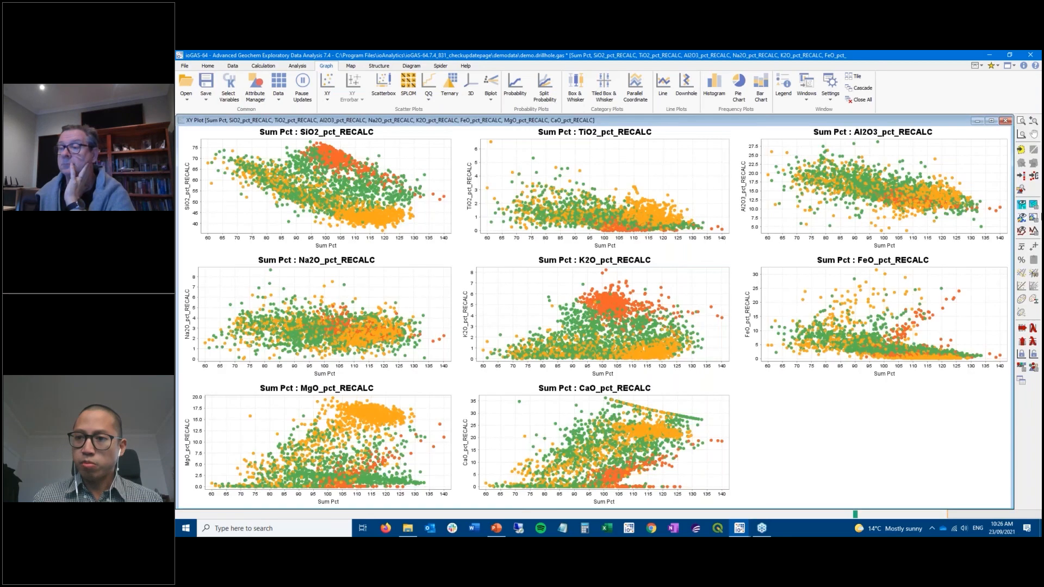
Step: Look up the Yilgarn Rock Compositions among the rock reference nodes and read their literature references, leaving the displayed nodes as they are
{"action": "left_click", "coordinate": [1034, 205]}
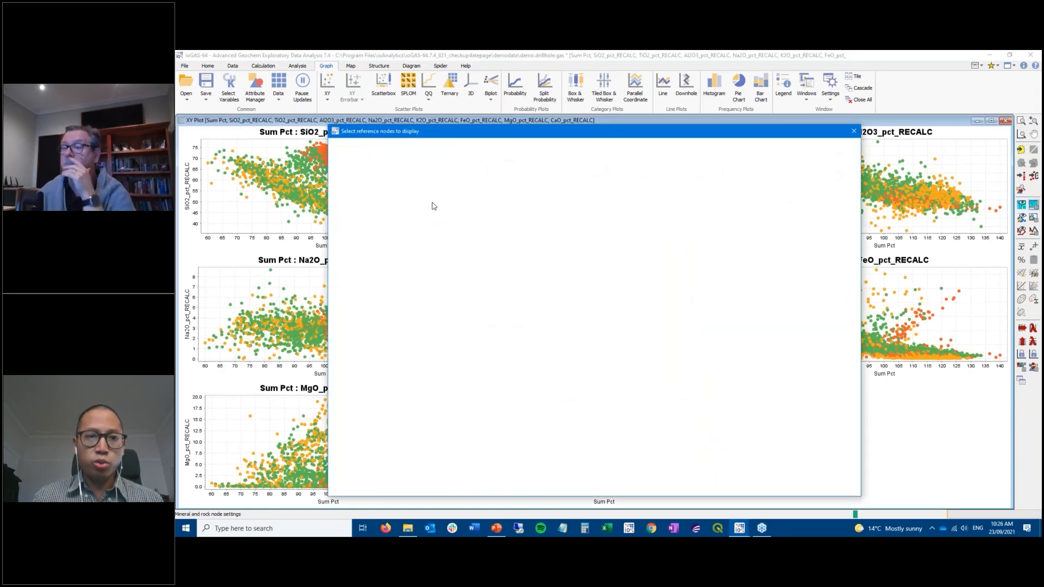
{"action": "left_click", "coordinate": [388, 144]}
{"action": "left_click", "coordinate": [810, 157]}
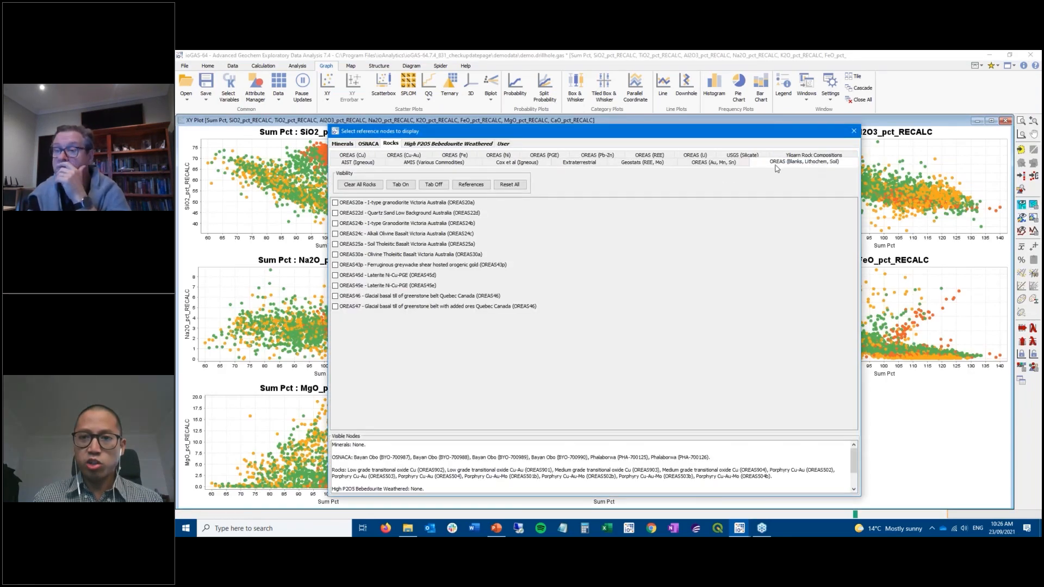
{"action": "left_click", "coordinate": [818, 156]}
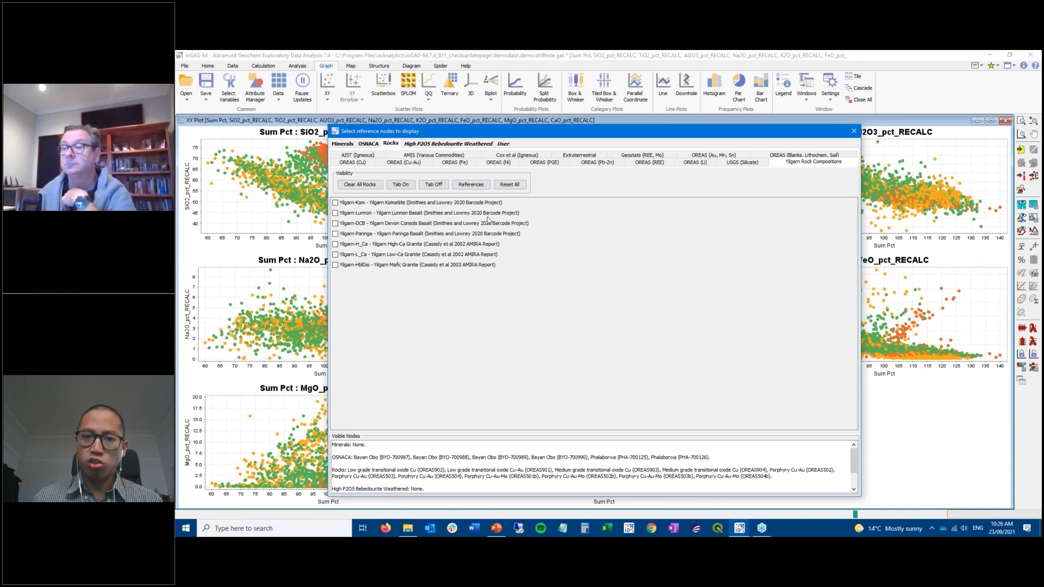
{"action": "left_click", "coordinate": [471, 186]}
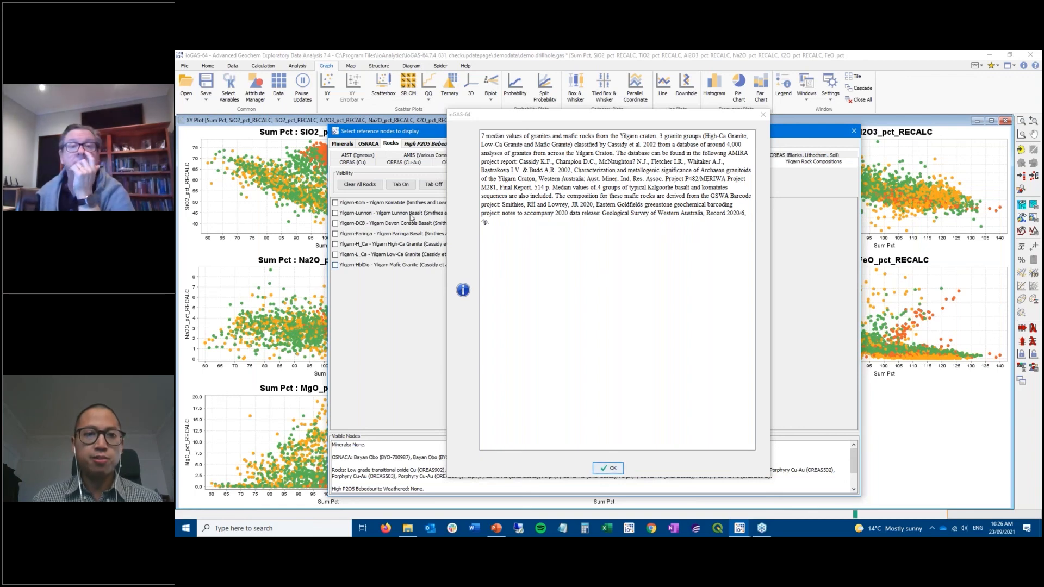
{"action": "left_click", "coordinate": [607, 468]}
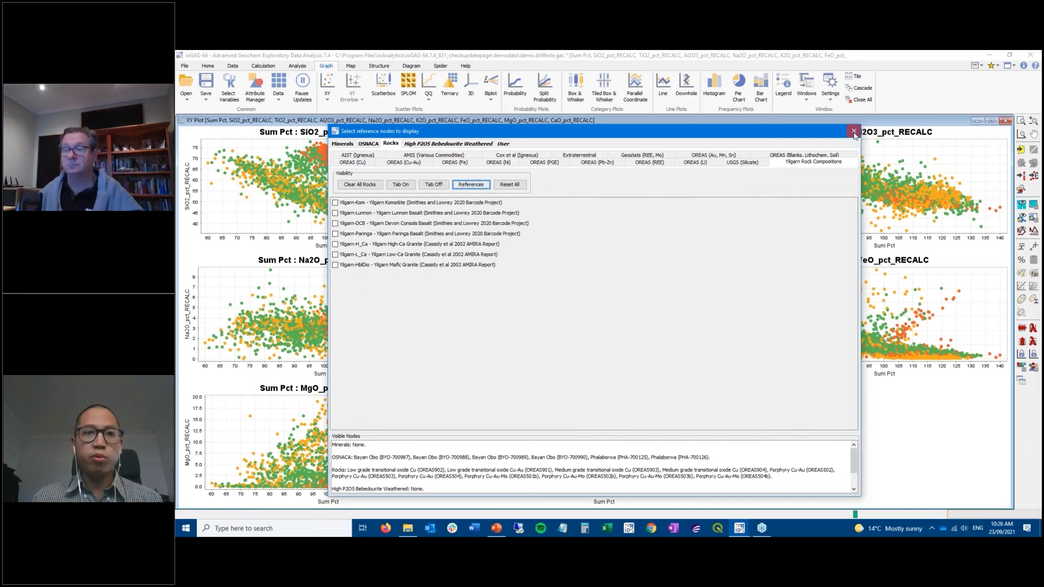
{"action": "left_click", "coordinate": [853, 133]}
{"action": "left_click", "coordinate": [412, 65]}
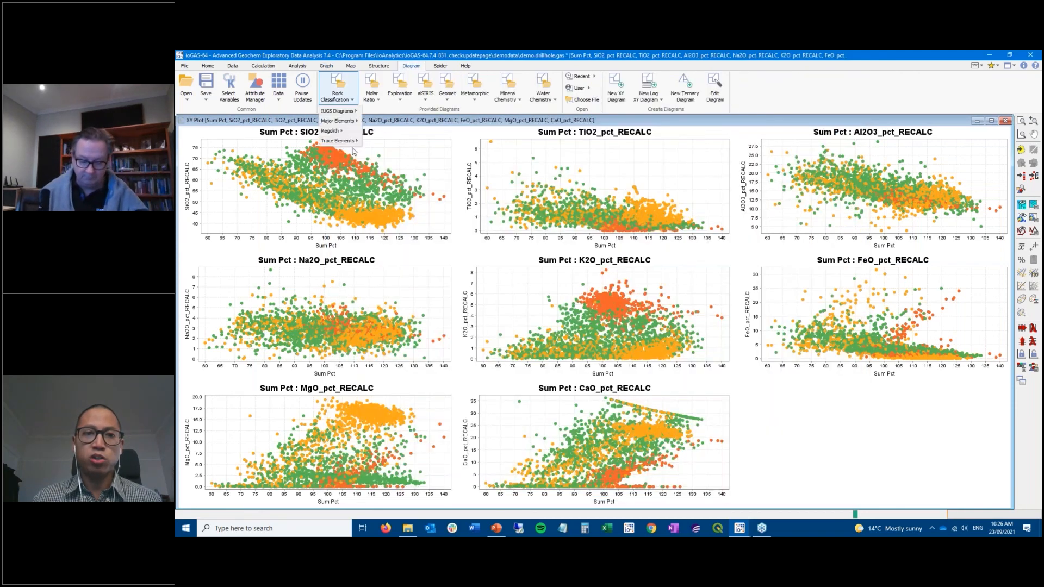
{"action": "mouse_move", "coordinate": [354, 140]}
{"action": "left_click", "coordinate": [399, 91]}
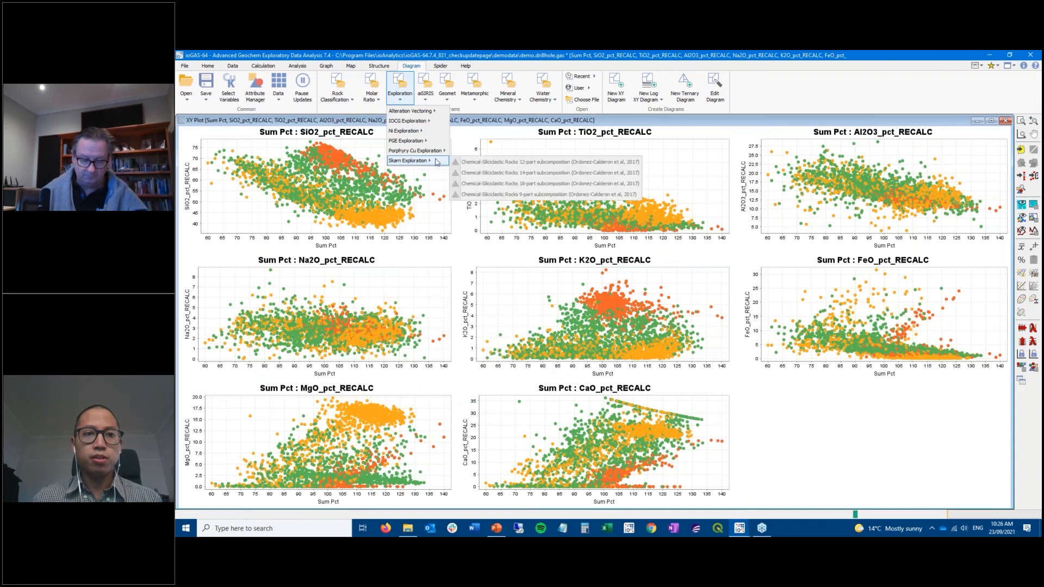
{"action": "left_click", "coordinate": [673, 124]}
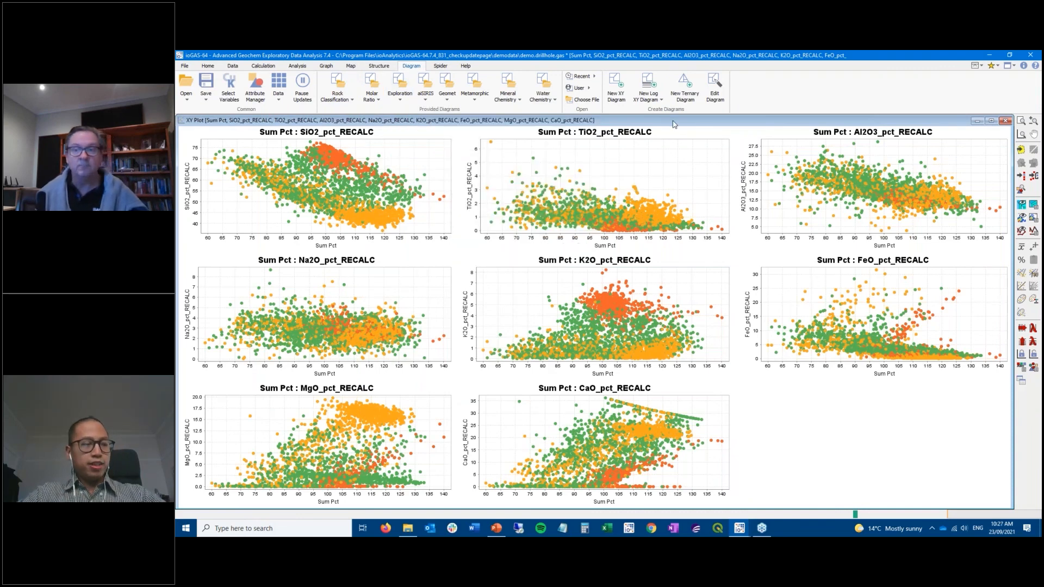